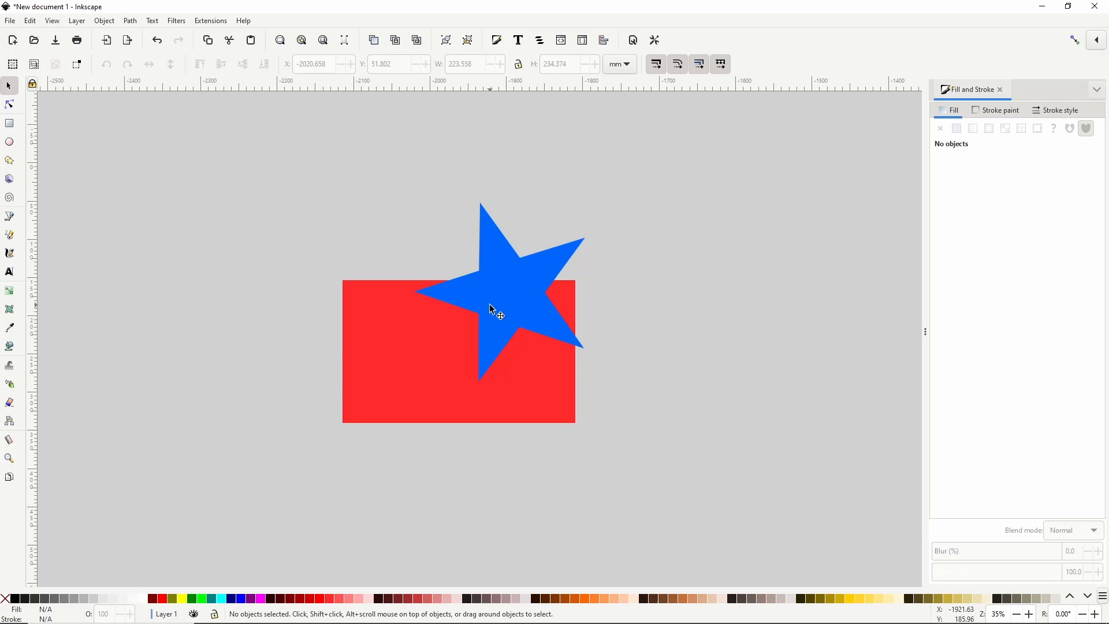
Clip the red rectangle to the shape of the blue star on top of it
left_click_drag(288, 177, 676, 461)
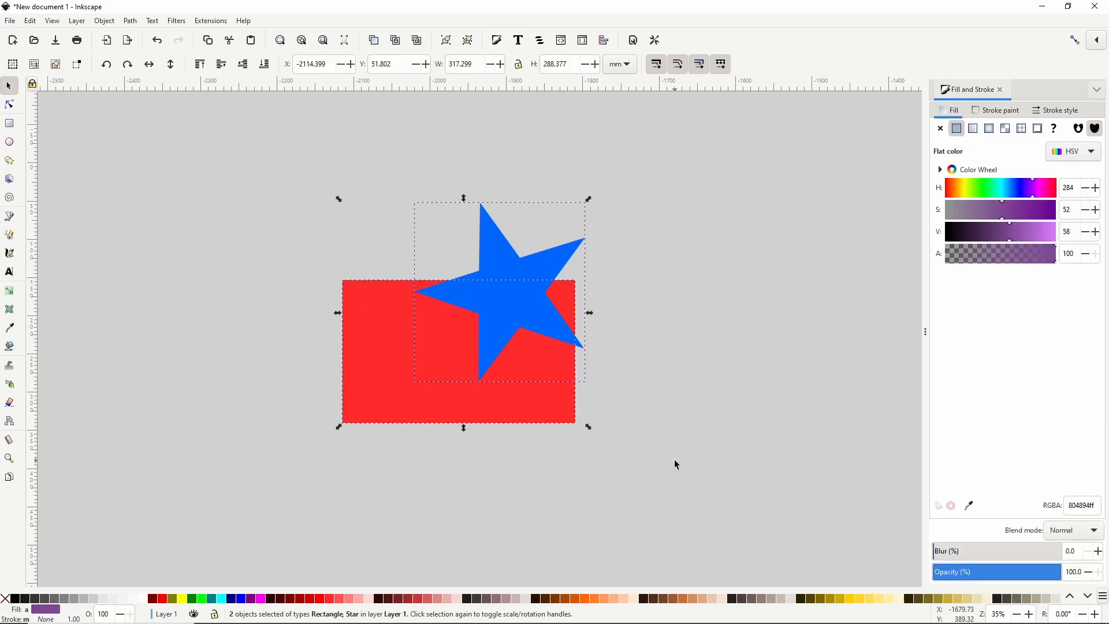
left_click(110, 21)
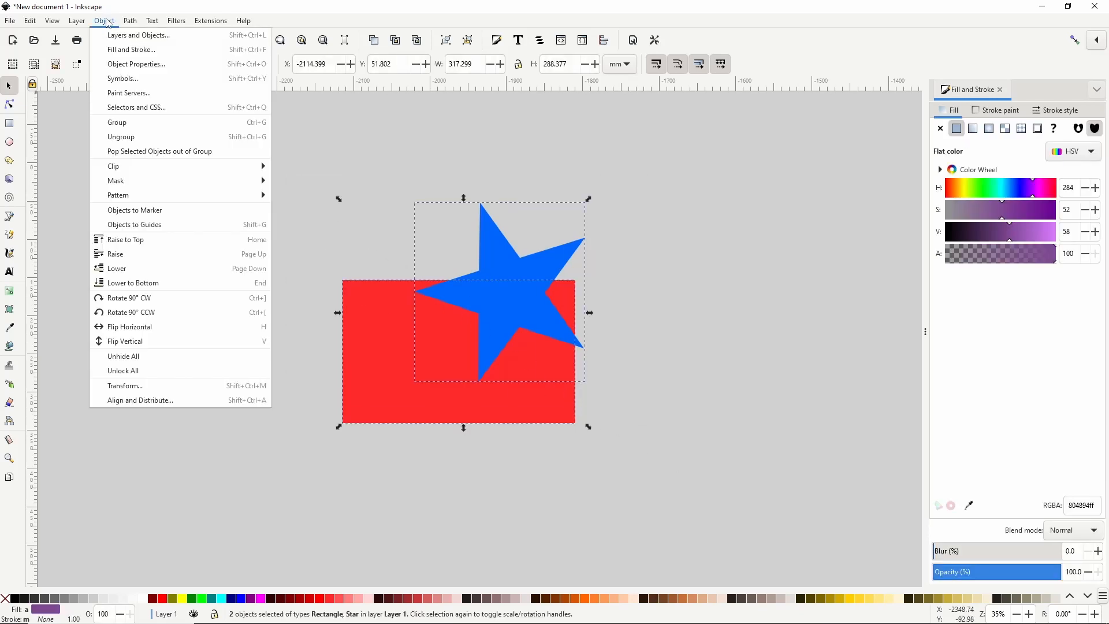
mouse_move(143, 167)
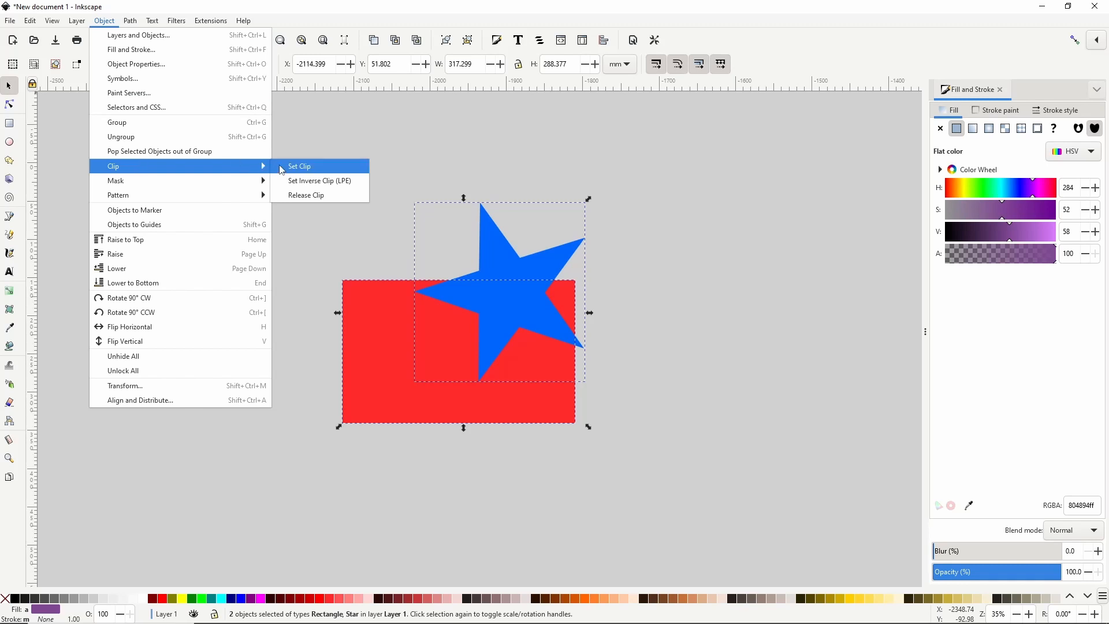
left_click(488, 327)
right_click(487, 327)
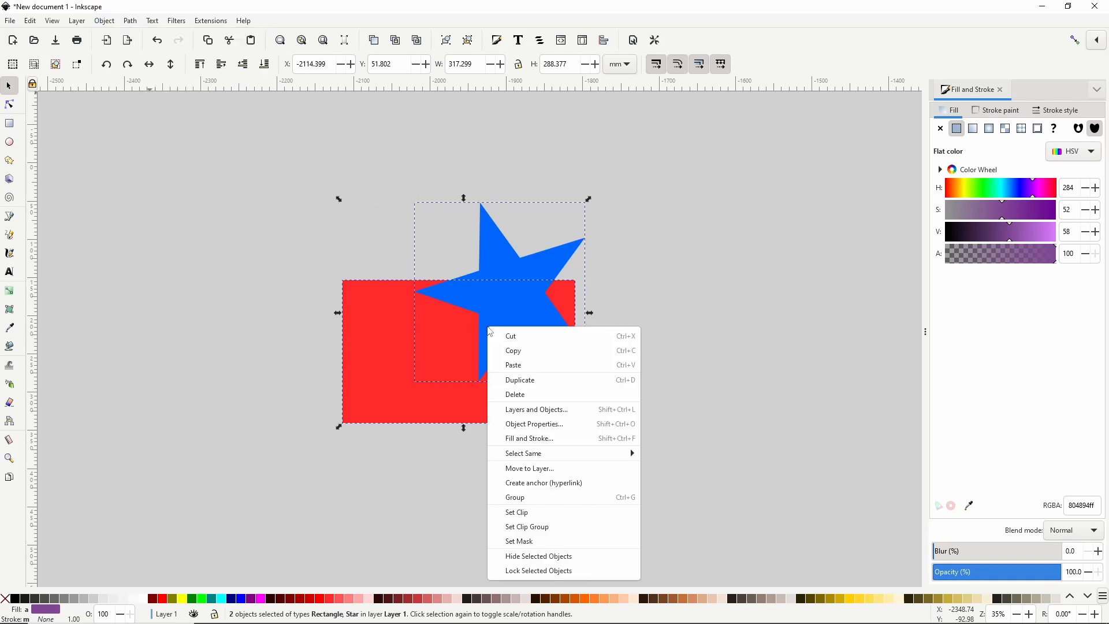
left_click(508, 512)
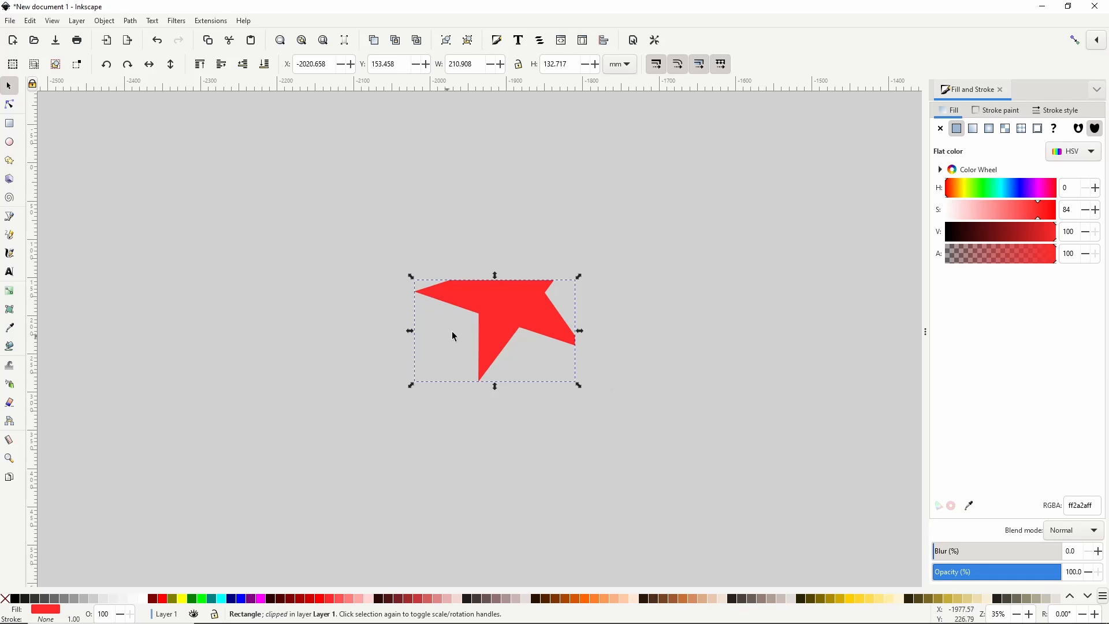
Enlarge the clipped shape to about 268 by 189 mm and fill it with pure blue (0000ff)
left_click_drag(509, 322, 478, 310)
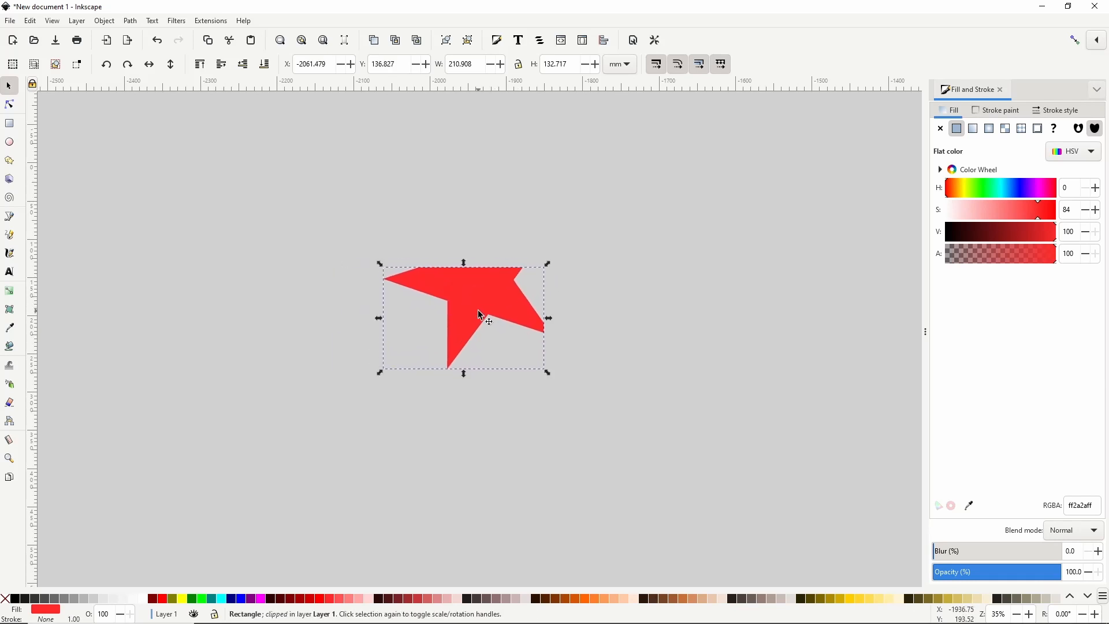
left_click_drag(549, 263, 588, 223)
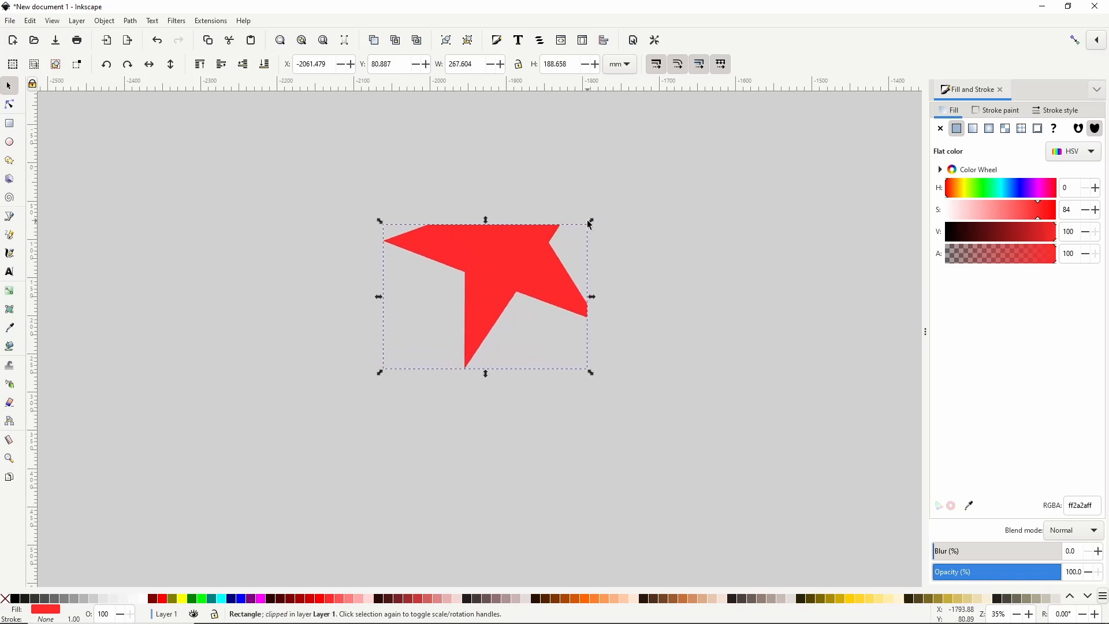
left_click(265, 600)
left_click(246, 600)
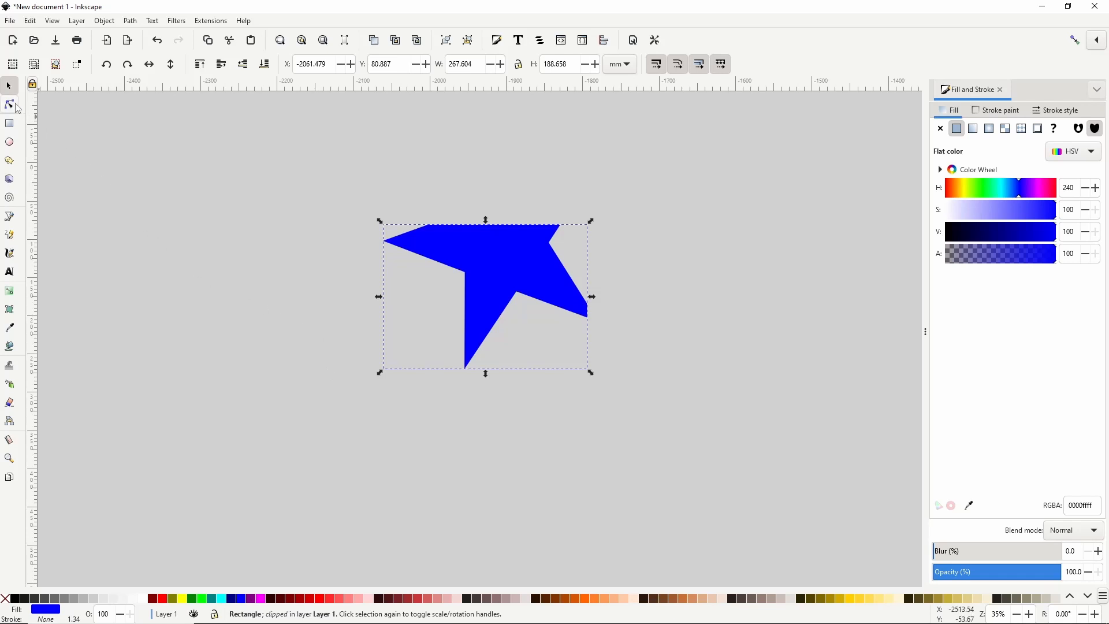
Resize the clipped rectangle itself to about 340 by 238 mm with the Rectangle tool
left_click(10, 124)
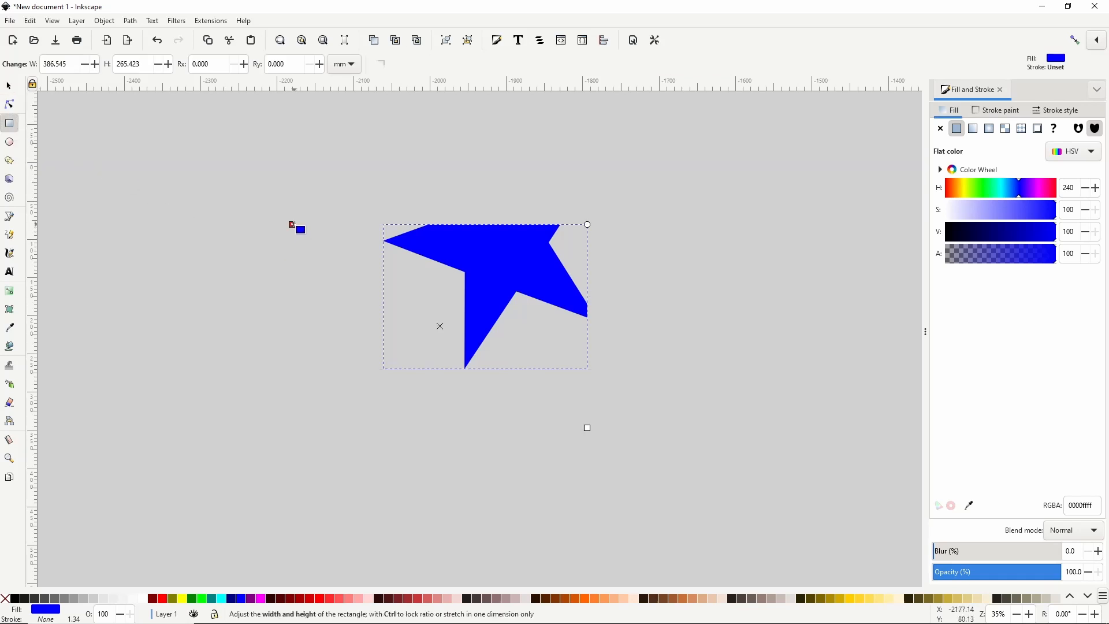
left_click_drag(293, 225, 328, 246)
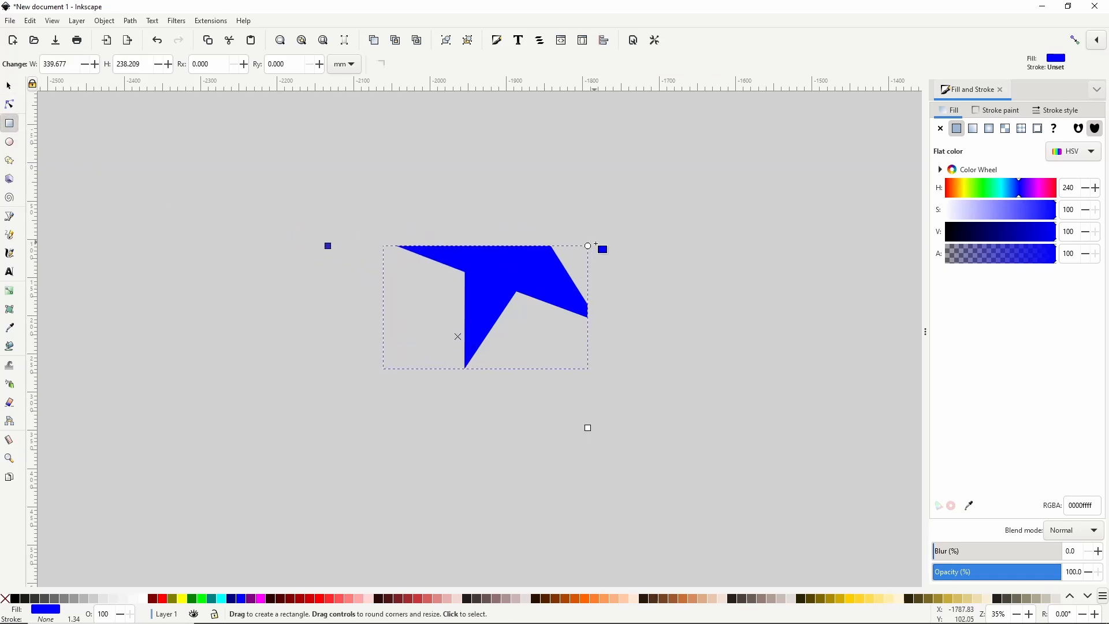
left_click_drag(591, 245, 588, 270)
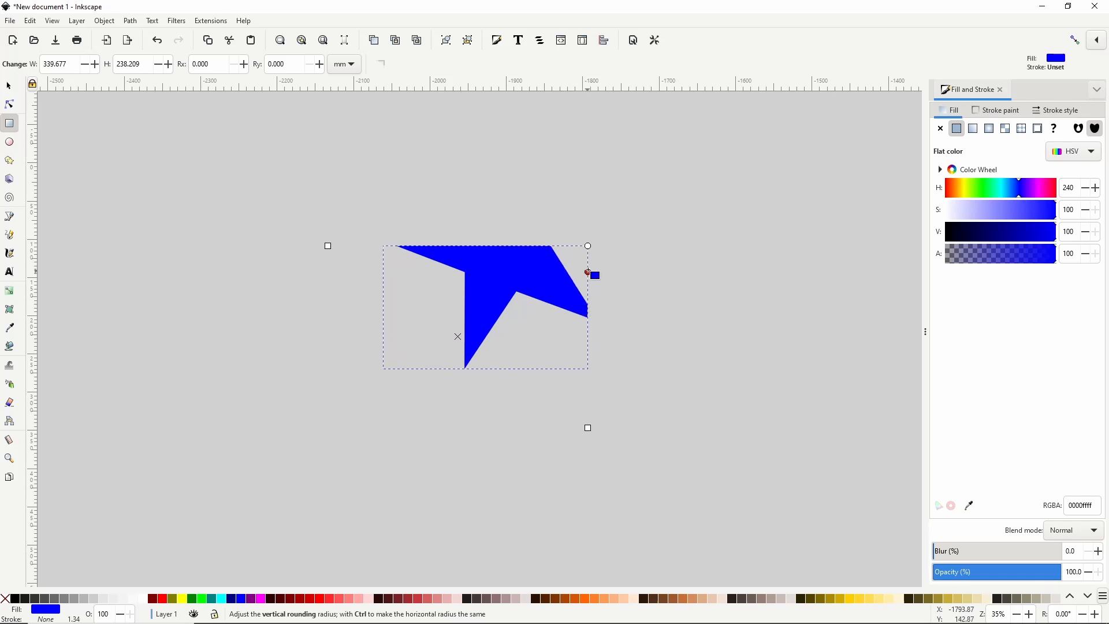
Edit the clip path of the clipped rectangle: reshape and enlarge the star, shift it slightly, and hide the clip path handles
left_click(12, 105)
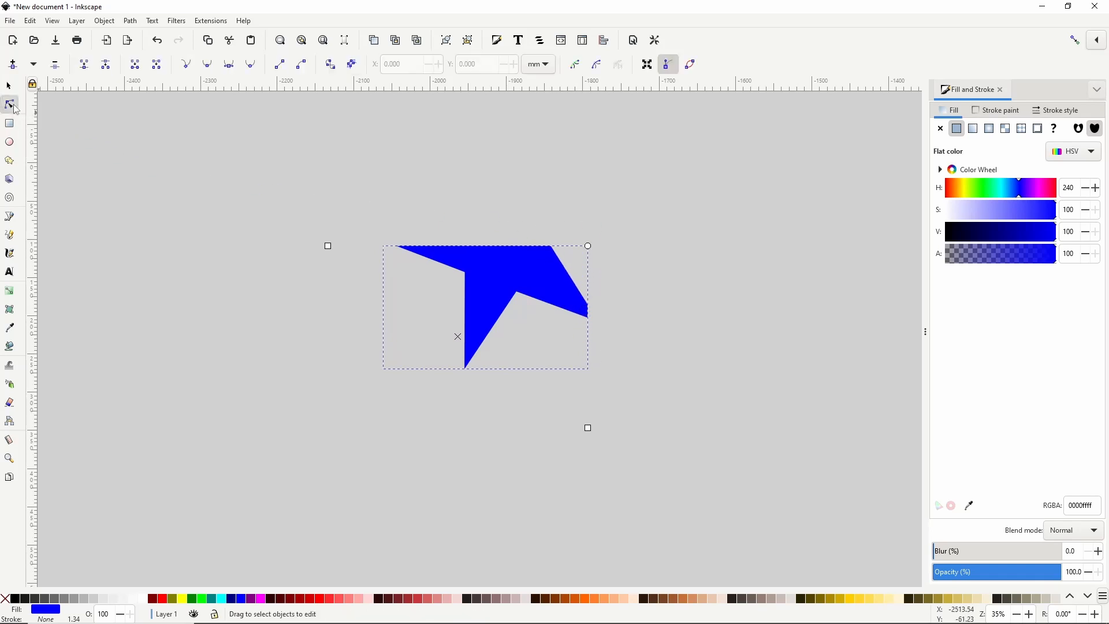
left_click(576, 67)
mouse_move(518, 294)
left_mouse_down()
mouse_move(526, 314)
mouse_move(529, 304)
left_mouse_up()
left_click_drag(599, 321, 624, 330)
left_click_drag(502, 242, 505, 253)
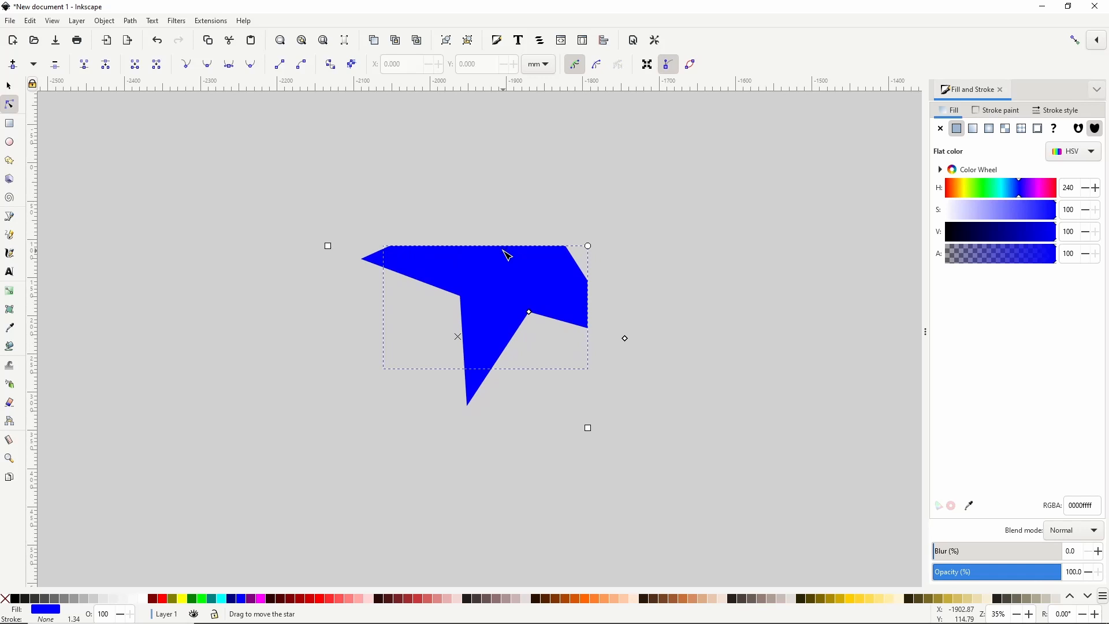
left_click(569, 69)
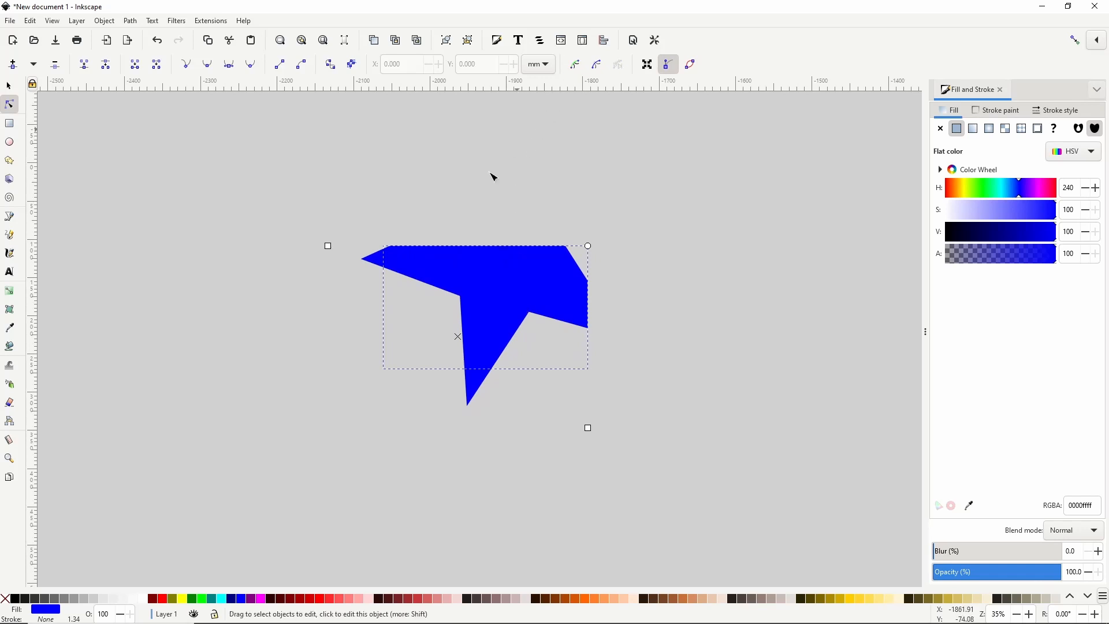
Release the clip so the rectangle and the star are separate objects again
left_click(17, 88)
left_click(105, 21)
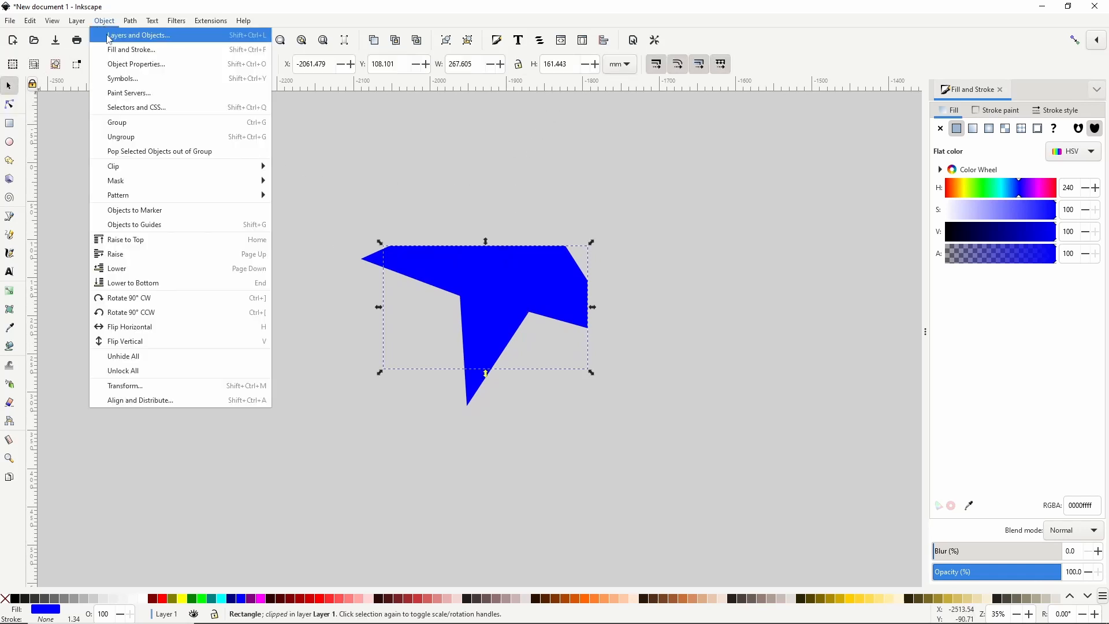
mouse_move(269, 172)
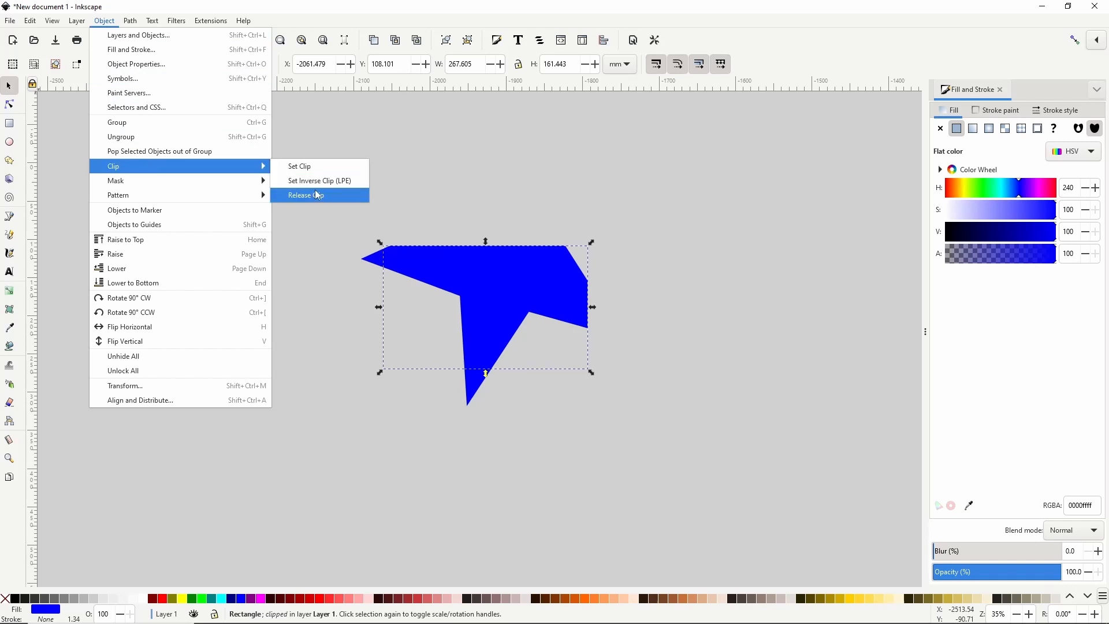
left_click(454, 278)
right_click(455, 283)
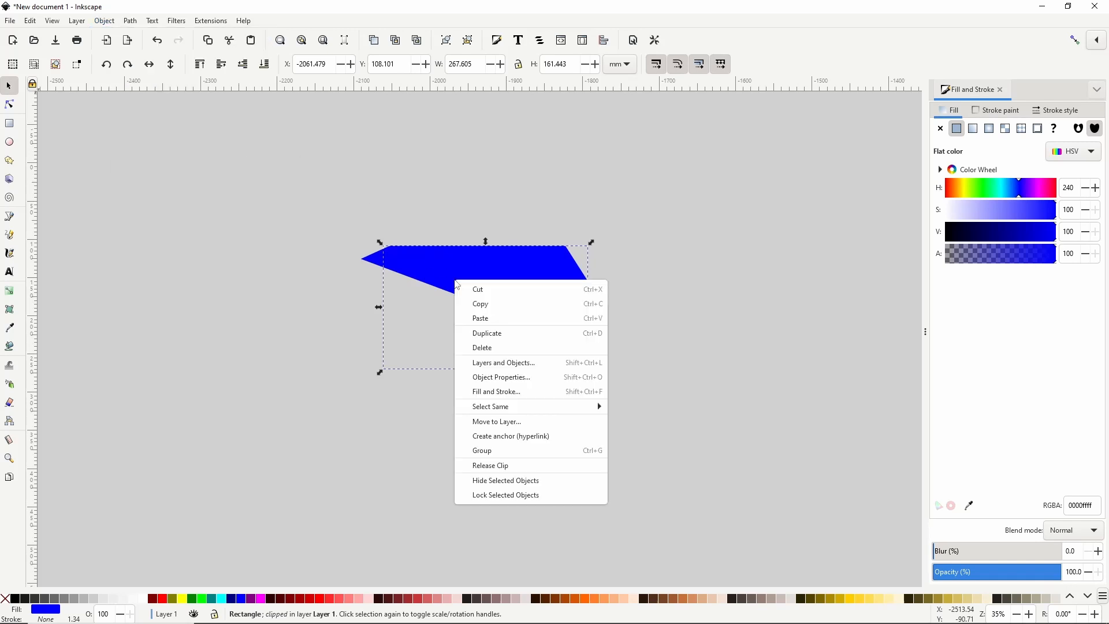
left_click(472, 464)
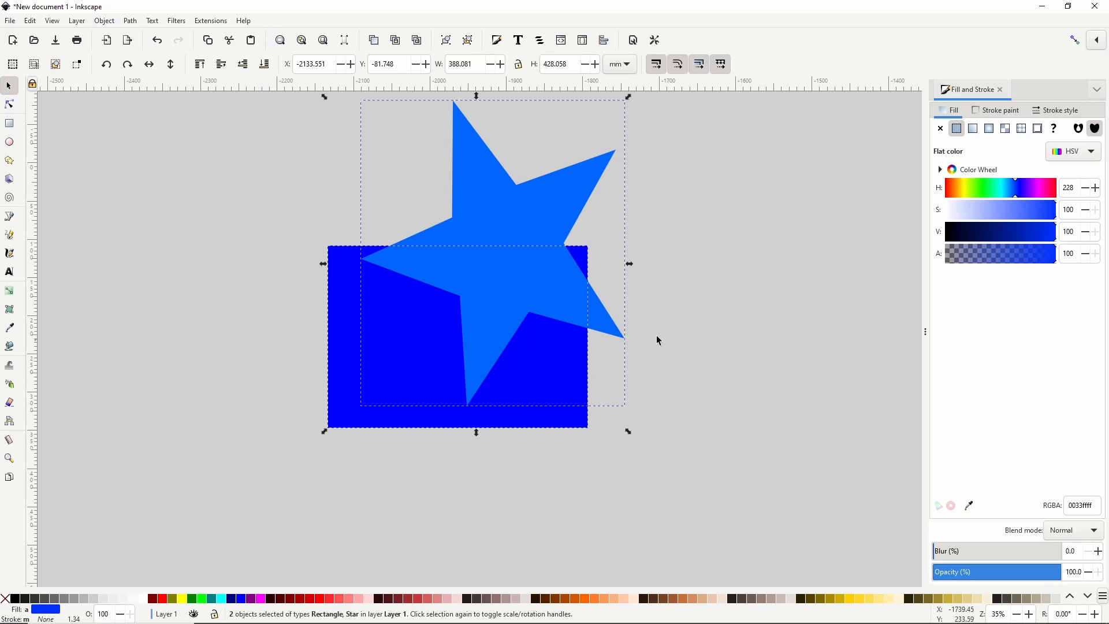
Reposition the released star and rectangle and draw a magenta ellipse about 160 by 156 mm over both
left_click(710, 334)
left_click_drag(519, 245, 649, 272)
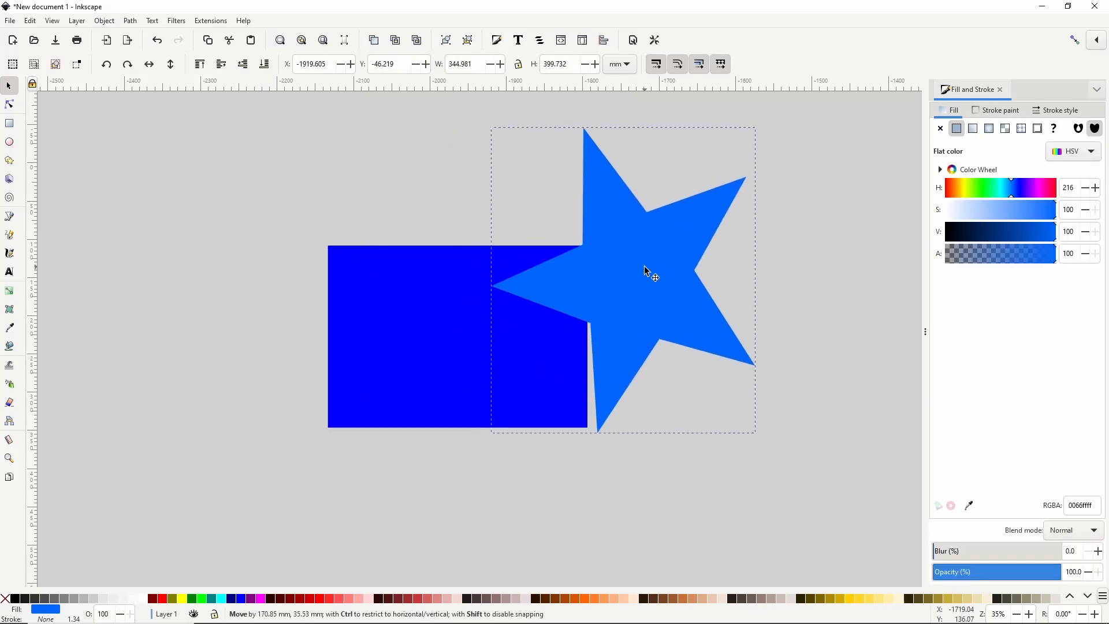
left_click_drag(431, 326, 390, 353)
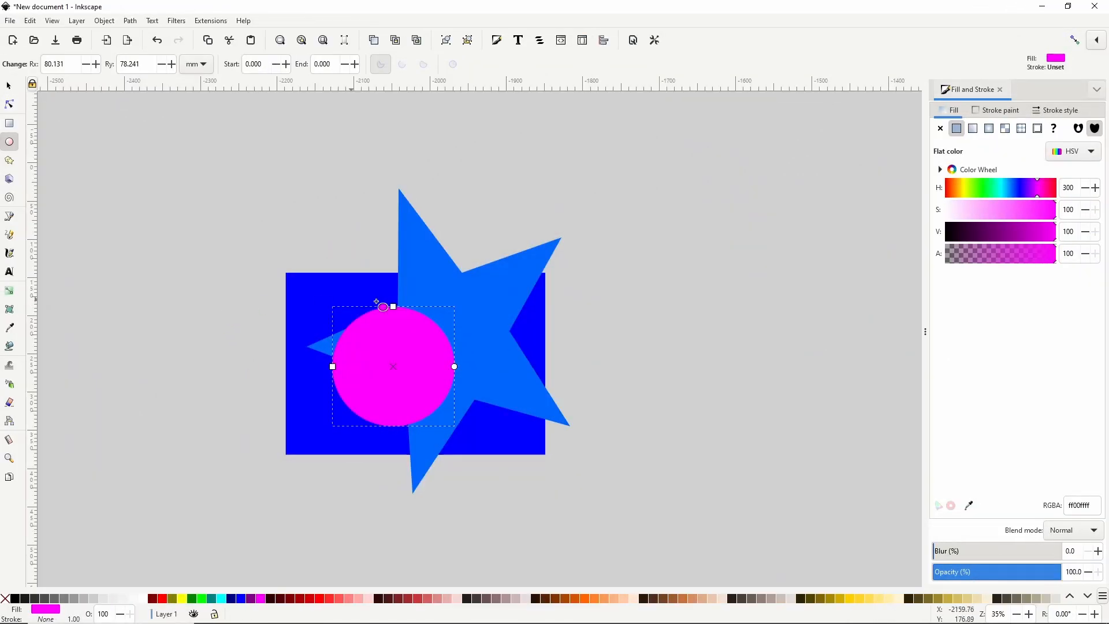
Clip the rectangle and the star together with the magenta circle
left_click(9, 86)
left_click_drag(203, 161, 630, 536)
right_click(468, 349)
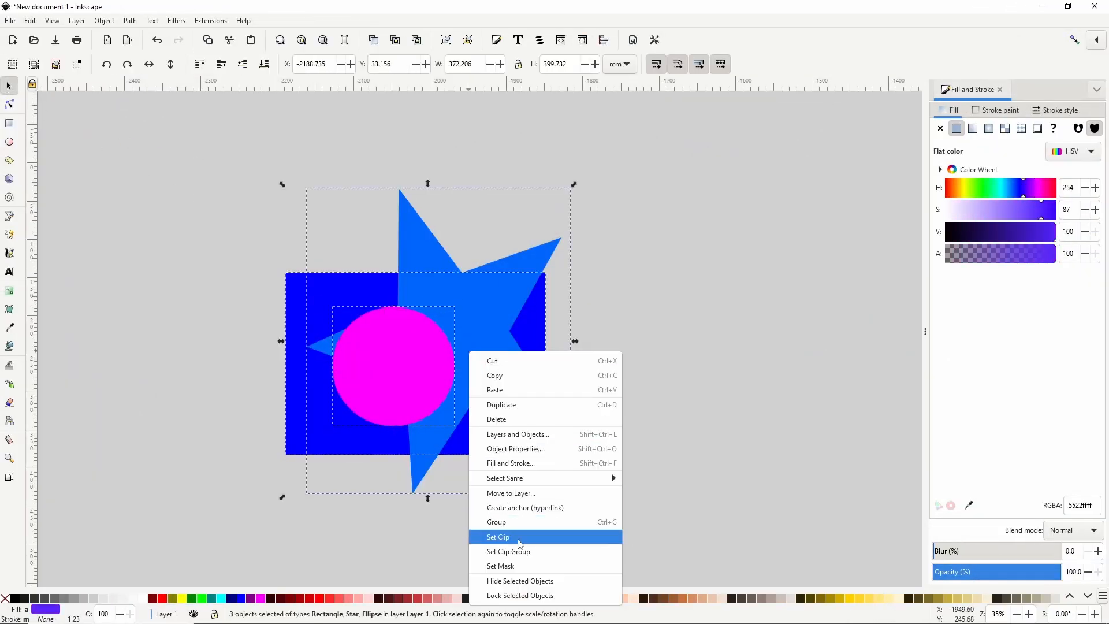
left_click(517, 544)
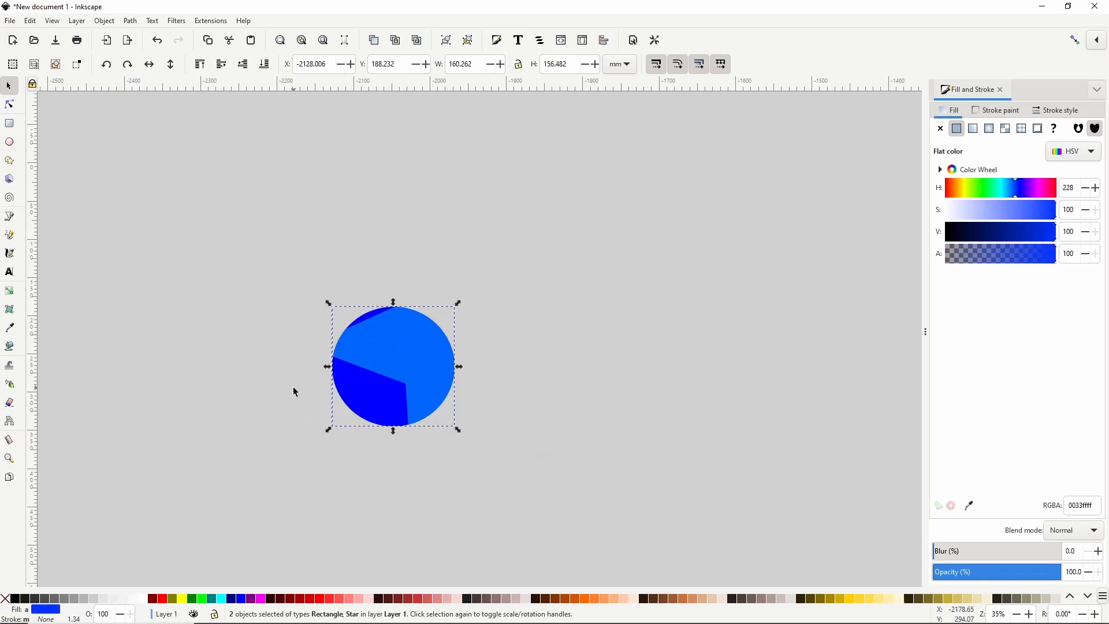
Release the clip from both shapes, separate the two magenta circles, and delete the duplicate
right_click(352, 363)
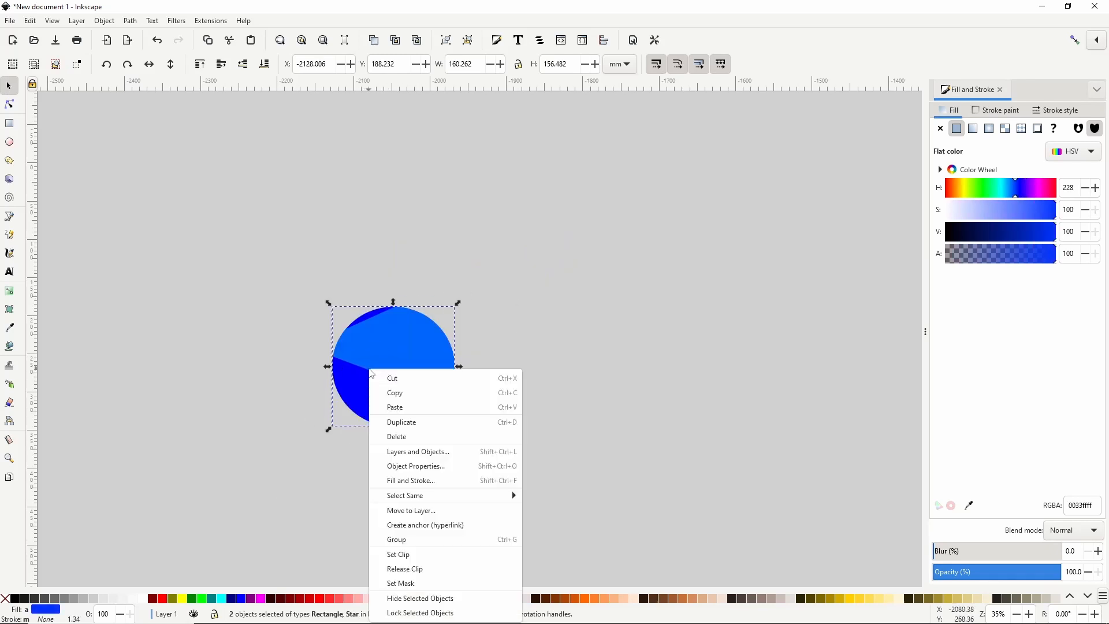
left_click(429, 565)
left_click(280, 371)
left_click_drag(382, 387, 342, 498)
left_click_drag(335, 384, 330, 357)
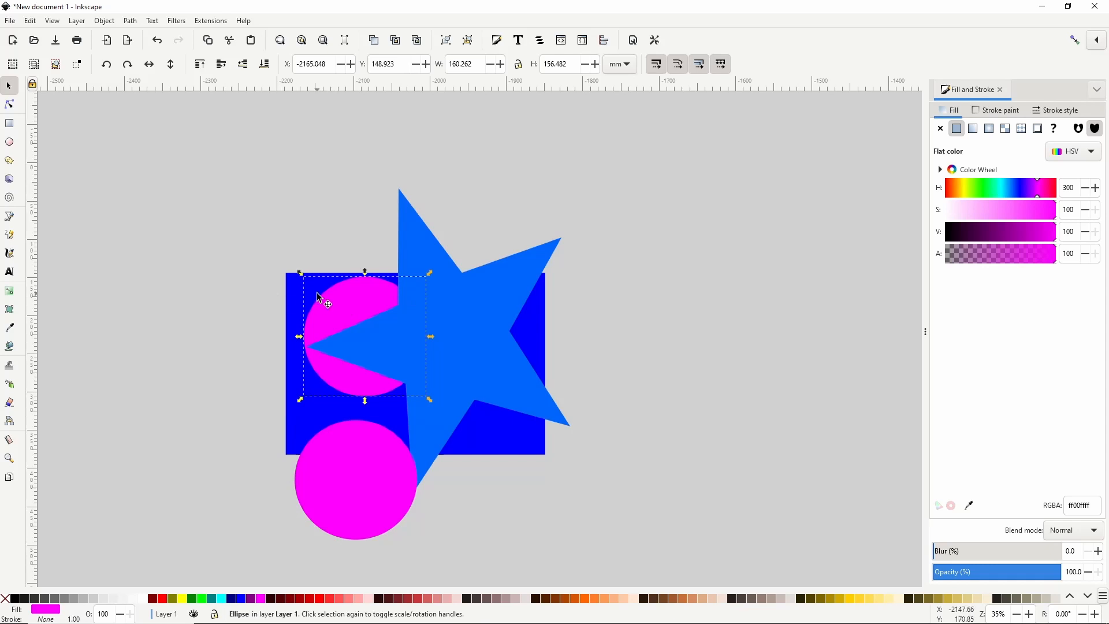
key("Delete")
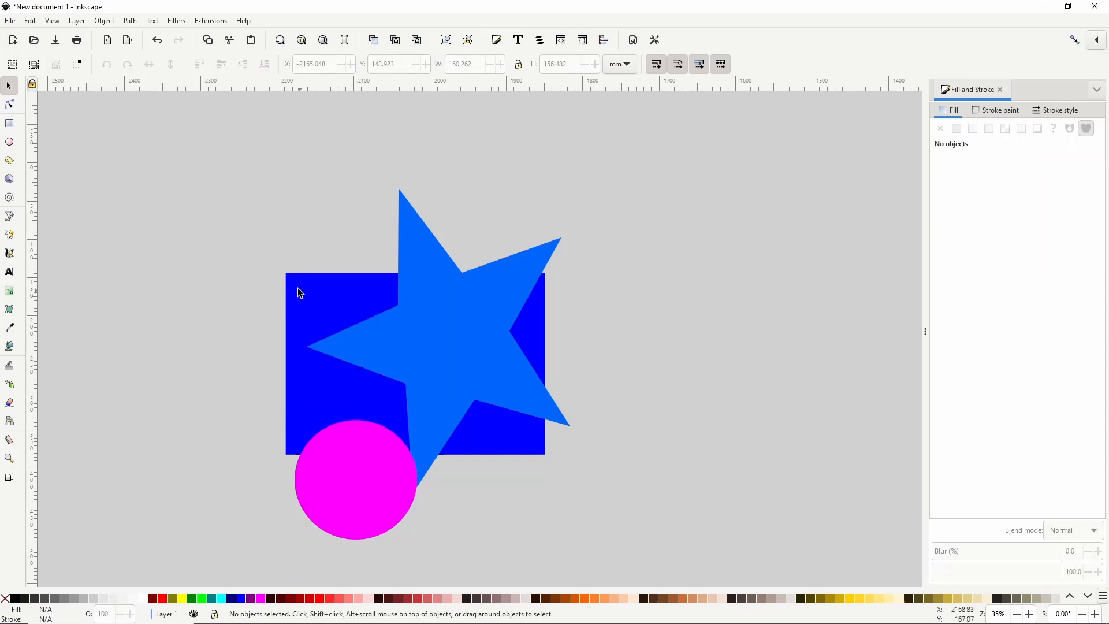
Group the star with the rectangle and clip the group with the magenta circle
left_click_drag(220, 186, 616, 495)
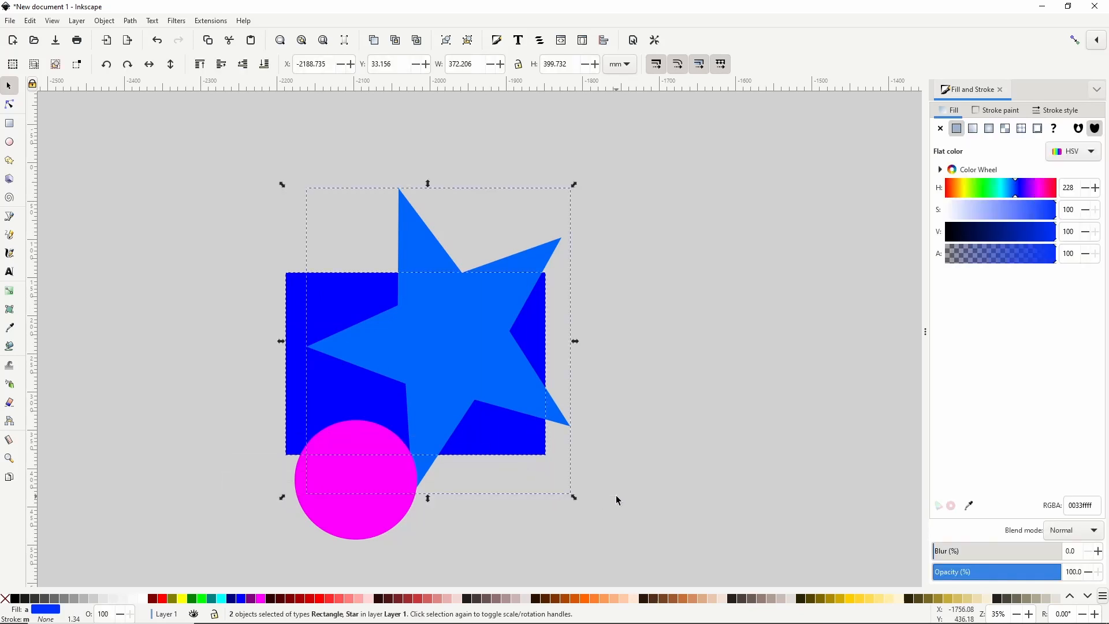
key("ctrl+g")
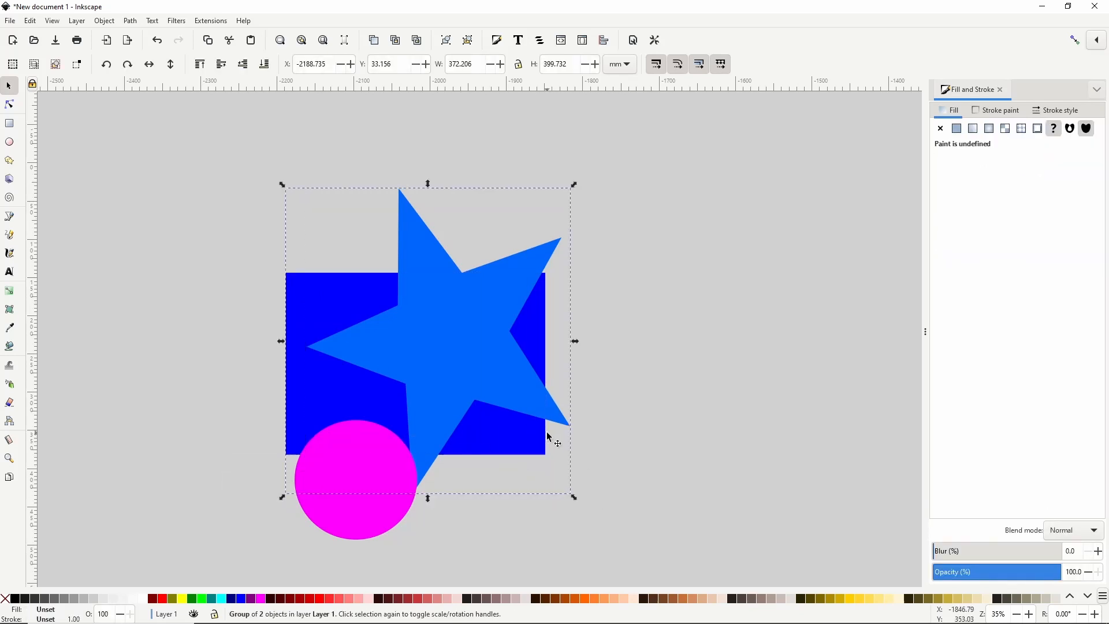
left_click_drag(383, 441, 406, 358)
left_click_drag(219, 176, 625, 538)
right_click(444, 394)
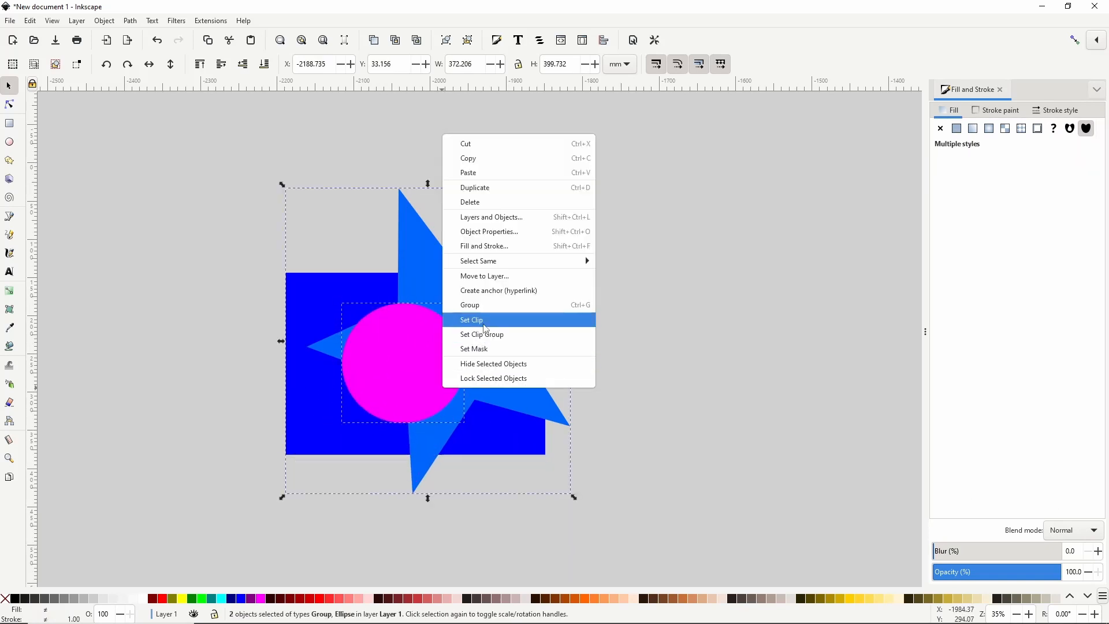
left_click(483, 321)
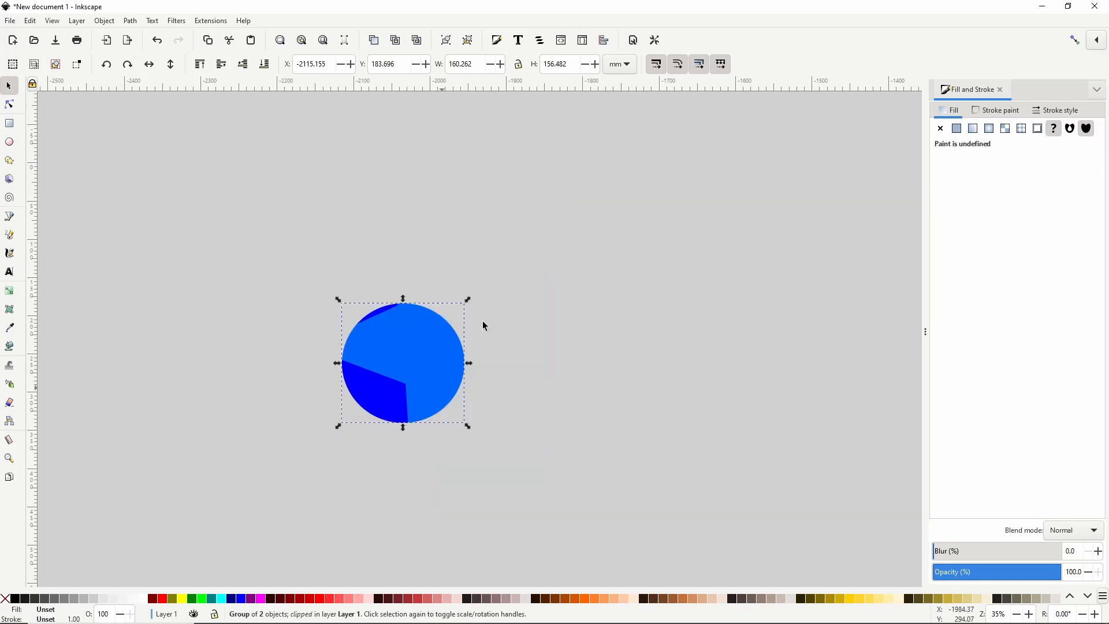
Release the clip from the group and shift the circle and the group slightly apart
right_click(414, 353)
left_click(446, 584)
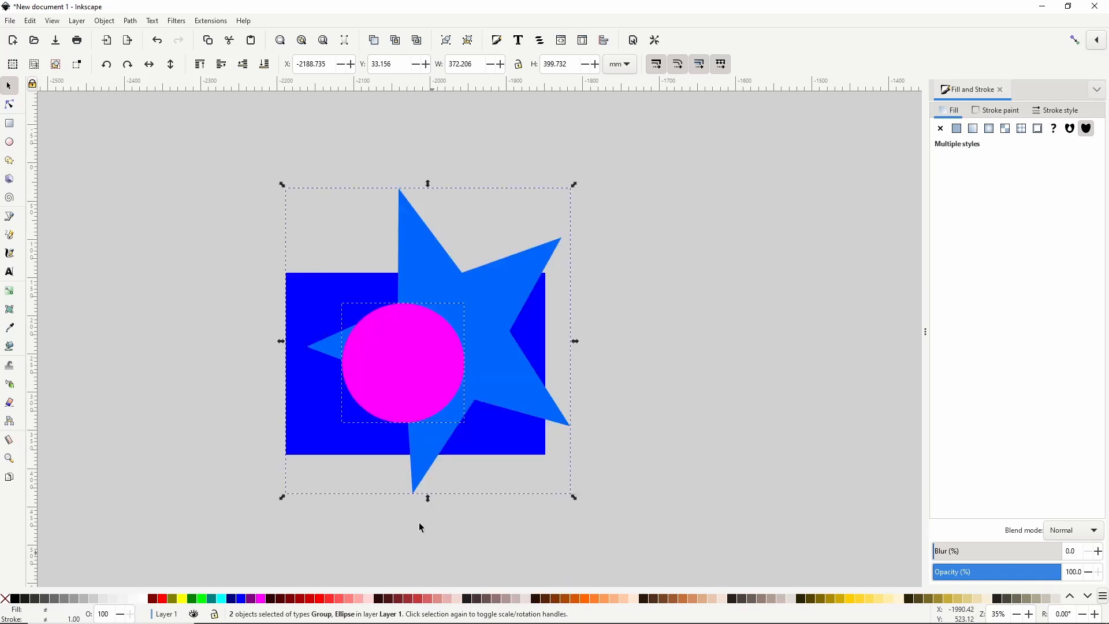
left_click(231, 323)
mouse_move(383, 354)
left_mouse_down()
mouse_move(335, 482)
mouse_move(399, 375)
mouse_move(361, 349)
mouse_move(398, 352)
left_mouse_up()
left_click(508, 332)
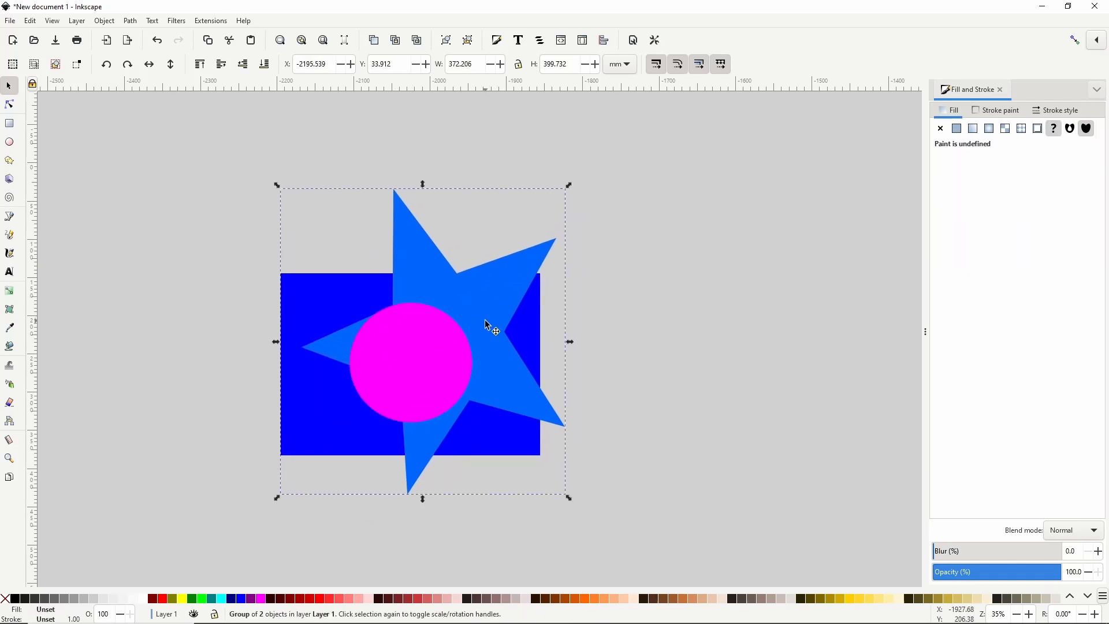
Draw a rectangle about 116 by 101 mm overlapping the magenta circle and fill it with red (d40000)
key("r")
left_click_drag(312, 300, 401, 377)
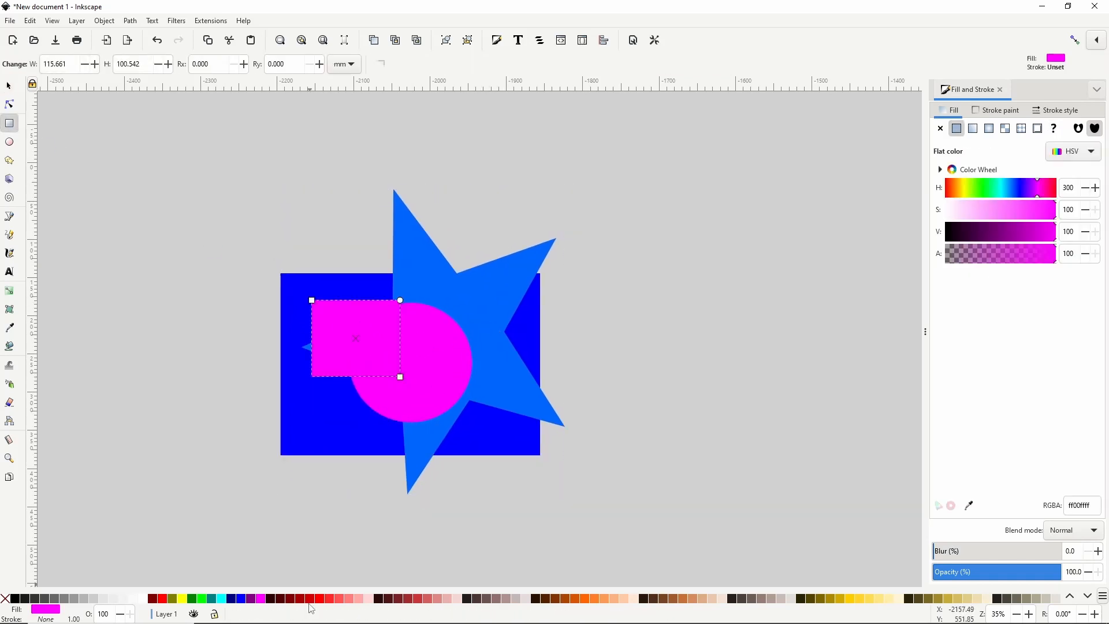
left_click(311, 601)
key("s")
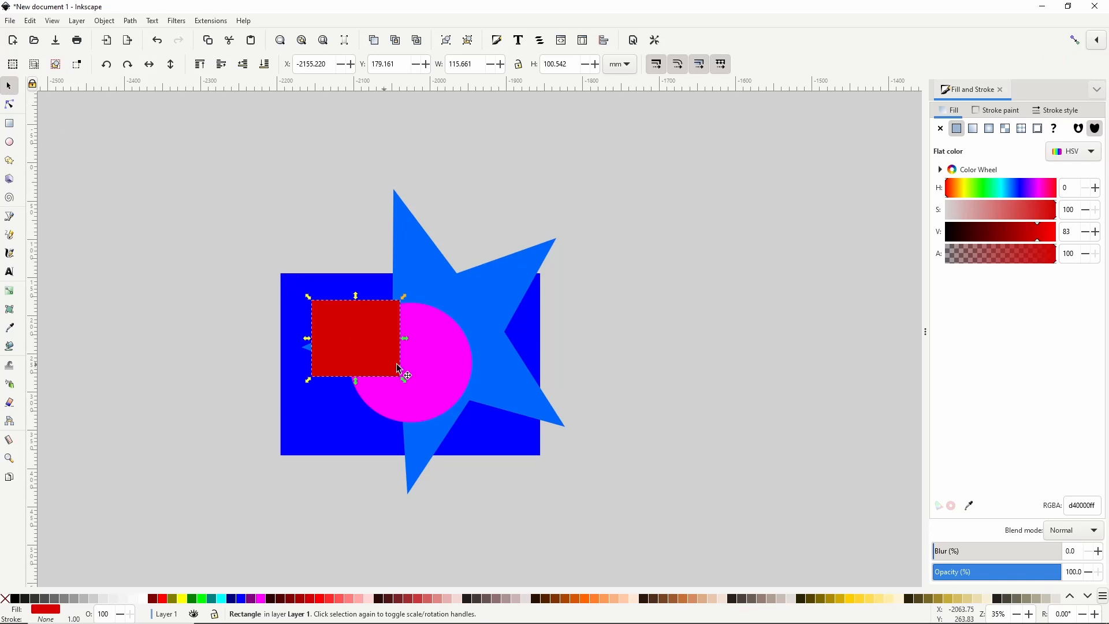
Group the red rectangle with the magenta circle and clip the star group with this new group
left_click(434, 370, "shift")
key("ctrl+g")
left_click(485, 297, "shift")
right_click(485, 298)
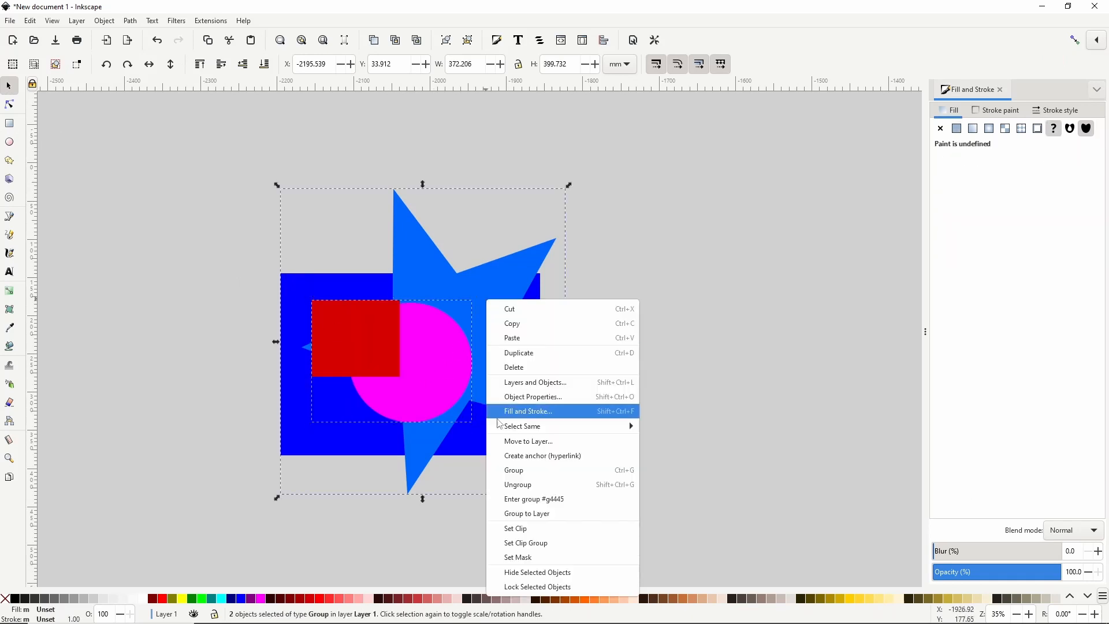
left_click(507, 527)
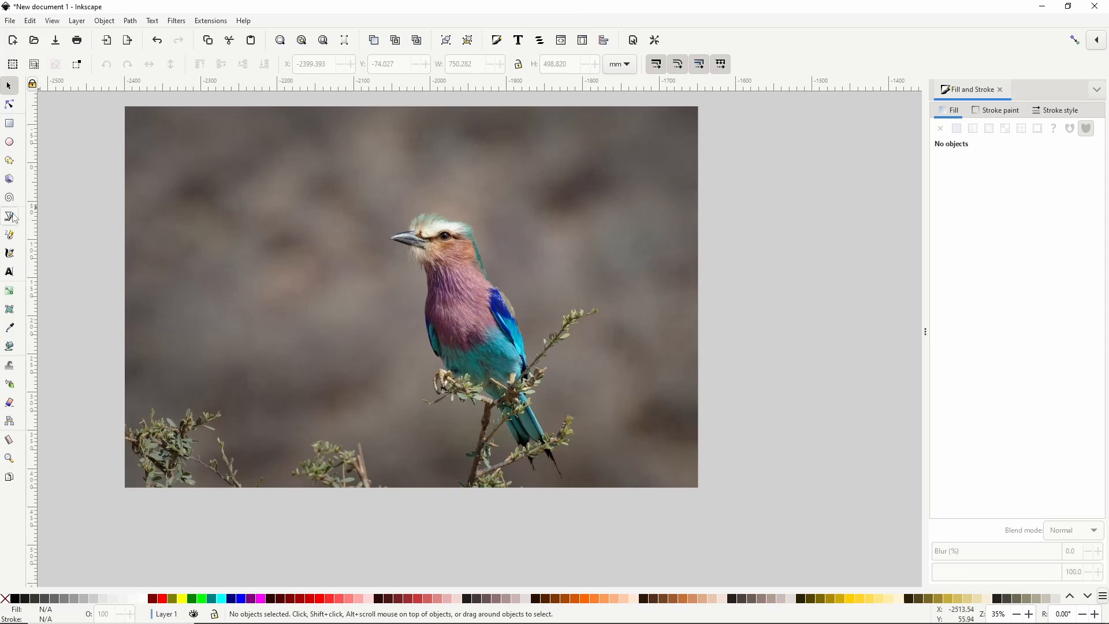
Trace a closed freehand outline about 241 by 345 mm around the bird in the photo
left_click(11, 235)
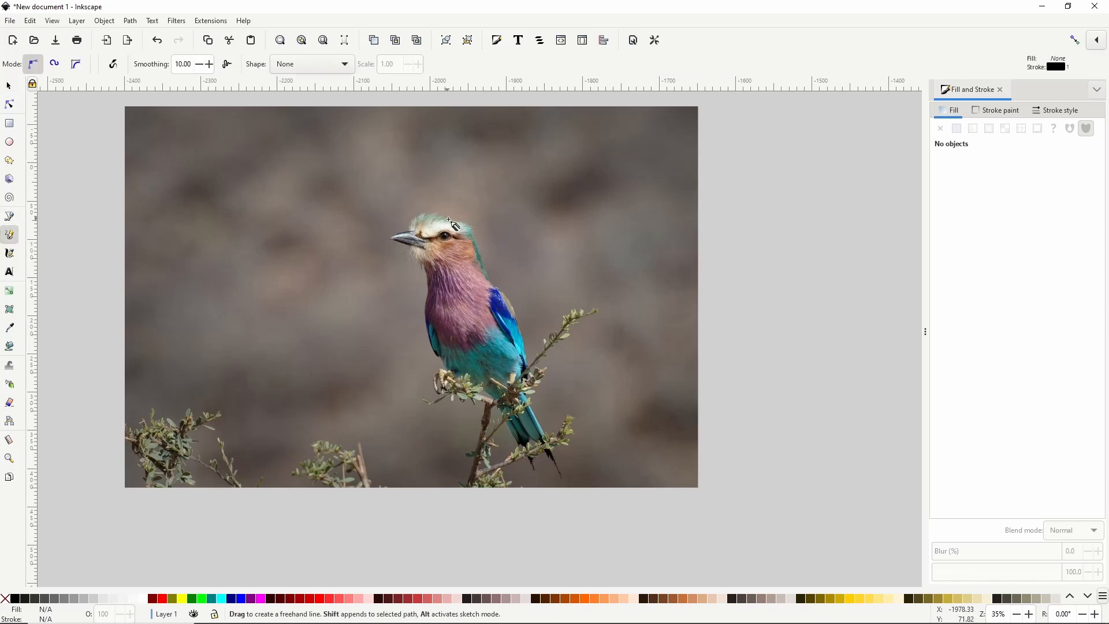
mouse_move(455, 223)
left_mouse_down()
mouse_move(421, 215)
mouse_move(387, 240)
mouse_move(422, 266)
mouse_move(439, 372)
mouse_move(455, 397)
mouse_move(501, 415)
mouse_move(526, 457)
mouse_move(533, 444)
mouse_move(571, 477)
mouse_move(526, 396)
mouse_move(506, 298)
mouse_move(457, 223)
left_mouse_up()
left_click(9, 87)
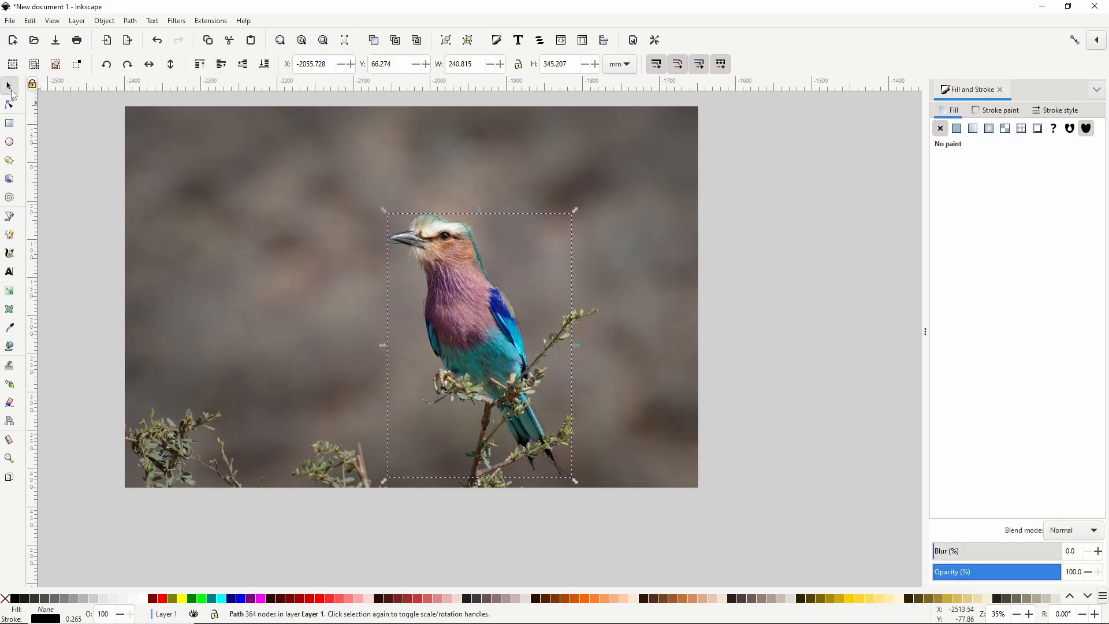
Clip the bird photo with the freehand outline and shift the cut-out bird slightly up and to the right
left_click(273, 233, "shift")
right_click(274, 234)
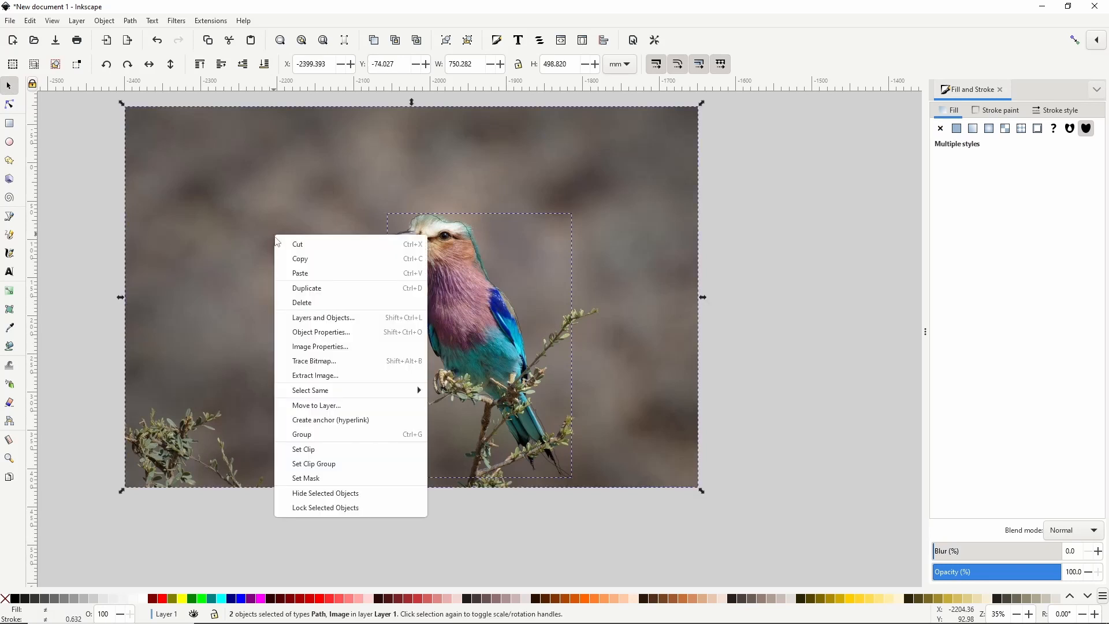
left_click(312, 449)
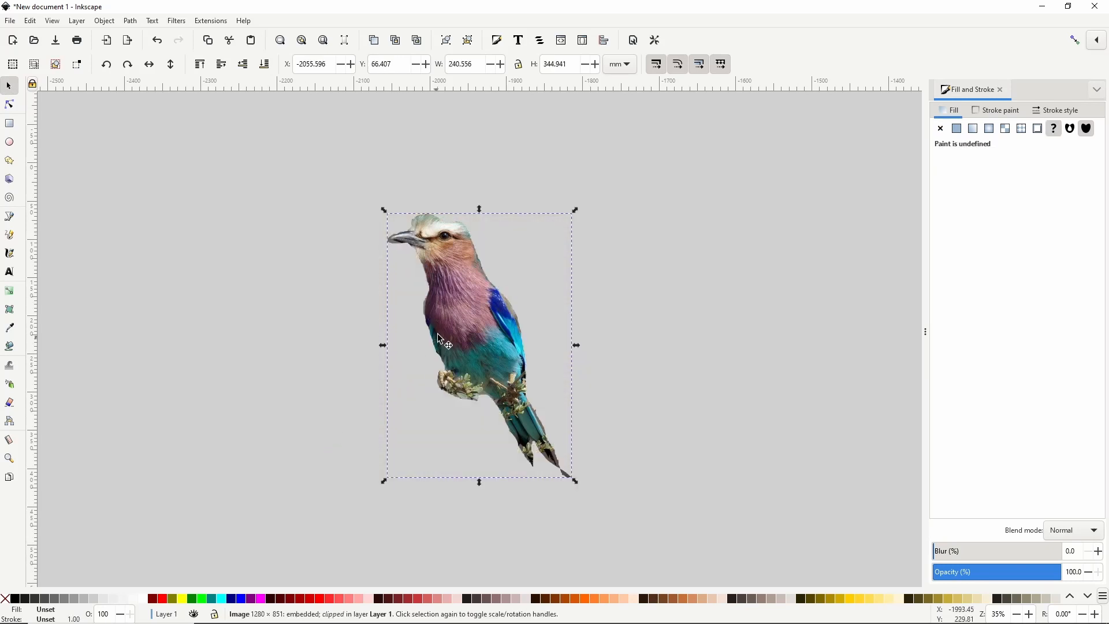
left_click_drag(472, 321, 494, 308)
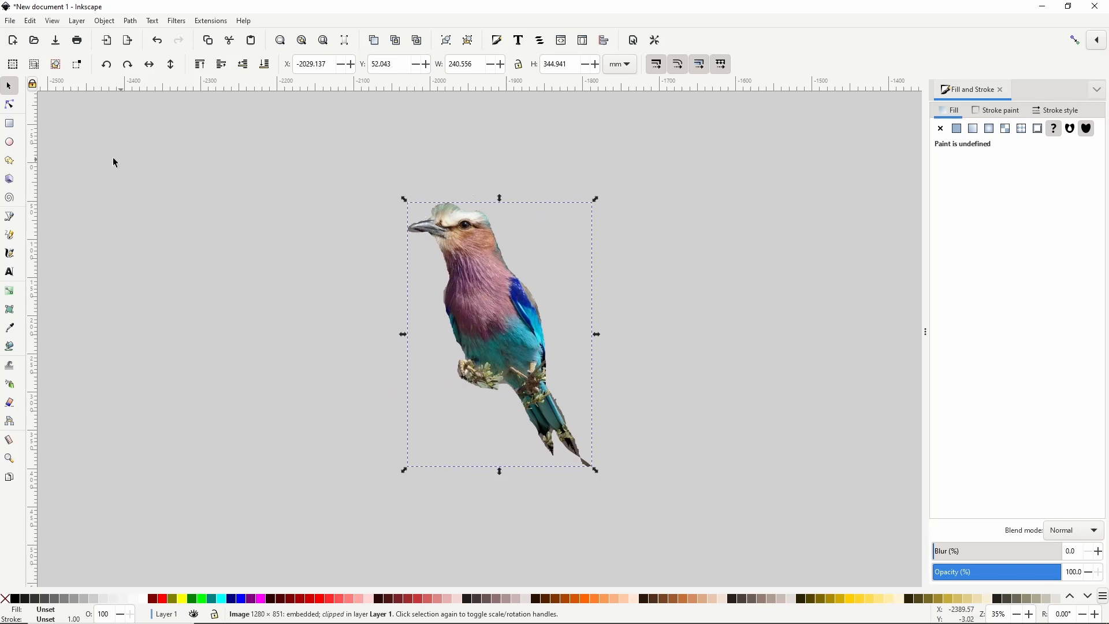
Draw a red ellipse about 190 by 144 mm over the bird's head
left_click(9, 142)
left_click_drag(383, 186, 525, 293)
left_click(9, 85)
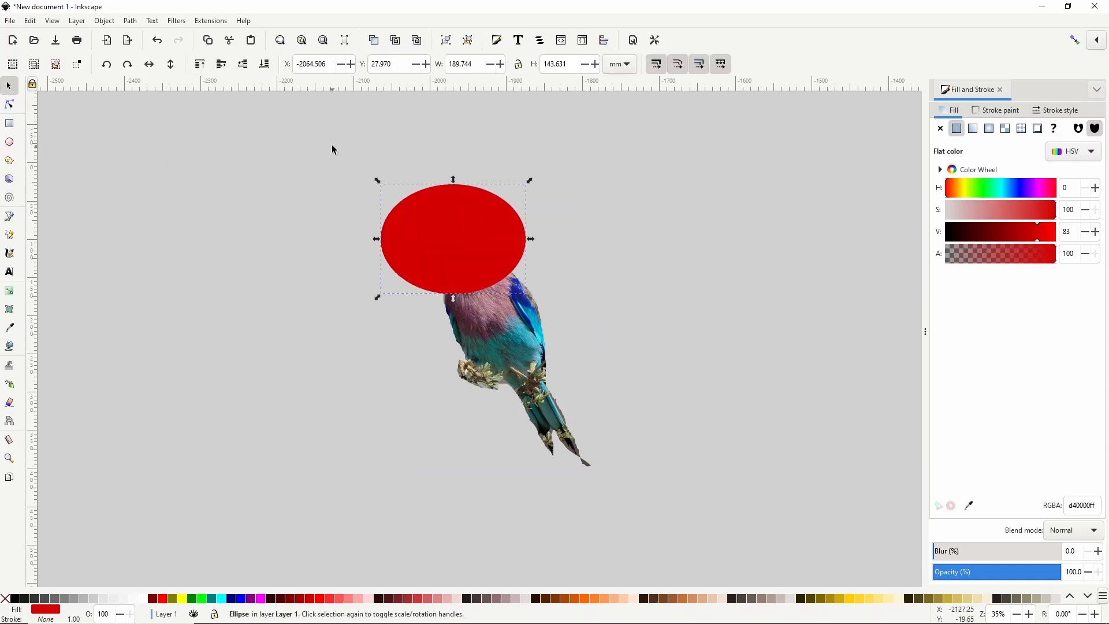
Try to clip the already clipped bird photo directly with the red ellipse, and undo that clip
left_click_drag(332, 150, 639, 501)
right_click(530, 370)
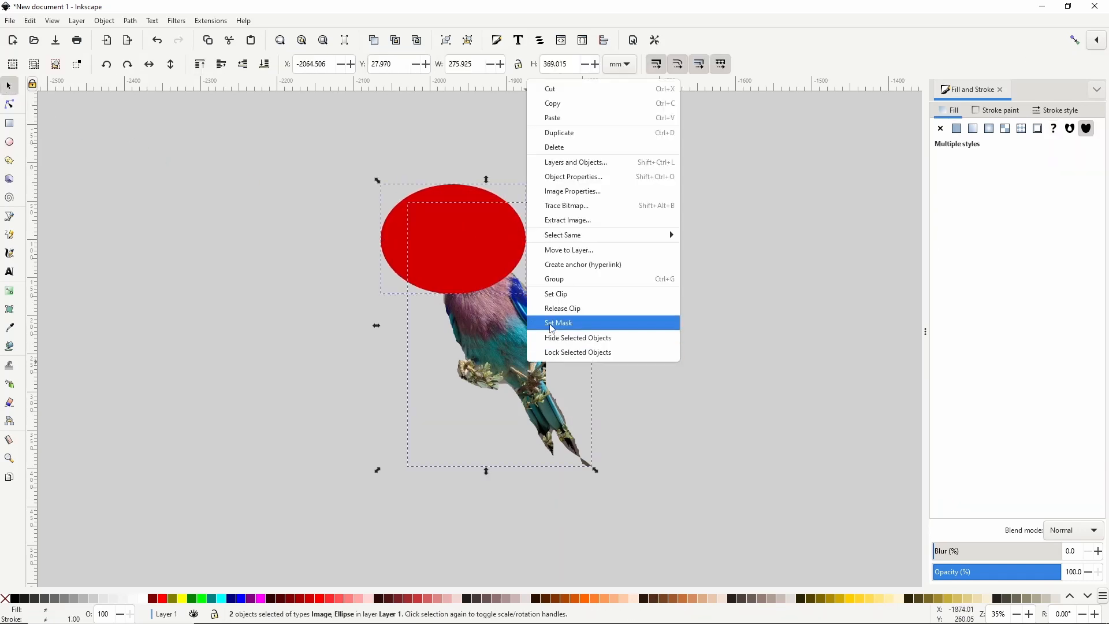
left_click(559, 295)
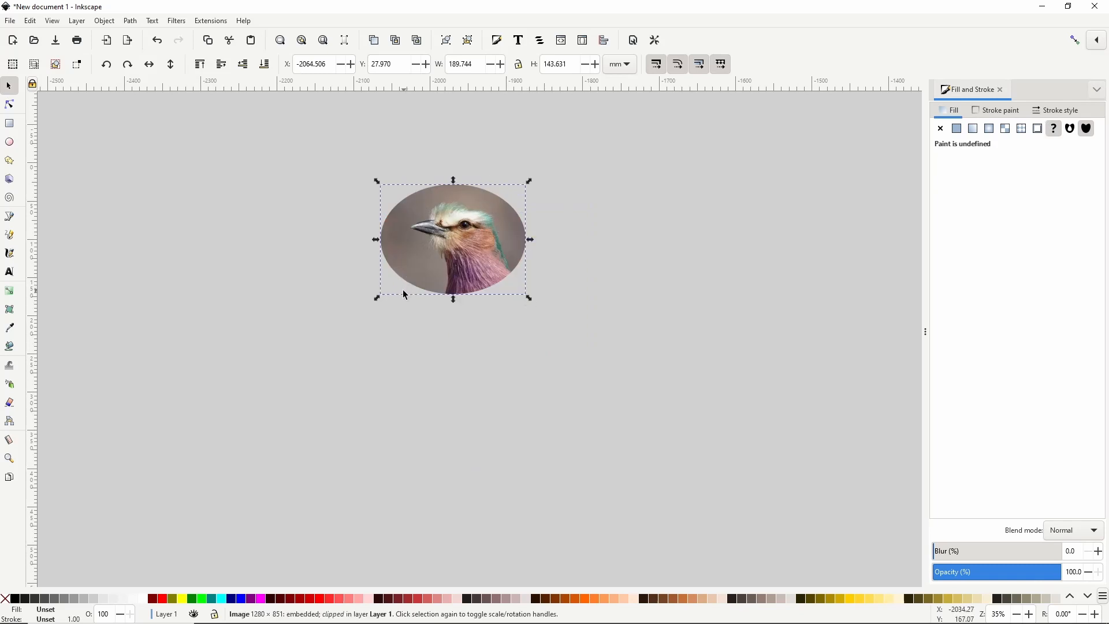
key("ctrl+z")
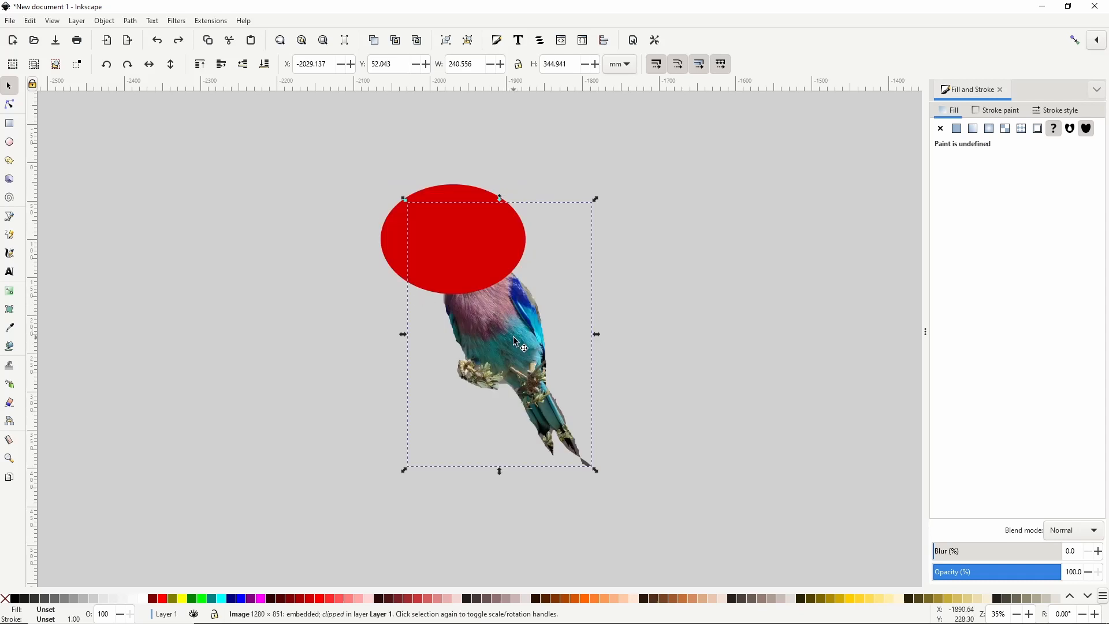
Group the clipped bird photo on its own and clip that group with the red ellipse
key("ctrl+g")
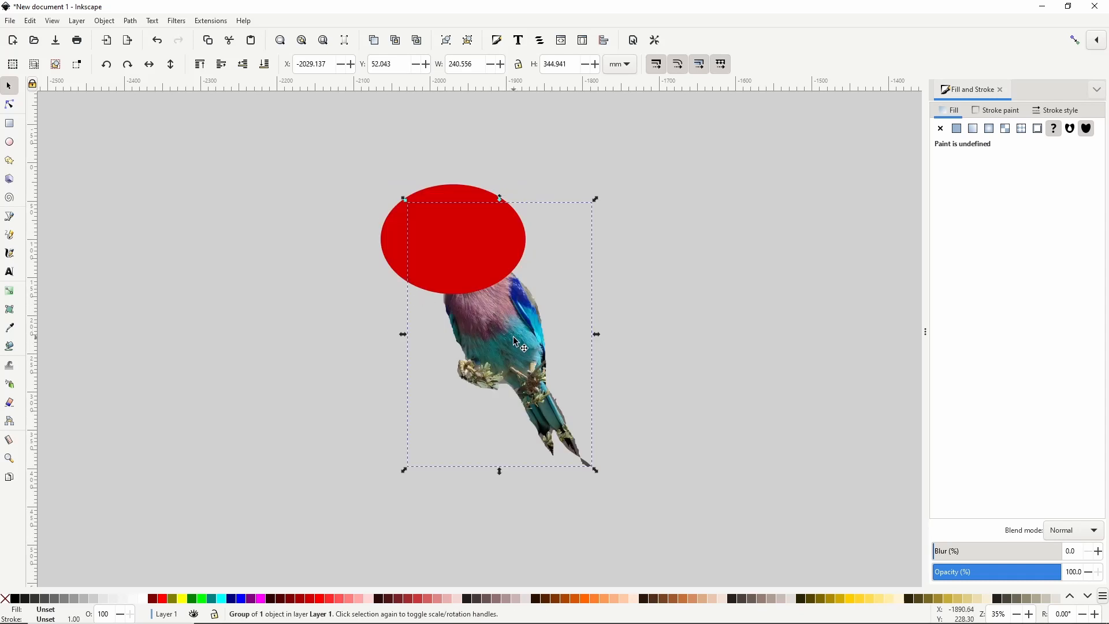
left_click(441, 256, "shift")
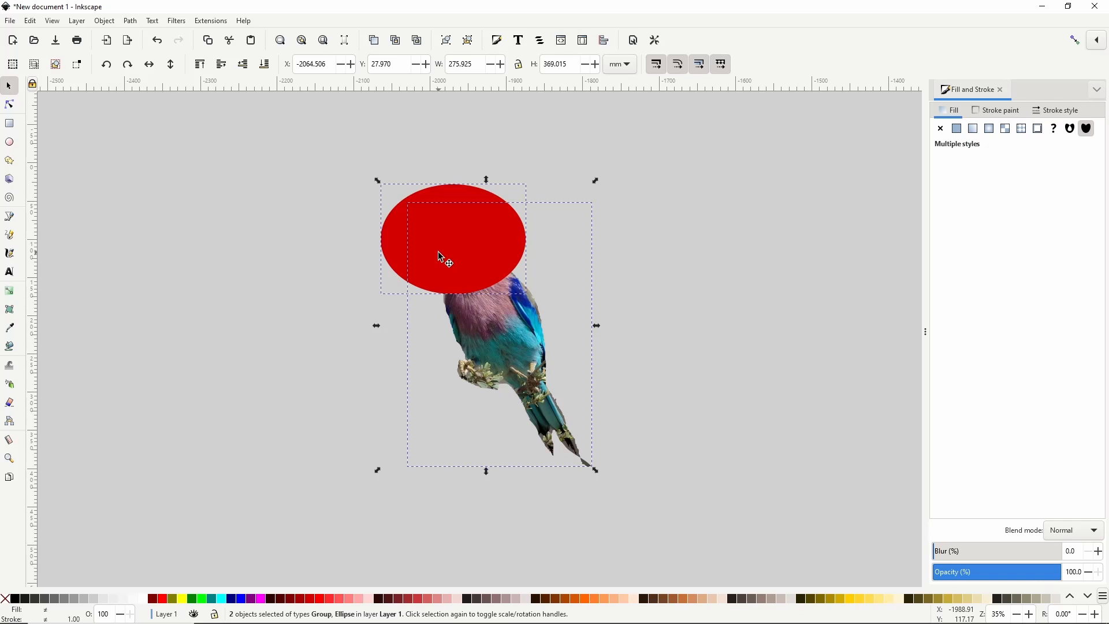
right_click(439, 252)
left_click(482, 441)
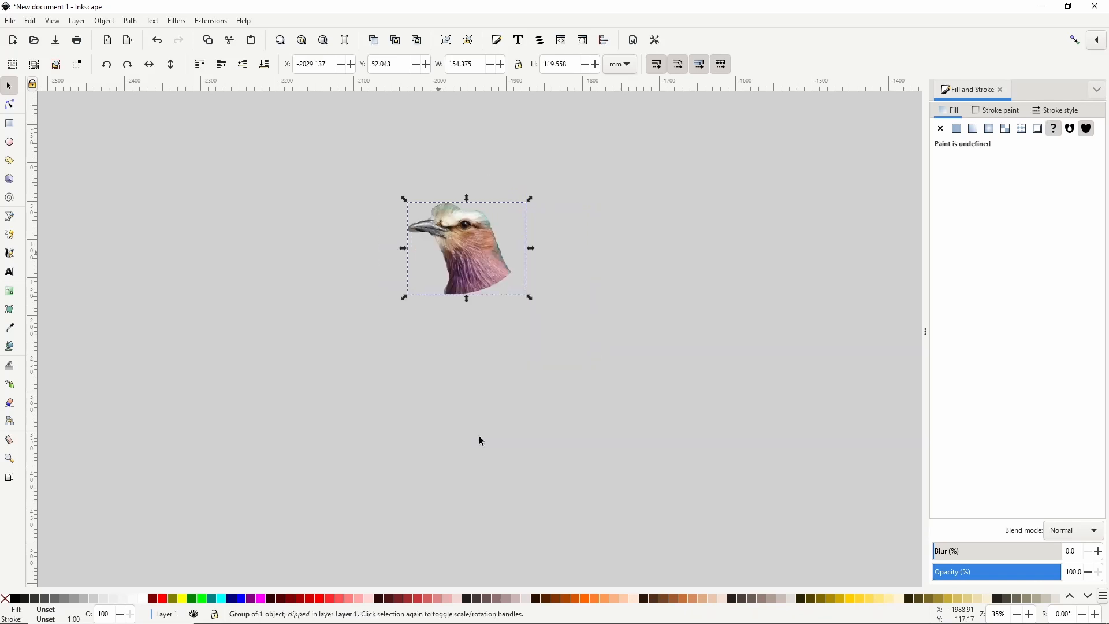
left_click_drag(463, 241, 469, 271)
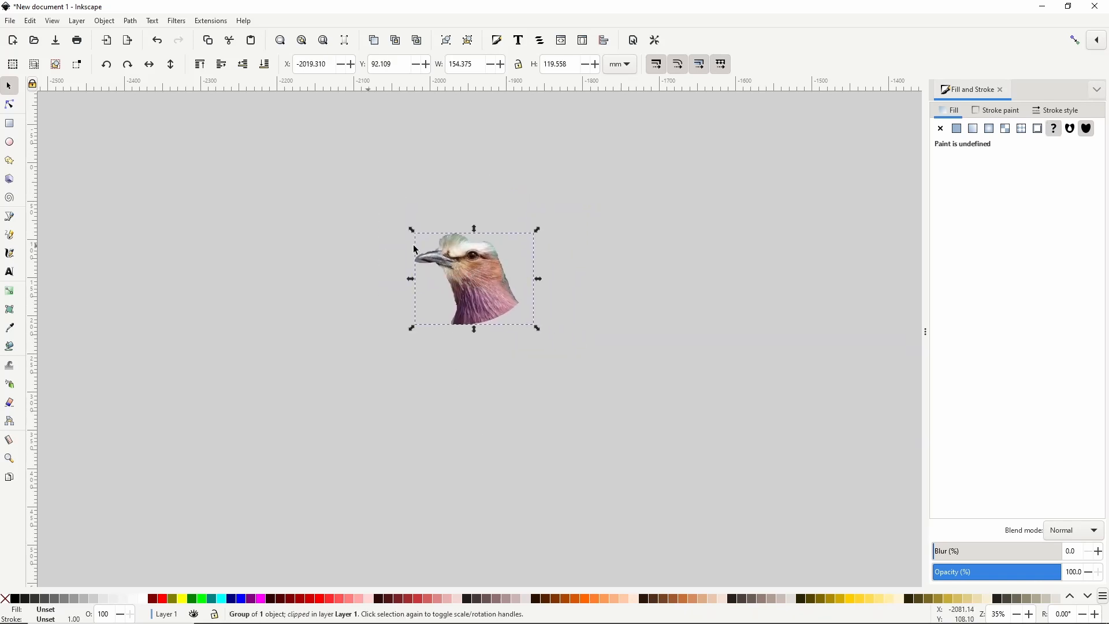
Release the ellipse clip from the bird group and move the red ellipse clear of the bird to the upper left
left_click(533, 226)
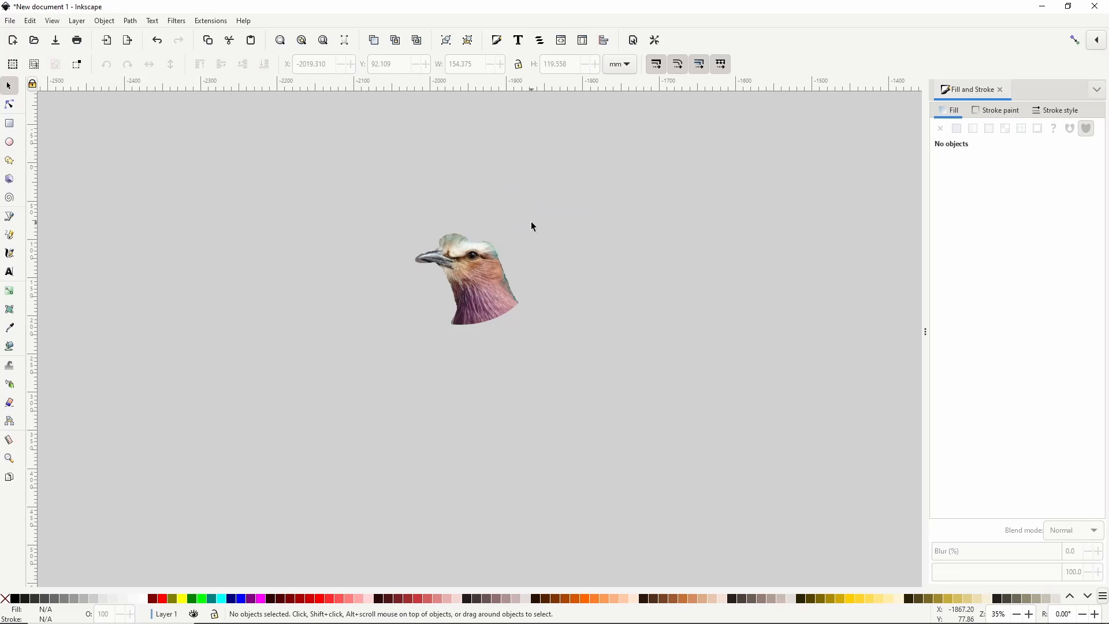
right_click(473, 265)
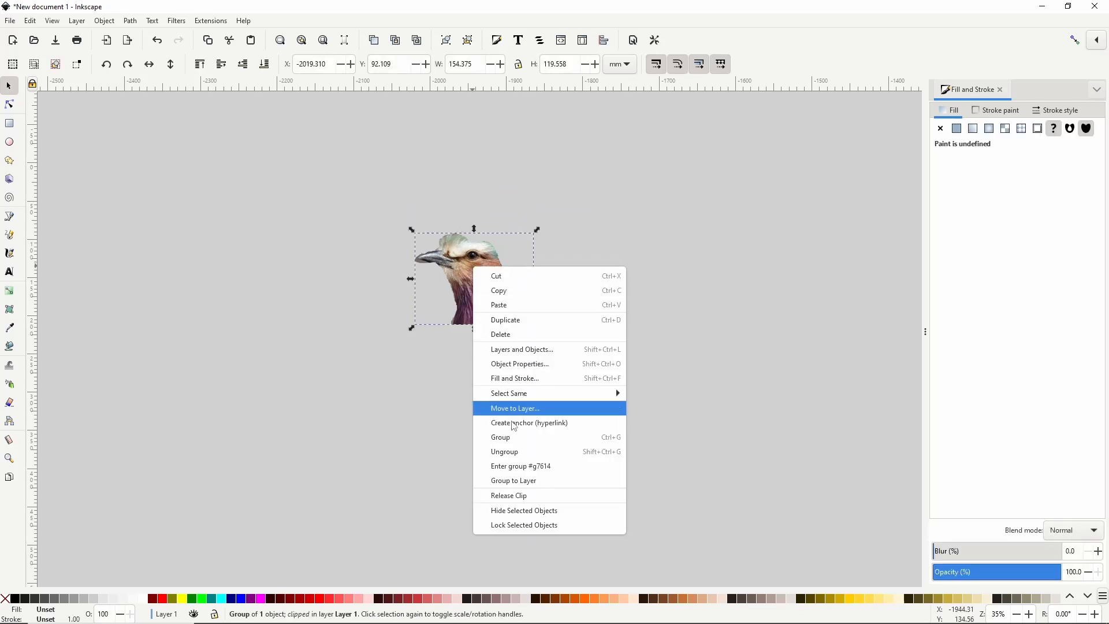
left_click(523, 495)
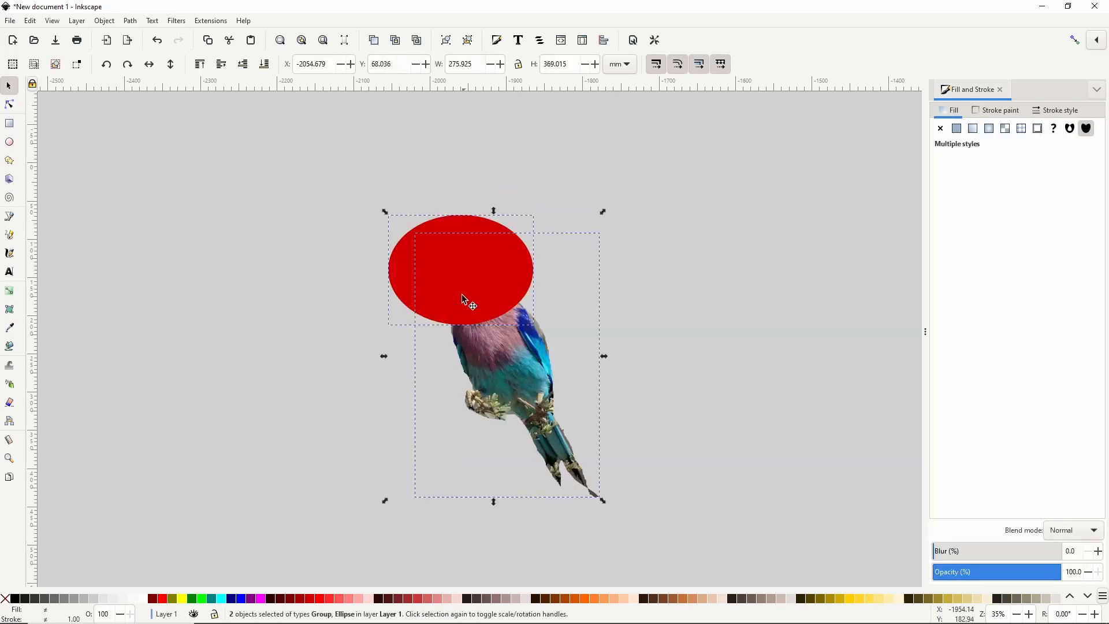
left_click(337, 263)
left_click_drag(439, 269, 289, 204)
Ungroup the single-object bird group
right_click(484, 310)
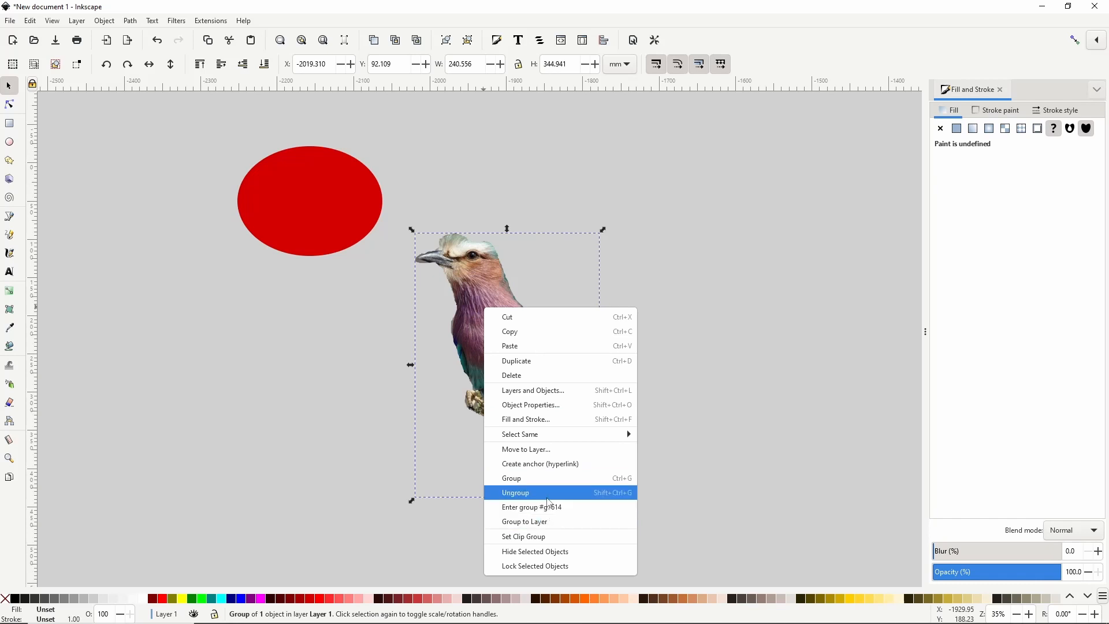
left_click(547, 498)
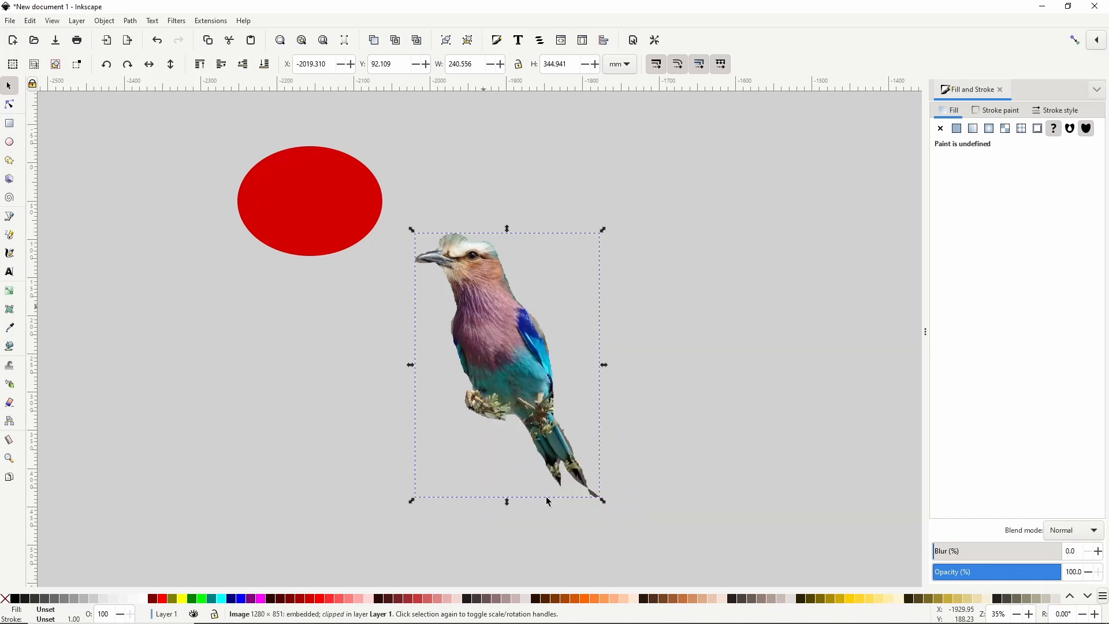
right_click(511, 374)
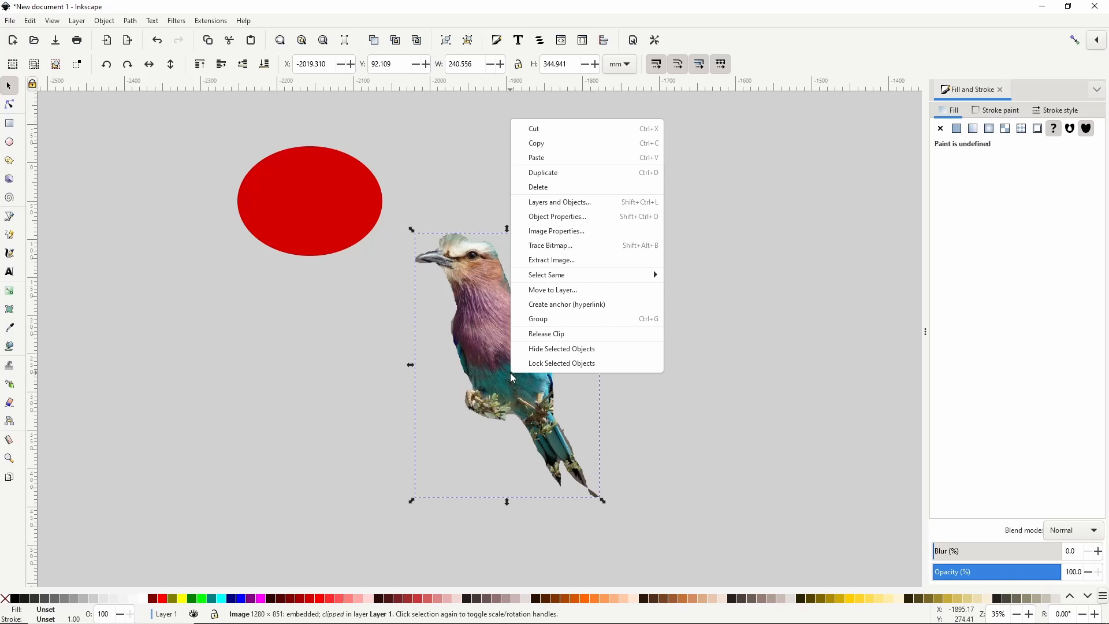
left_click(547, 335)
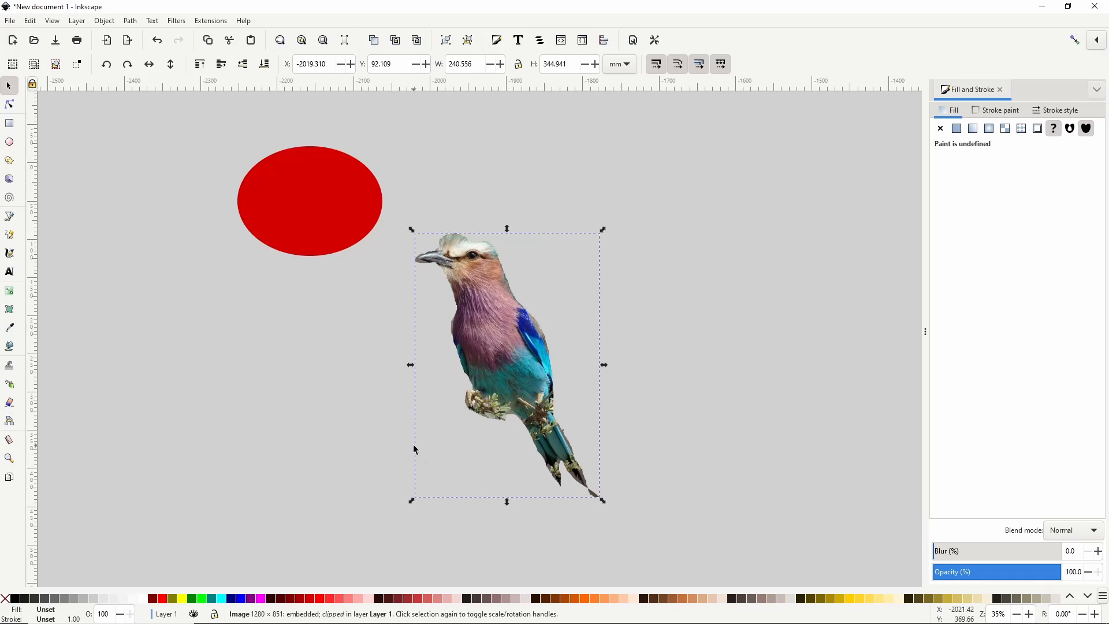
Try a blur of 14.6% on the clipped bird photo and reset the blur to 0
left_click(178, 21)
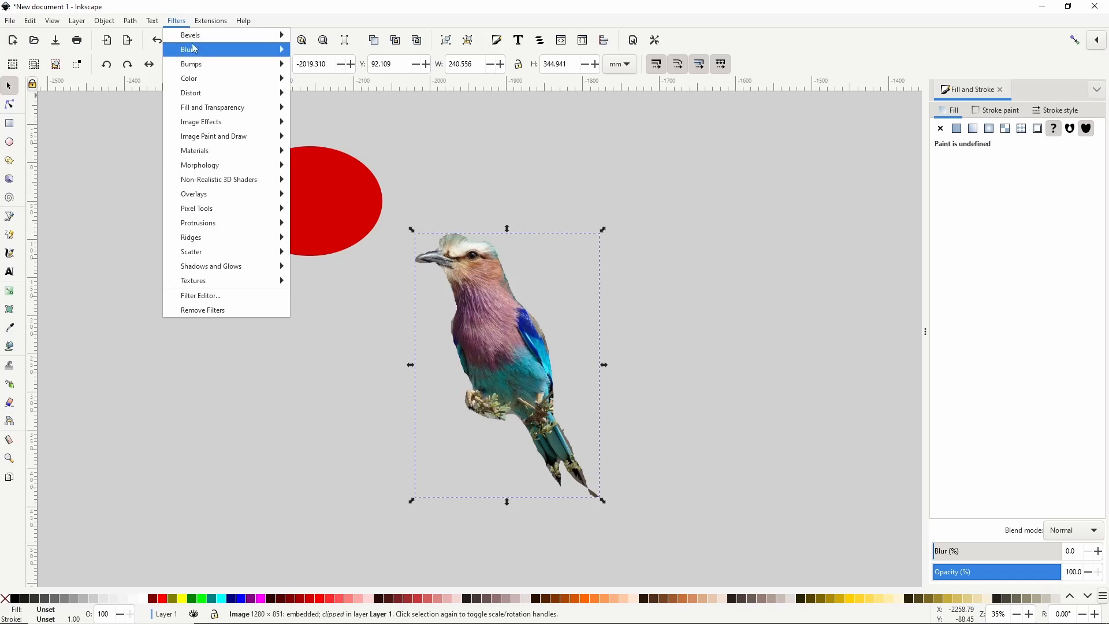
mouse_move(209, 49)
left_click(451, 20)
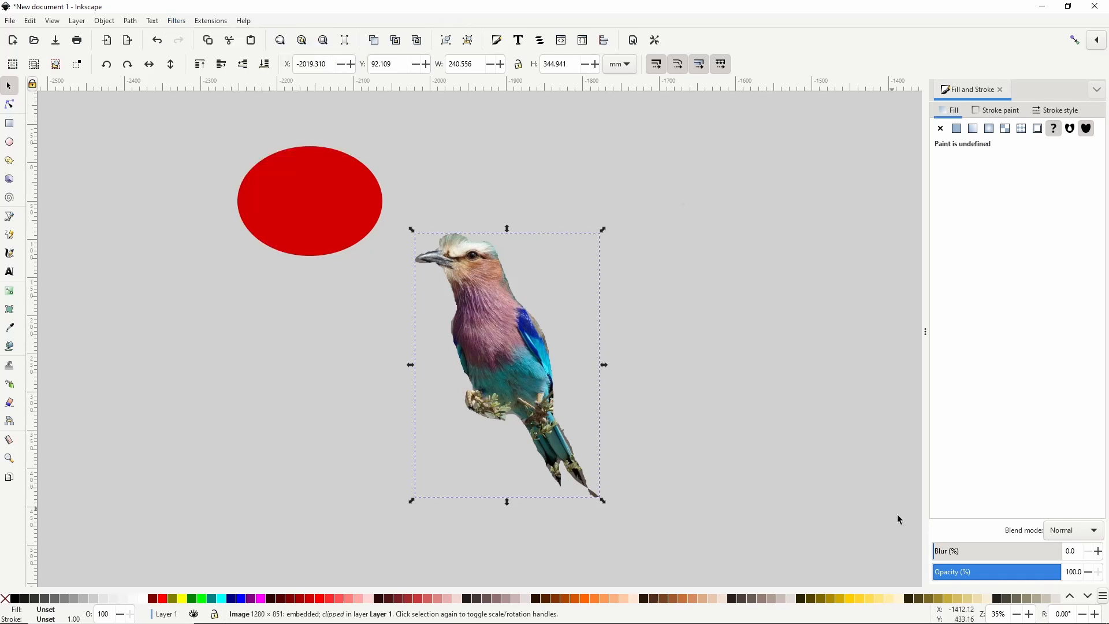
left_click_drag(934, 552, 952, 552)
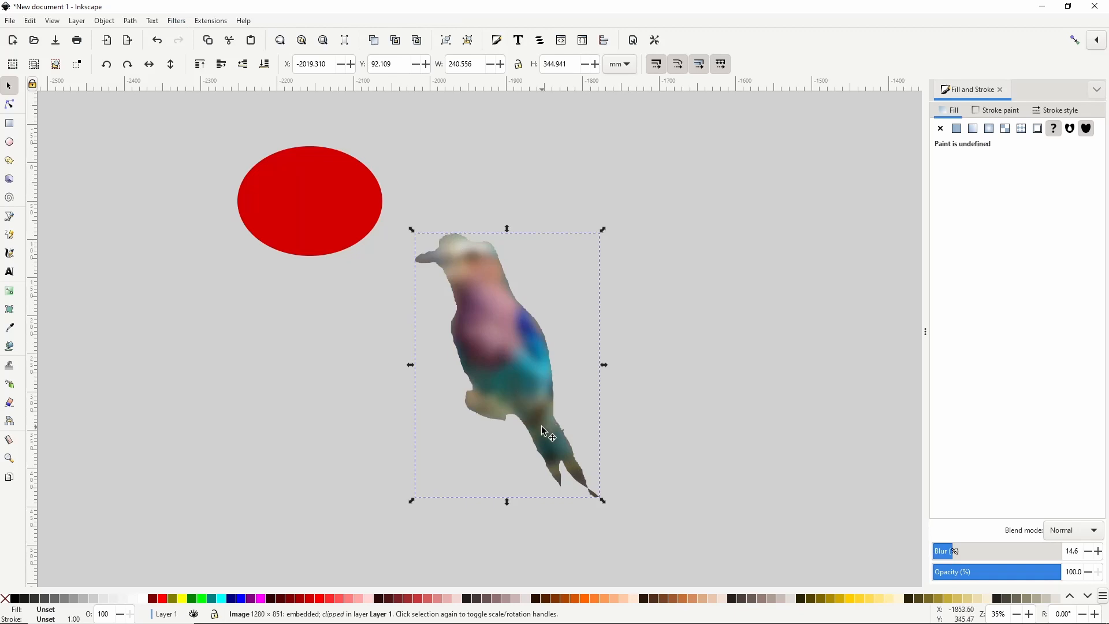
left_click_drag(949, 552, 931, 551)
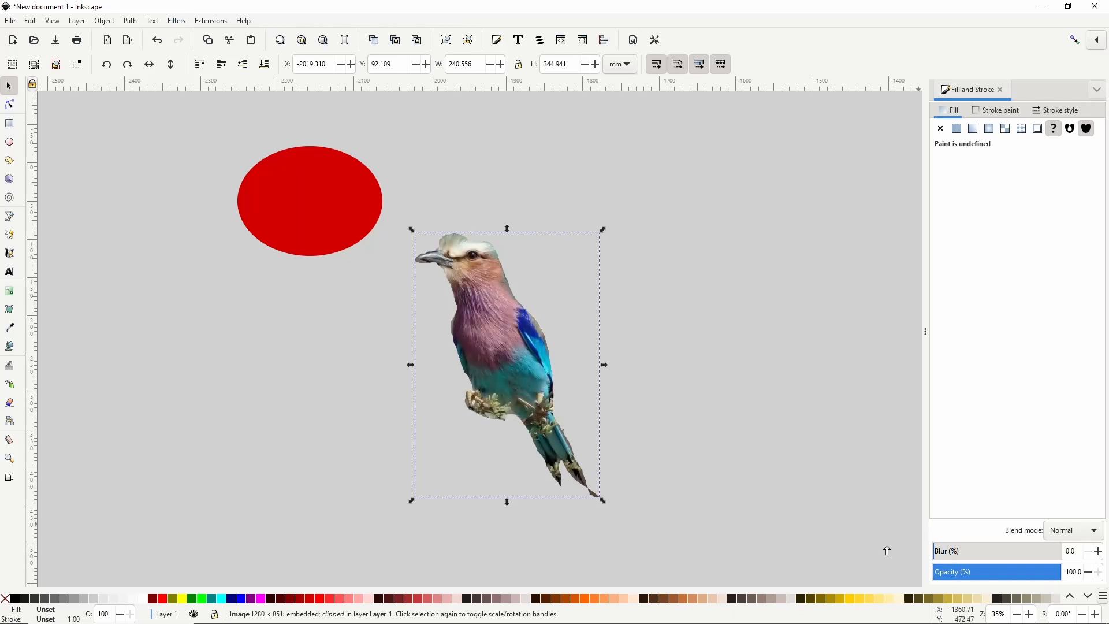
Group the clipped bird photo on its own and adjust the blur of the group
key("ctrl+g")
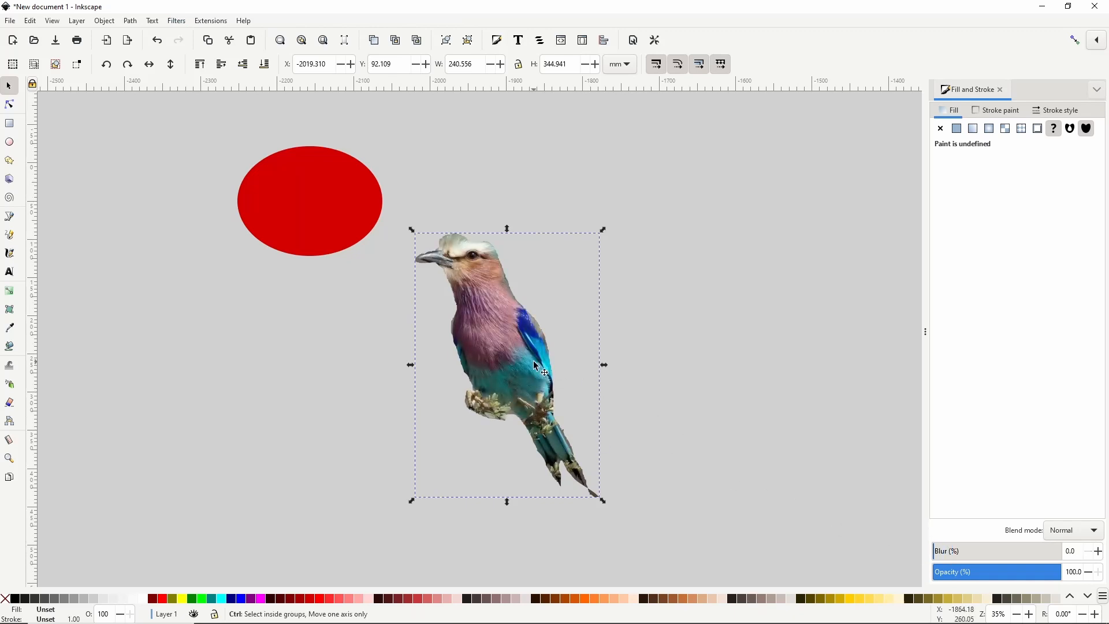
mouse_move(938, 552)
left_mouse_down()
mouse_move(959, 560)
mouse_move(932, 556)
left_mouse_up()
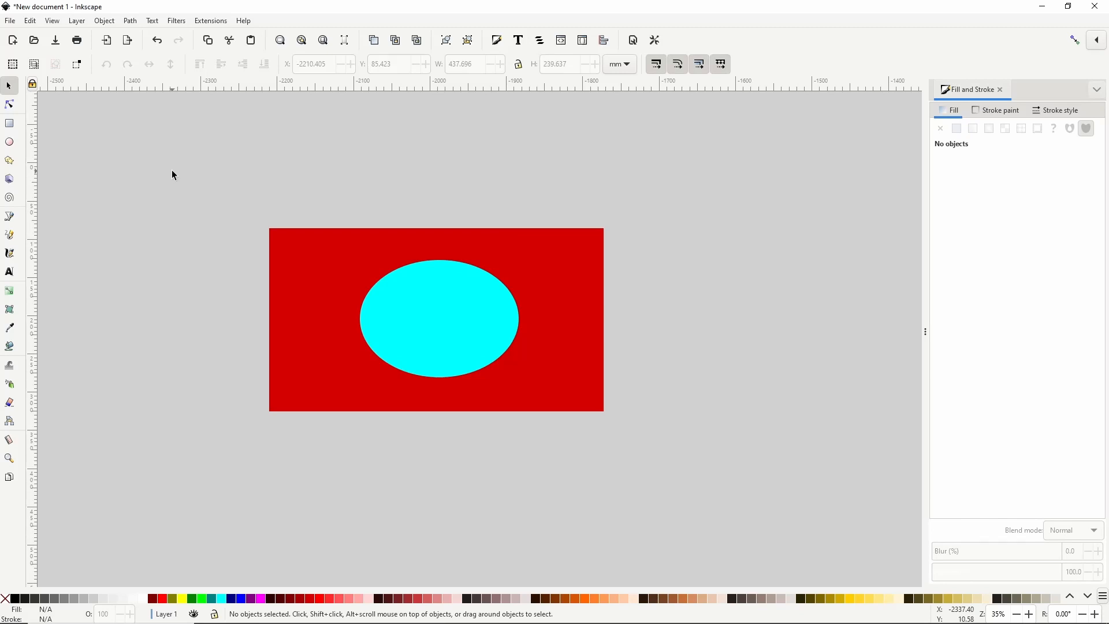
Apply an inverse clip (LPE) to the red rectangle using the cyan ellipse on top of it
mouse_move(220, 187)
left_mouse_down()
mouse_move(619, 442)
mouse_move(663, 442)
left_mouse_up()
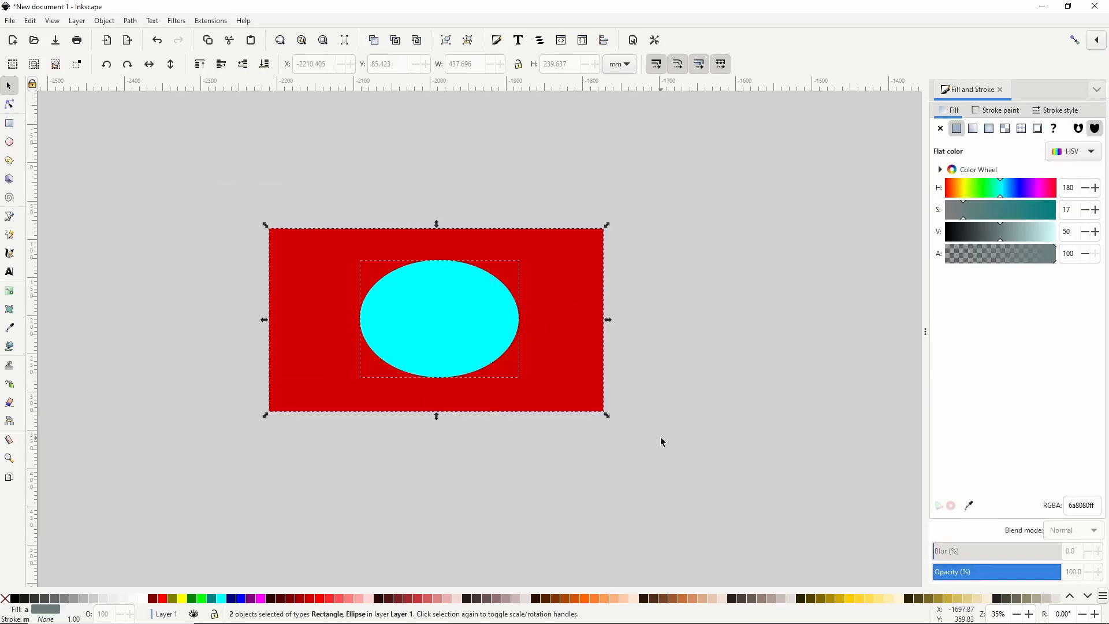
left_click(112, 24)
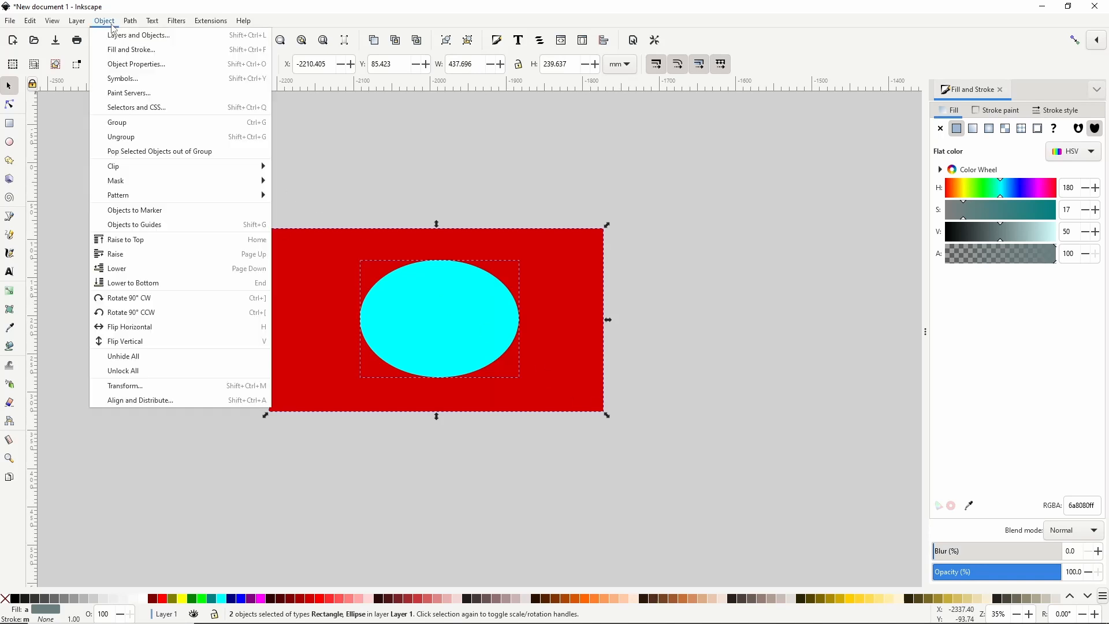
mouse_move(164, 166)
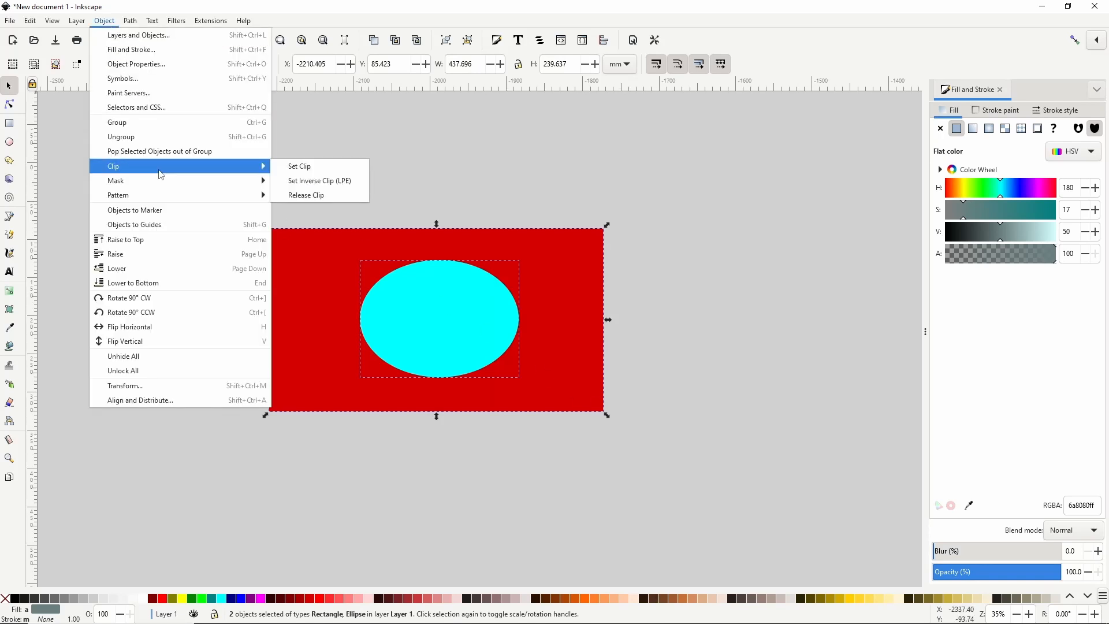
left_click(337, 181)
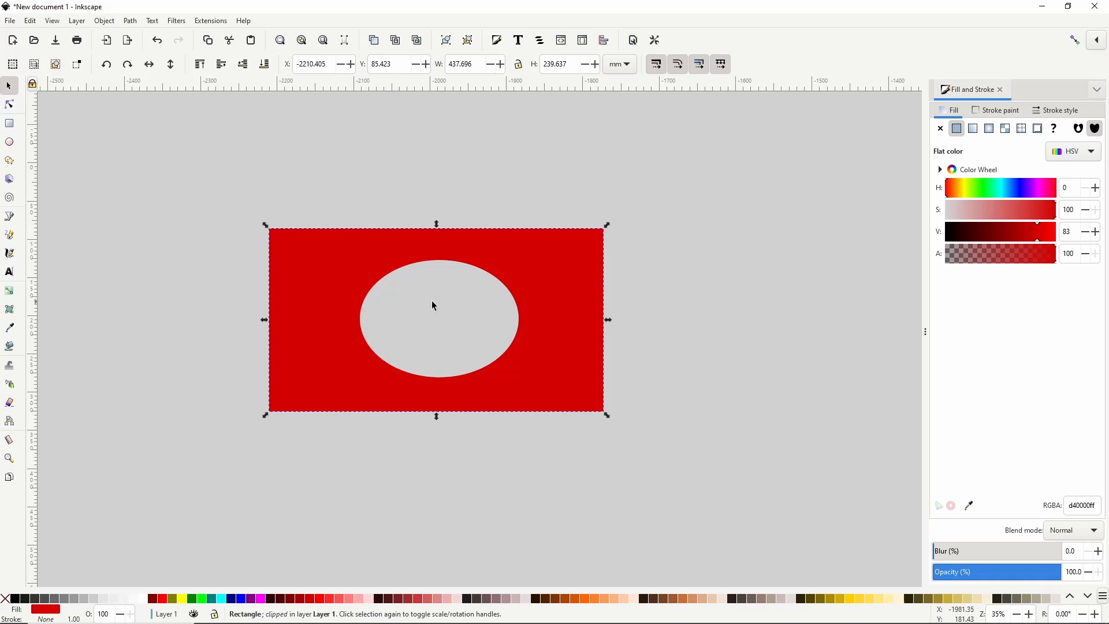
Release the inverse clip from the red rectangle and unhide the cyan ellipse
right_click(333, 256)
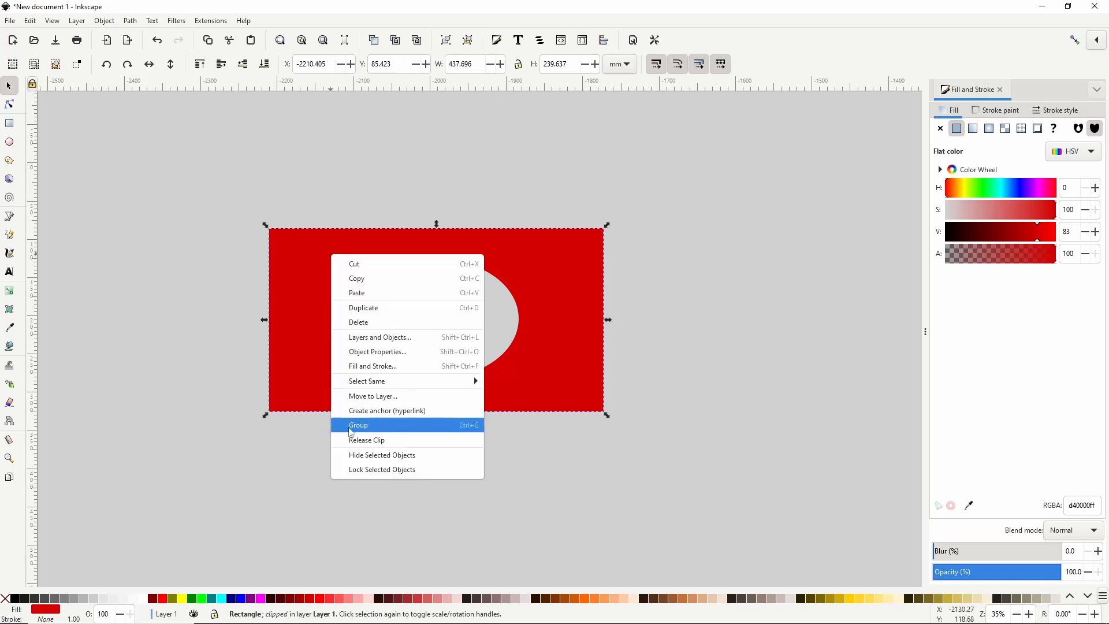
left_click(356, 440)
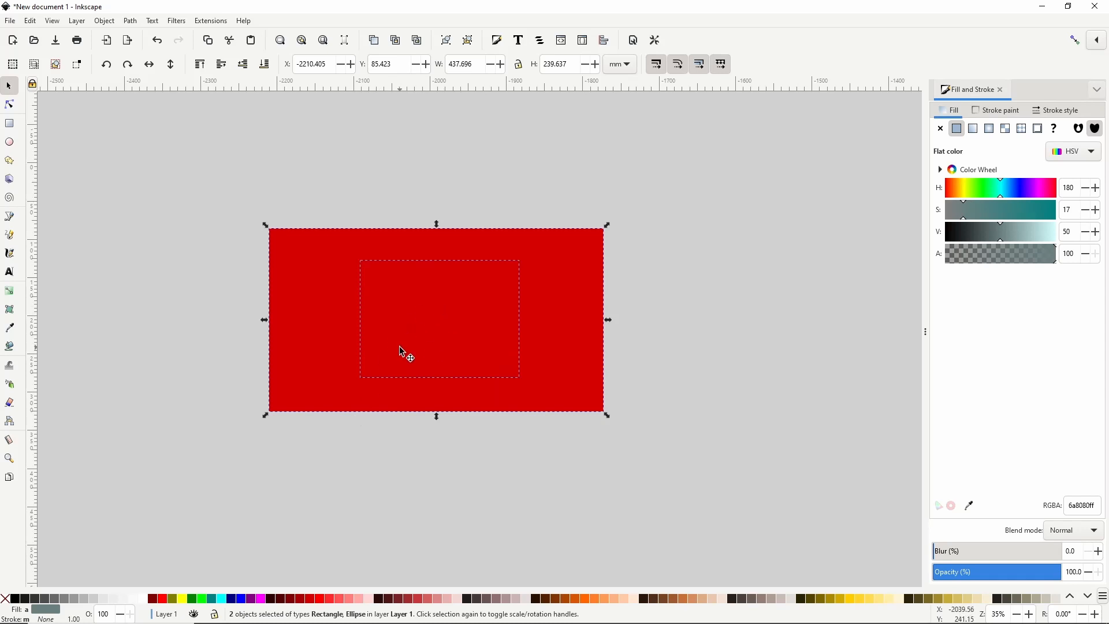
right_click(450, 299)
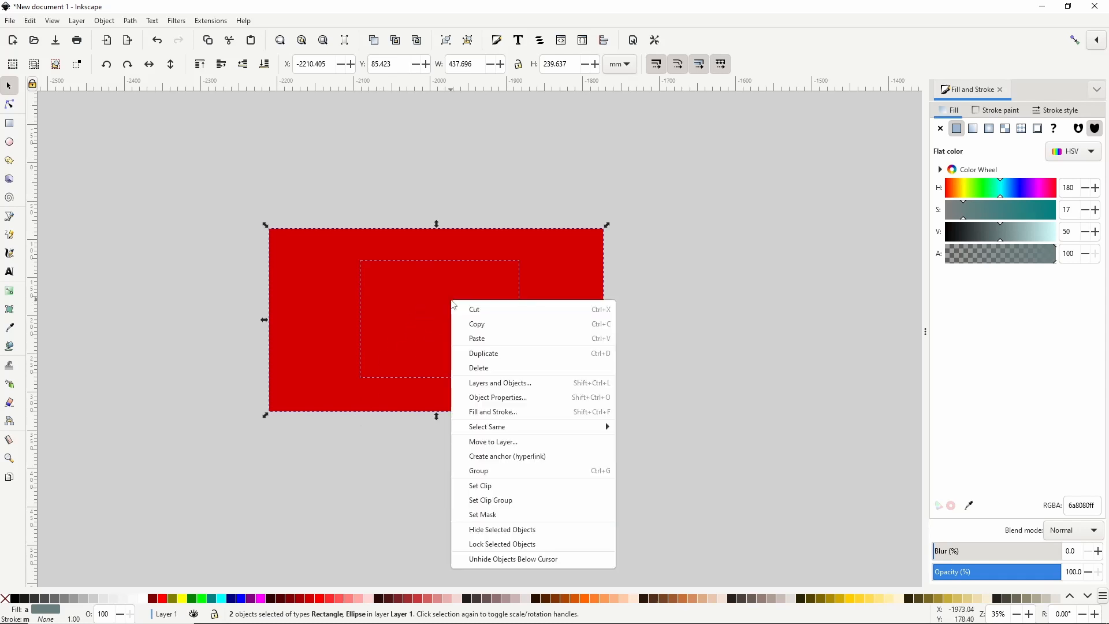
left_click(488, 558)
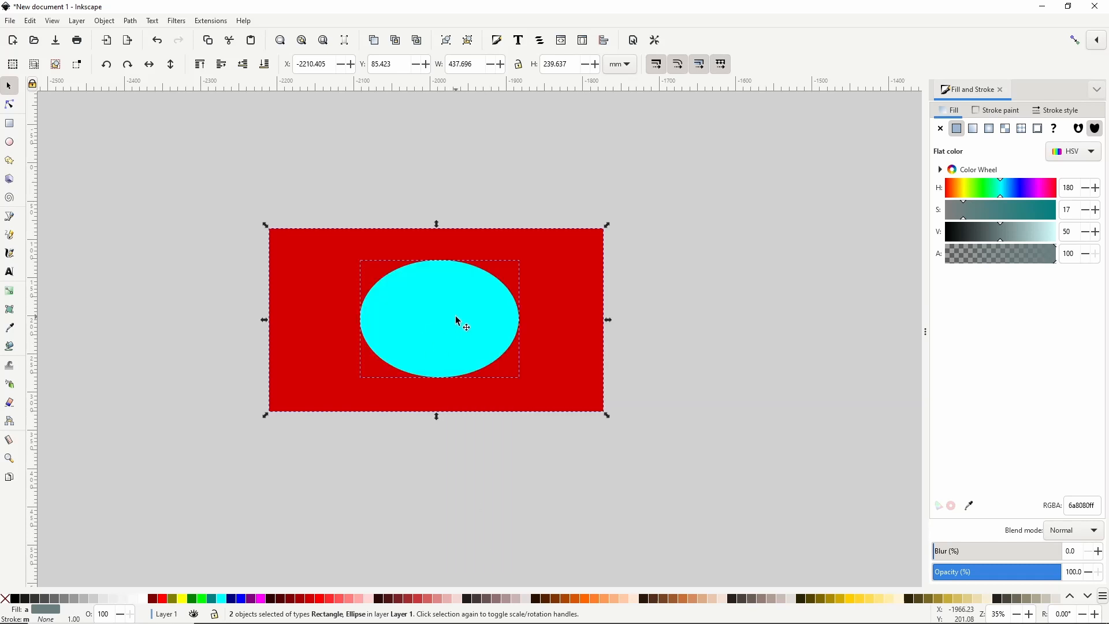
Apply an inverse clip (LPE) to the red rectangle with the cyan ellipse on top of it
left_click(110, 22)
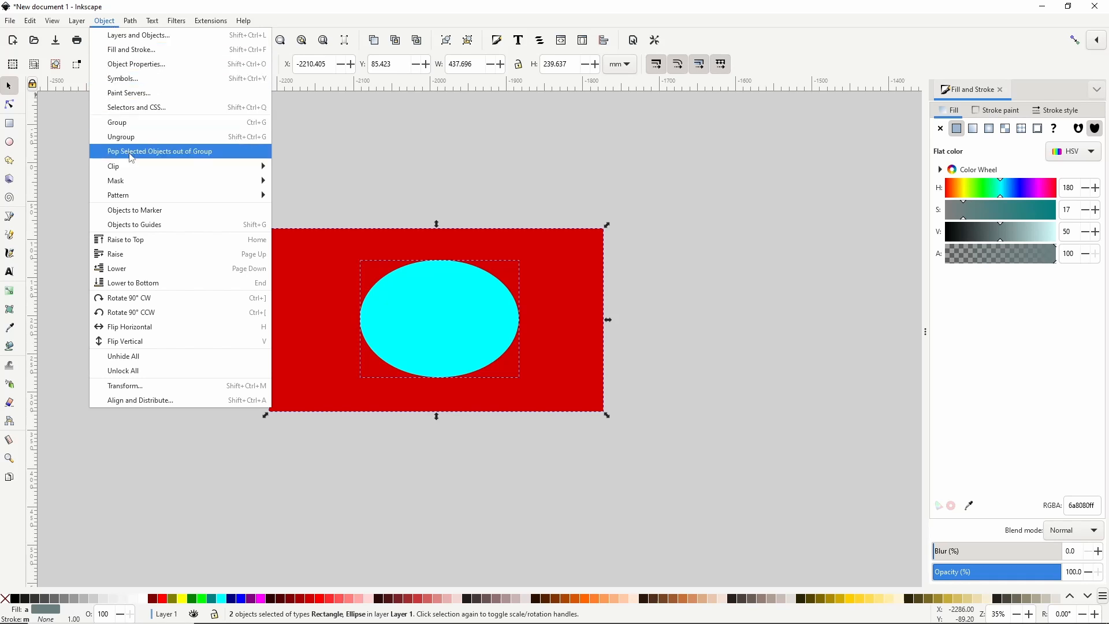
mouse_move(137, 168)
left_click(301, 181)
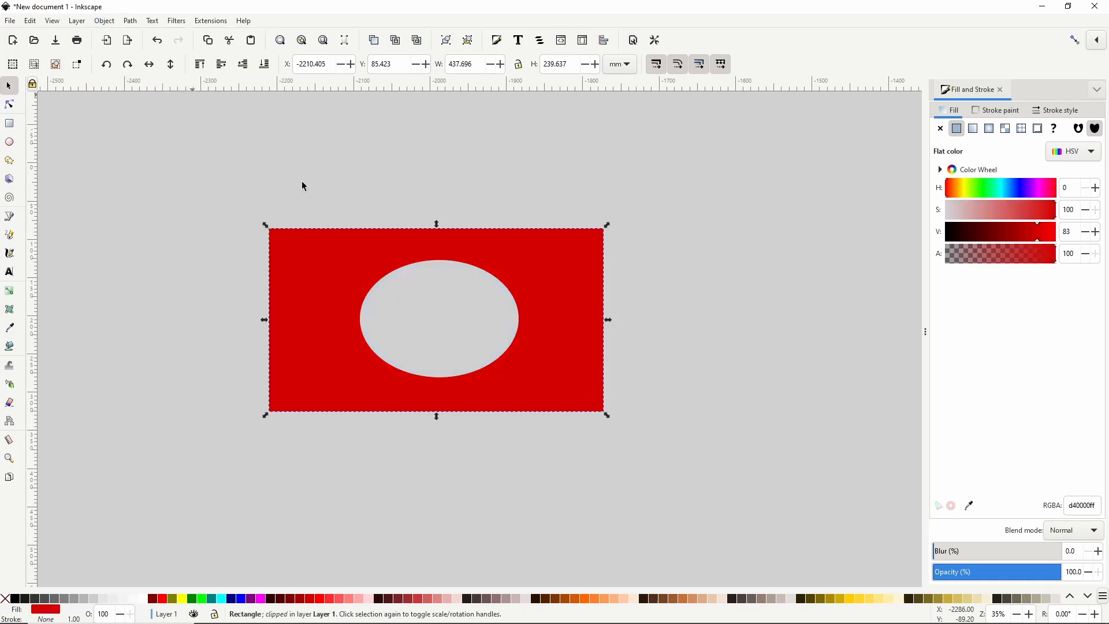
Open the path effects of the clipped rectangle and toggle the Power clip's Inverse clip option off and on again
left_click(133, 21)
left_click(181, 312)
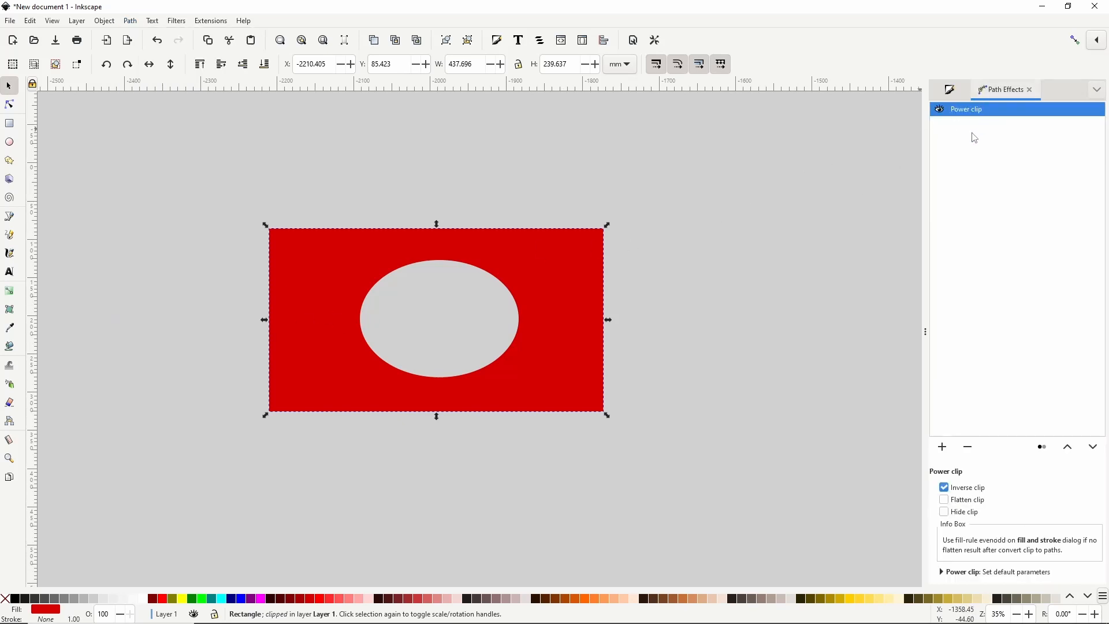
left_click(945, 489)
left_click(950, 492)
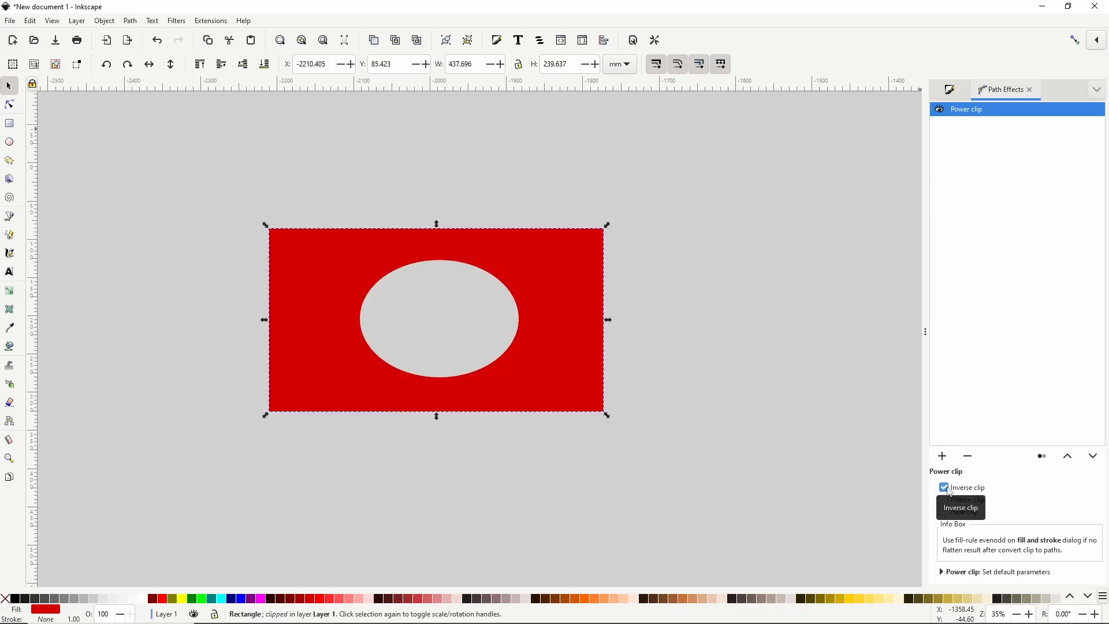
left_click(950, 491)
left_click(950, 491)
Convert the inverse-clipped red rectangle to a path and release its clip
left_click(131, 20)
left_click(137, 36)
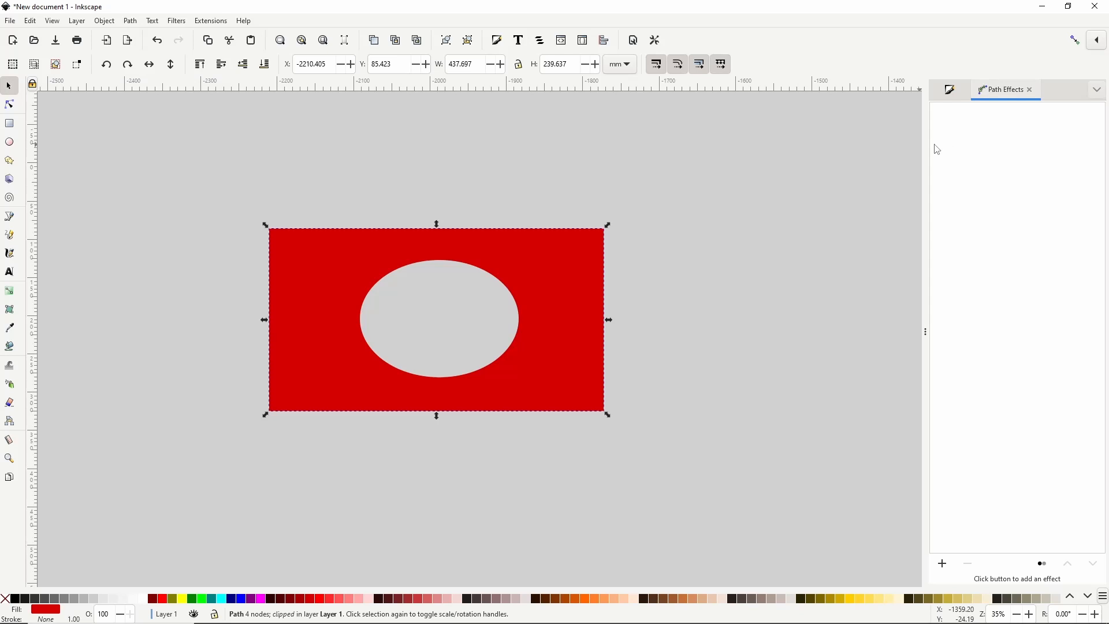
right_click(516, 265)
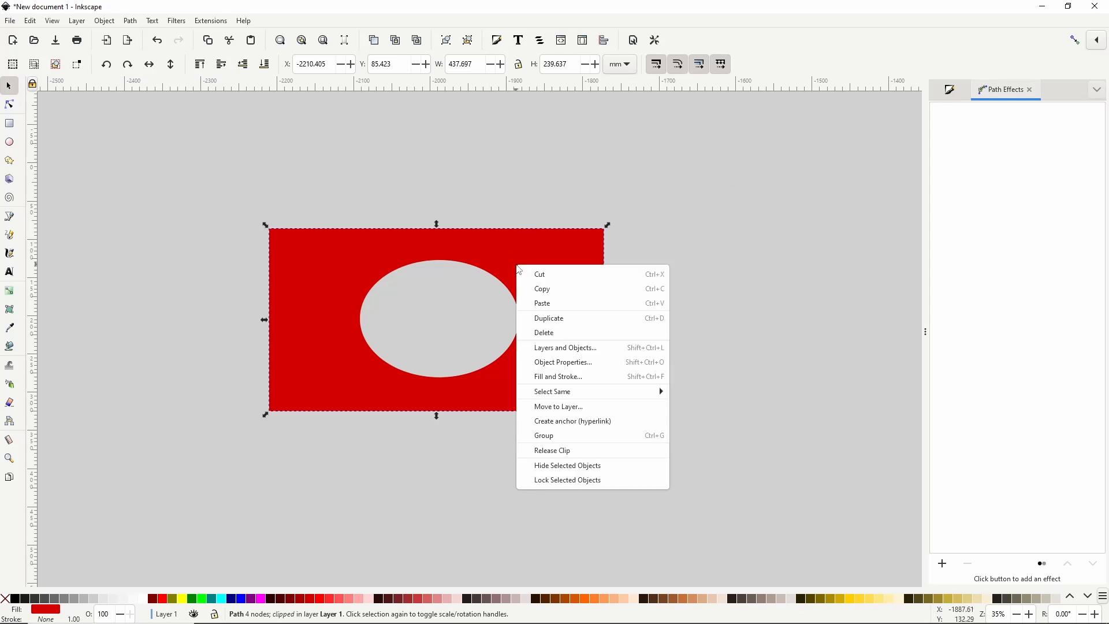
left_click(549, 452)
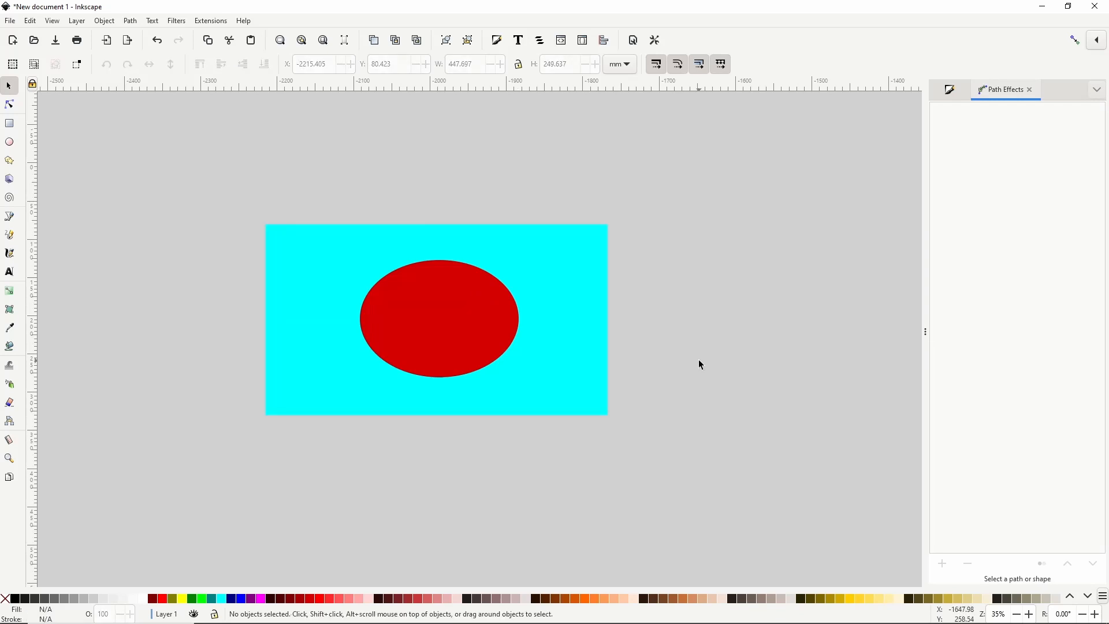
Undo a trial move of the cyan path with the elliptical hole and clip the red rectangle with that path
left_click_drag(549, 315, 723, 376)
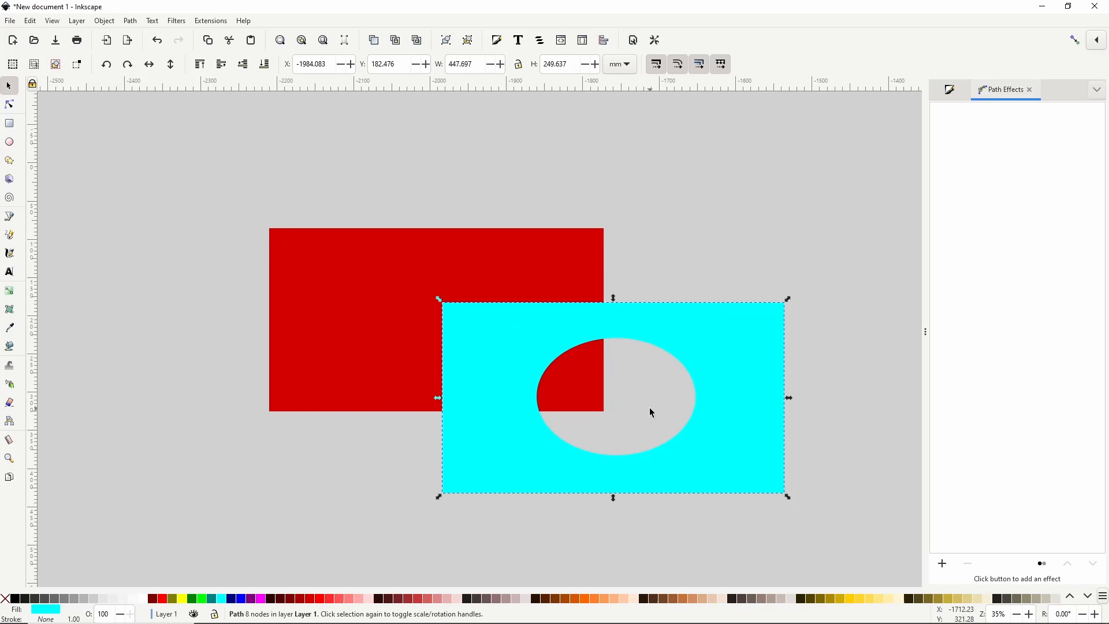
key("ctrl+z")
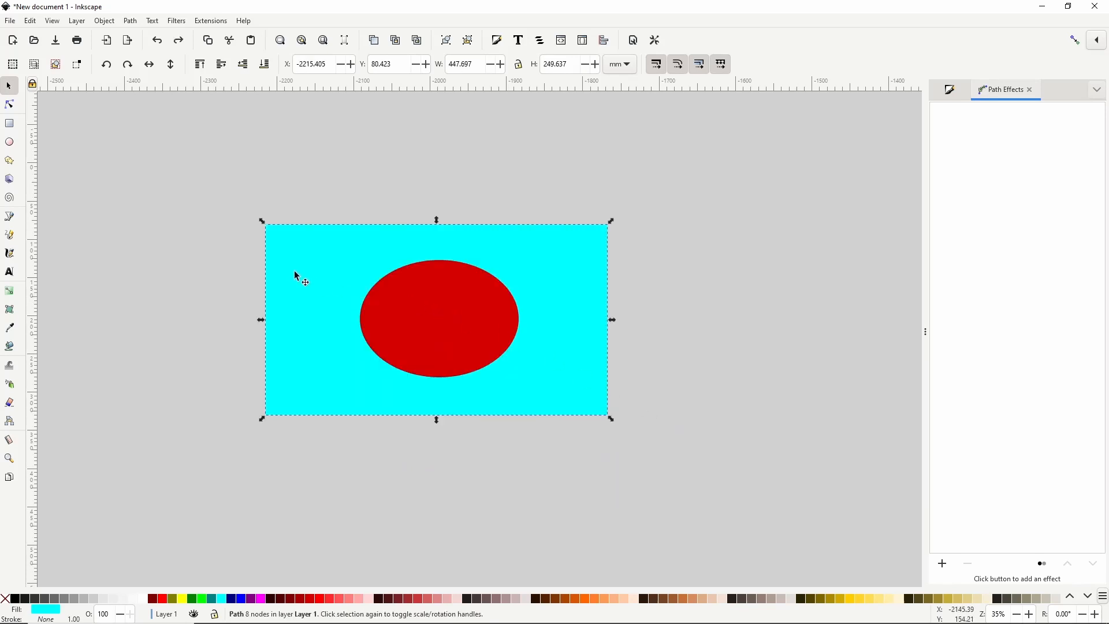
left_click_drag(215, 189, 633, 462)
right_click(574, 393)
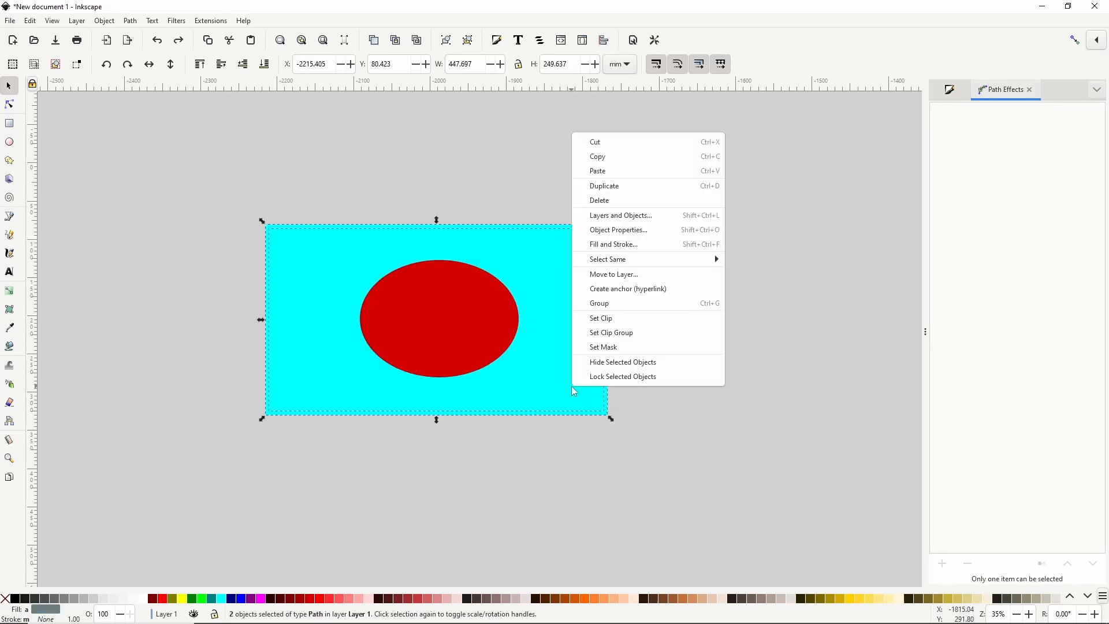
left_click(609, 324)
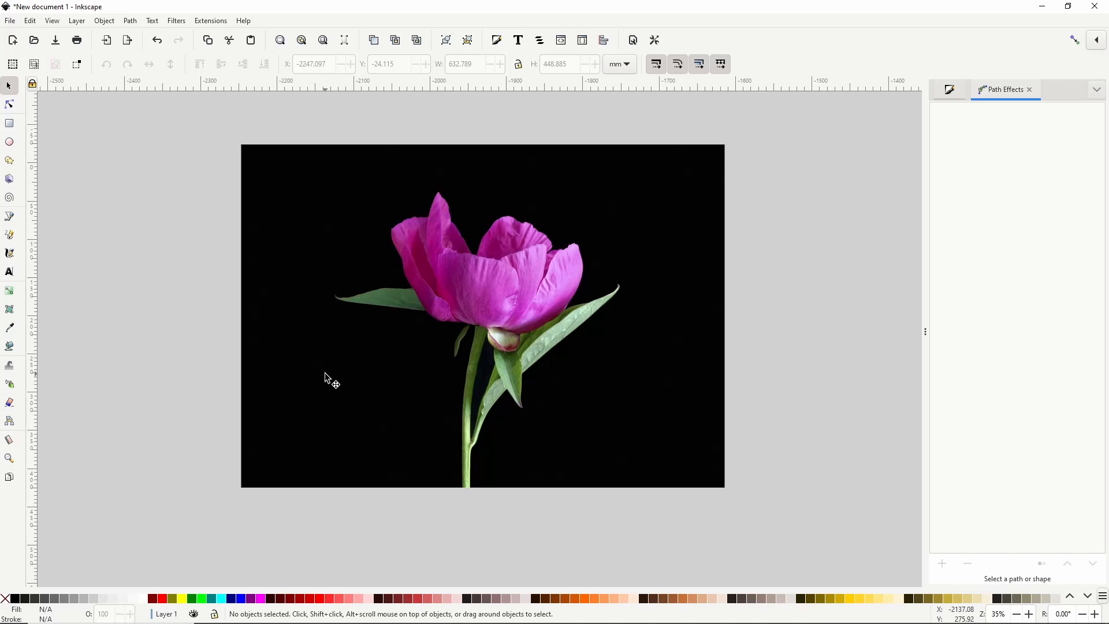
Set up a multicolor bitmap trace of the flower photo with the Colors detection mode
right_click(326, 348)
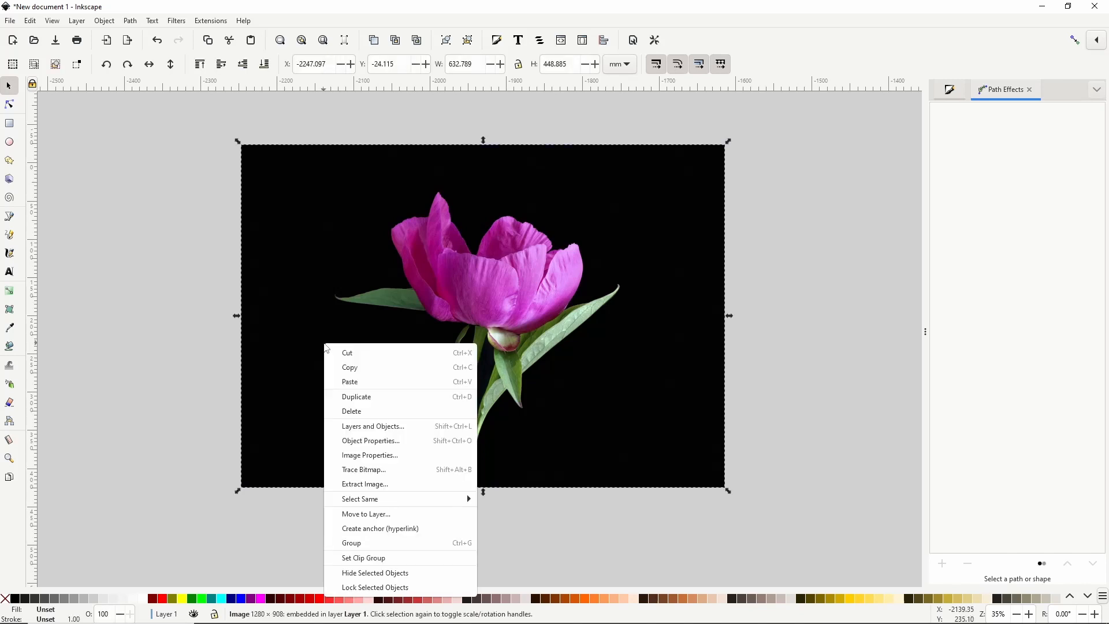
left_click(373, 469)
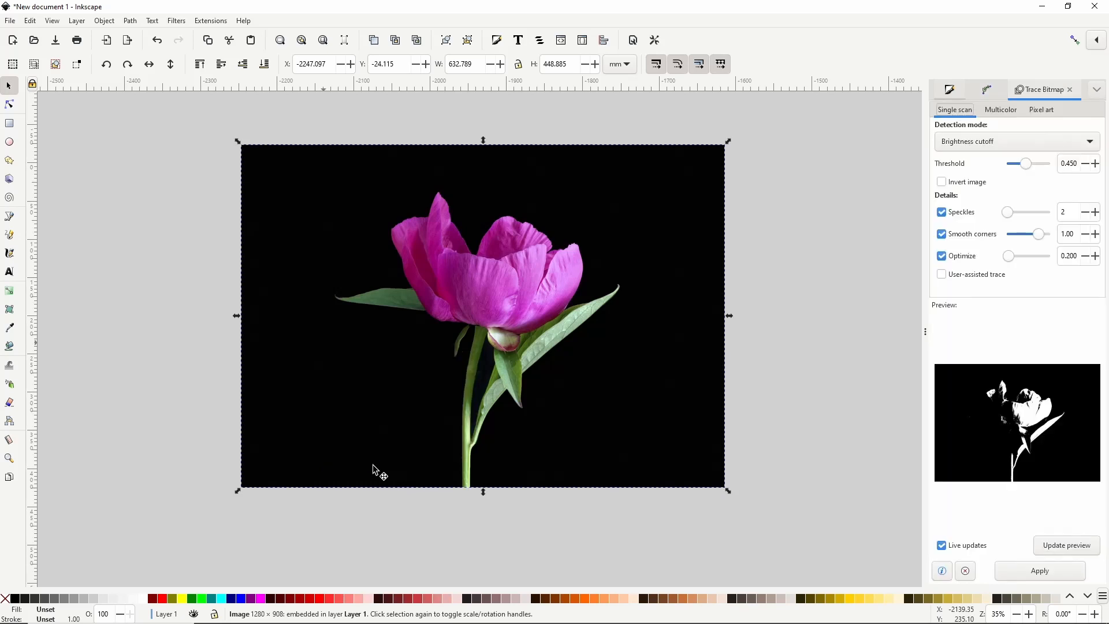
left_click(1002, 112)
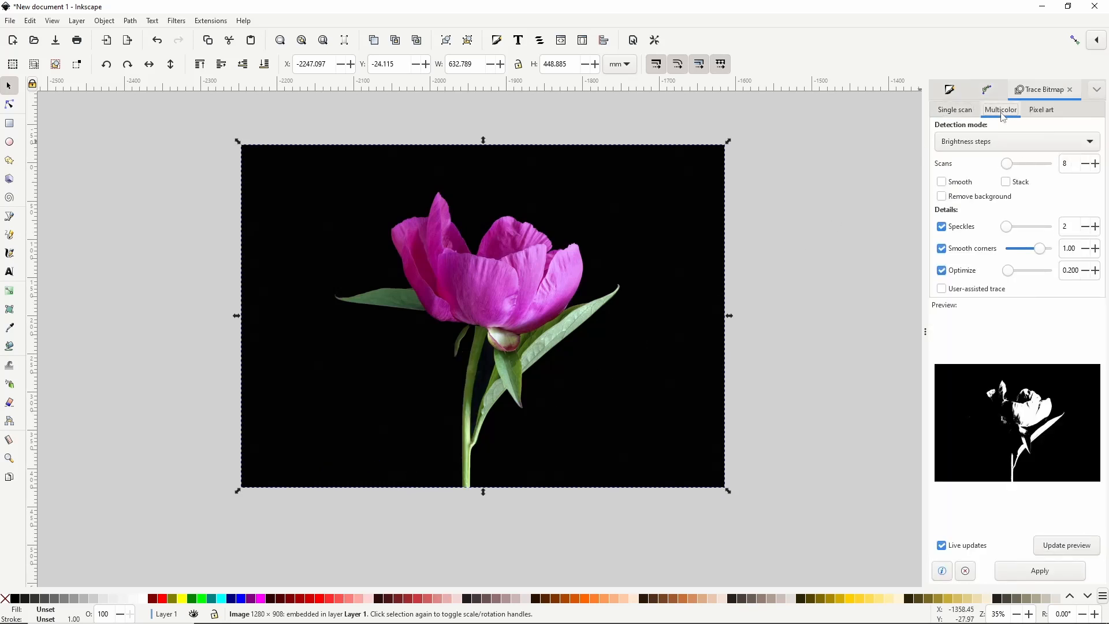
left_click(984, 142)
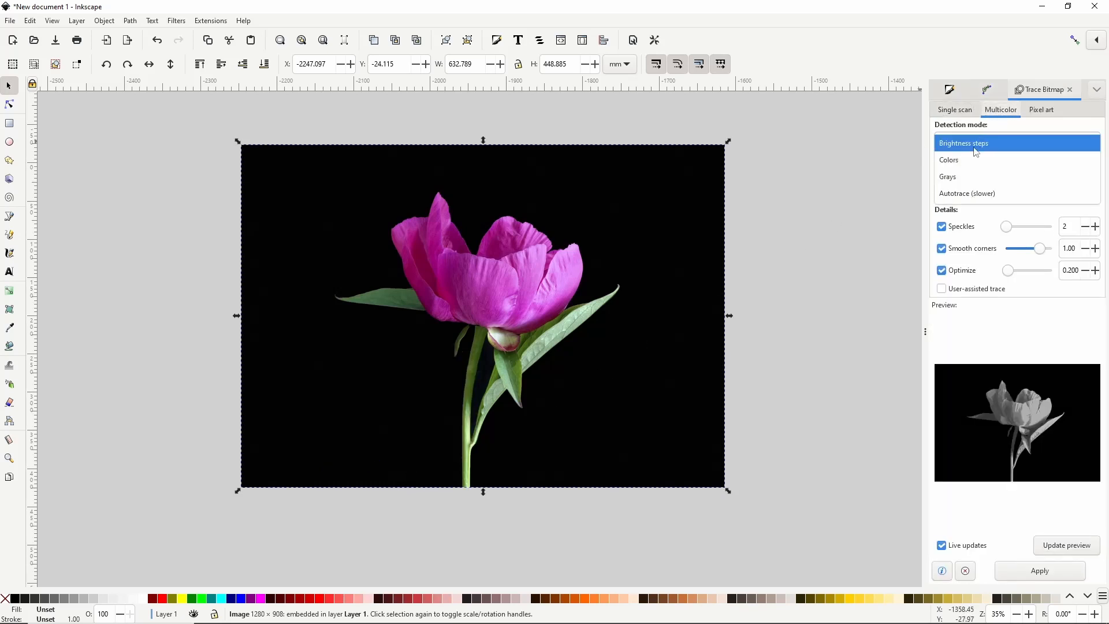
left_click(975, 160)
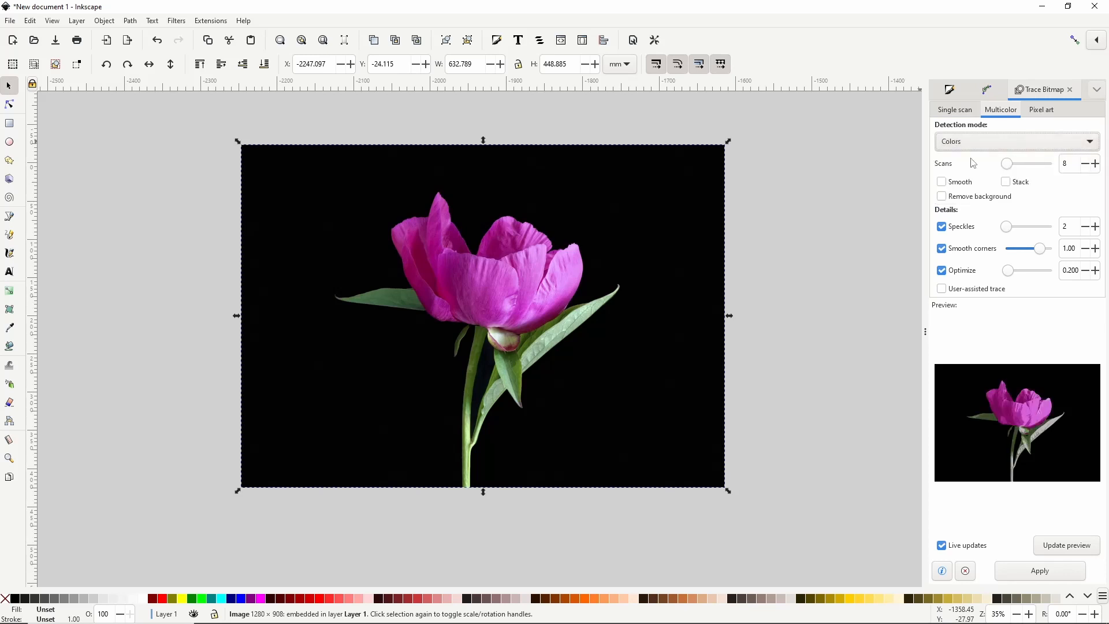
Trace the flower photo with 19 scans and Stack enabled, and move the traced copy beside the original
left_click(1072, 165)
scroll(1071, 165, "up", 3)
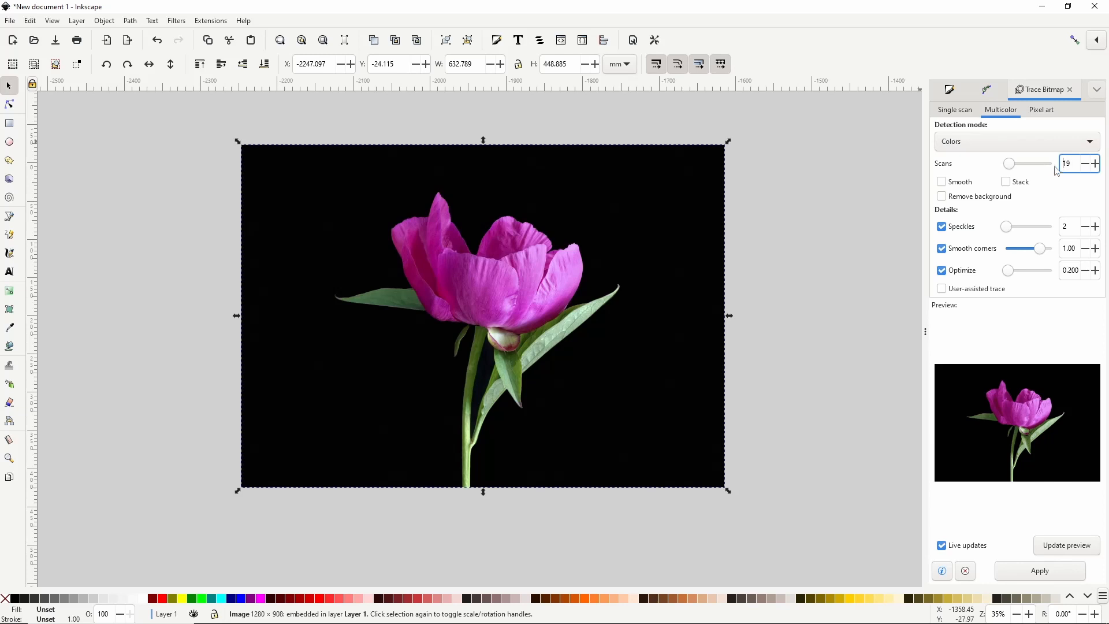
left_click(1021, 185)
left_click(1024, 574)
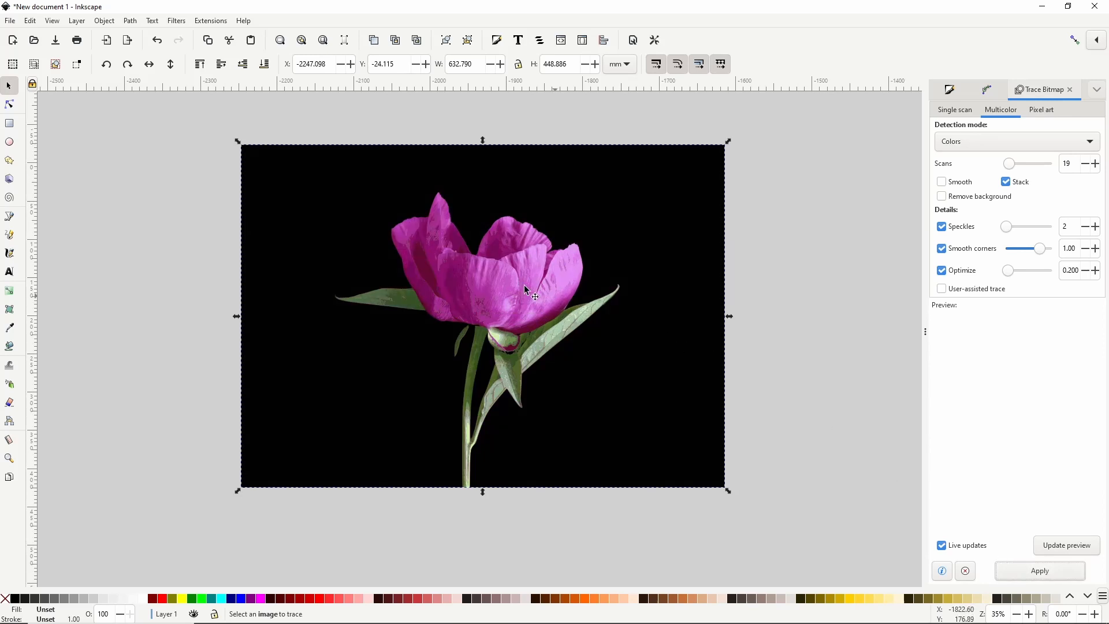
mouse_move(527, 278)
left_mouse_down()
mouse_move(656, 311)
mouse_move(688, 301)
mouse_move(479, 260)
mouse_move(619, 296)
mouse_move(678, 267)
left_mouse_up()
scroll(688, 301, "down", 1)
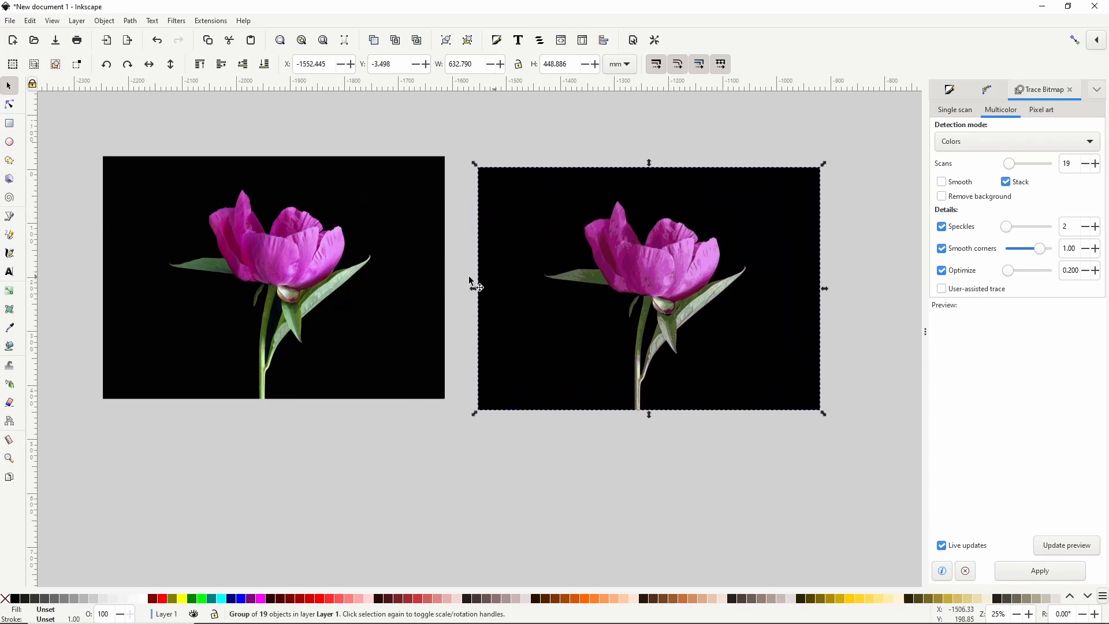
Bucket-fill the black background of the traced flower and the enclosed gap beside its stem with cyan
left_click(9, 346)
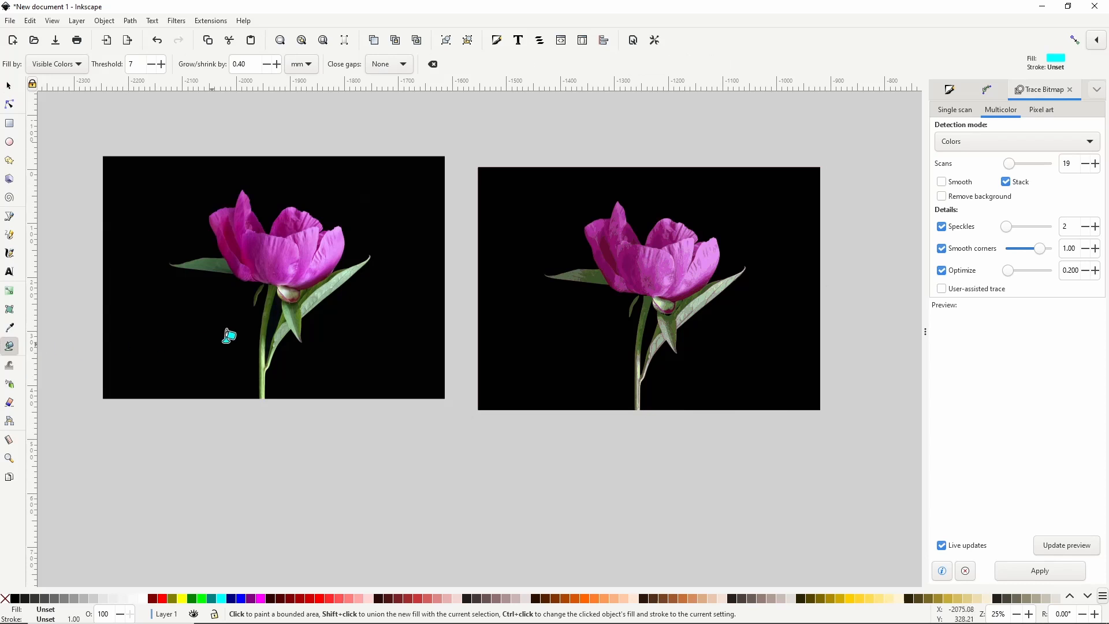
left_click(547, 220)
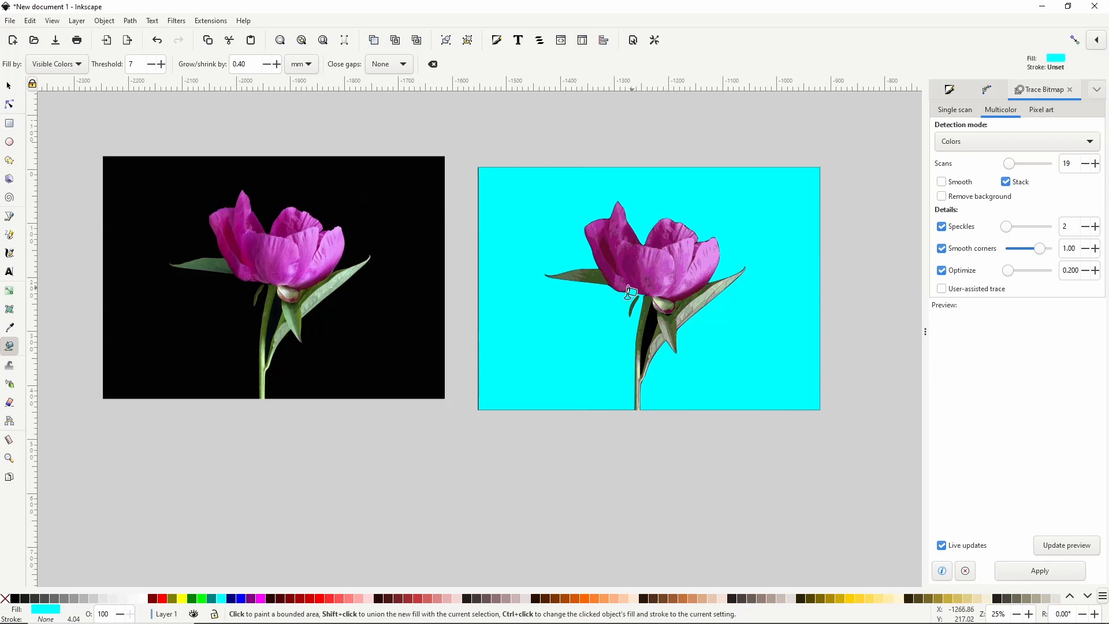
left_click(651, 325)
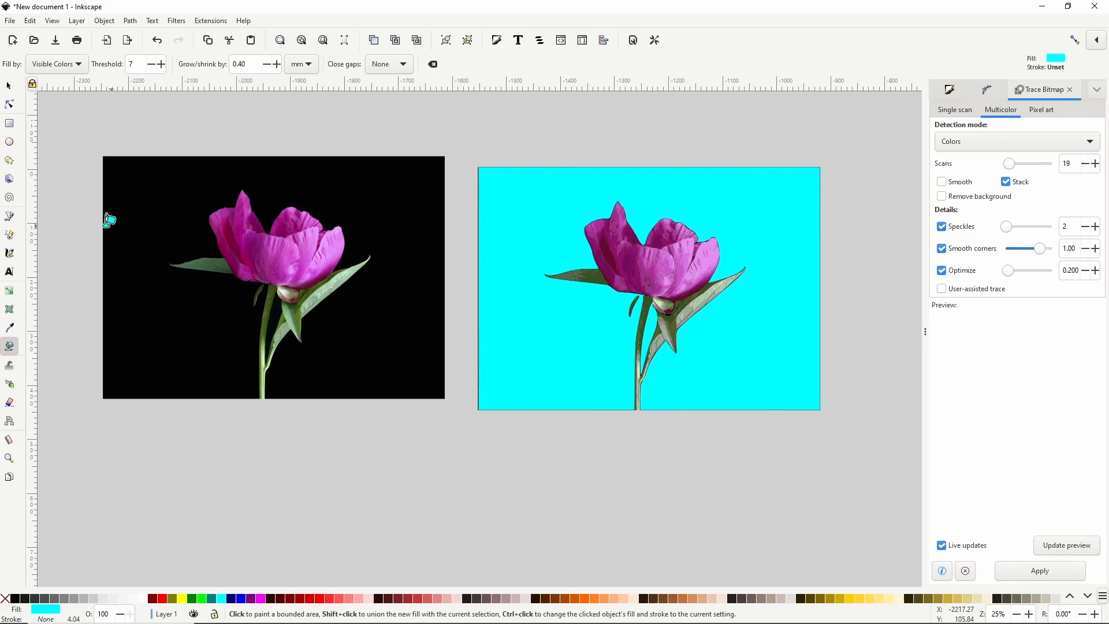
Draw a closed straight-segment pen path from below the stem, looping around the flower inside the cyan area and back around outside the image
left_click(9, 217)
left_click(638, 416)
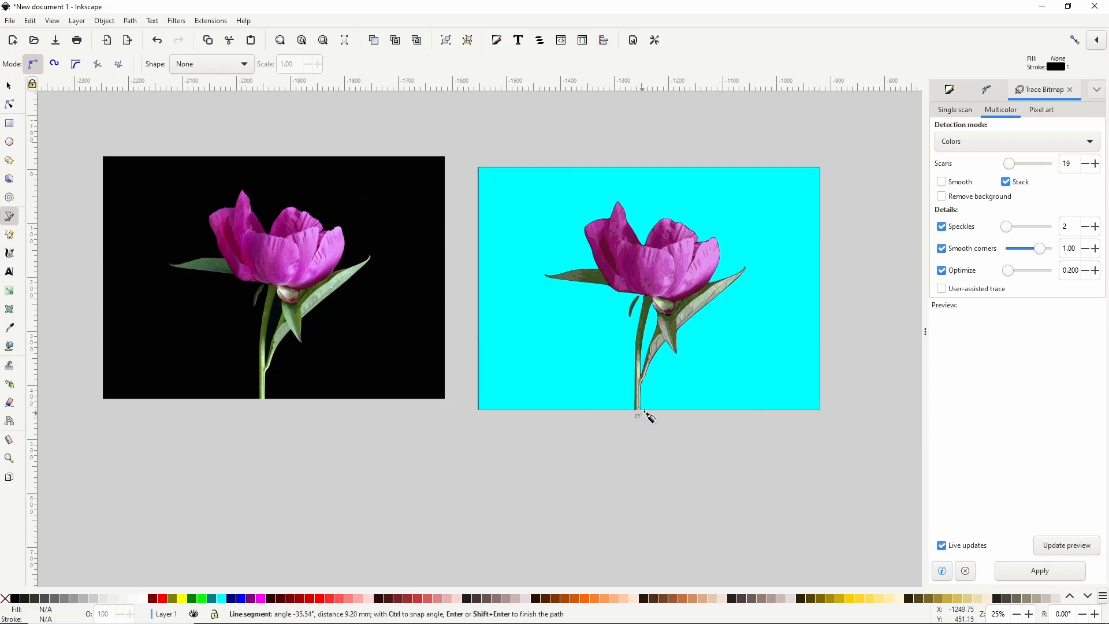
left_click(771, 380)
left_click(776, 192)
left_click(596, 179)
left_click(511, 192)
left_click(521, 369)
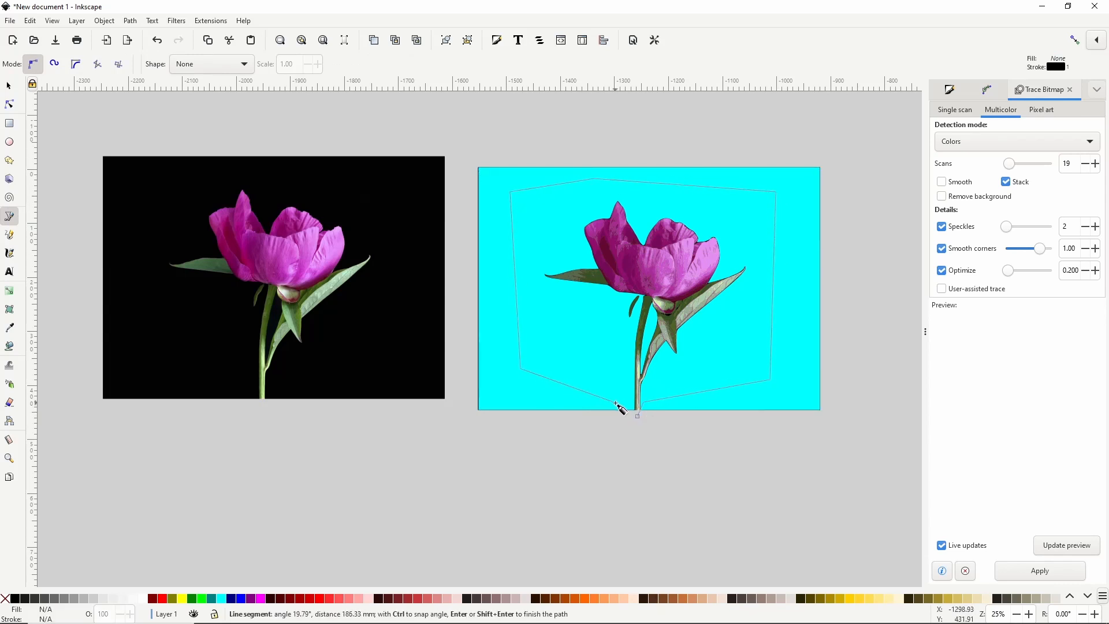
left_click(624, 403)
left_click(638, 415)
left_click(618, 427)
left_click(469, 425)
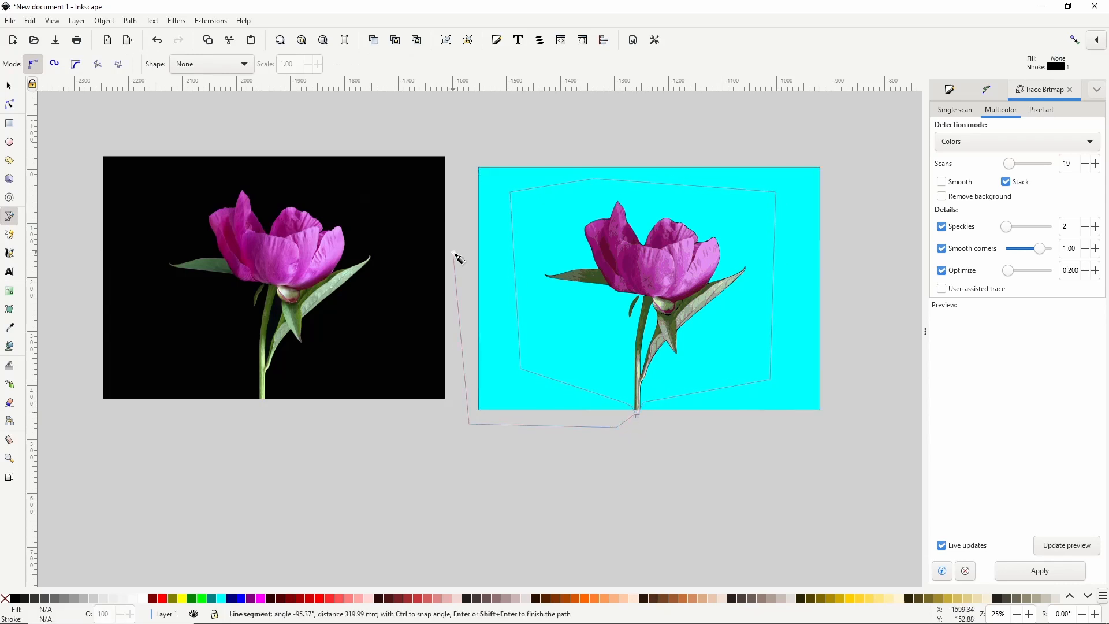
left_click(454, 252)
left_click(466, 148)
left_click_drag(601, 134, 618, 136)
left_click(844, 152)
left_click(841, 441)
left_click(677, 433)
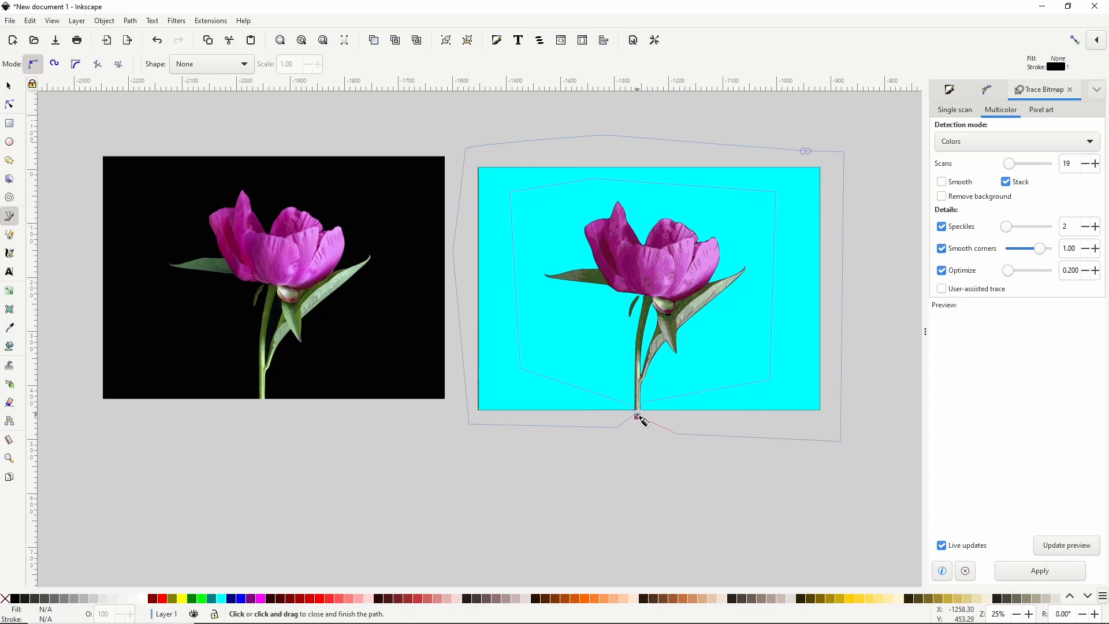
left_click(637, 416)
Unite the frame-shaped pen path with the cyan background fill
left_click(8, 85)
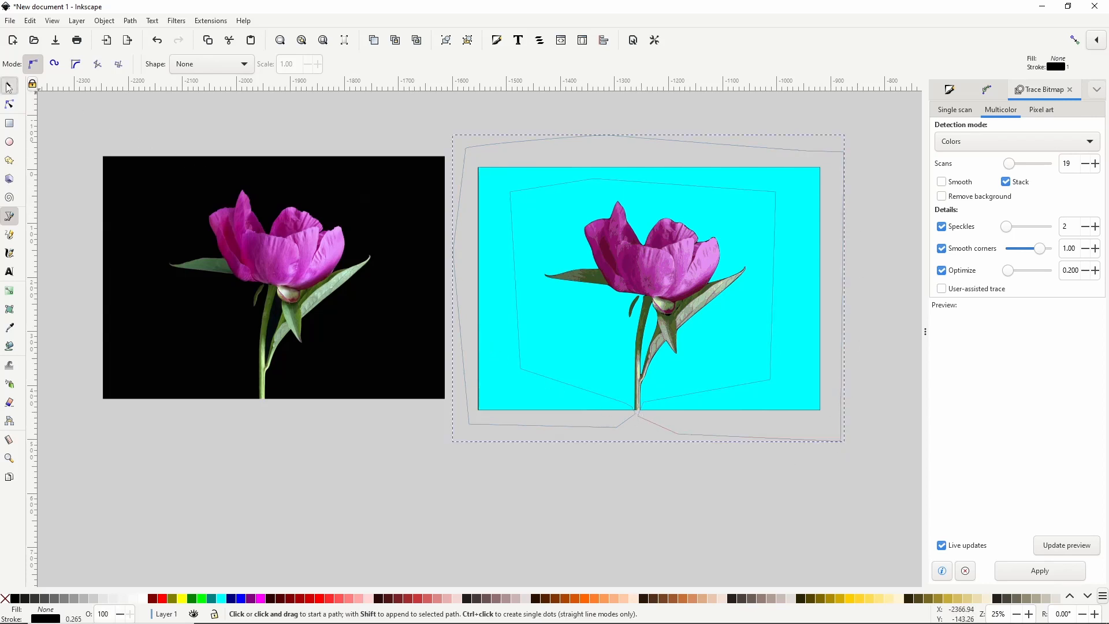
left_click(528, 247, "shift")
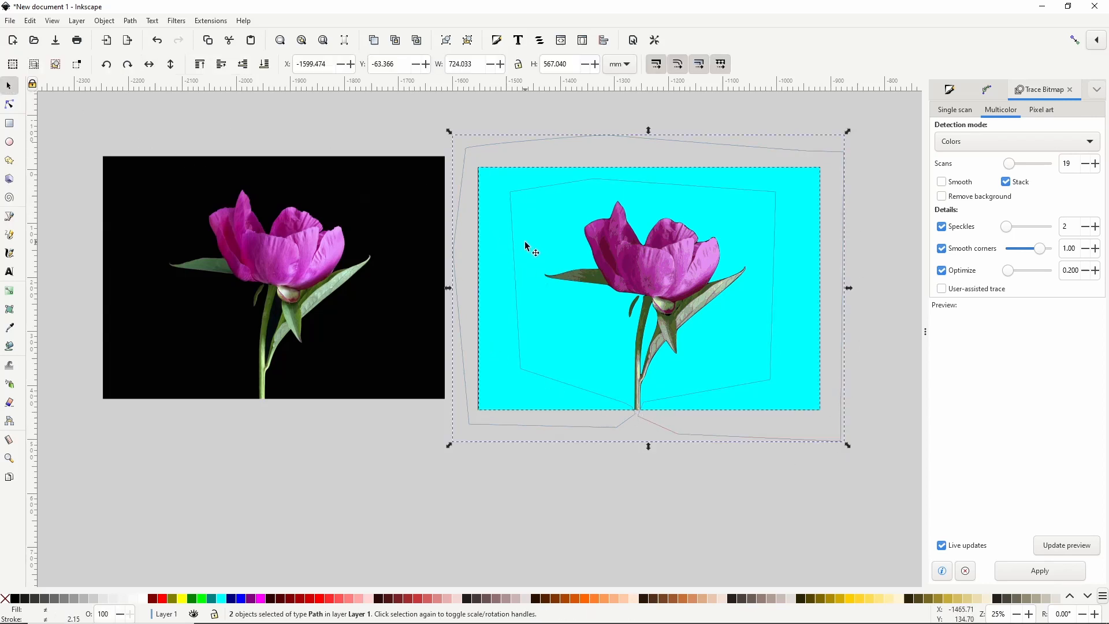
left_click(131, 21)
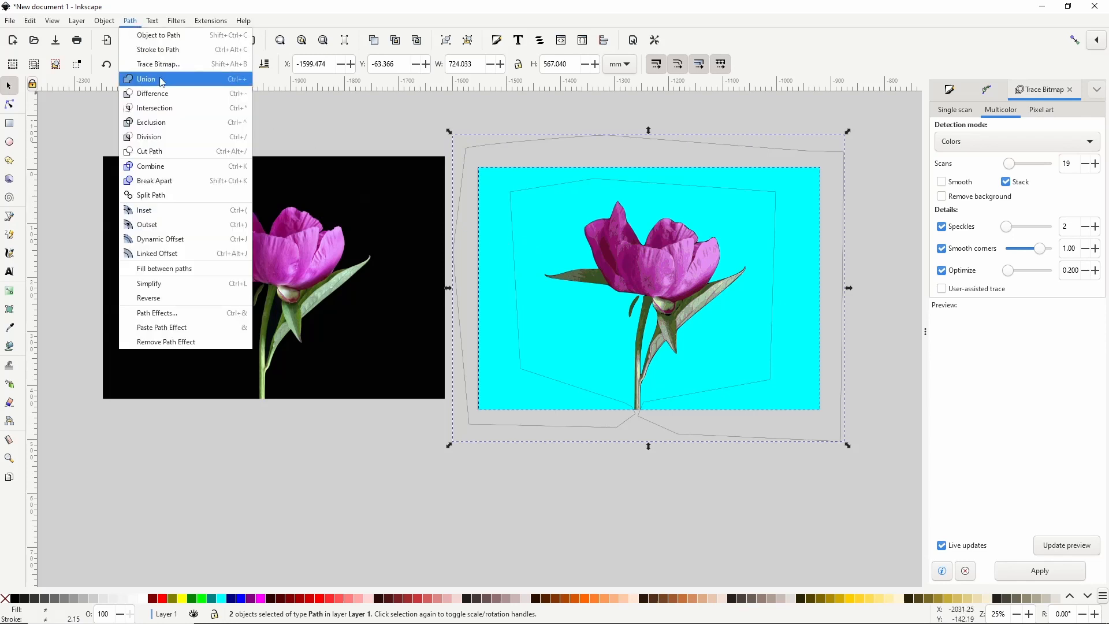
left_click(153, 77)
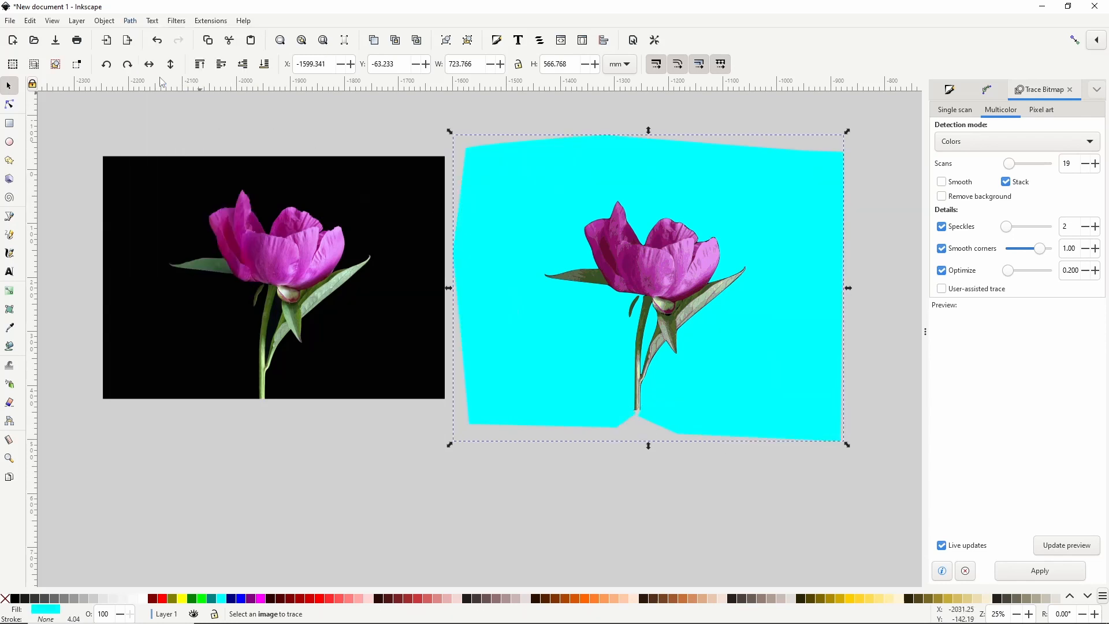
Apply an inverse clip (LPE) to the traced flower group using the enlarged cyan shape, and deselect it
left_click(649, 269, "shift")
left_click(104, 20)
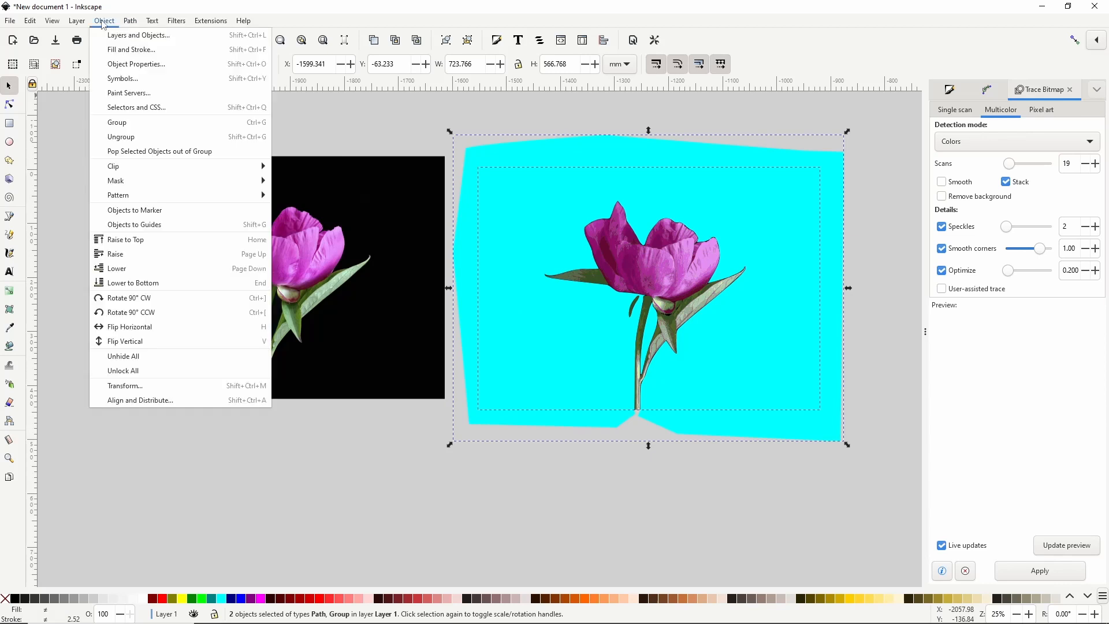
mouse_move(150, 170)
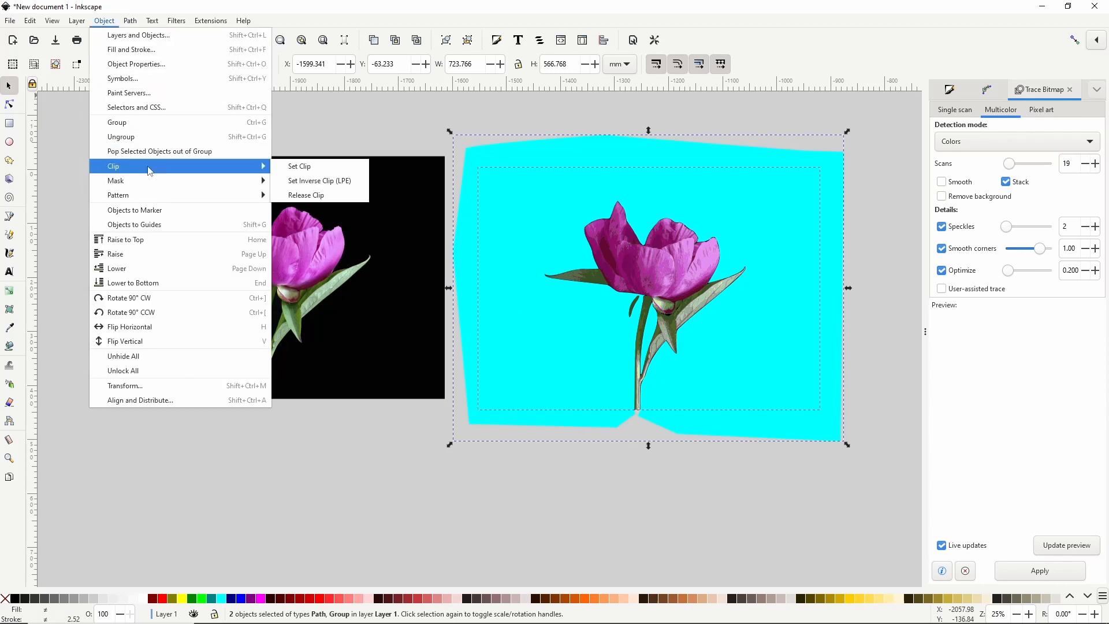
left_click(321, 182)
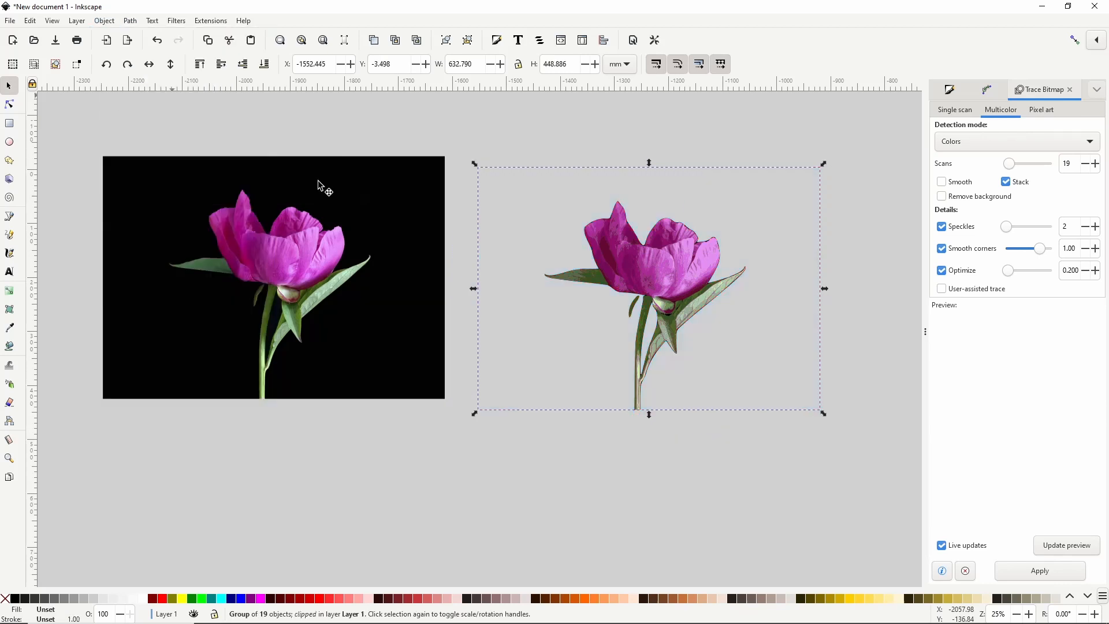
left_click(776, 146)
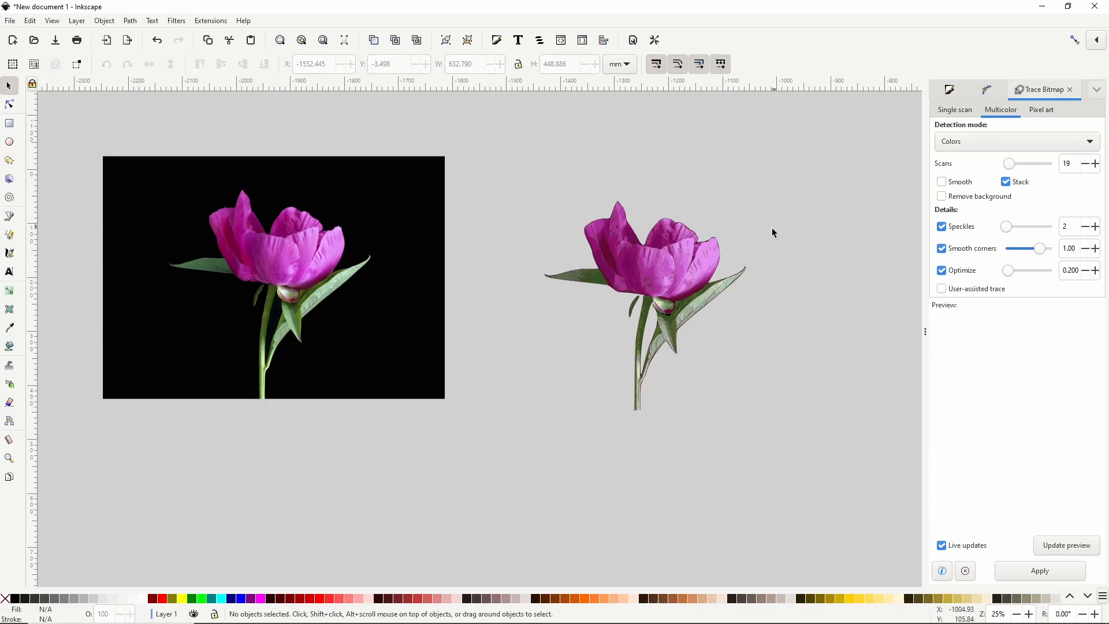
scroll(656, 240, "right", 3)
scroll(600, 268, "up", 1)
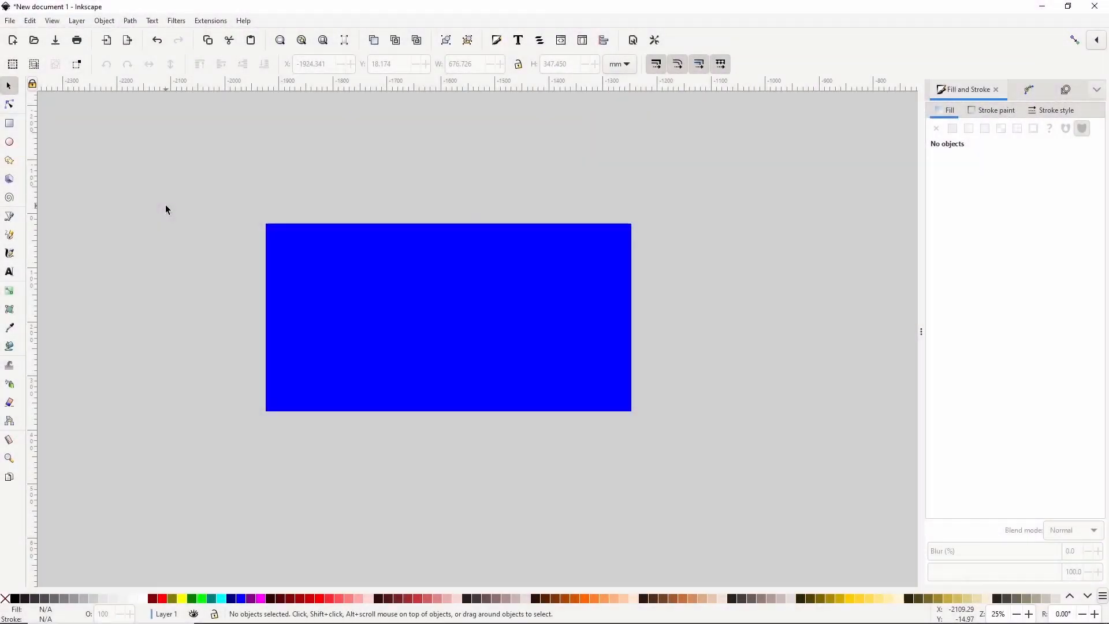
Turn the blue rectangle into a clip group and enter that group for editing
left_click(364, 289)
right_click(364, 289)
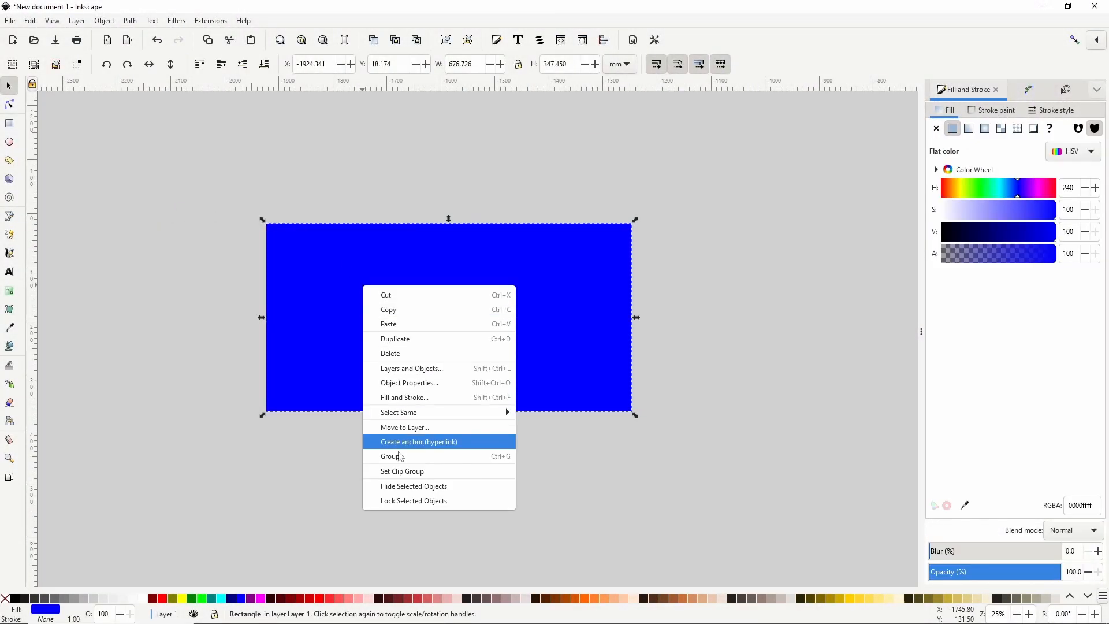
left_click(404, 472)
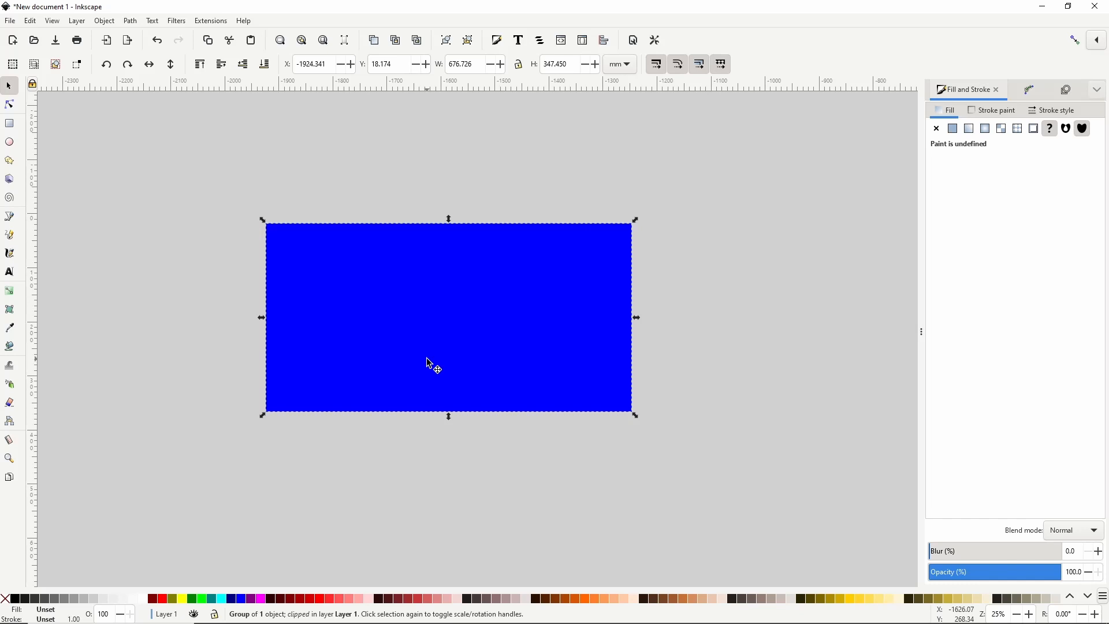
double_click(425, 328)
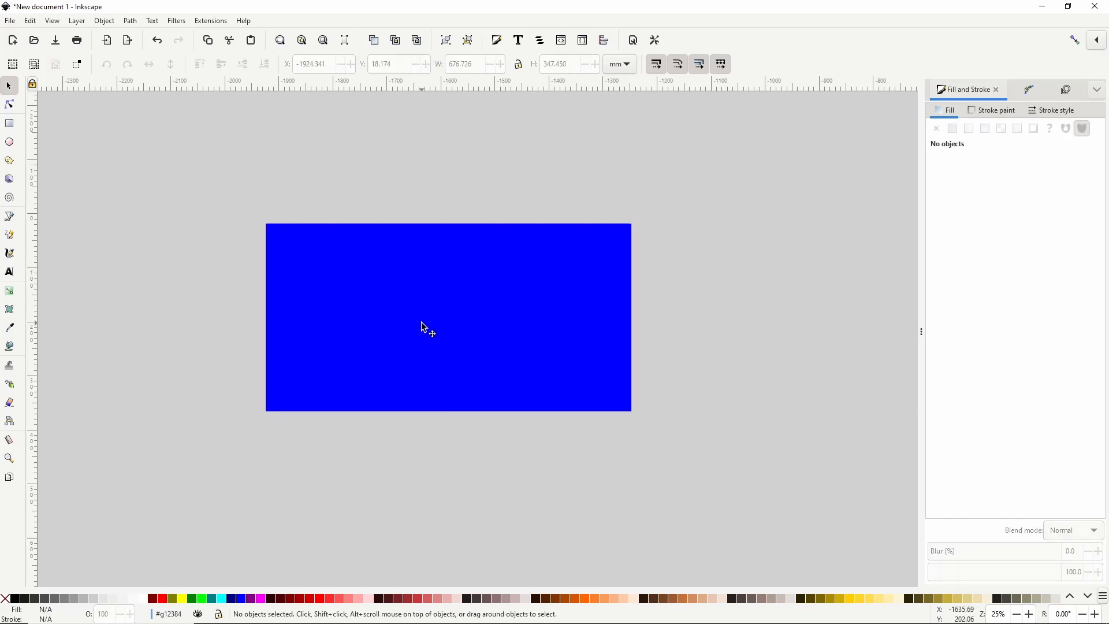
Inside the clip group, draw a magenta ellipse over the rectangle's upper-left corner and a lime five-pointed star over its right half
left_click(9, 142)
left_click_drag(262, 229, 408, 328)
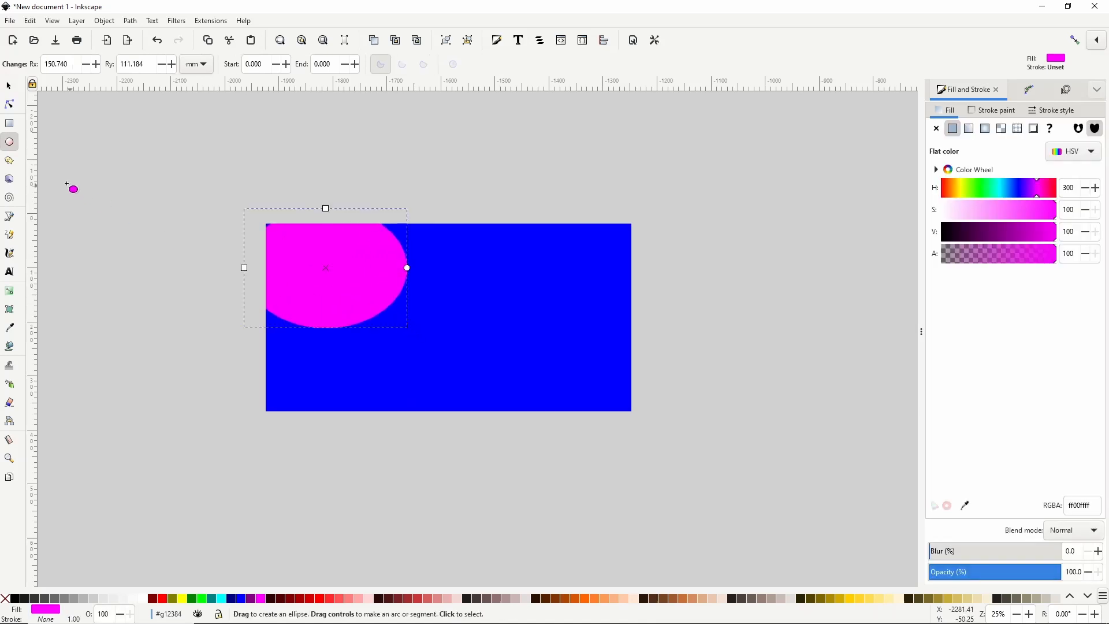
left_click(10, 161)
left_click_drag(542, 348, 659, 441)
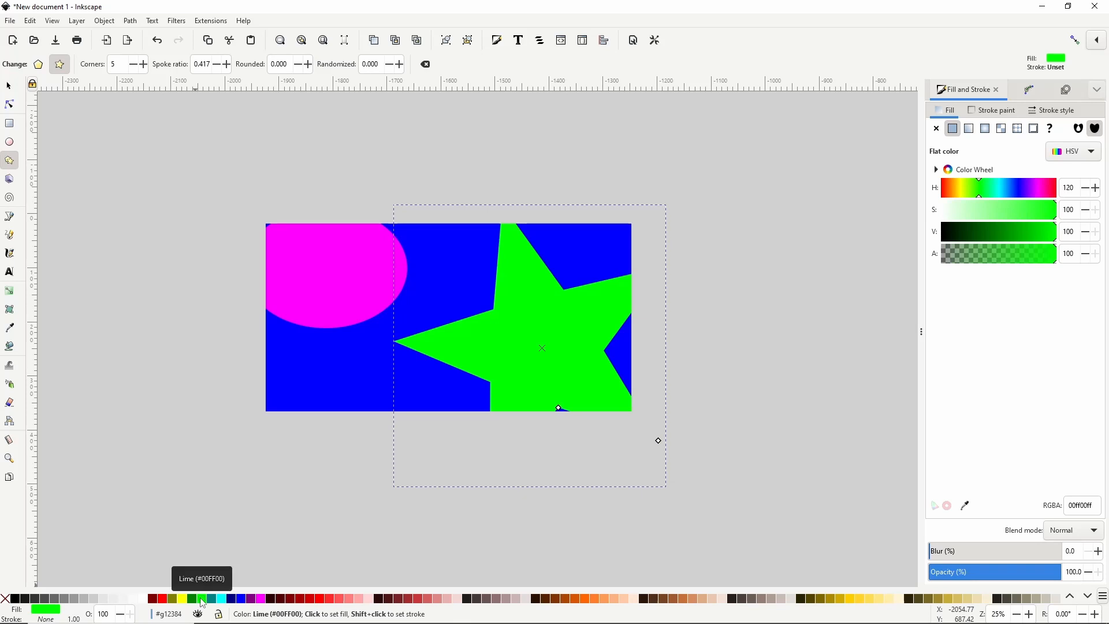
left_click(10, 87)
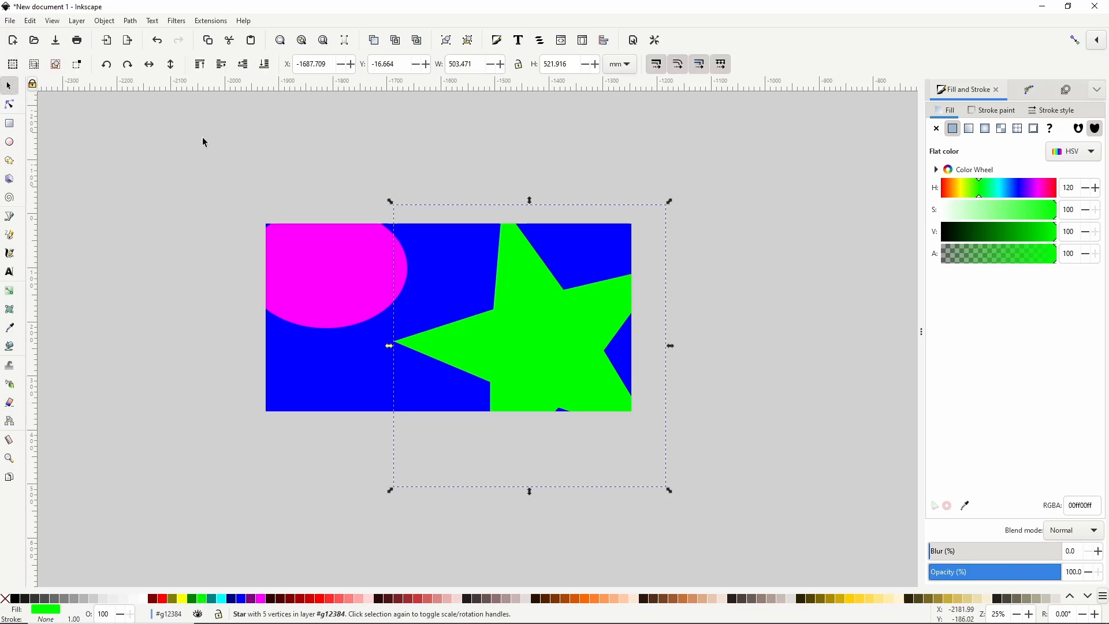
Leave the clip group, move the blue clip rectangle down and left, and shrink it to about 654 by 326 mm
key("ctrl+BackSpace")
key("Escape")
left_click(455, 285)
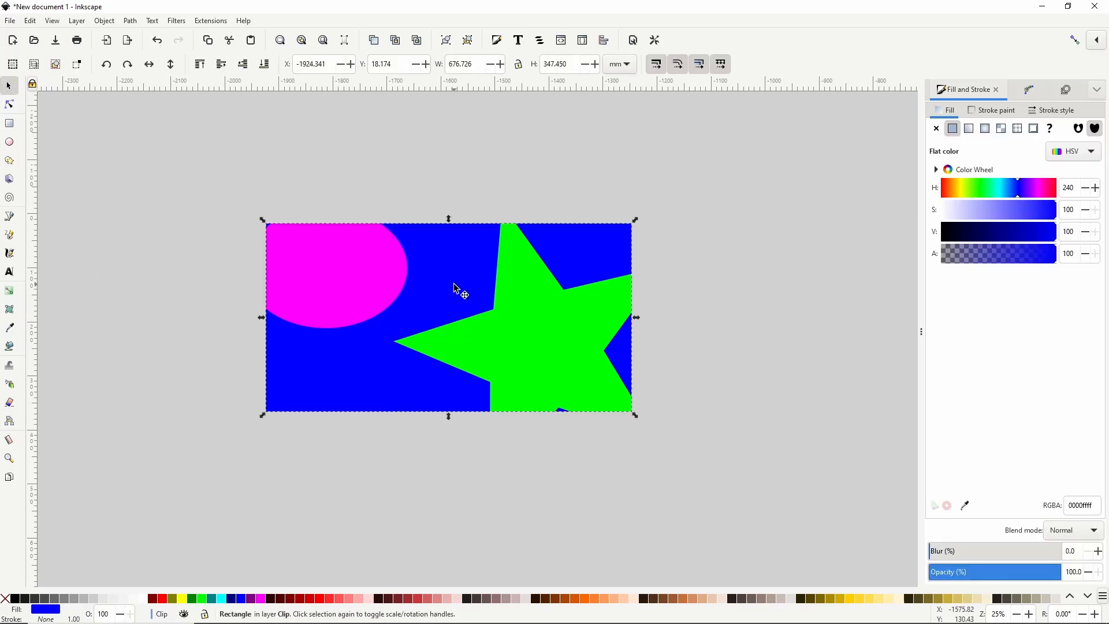
left_click_drag(455, 285, 430, 288)
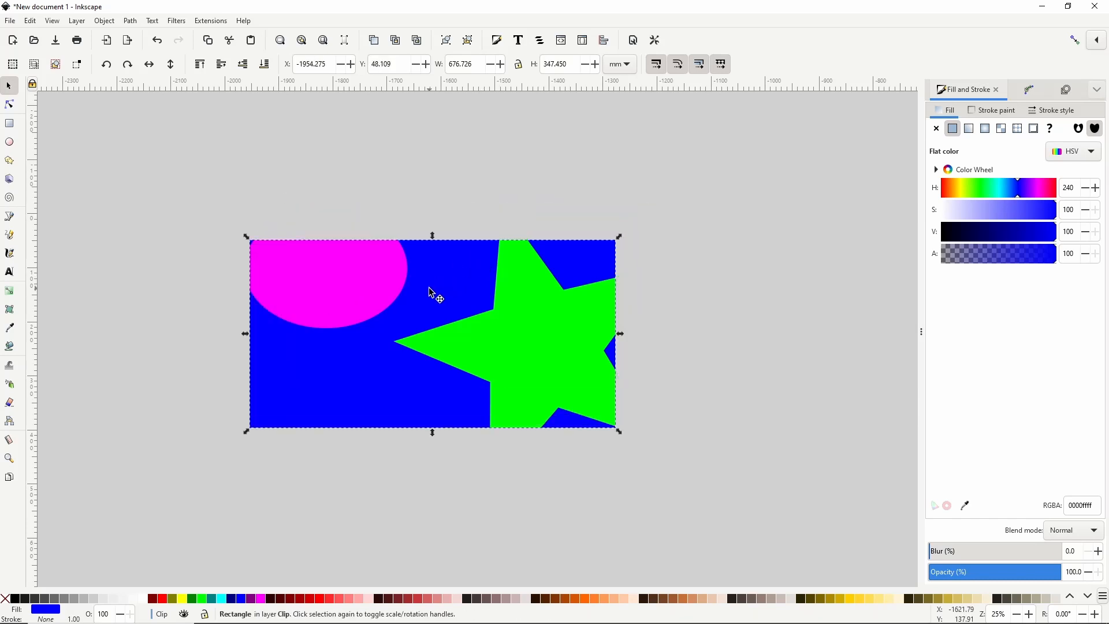
mouse_move(619, 235)
left_mouse_down()
mouse_move(651, 210)
mouse_move(644, 227)
mouse_move(607, 247)
left_mouse_up()
Draw a green rectangle across the clip rectangle's top edge, shift it over the magenta ellipse and enlarge it to about 212 by 226 mm
left_click(9, 124)
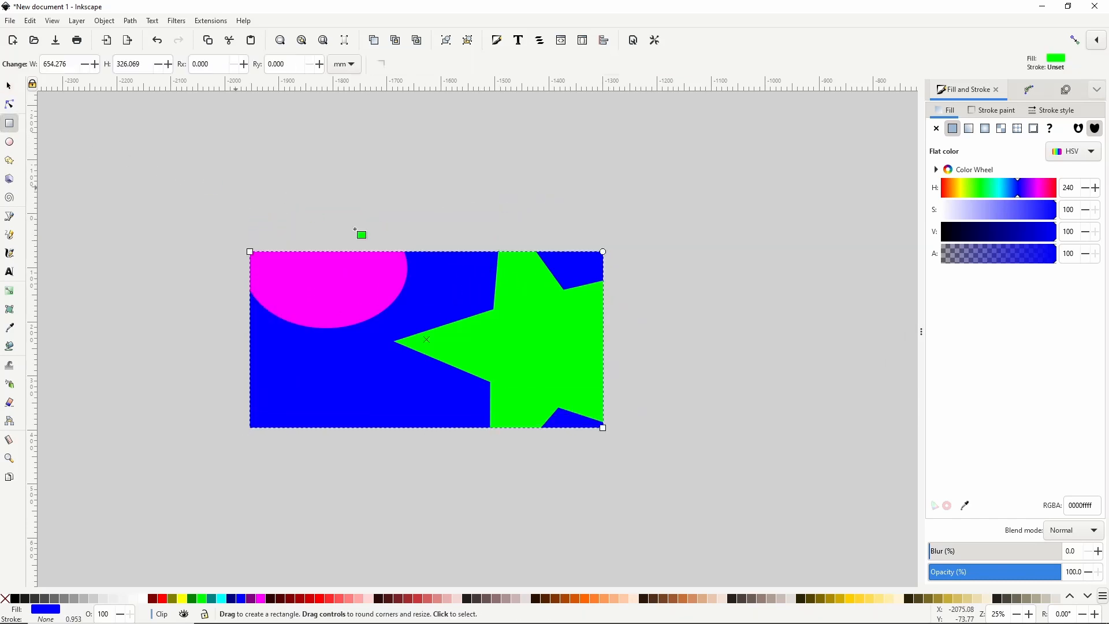
left_click_drag(406, 252, 474, 303)
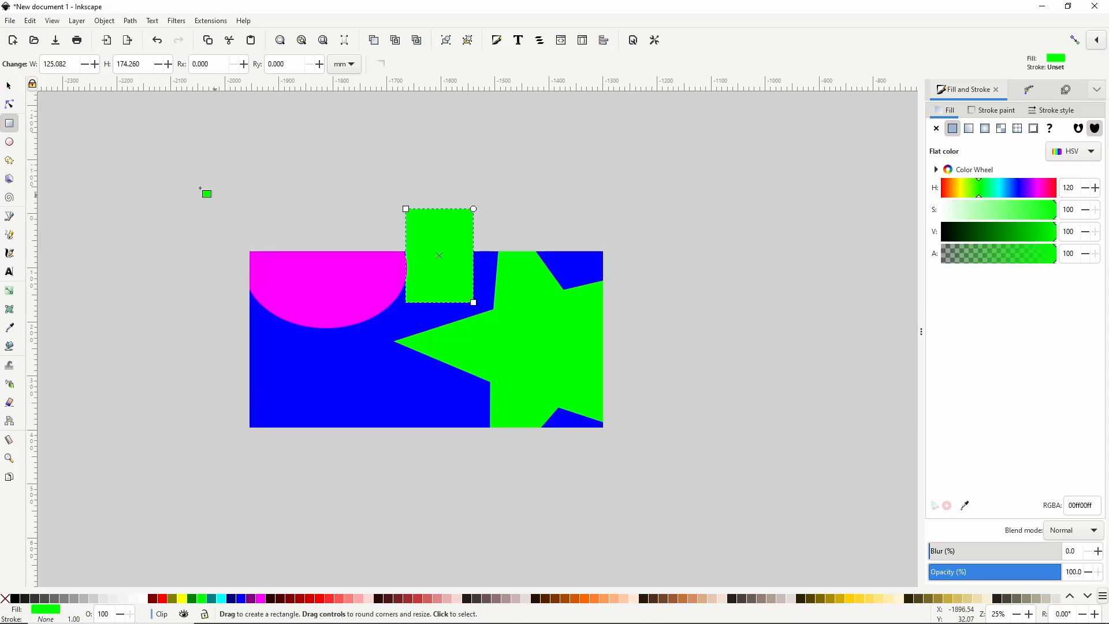
left_click(8, 85)
left_click_drag(425, 244, 374, 239)
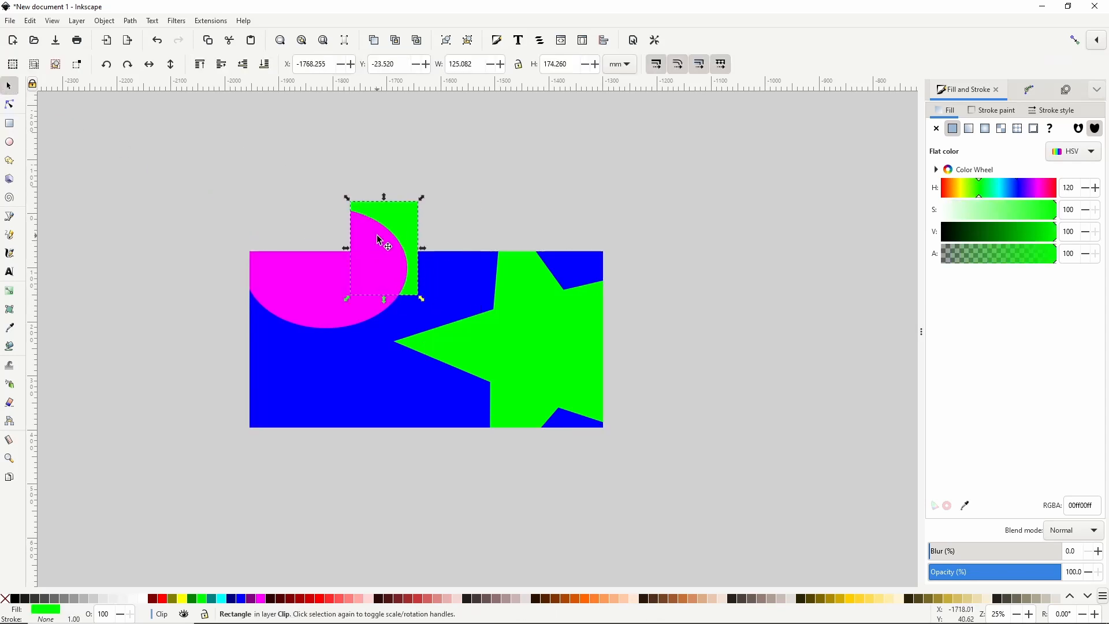
left_click_drag(352, 202, 305, 173)
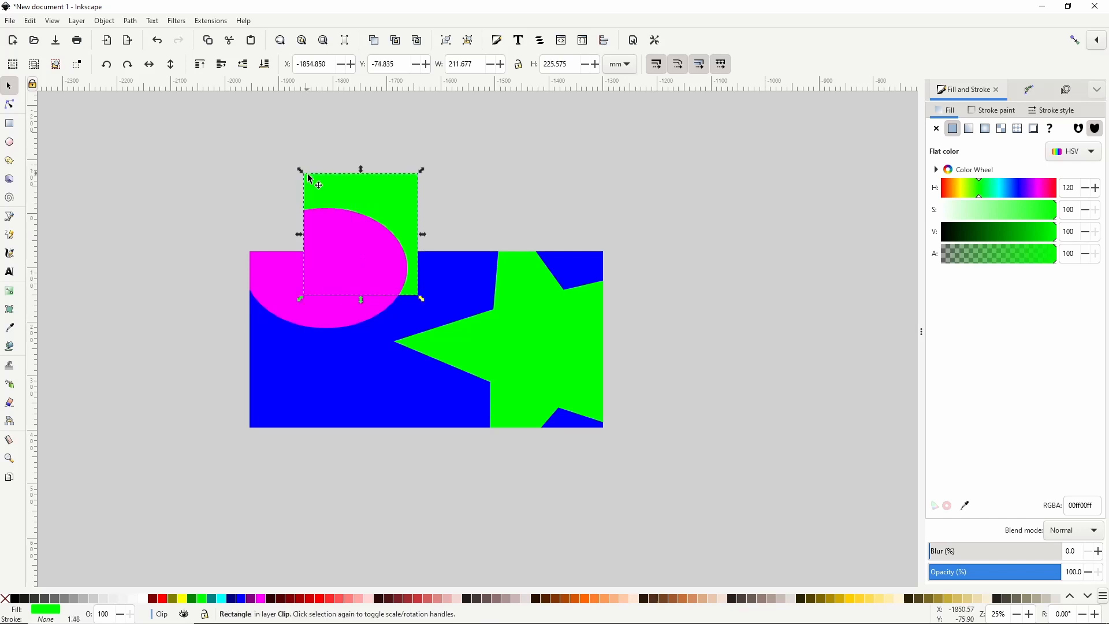
Unite the green rectangle with the blue clip rectangle
left_click(453, 292, "shift")
left_click(131, 20)
left_click(154, 83)
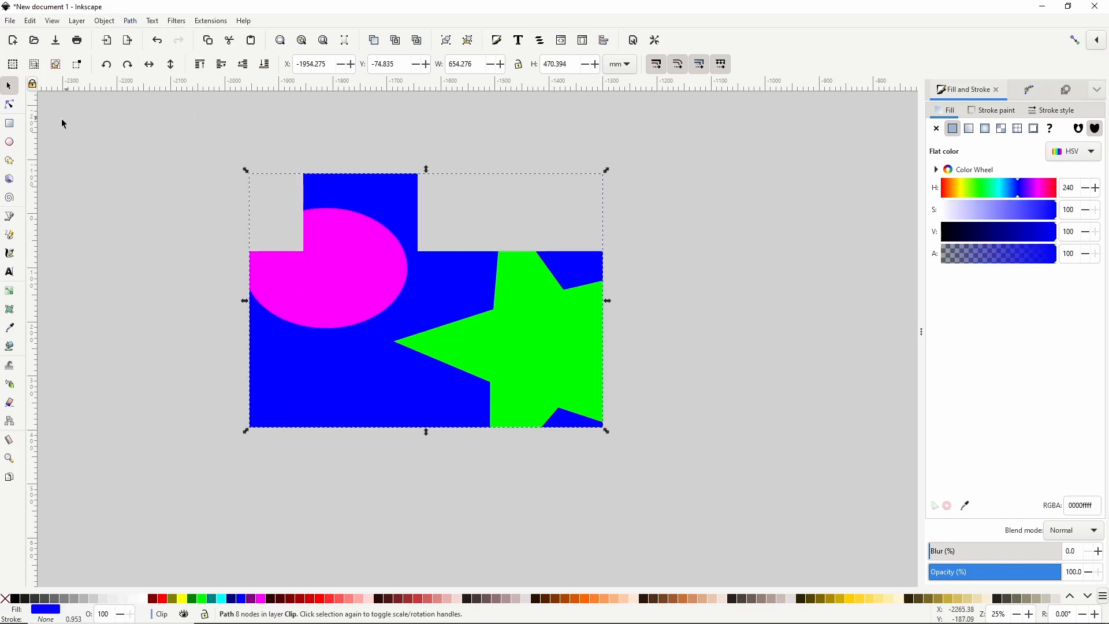
Draw a muted red (c83737) ellipse about 218 by 131 mm over the clip shape's lower-right corner and subtract it from the shape
left_click(9, 141)
left_click_drag(647, 385, 529, 457)
left_click(424, 600)
key("s")
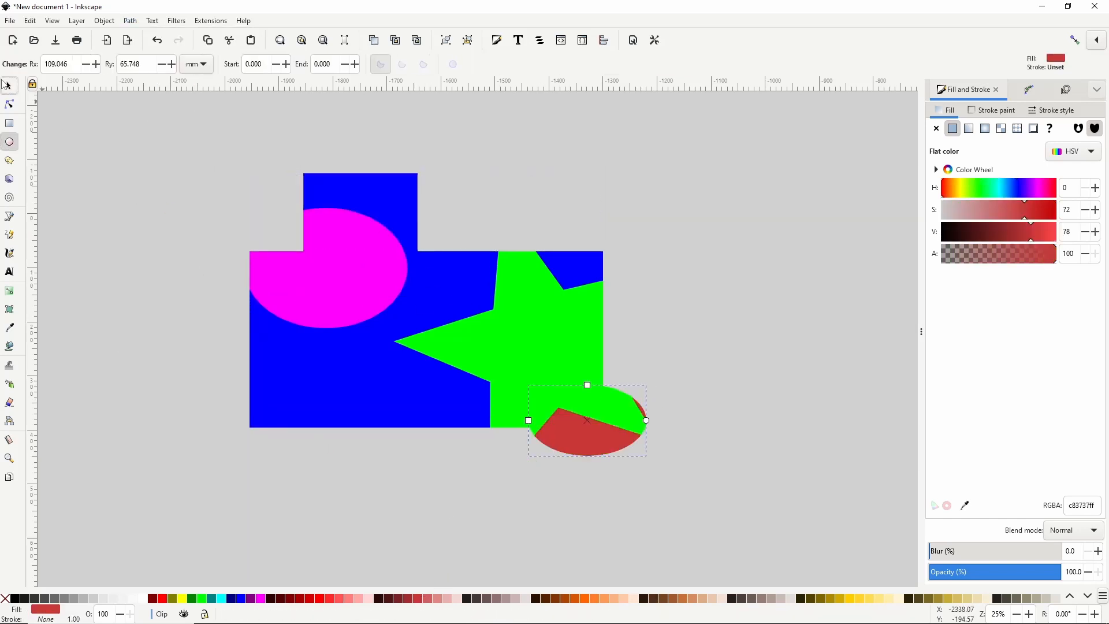
key("ctrl+a")
left_click(131, 21)
left_click(154, 96)
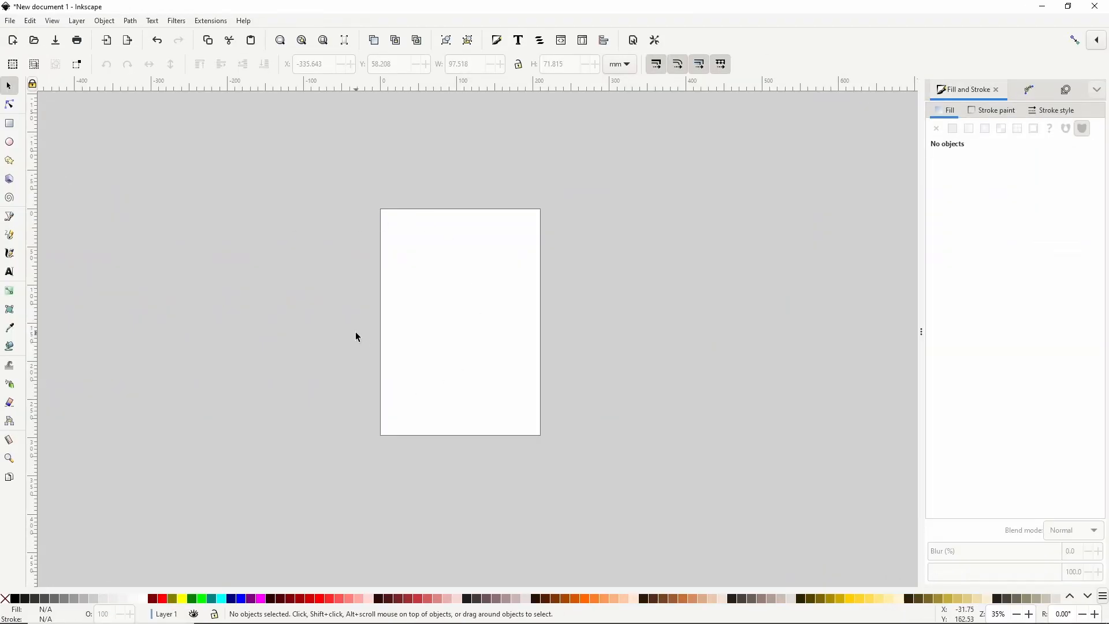
Enable snapping and draw a red rectangle from page corner to page corner, 210 by 297 mm
left_click(1079, 43)
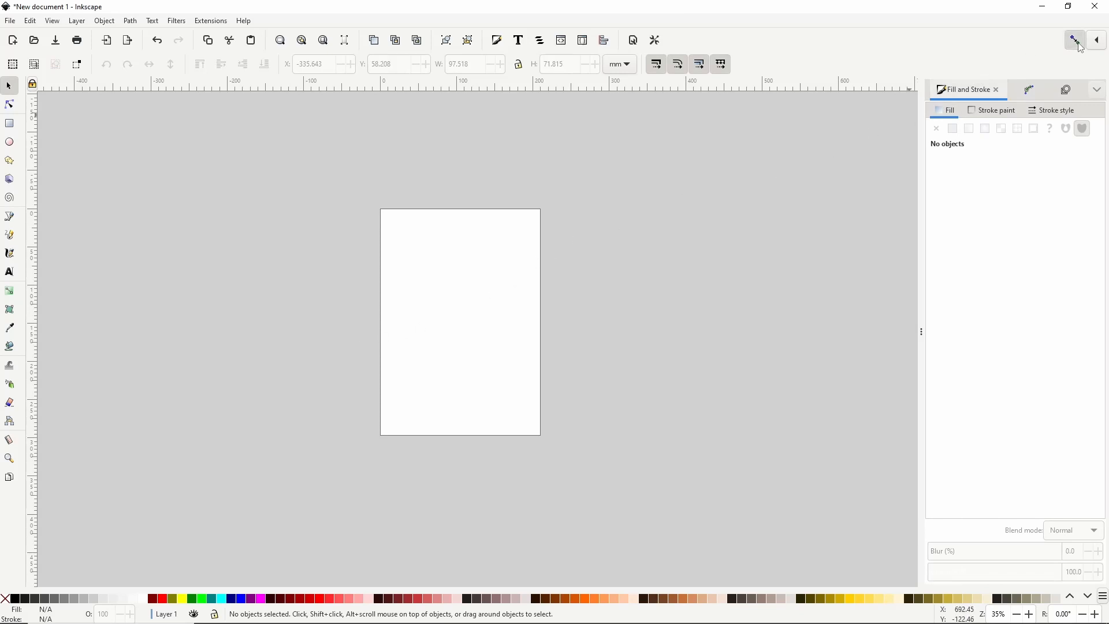
left_click(11, 125)
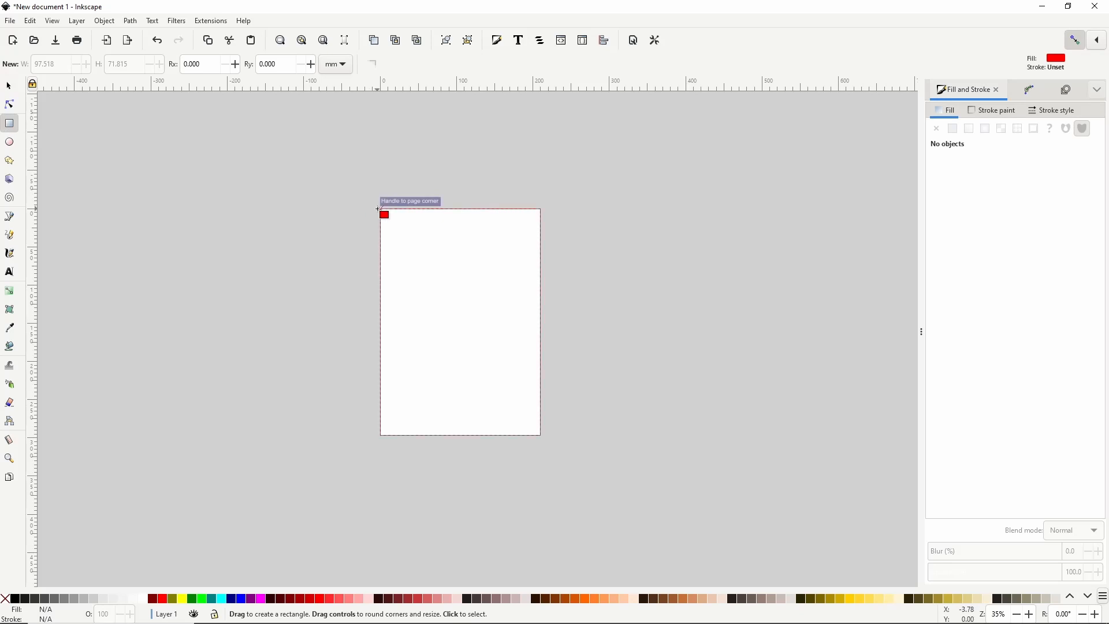
left_click_drag(378, 210, 541, 436)
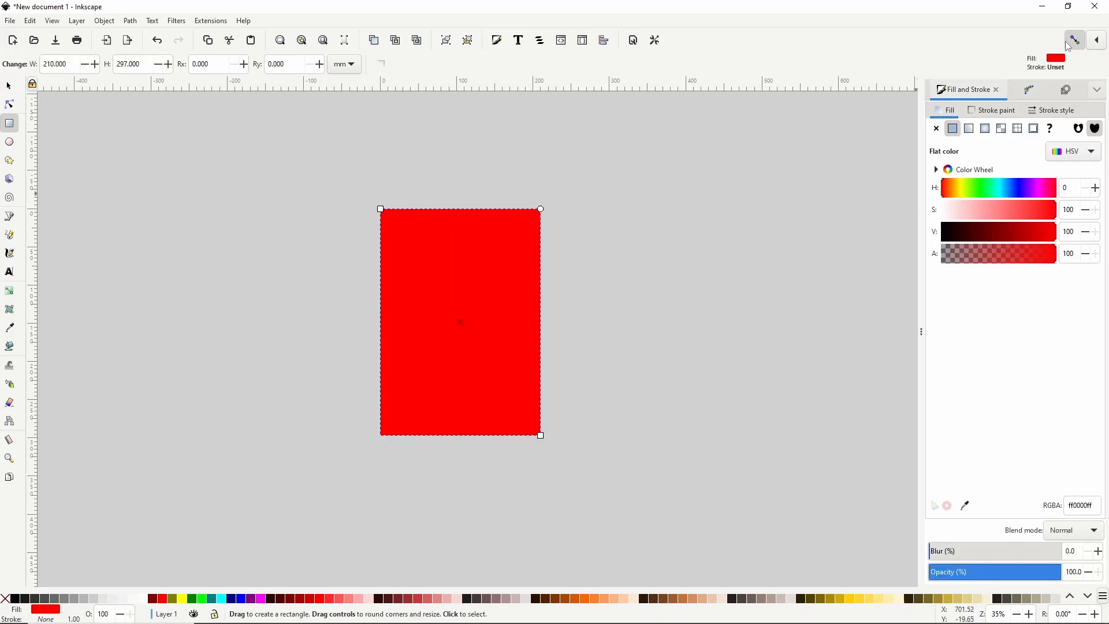
Turn the page-sized red rectangle into a clip group, enter the group and remove its contents' fill
right_click(511, 301)
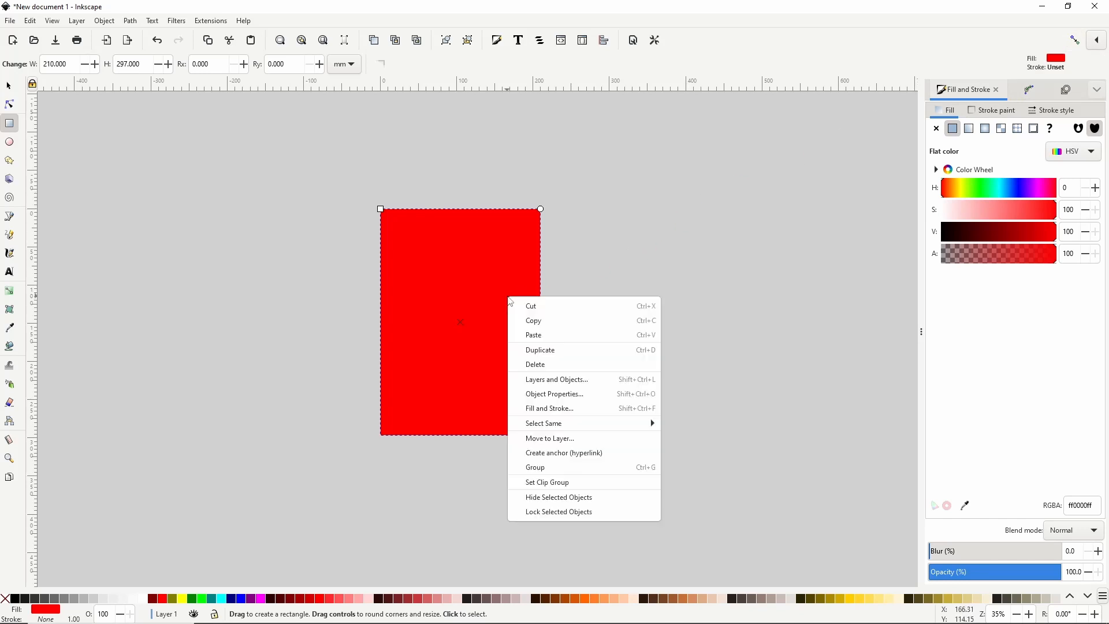
left_click(557, 483)
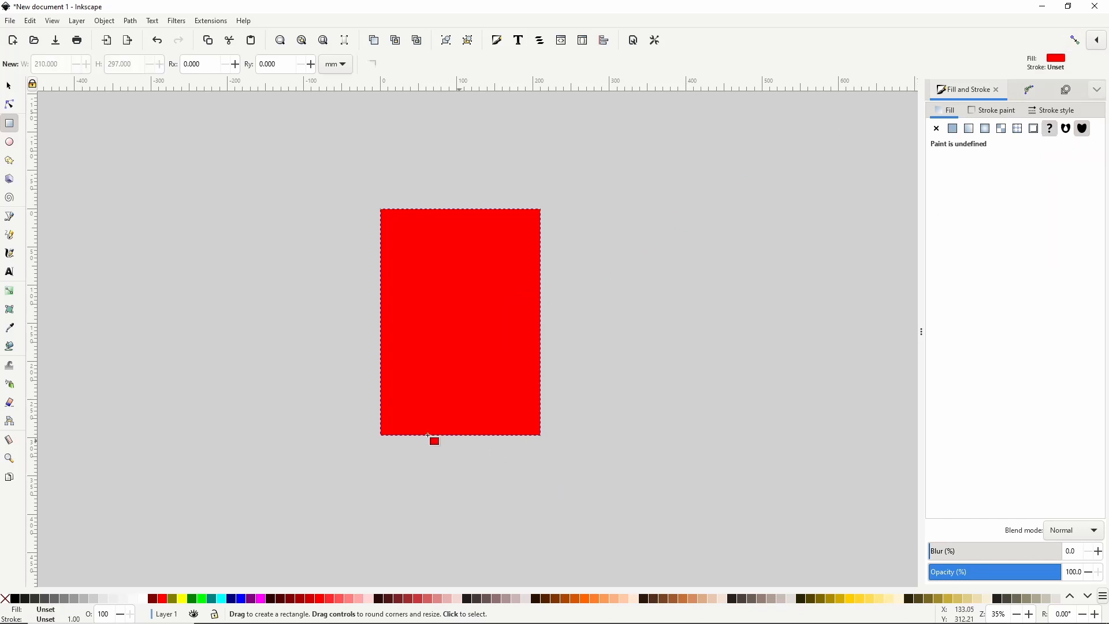
left_click(9, 86)
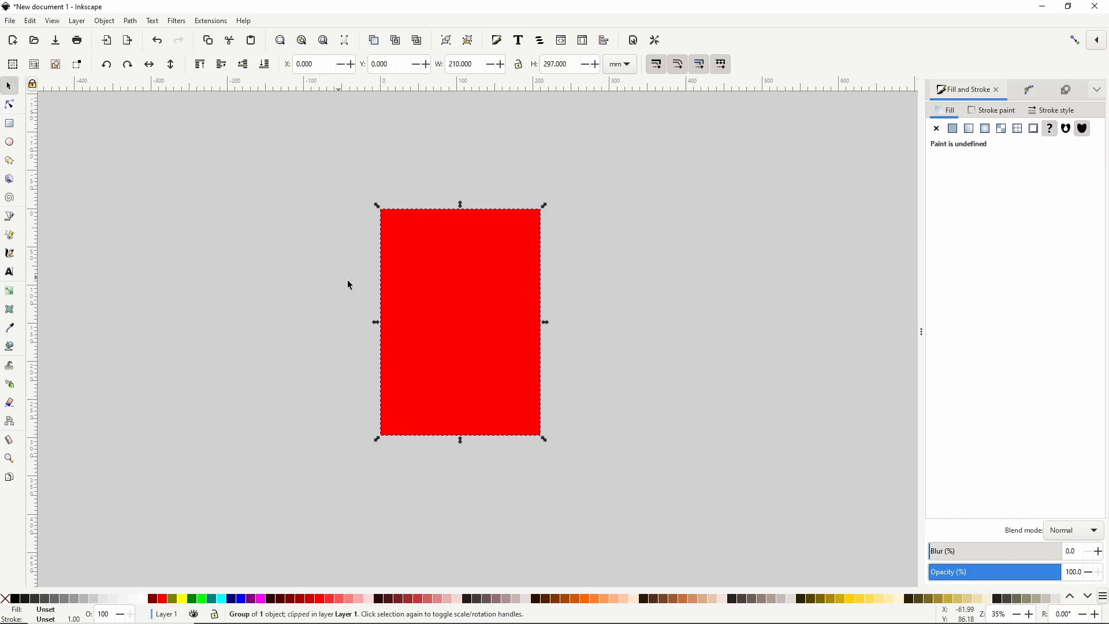
double_click(438, 302)
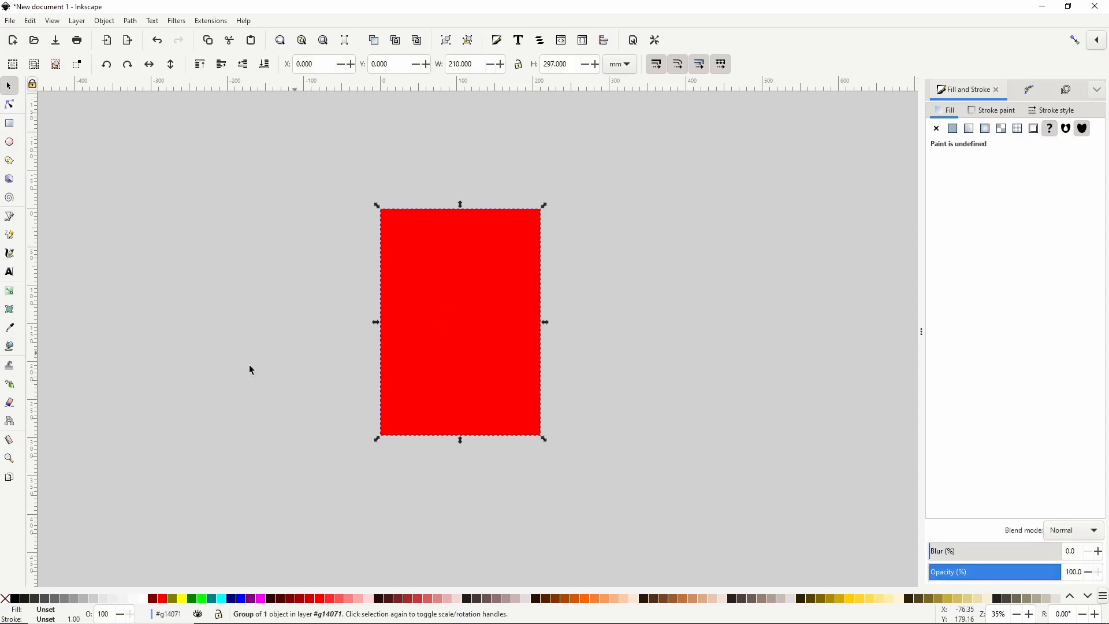
left_click(5, 598)
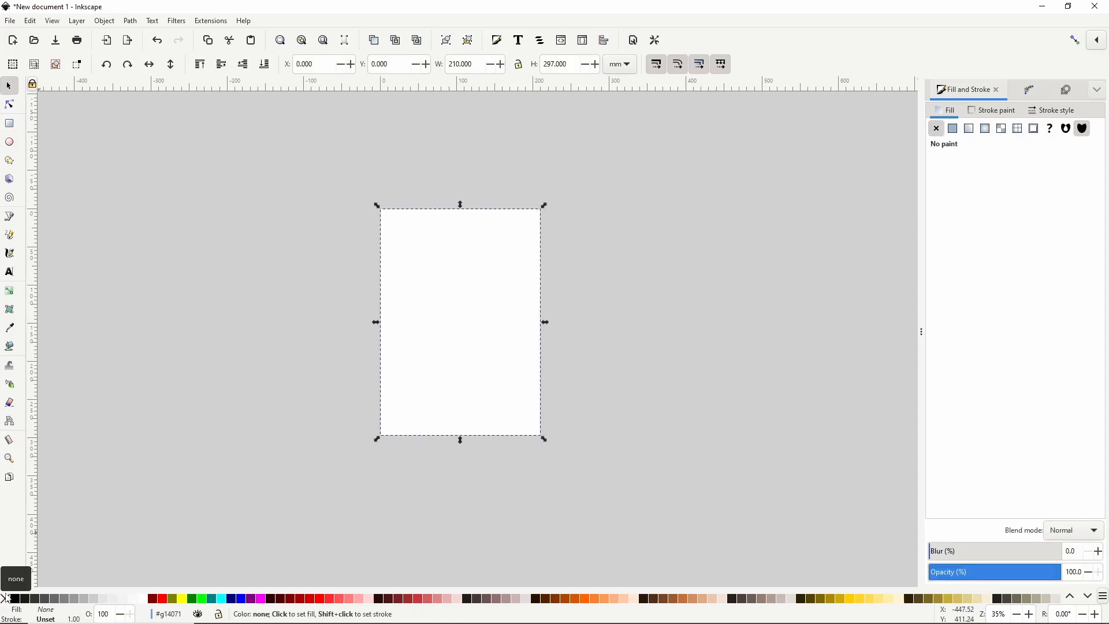
Draw a rectangle about 136 by 91 mm across the page's left edge and fill it dark red (800000)
left_click(9, 123)
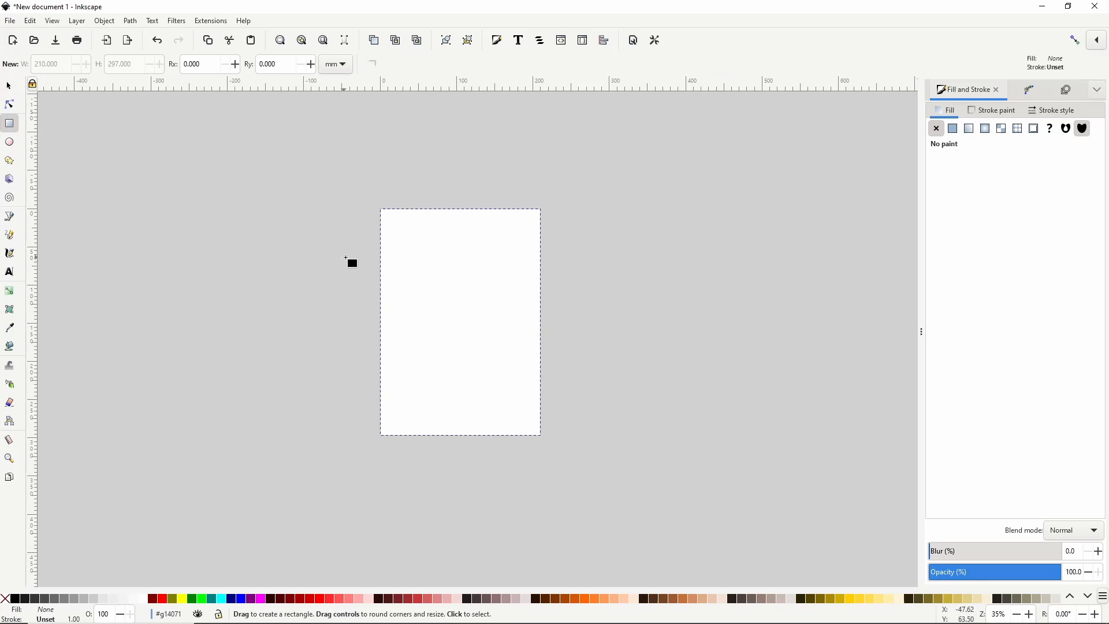
left_click_drag(346, 257, 449, 328)
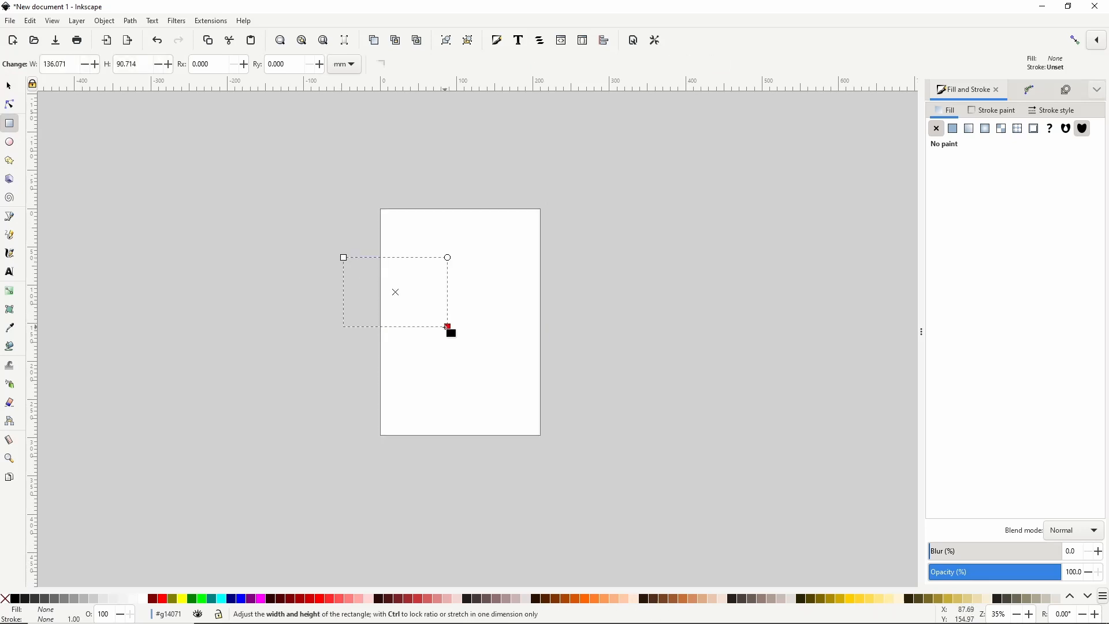
left_click(155, 599)
left_click_drag(155, 600, 370, 321)
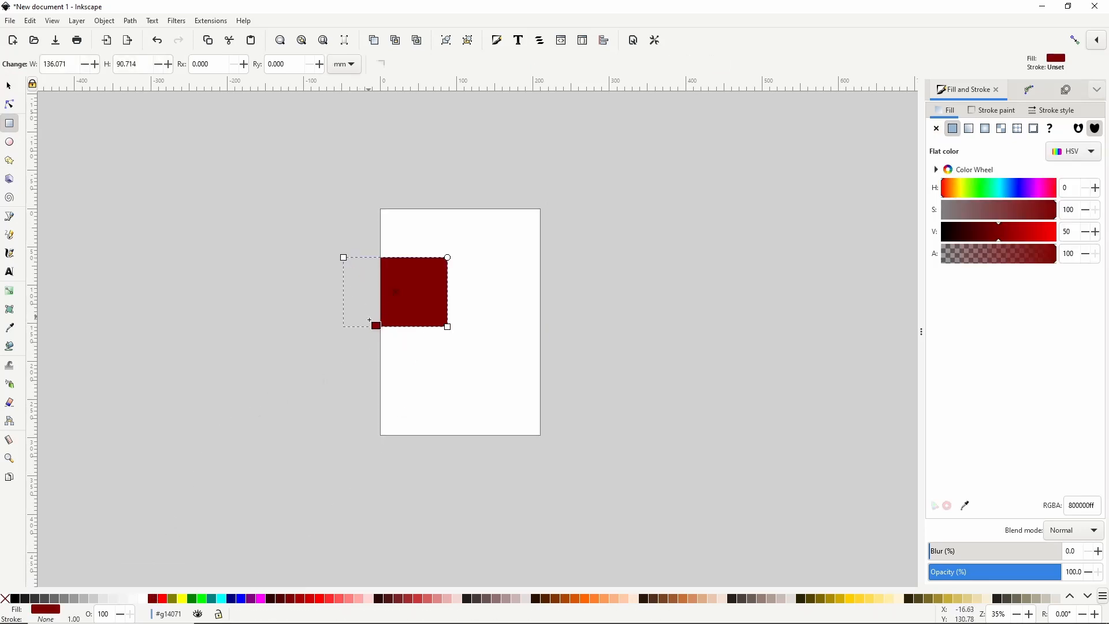
Draw an ellipse across the page's right edge near the bottom and fill it red (d40000)
left_click(9, 141)
left_click_drag(492, 359, 563, 426)
left_click(310, 599)
Draw a blue five-pointed star about 237 mm wide across the page's top edge and reposition it
left_click(9, 160)
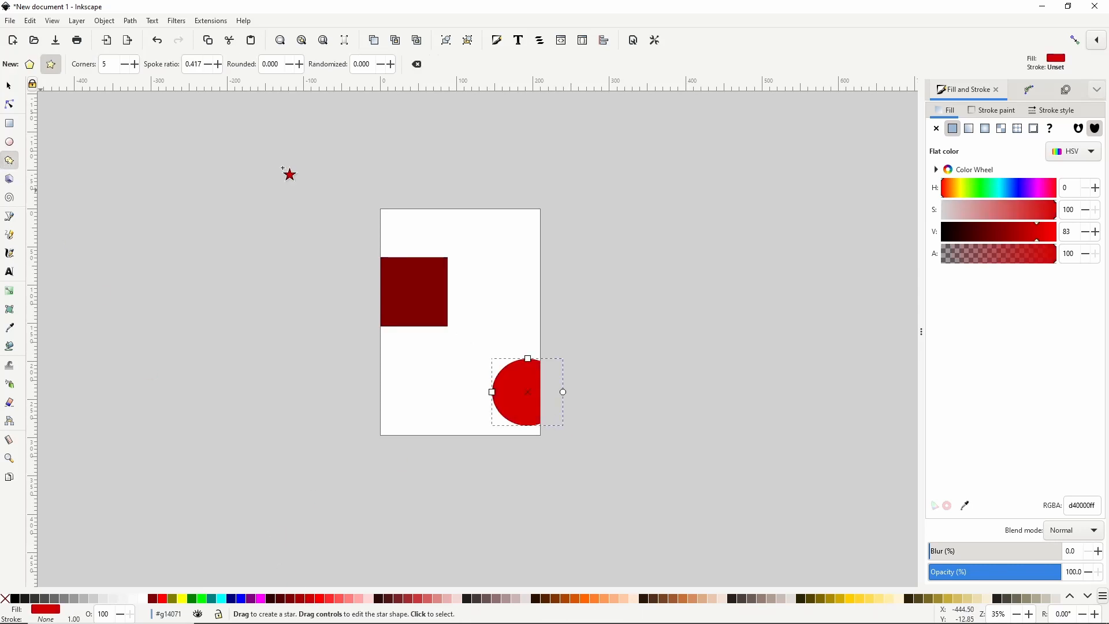
left_click_drag(487, 188, 541, 268)
left_click(241, 600)
left_click(9, 86)
left_click(477, 191)
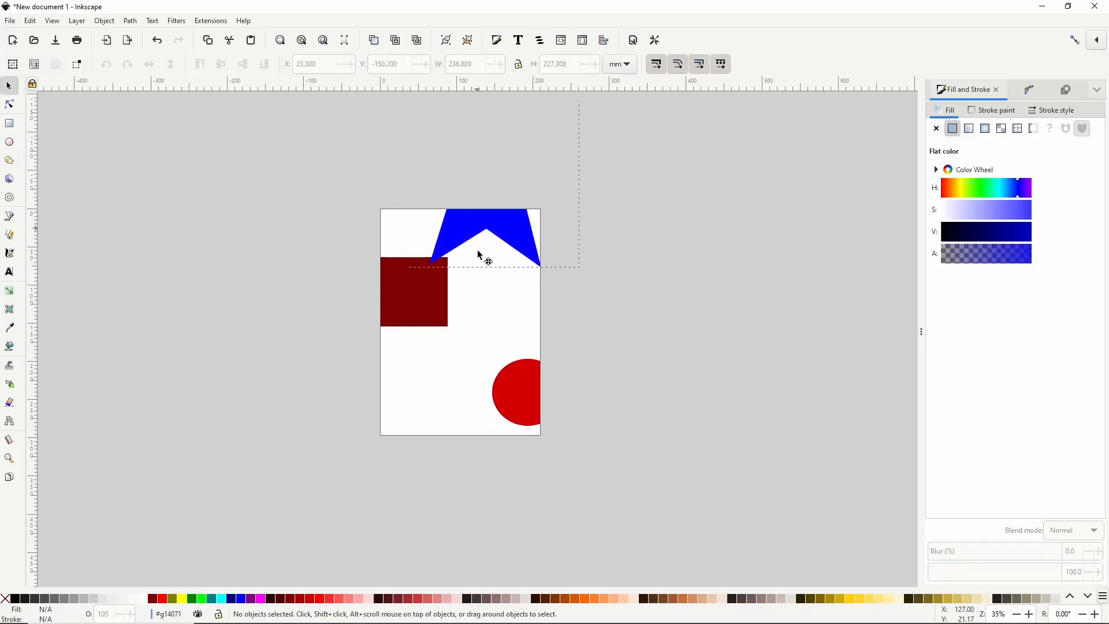
left_click_drag(478, 255, 457, 329)
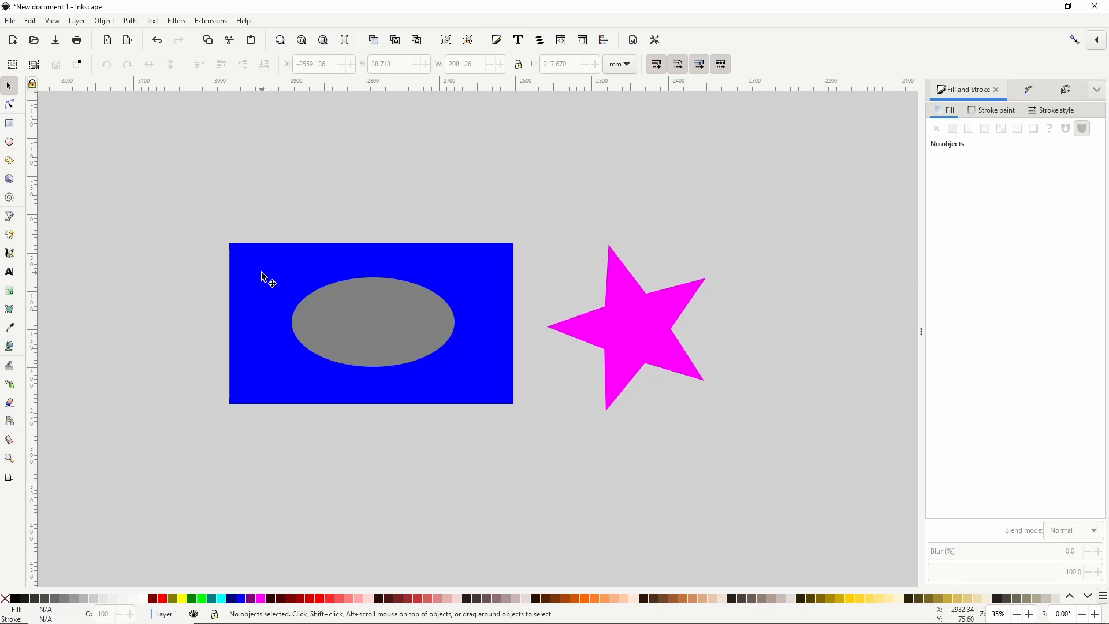
Set the grey ellipse as a mask on the blue rectangle and move the masked result up and to the right
mouse_move(191, 206)
left_mouse_down()
mouse_move(335, 370)
mouse_move(539, 438)
left_mouse_up()
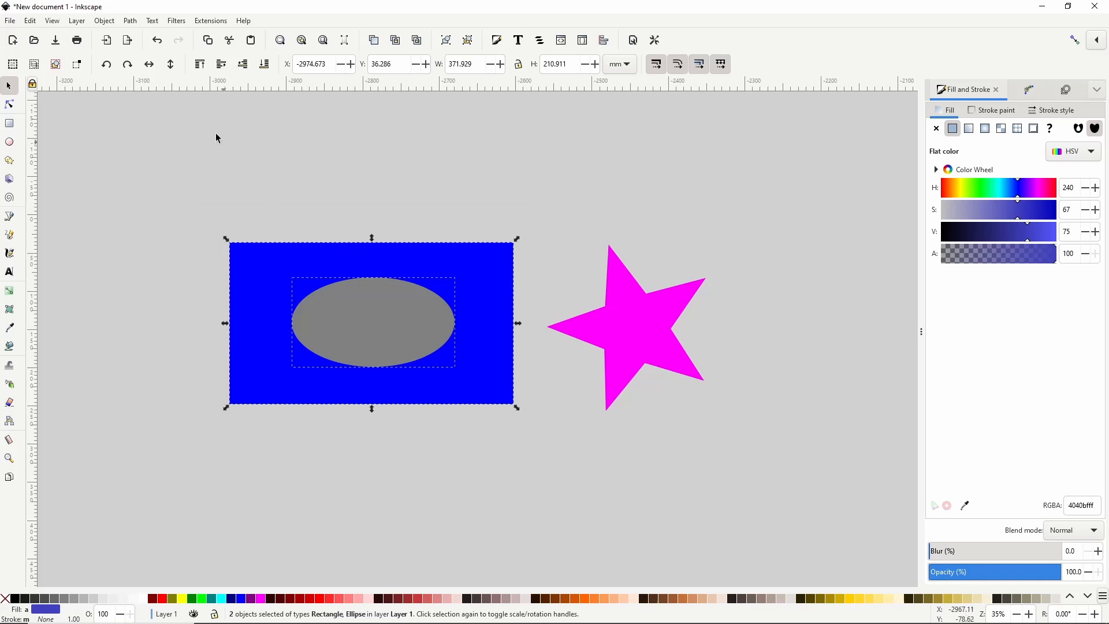
left_click(105, 21)
mouse_move(161, 181)
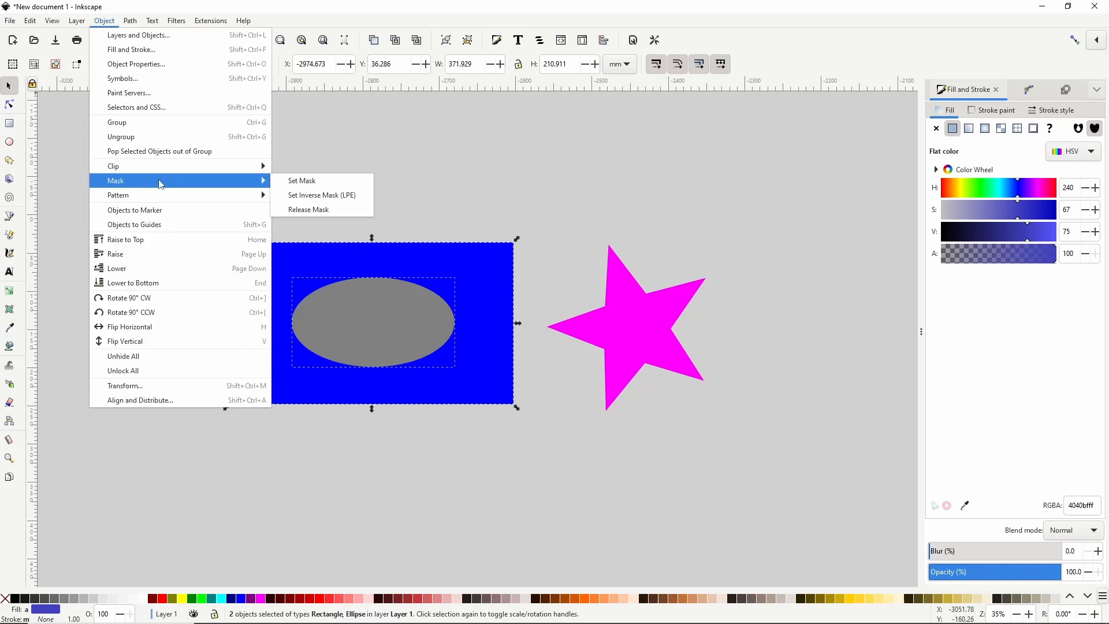
left_click(391, 333)
right_click(390, 333)
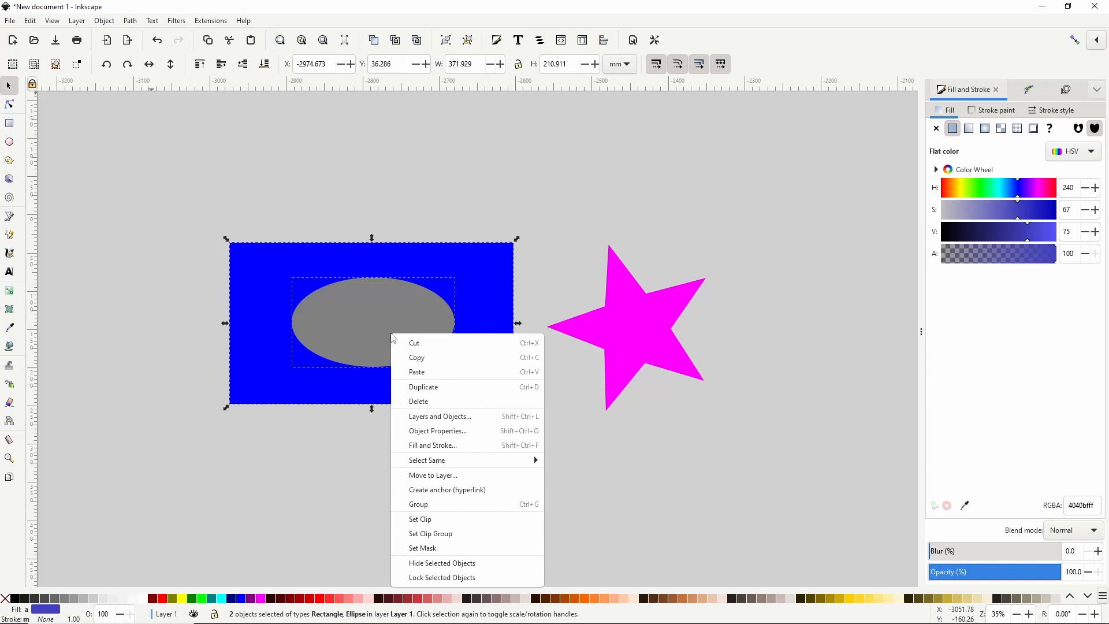
left_click(427, 548)
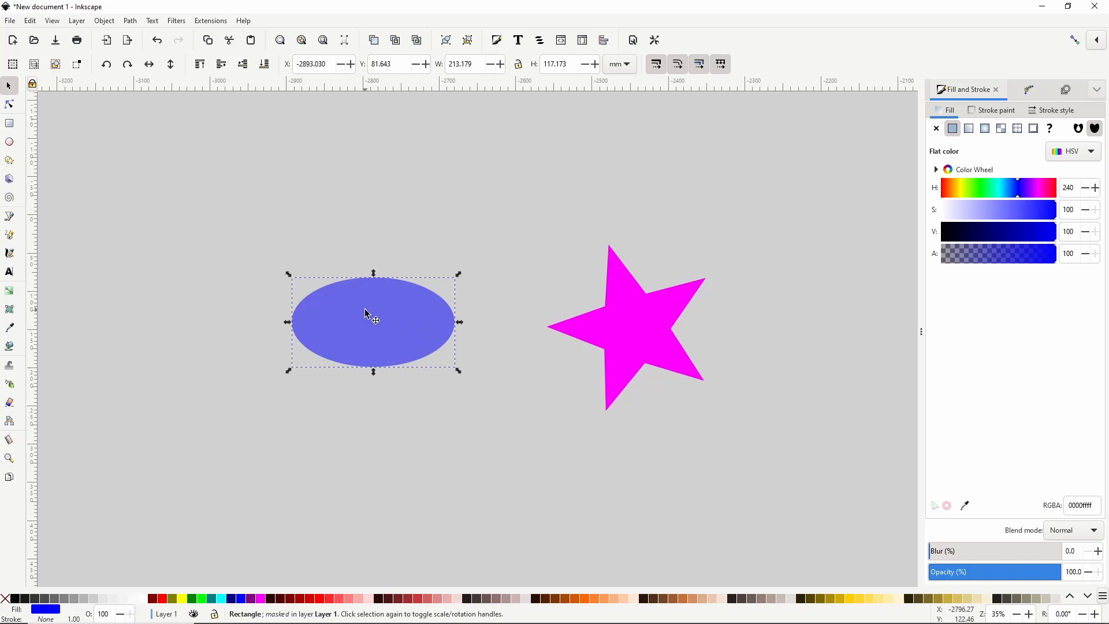
left_click_drag(367, 315, 416, 289)
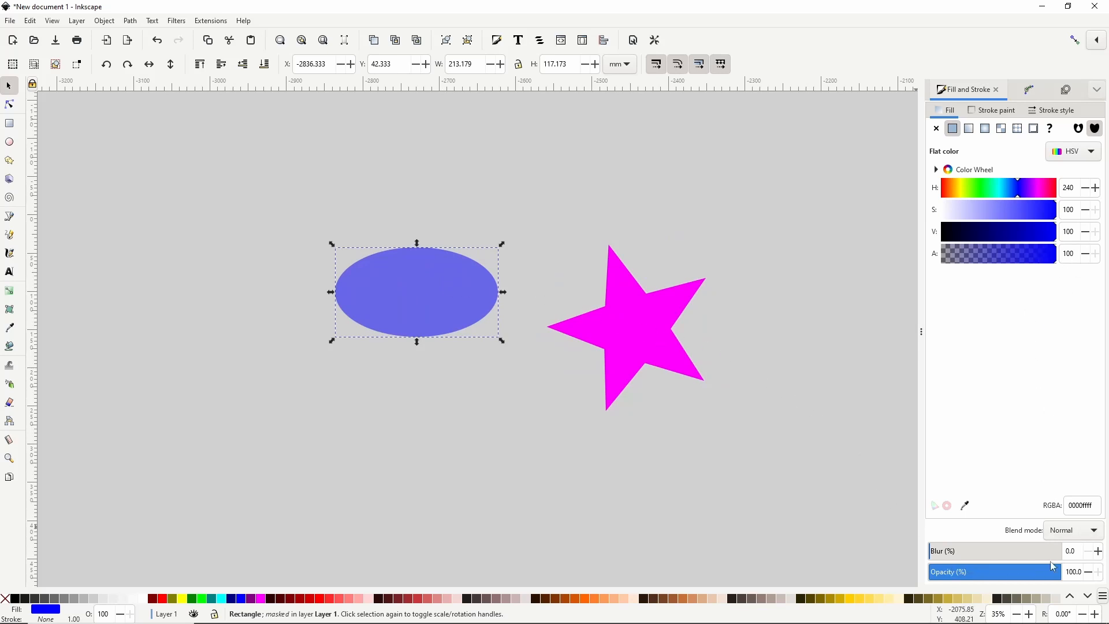
Release the ellipse mask from the blue rectangle
left_click_drag(1054, 567, 1078, 566)
left_click(104, 20)
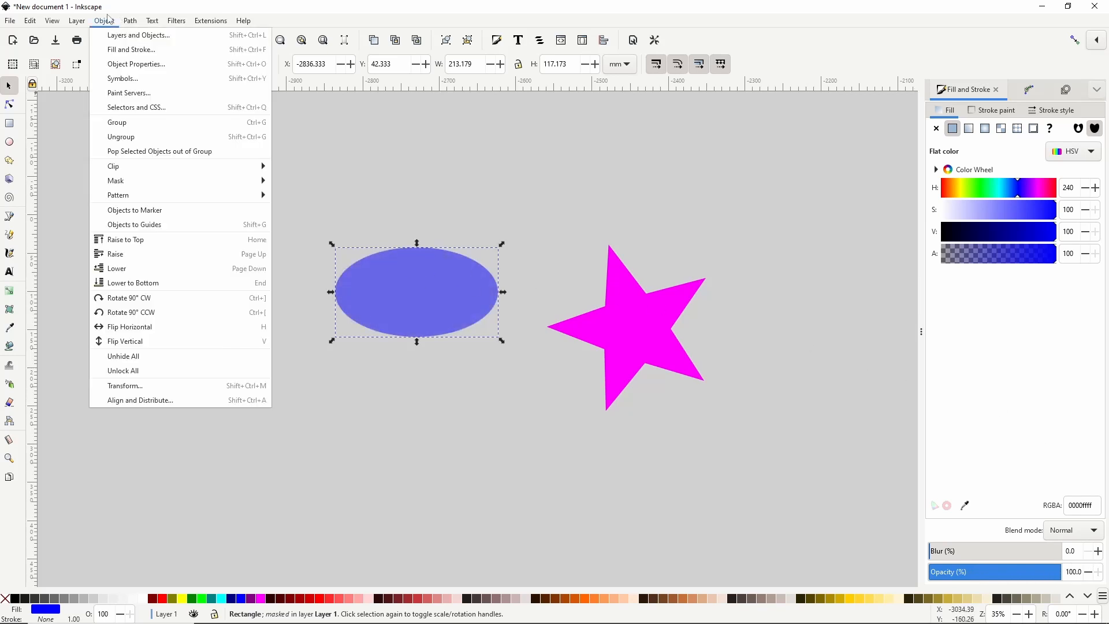
mouse_move(150, 181)
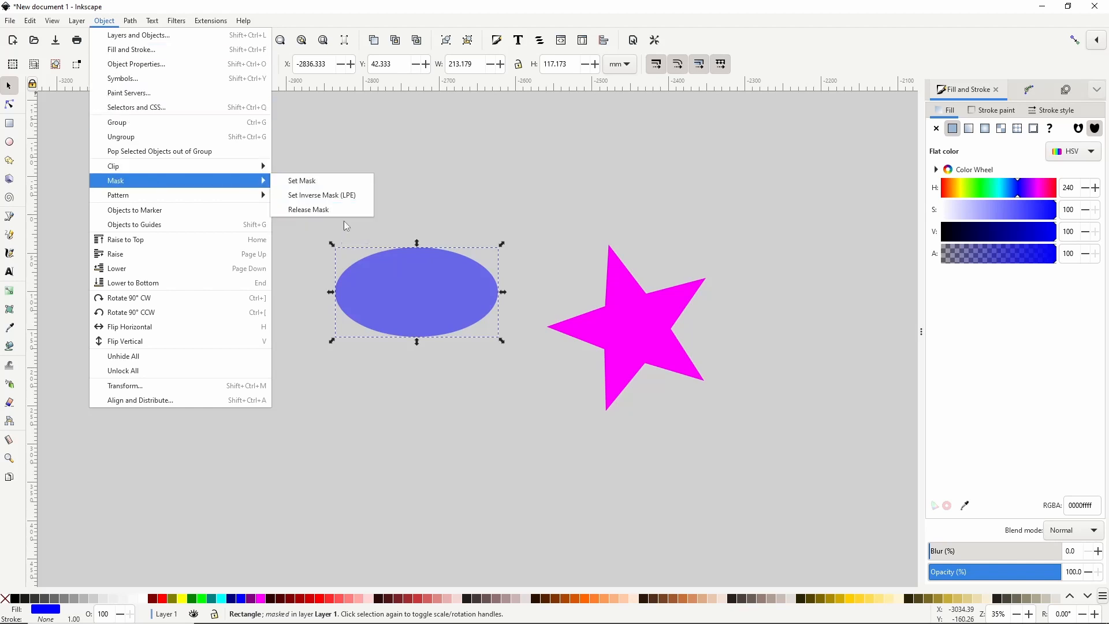
left_click(416, 291)
right_click(415, 291)
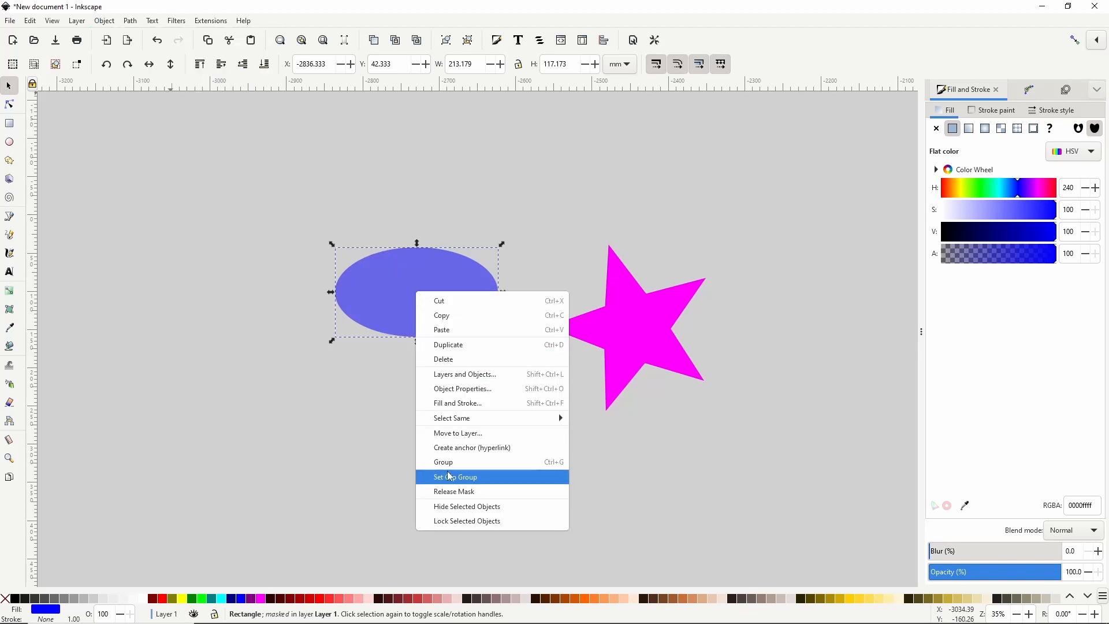
left_click(458, 491)
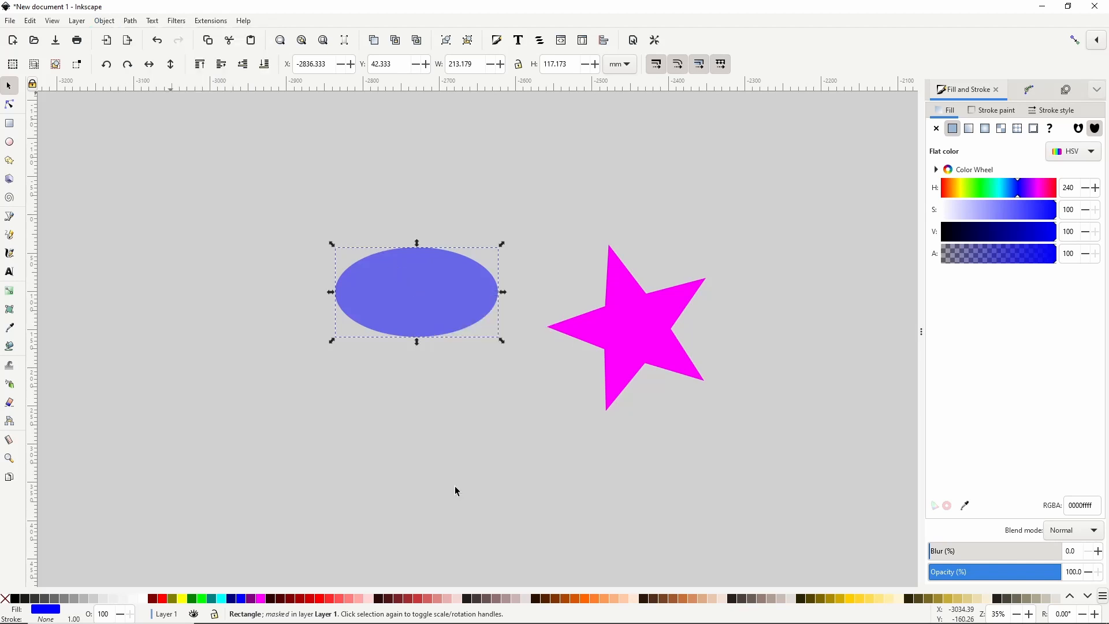
Fill the grey ellipse black (000000) and set it as a mask on the blue rectangle
left_click(247, 322)
left_click(386, 299)
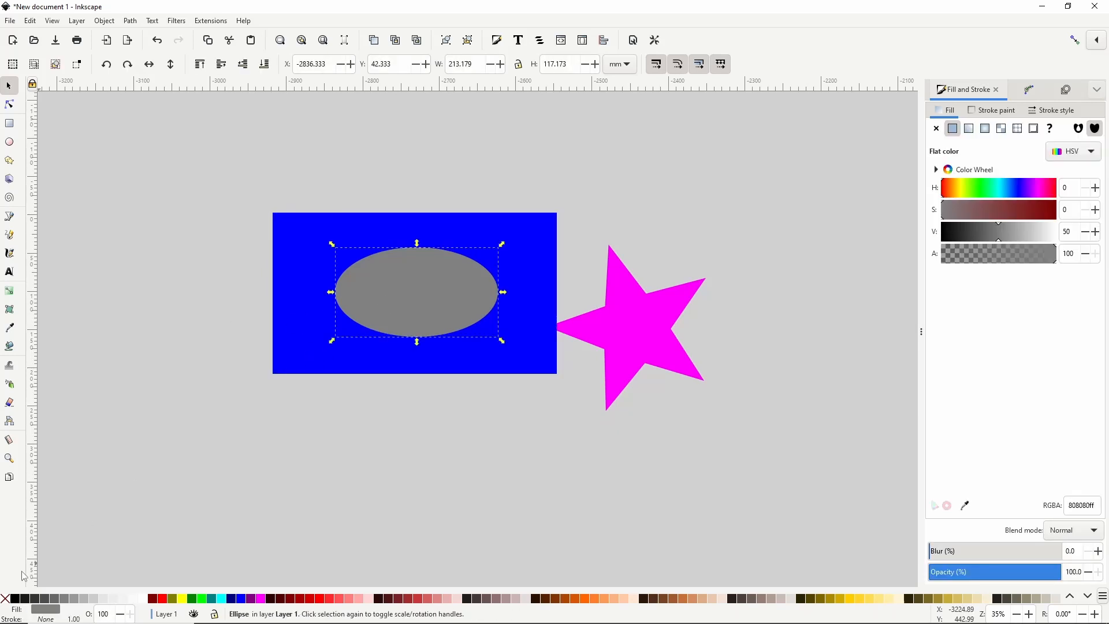
left_click(18, 599)
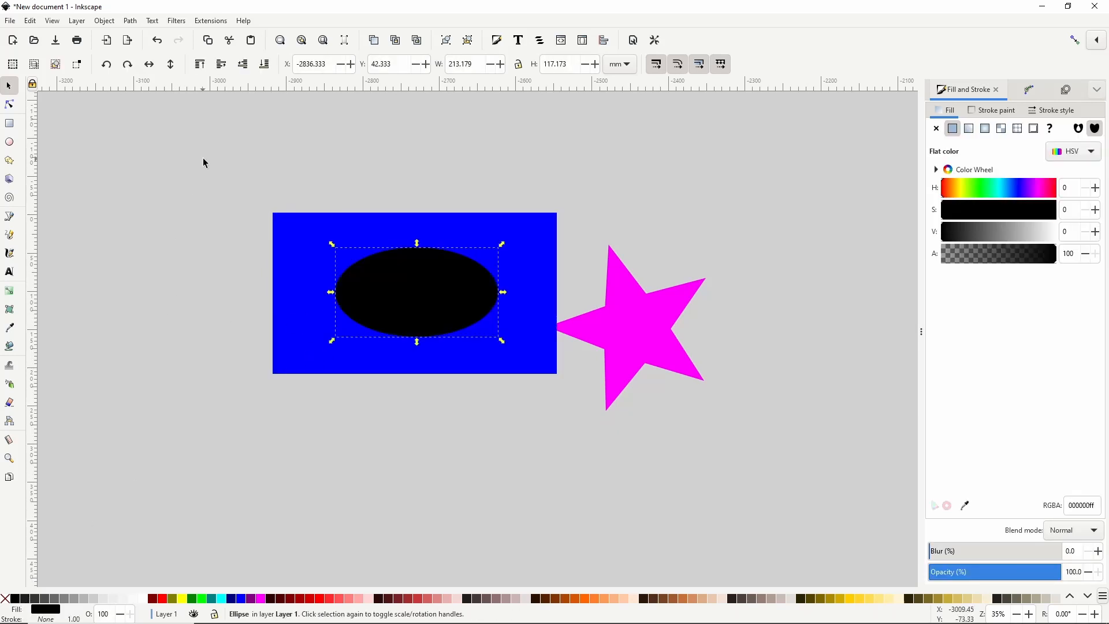
left_click_drag(203, 158, 572, 417)
right_click(465, 315)
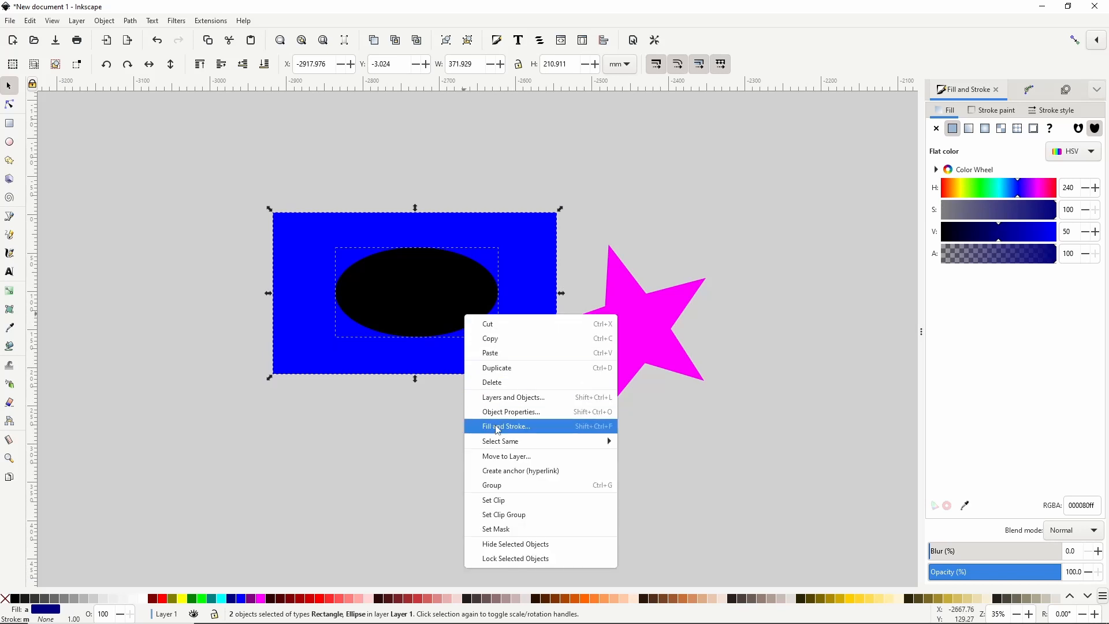
left_click(511, 529)
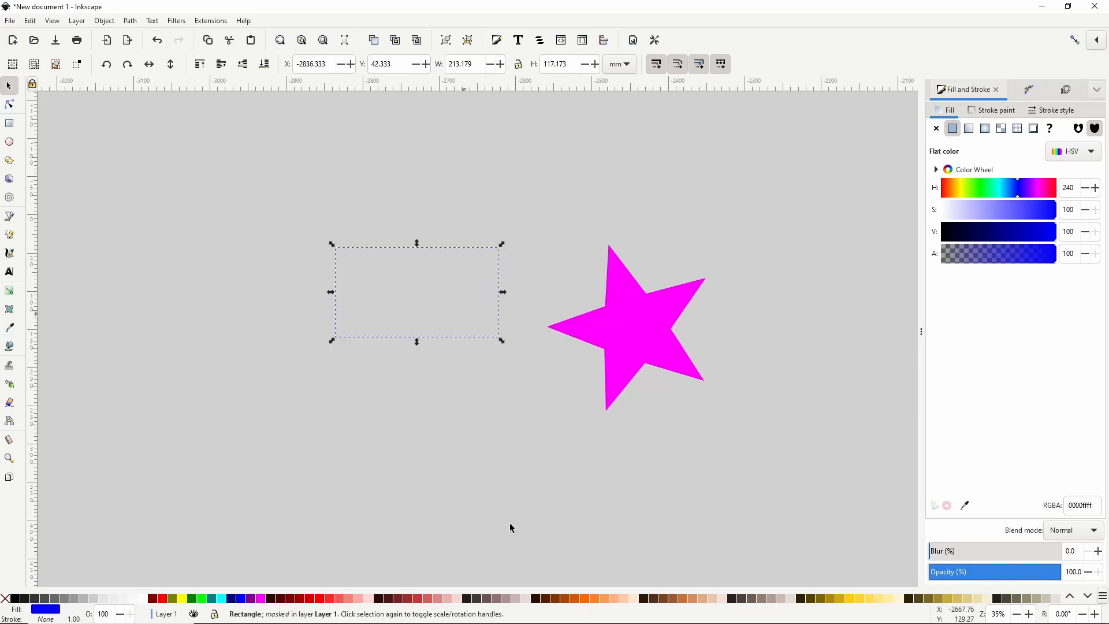
Release the mask from the blue rectangle and fill the black ellipse white (ffffff)
right_click(414, 294)
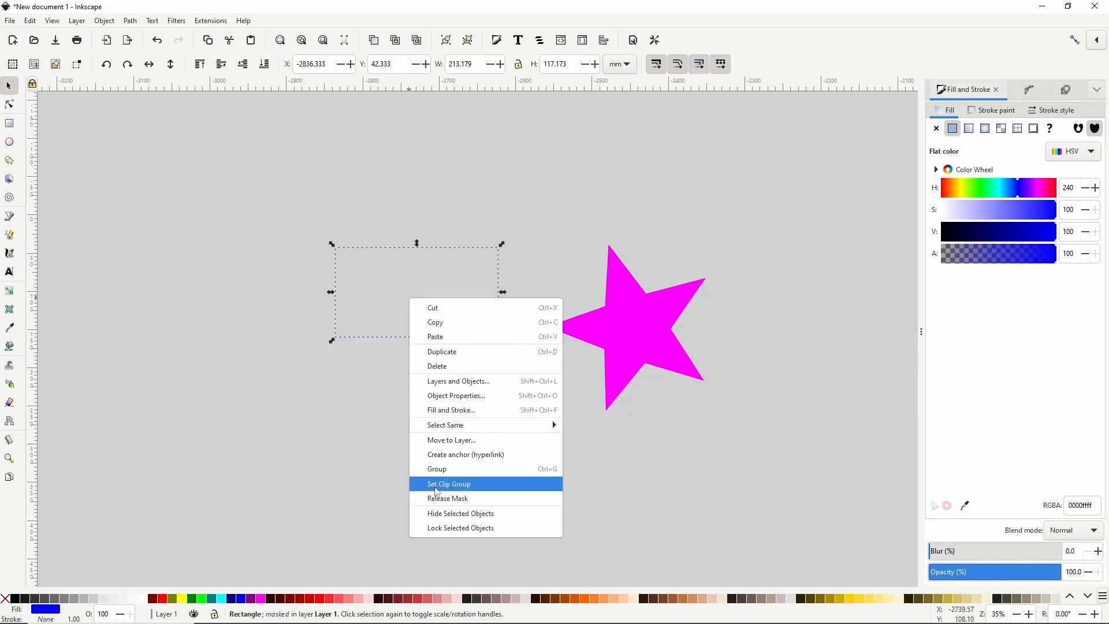
left_click(438, 499)
left_click(389, 437)
left_click(409, 278)
left_click(142, 598)
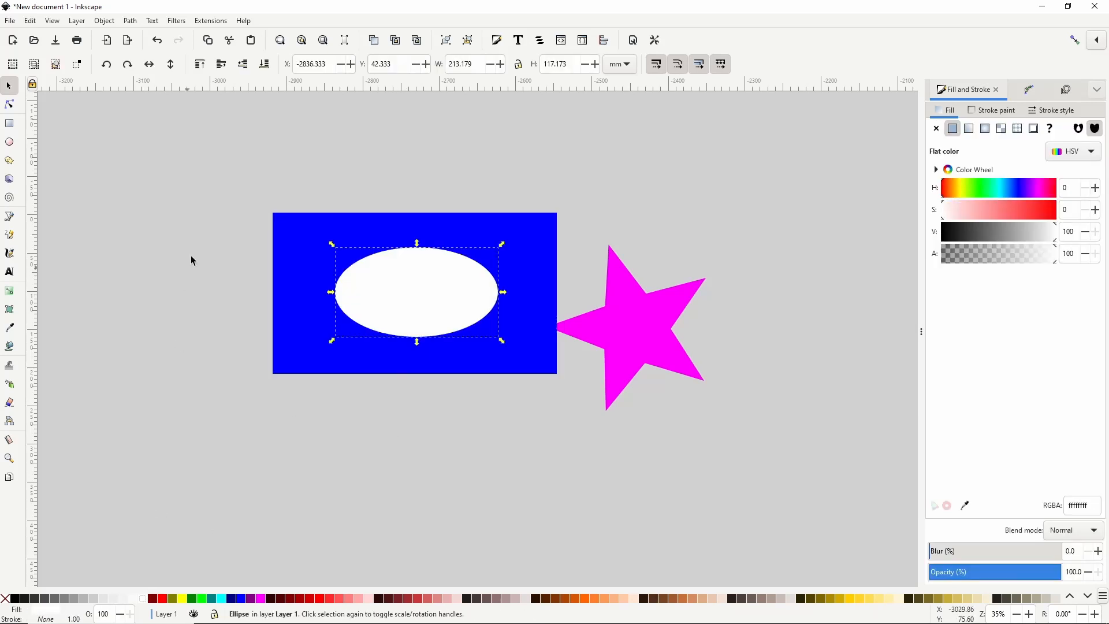
Set the white ellipse as a mask on the blue rectangle and move the masked result slightly
left_click_drag(224, 171, 569, 432)
right_click(474, 329)
left_click(489, 539)
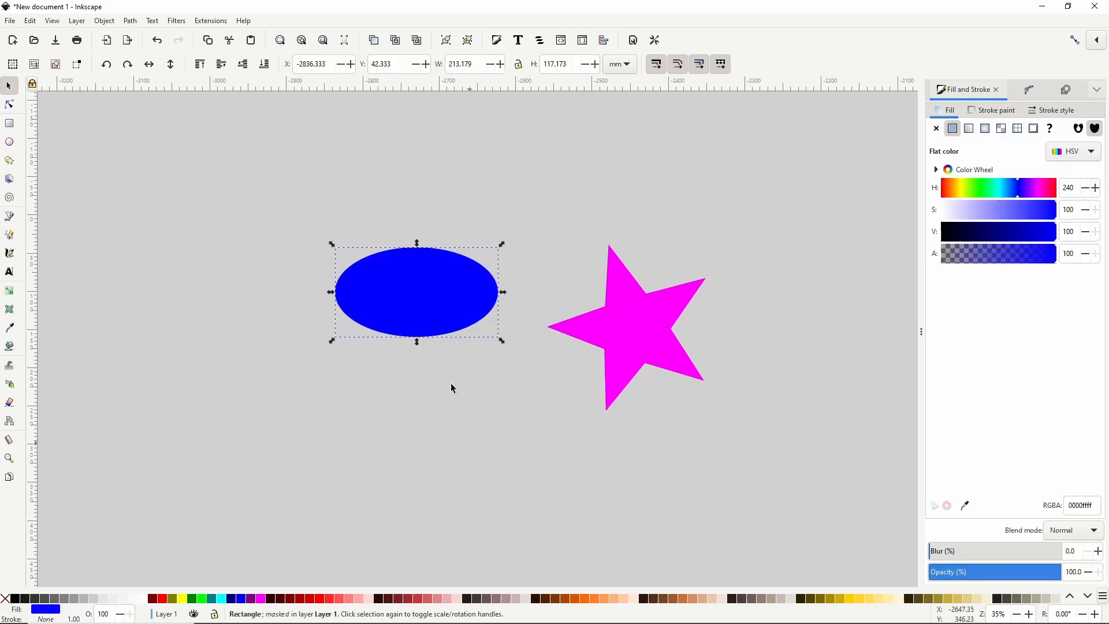
mouse_move(407, 267)
left_mouse_down()
mouse_move(644, 352)
mouse_move(606, 329)
mouse_move(403, 284)
left_mouse_up()
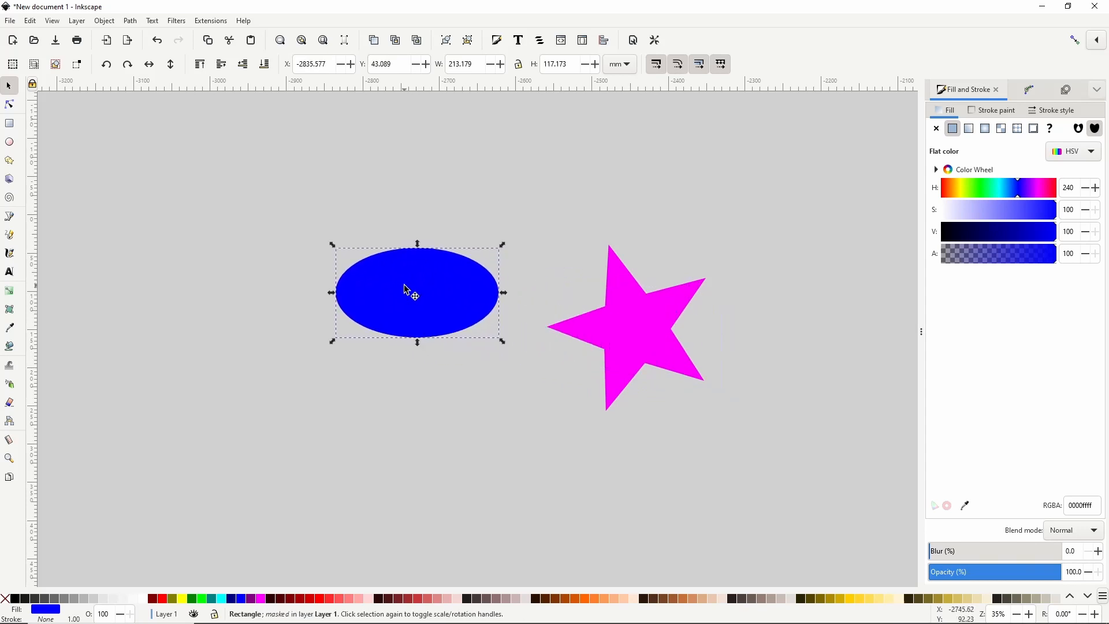
Narrow the masked rectangle from its lower-right corner, and edit its mask ellipse to be flatter and extend further left
left_click(10, 105)
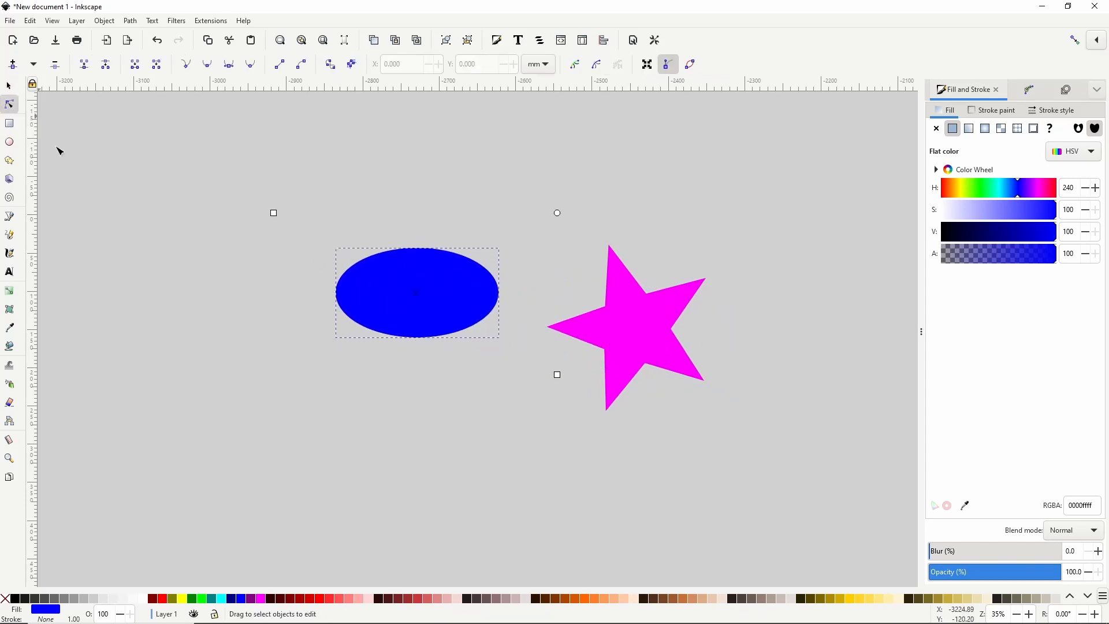
left_click_drag(558, 375, 471, 366)
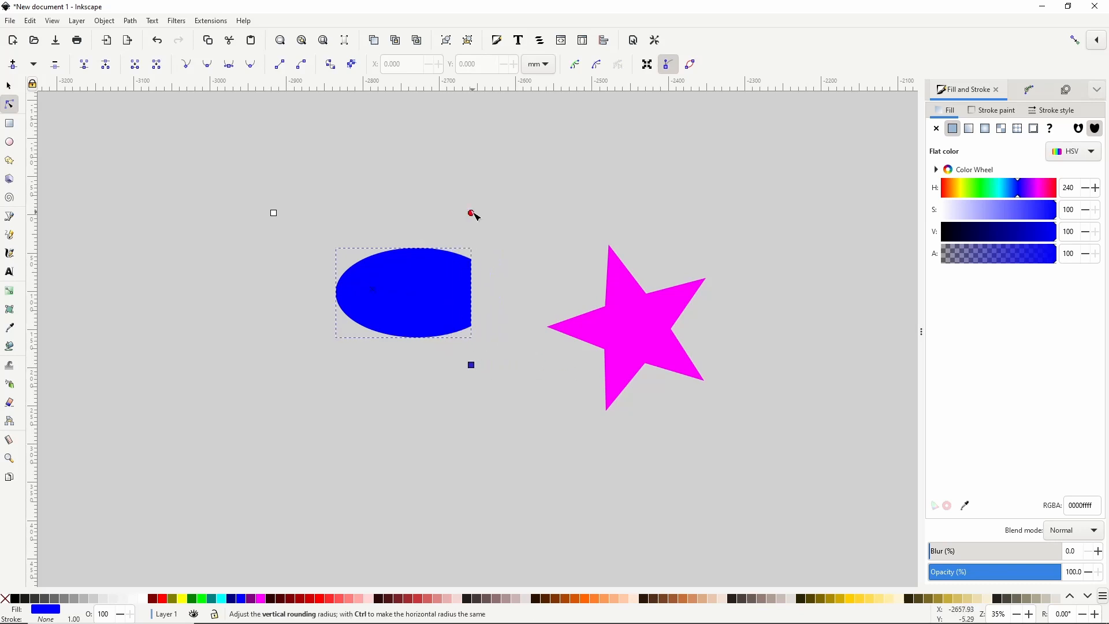
left_click(472, 215)
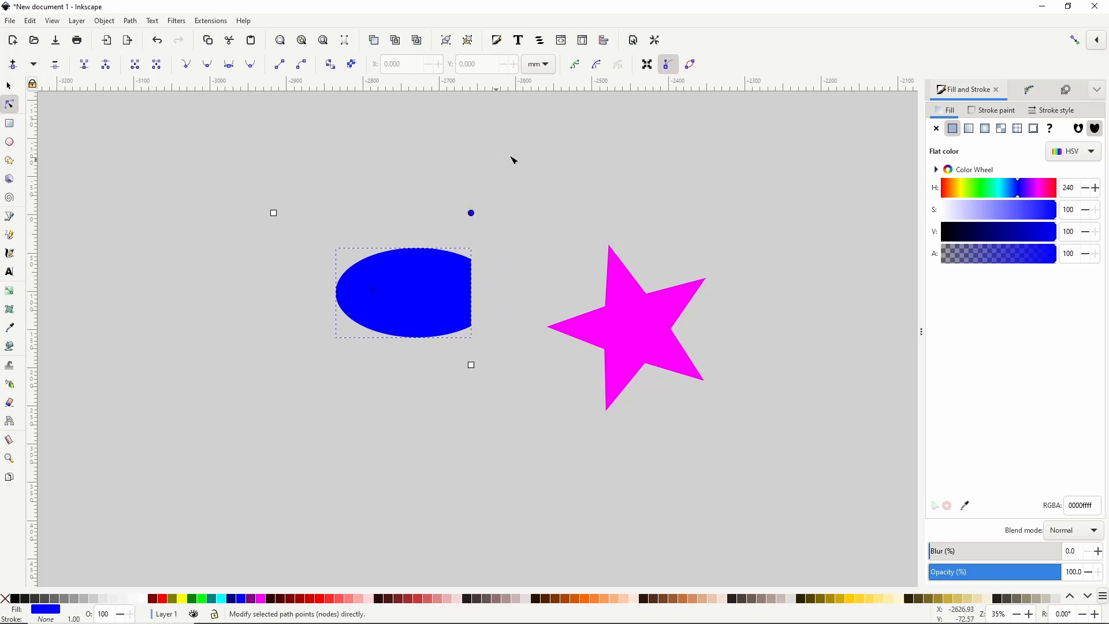
left_click(597, 65)
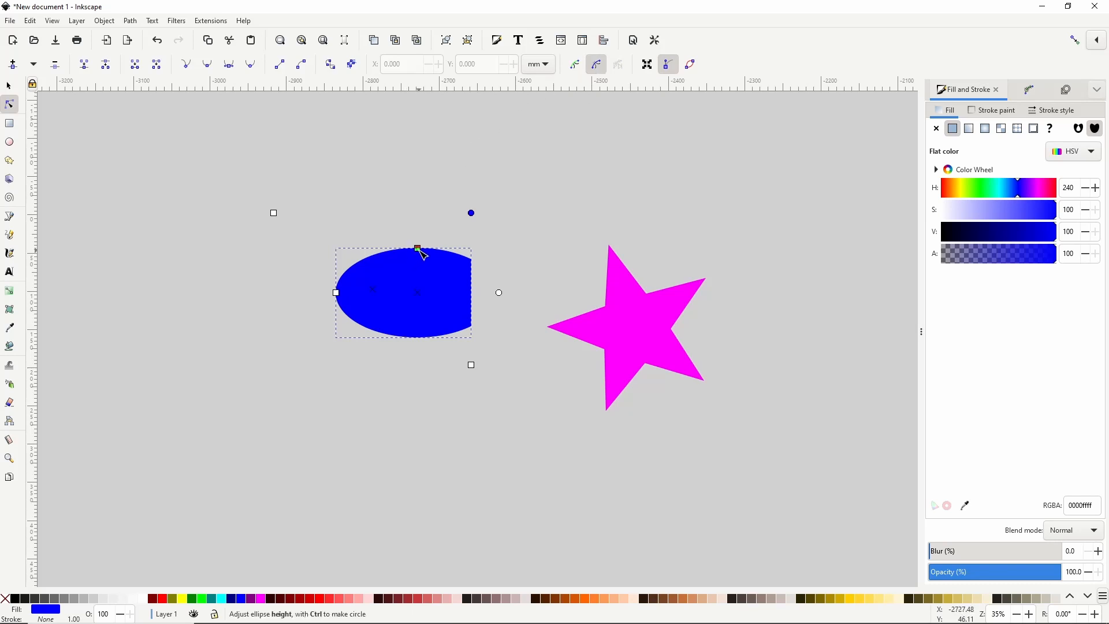
mouse_move(419, 249)
left_mouse_down()
mouse_move(426, 288)
mouse_move(419, 255)
left_mouse_up()
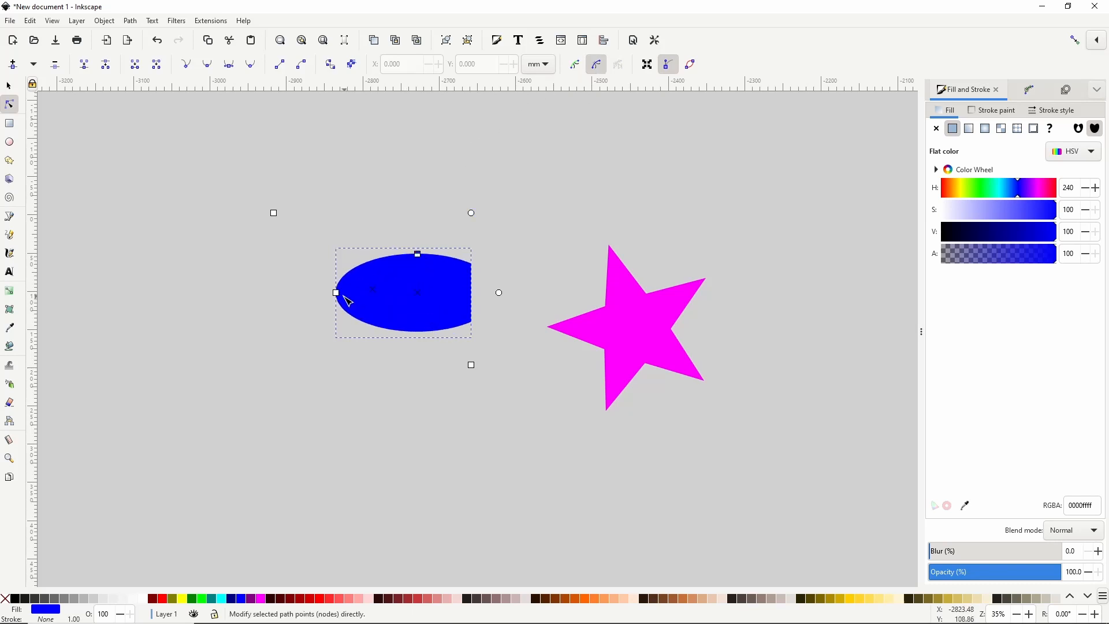
left_click_drag(336, 293, 304, 294)
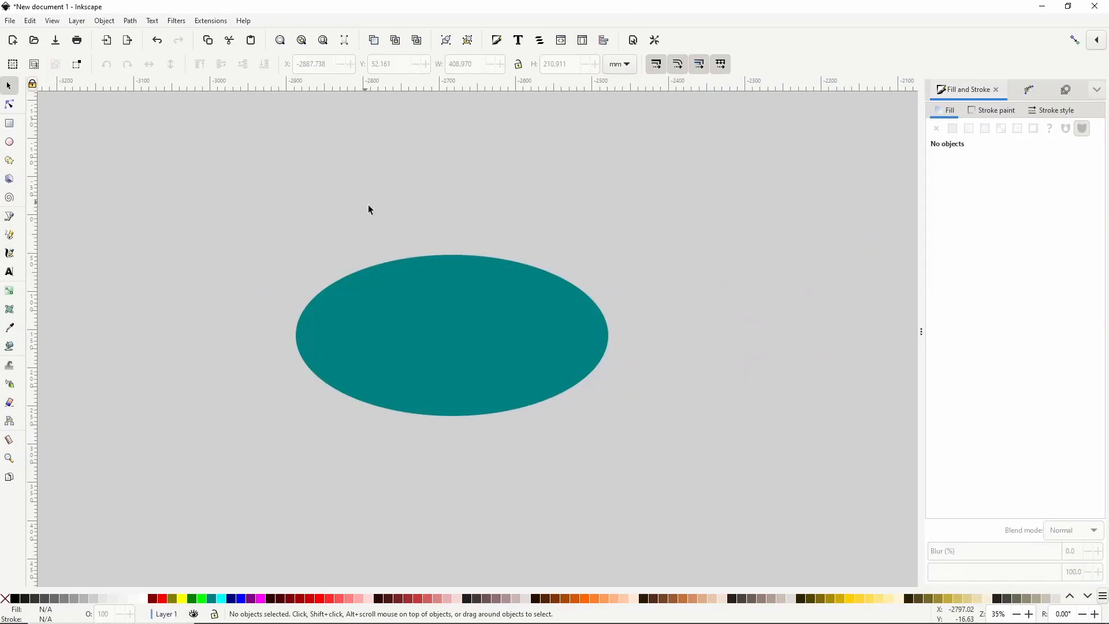
Duplicate the teal ellipse and give the copy a linear gradient from black to fully opaque white
right_click(452, 345)
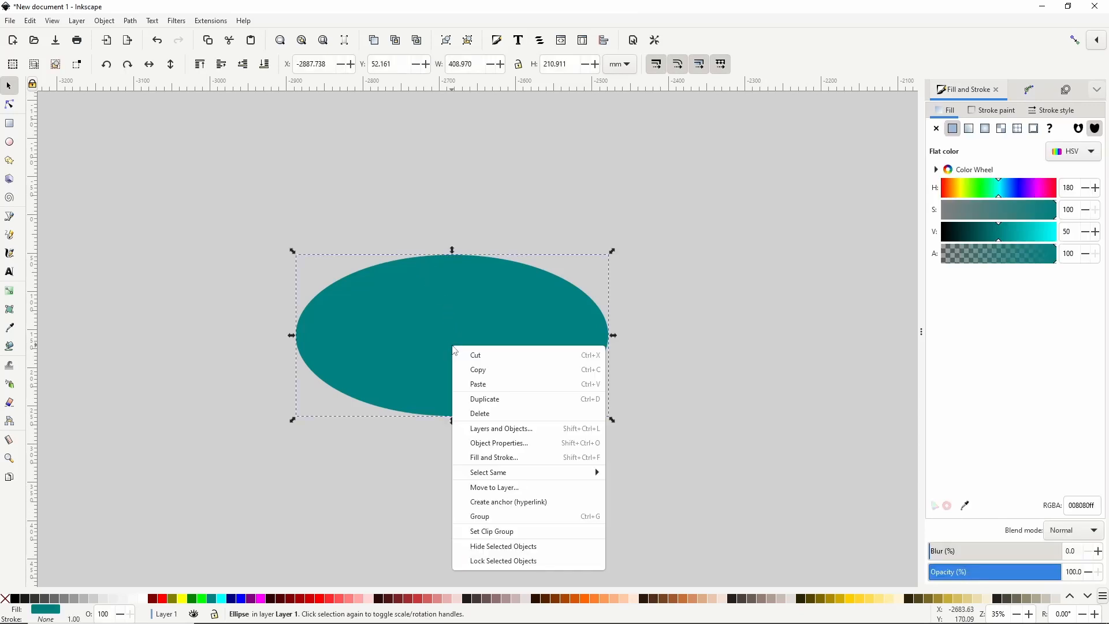
left_click(477, 399)
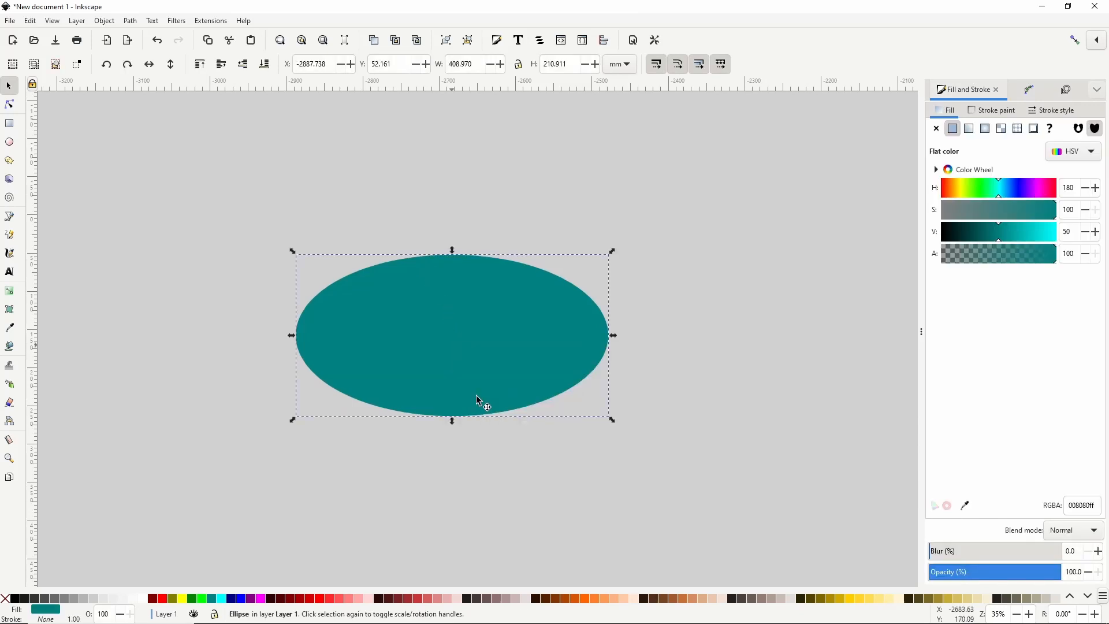
left_click(970, 129)
left_click_drag(1011, 295, 1058, 296)
left_click(933, 238)
left_click_drag(1045, 274, 955, 276)
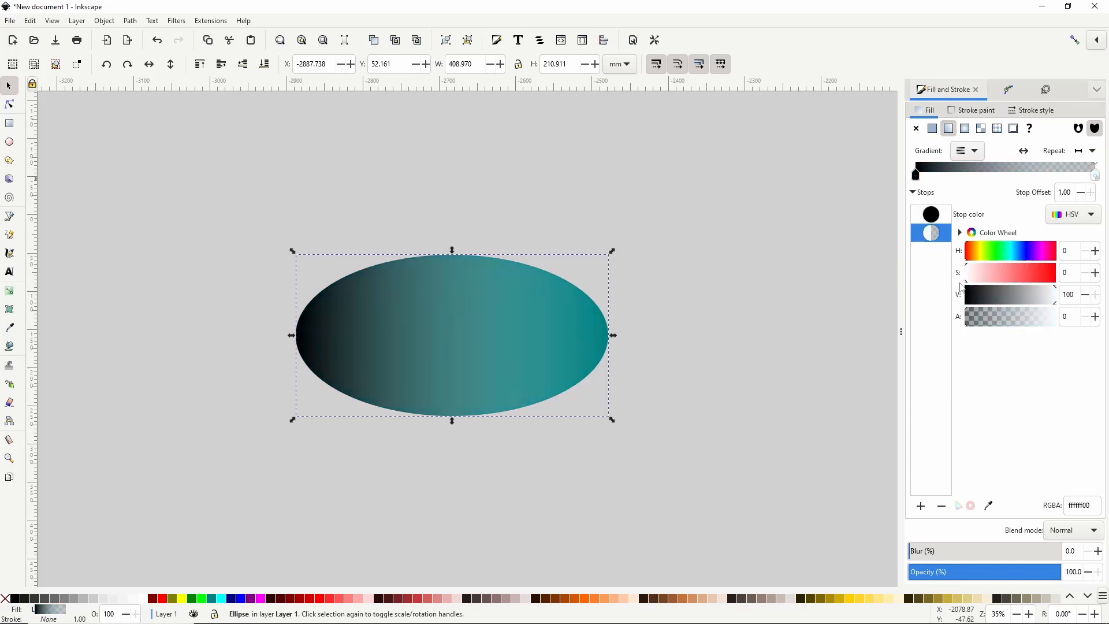
left_click_drag(983, 314, 1083, 317)
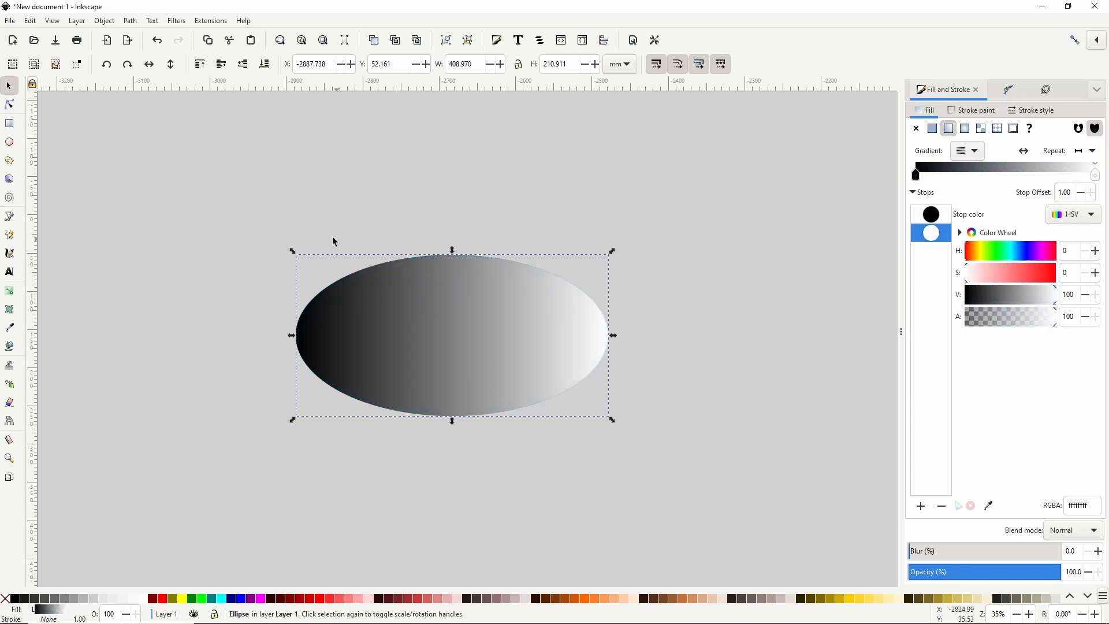
Set the gradient ellipse as a mask on the teal ellipse and recolour the masked ellipse orange (ff6600)
left_click_drag(235, 202, 687, 460)
right_click(468, 360)
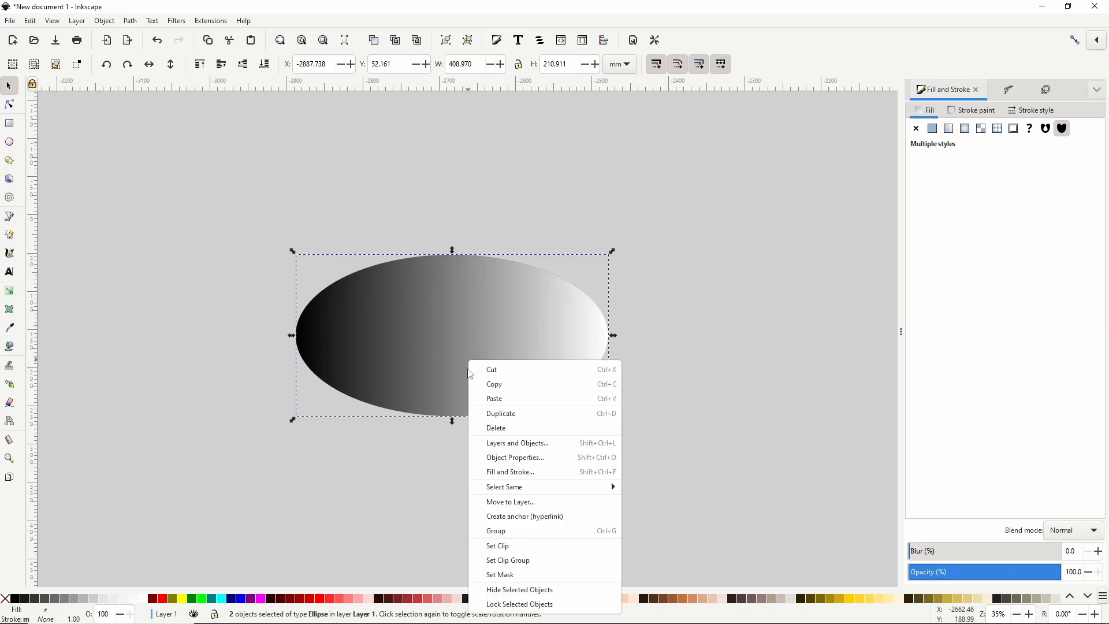
left_click(496, 572)
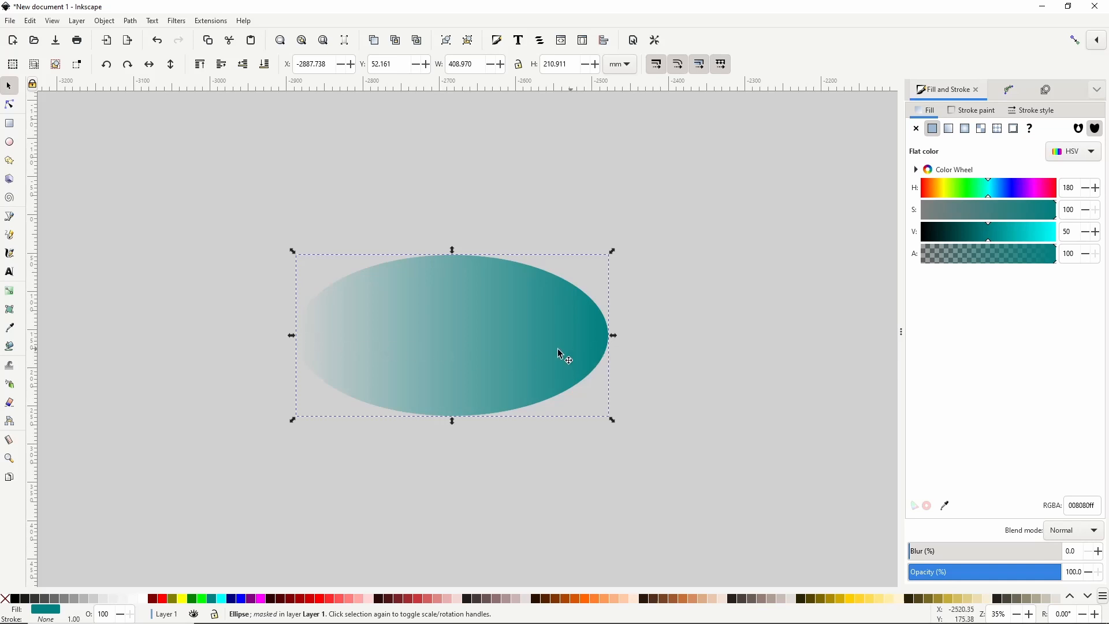
left_click(405, 599)
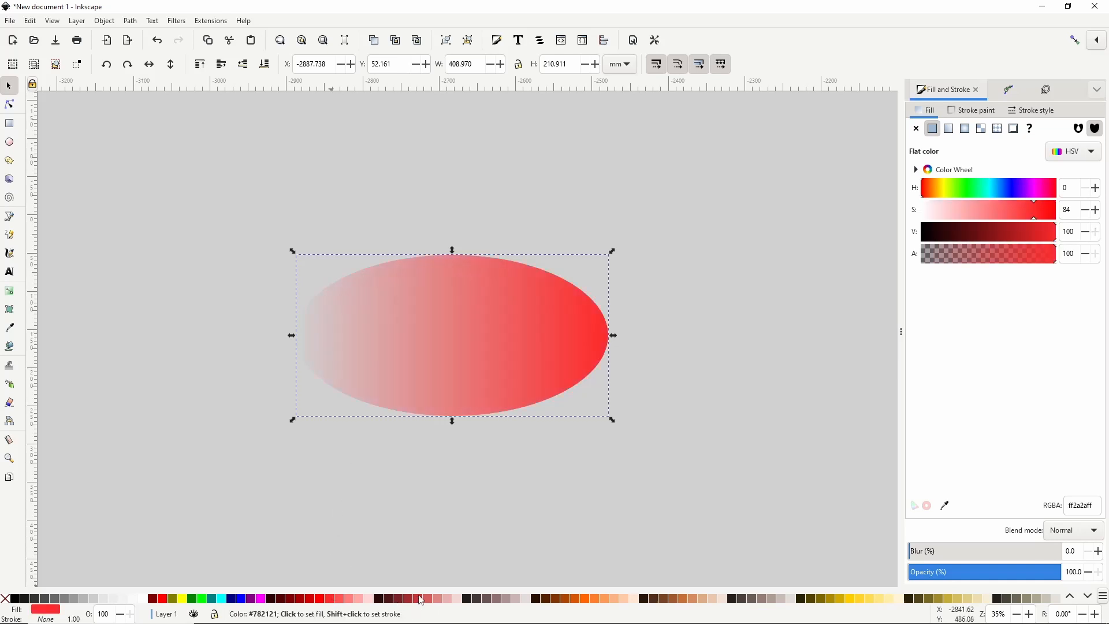
left_click(589, 600)
Release the mask and tilt the top ellipse's gradient diagonally from upper left to lower right
right_click(471, 365)
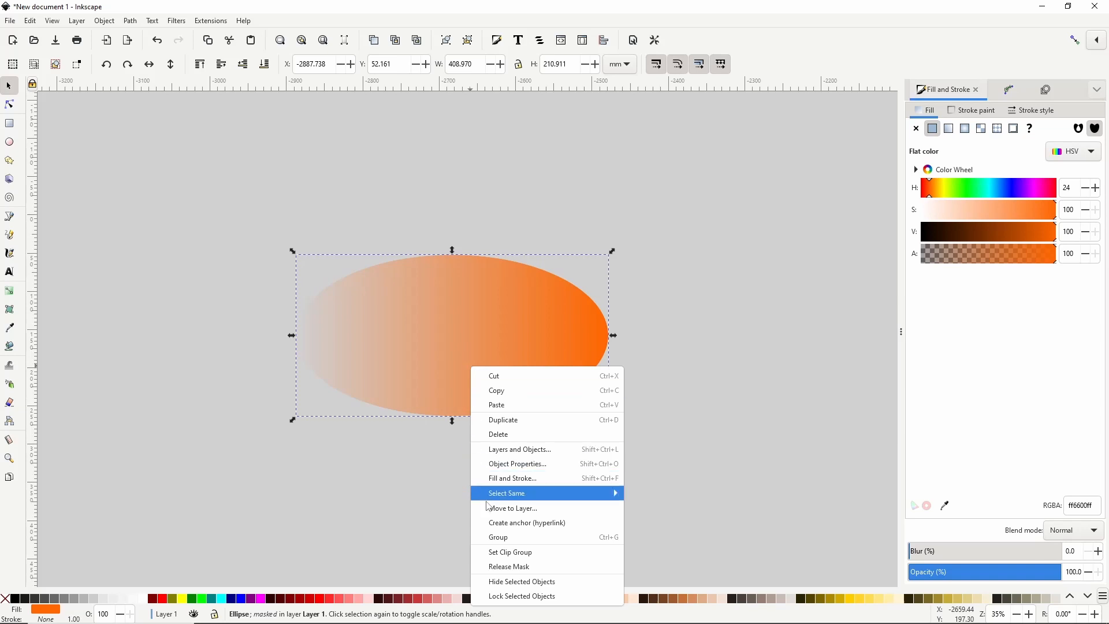
left_click(502, 567)
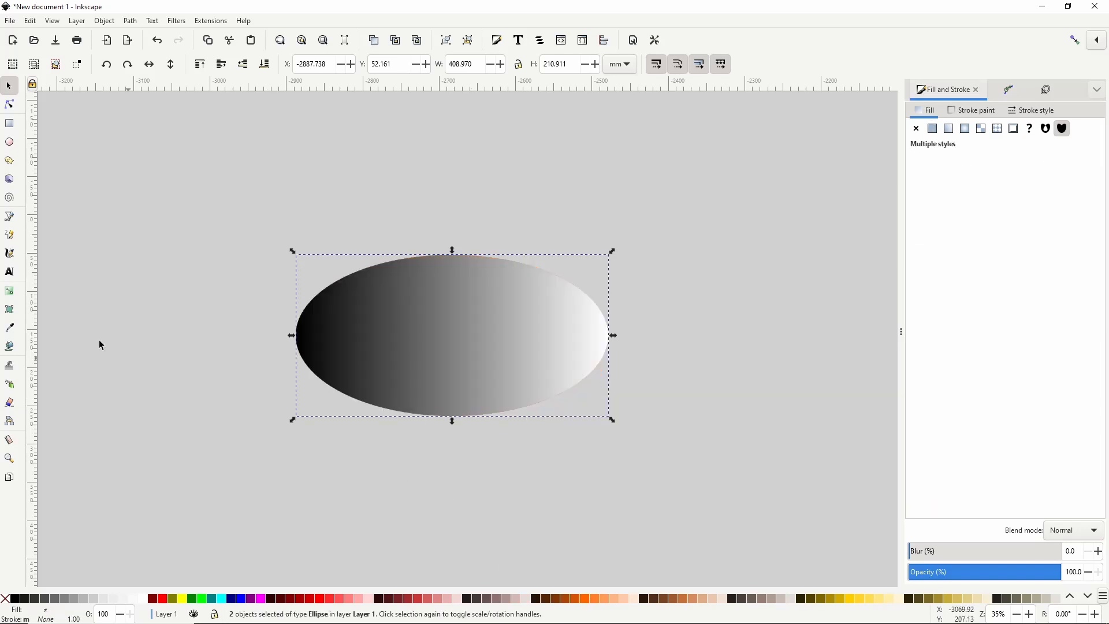
left_click(10, 293)
left_click_drag(297, 335, 304, 265)
left_click_drag(609, 336, 572, 403)
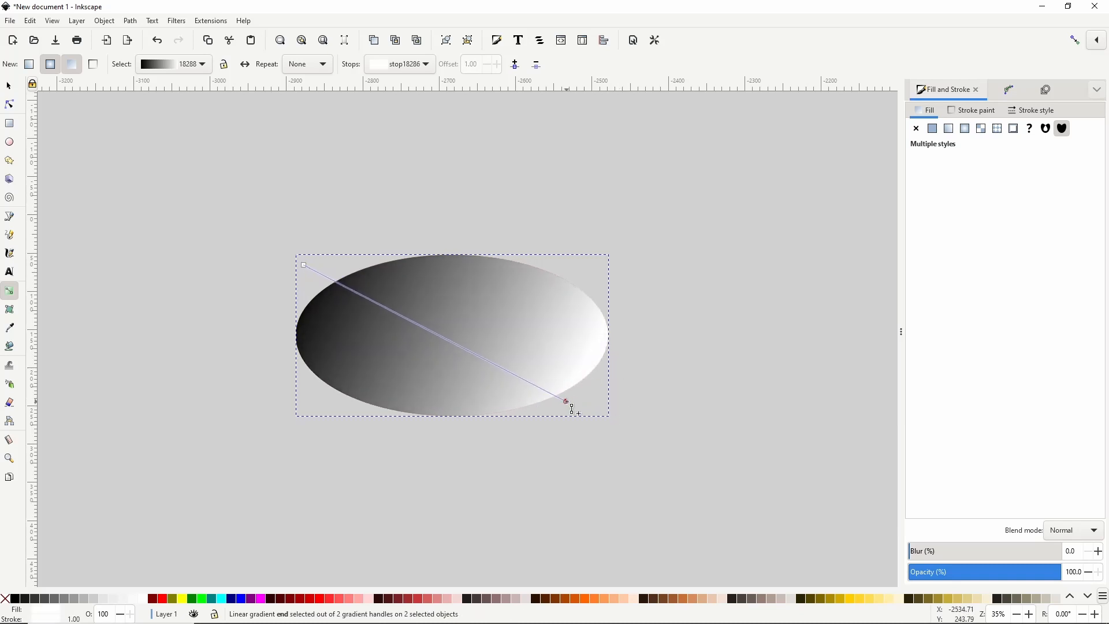
Set the ellipse with the diagonal gradient as a mask on the orange ellipse
key("s")
right_click(547, 383)
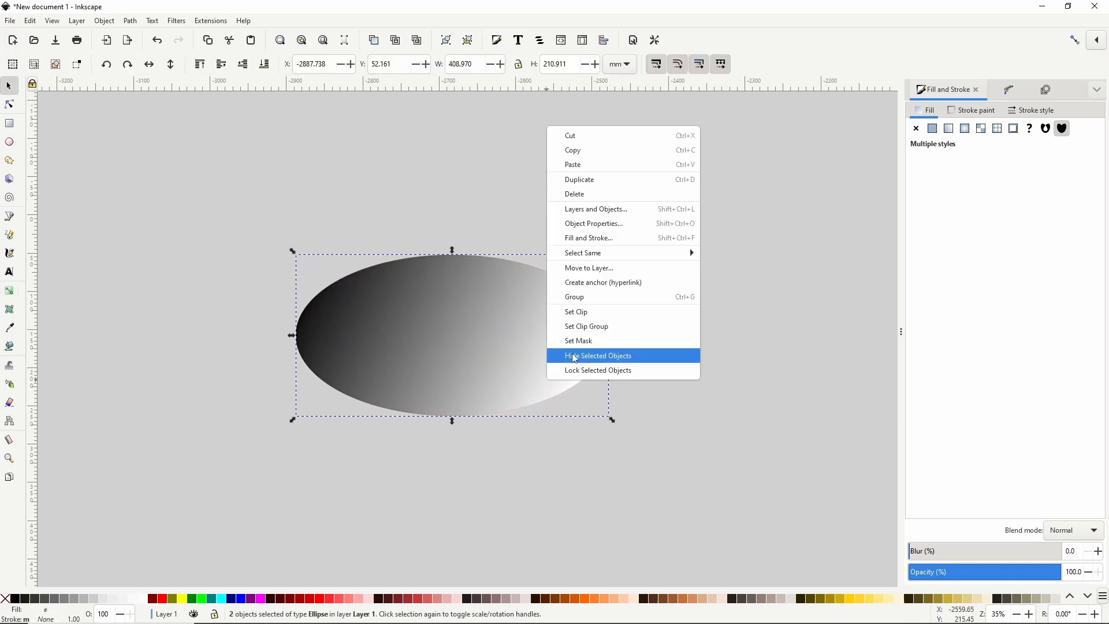
left_click(578, 356)
Release the diagonal gradient mask and mask the orange ellipse with a radial gradient that is black in the centre
right_click(506, 359)
left_click(521, 536)
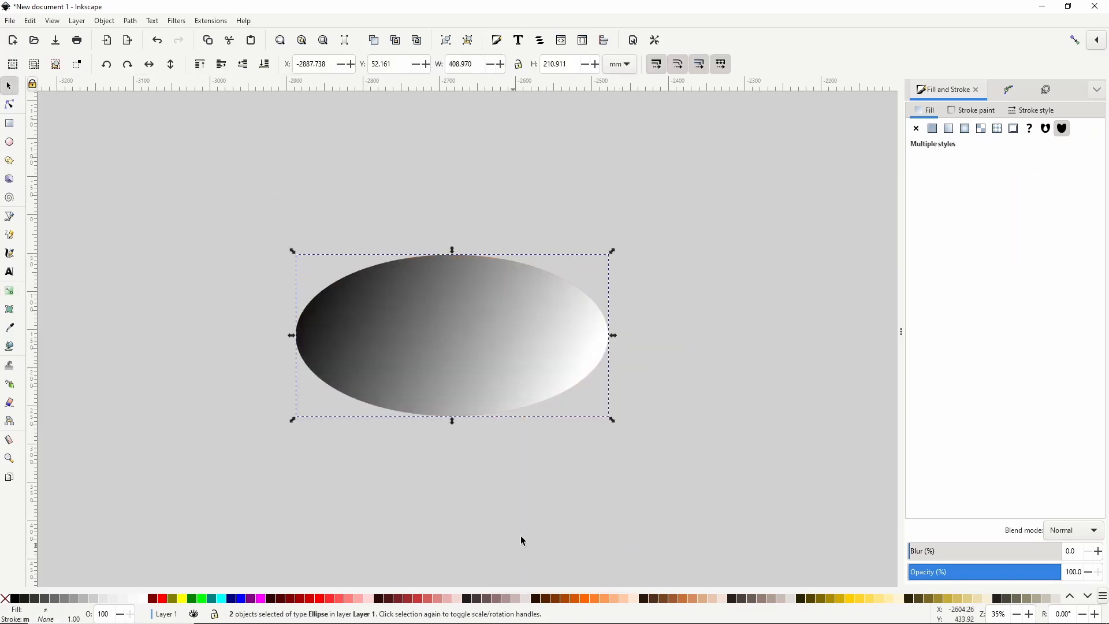
right_click(539, 370)
left_click(572, 560)
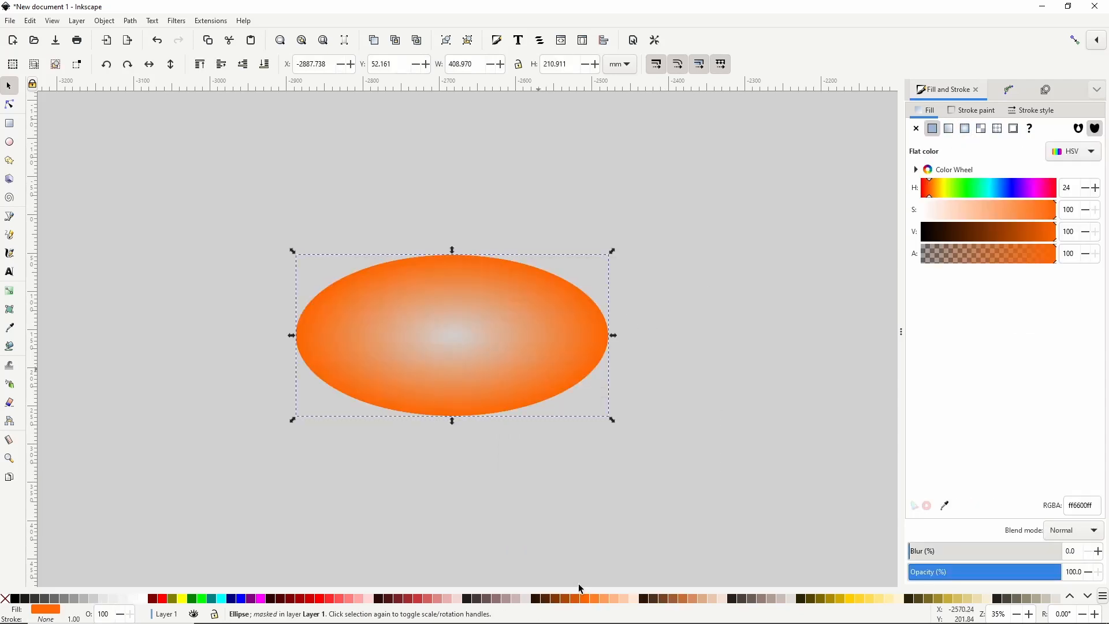
Release the radial gradient mask and reverse the top ellipse's gradient direction
right_click(484, 360)
left_click(520, 560)
left_click(654, 481)
left_click(520, 364)
left_click(1023, 154)
Set the ellipse with the reversed radial gradient as a mask on the orange ellipse
left_click_drag(250, 200, 665, 456)
right_click(535, 363)
left_click(566, 562)
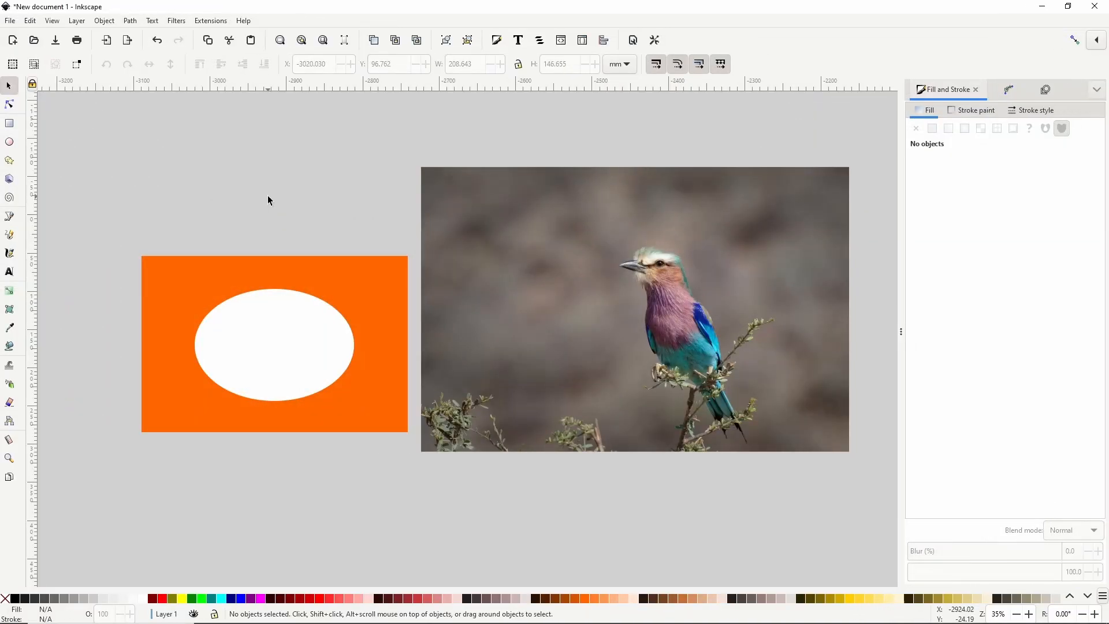
Blur the white ellipse by about 21.3% and set it as a mask on the orange rectangle
left_click(287, 361)
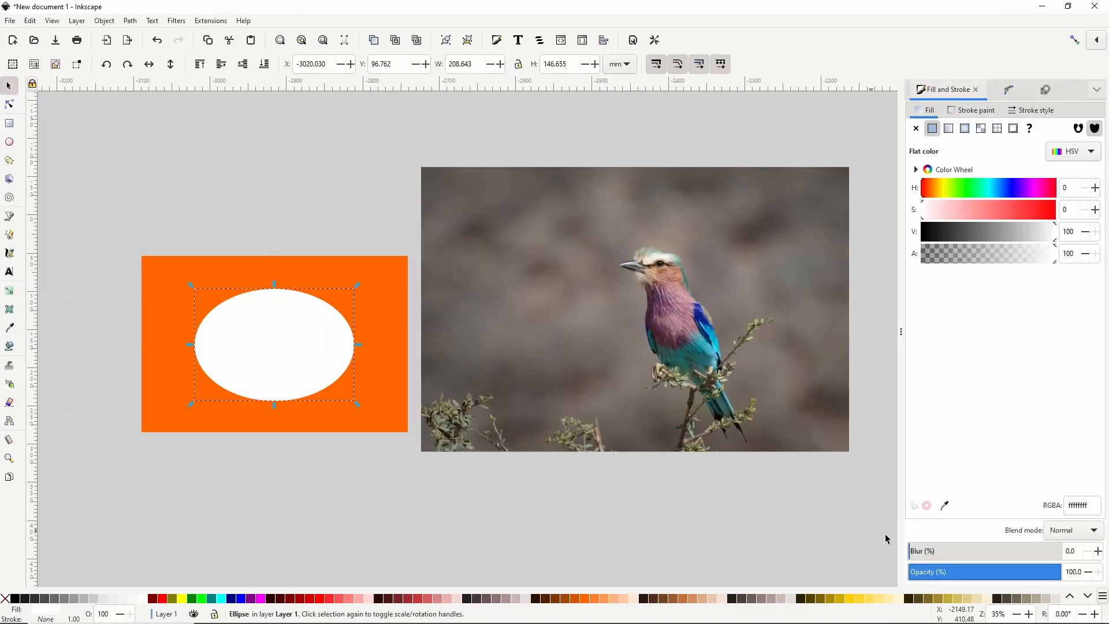
left_click_drag(916, 552, 942, 561)
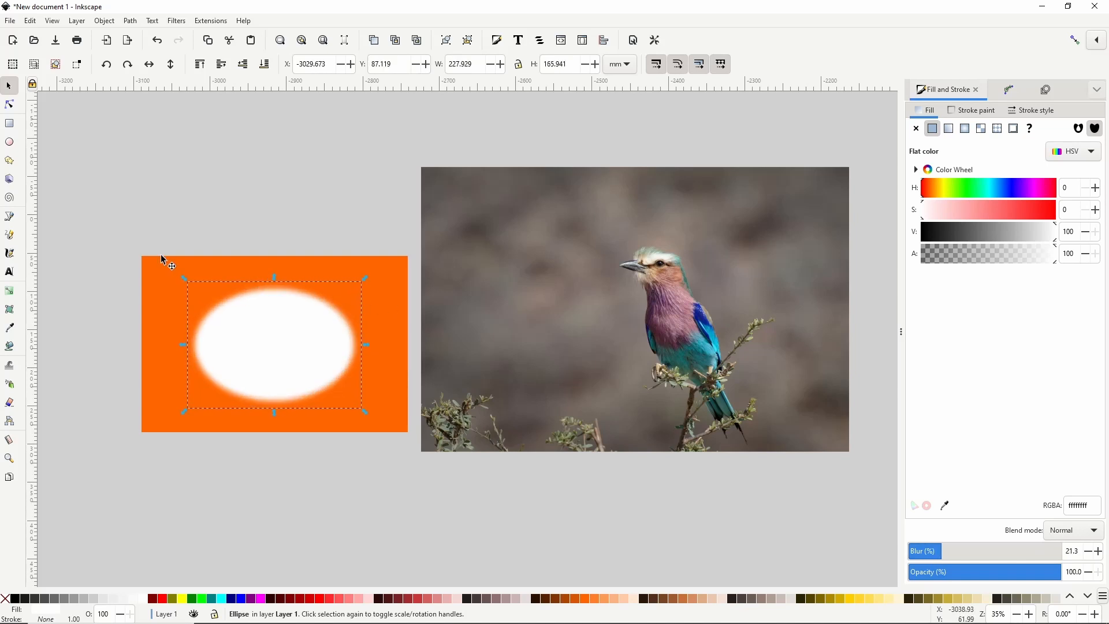
left_click_drag(122, 232, 439, 470)
right_click(323, 398)
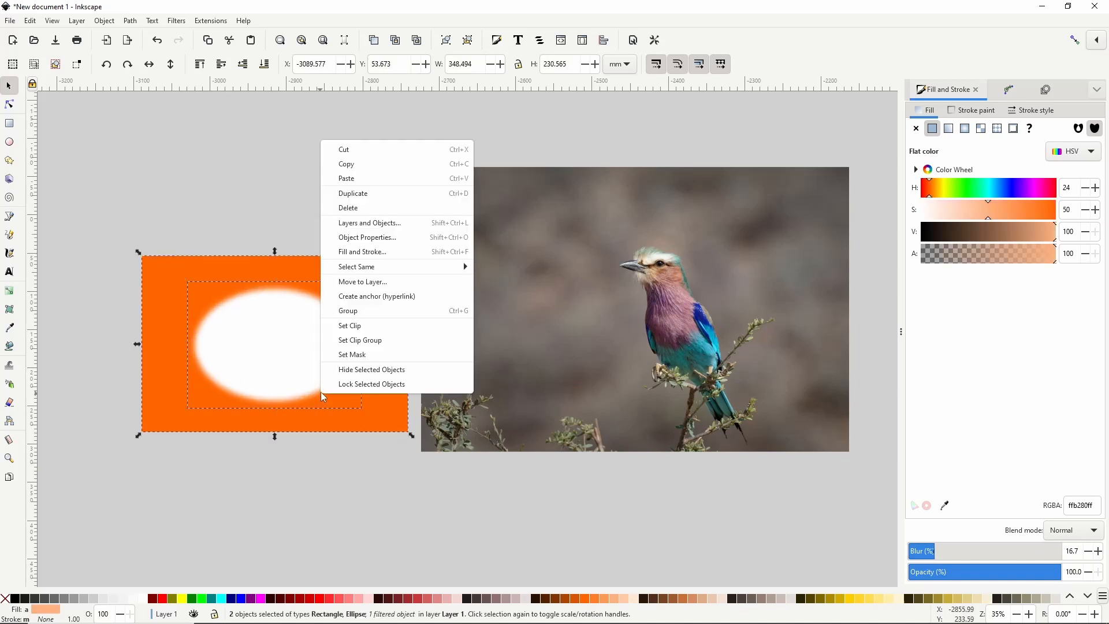
left_click(351, 356)
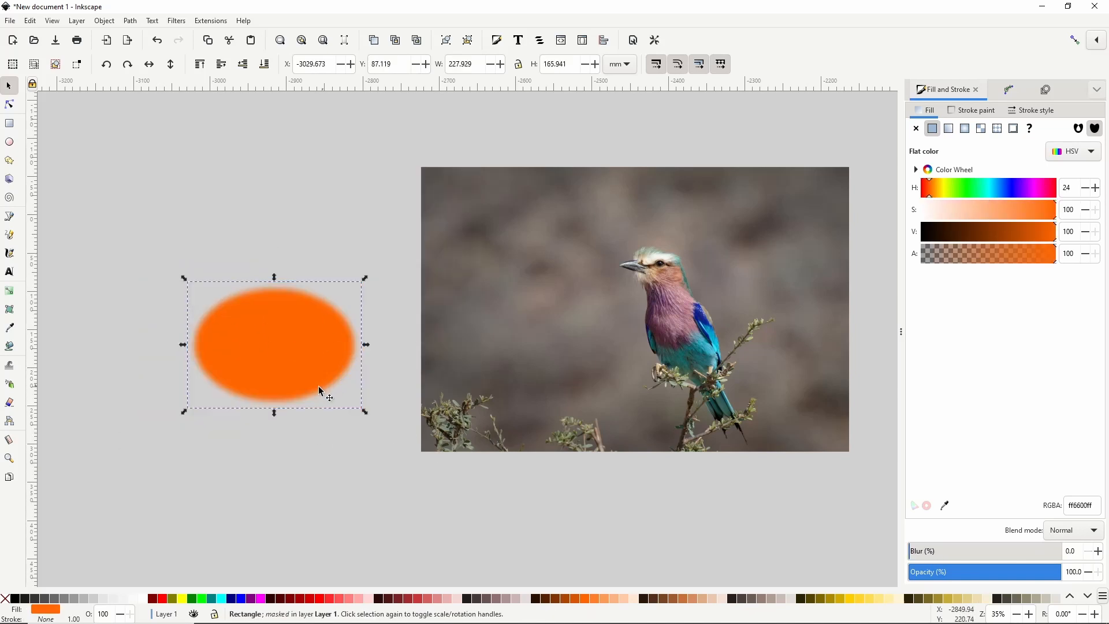
Trace the bird's outline as a closed freehand path, fill it white and remove its stroke
left_click_drag(724, 326, 622, 330)
scroll(637, 353, "up", 1)
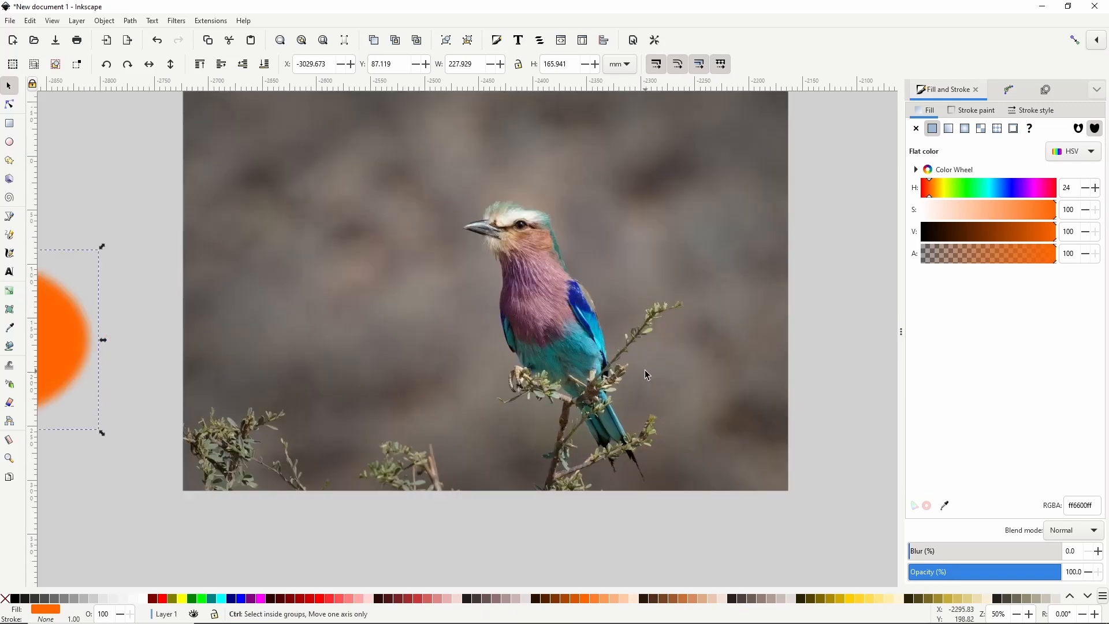
left_click(9, 235)
mouse_move(540, 211)
left_mouse_down()
mouse_move(485, 220)
mouse_move(477, 234)
mouse_move(524, 375)
mouse_move(566, 403)
mouse_move(604, 457)
mouse_move(632, 459)
mouse_move(576, 281)
mouse_move(538, 209)
left_mouse_up()
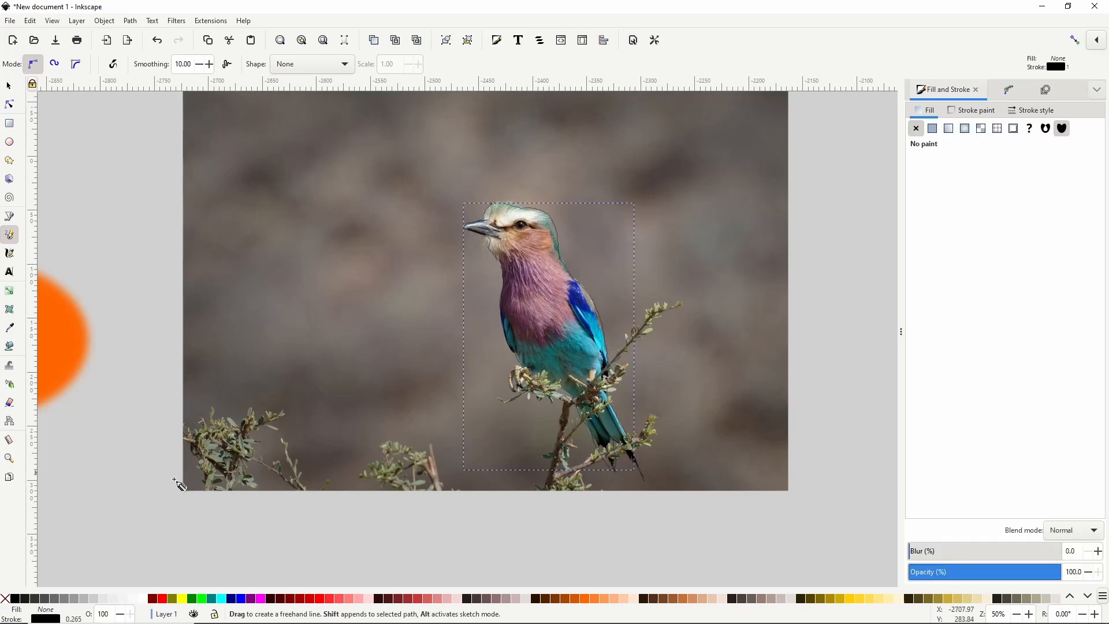
left_click(143, 598)
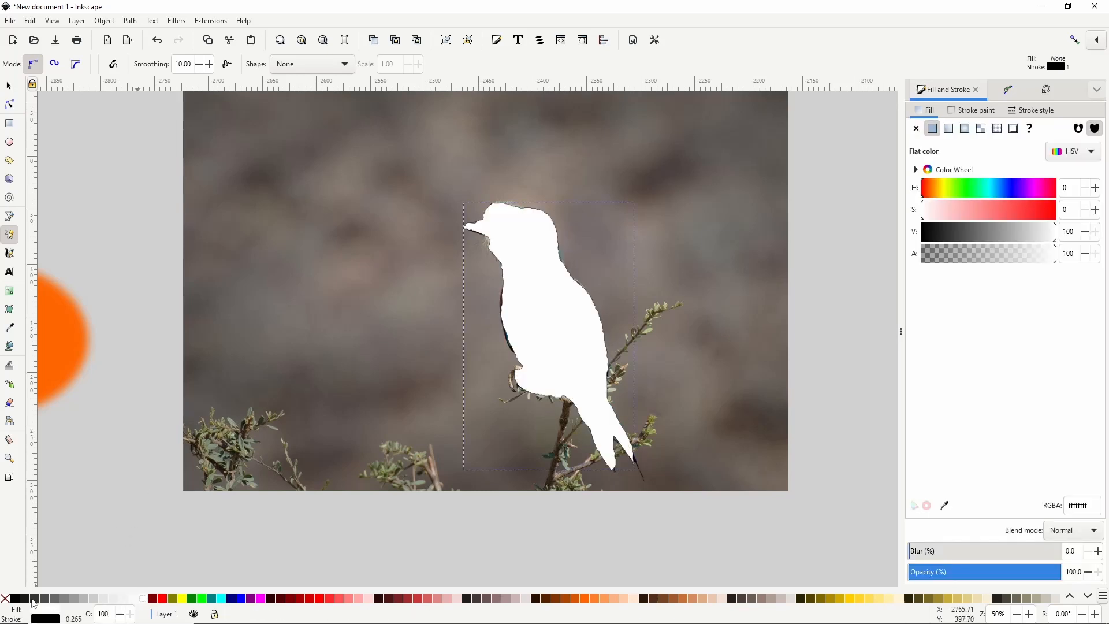
left_click(5, 598, "shift")
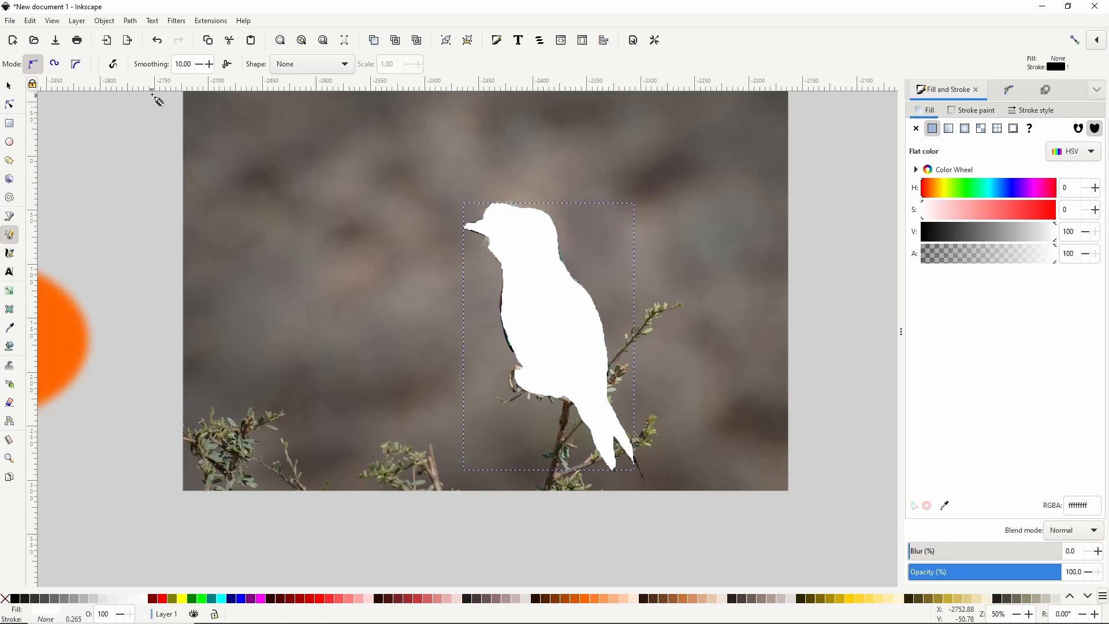
Apply the Feather blur filter to the white bird silhouette with live preview and a strength of 0.55
left_click(176, 21)
mouse_move(218, 52)
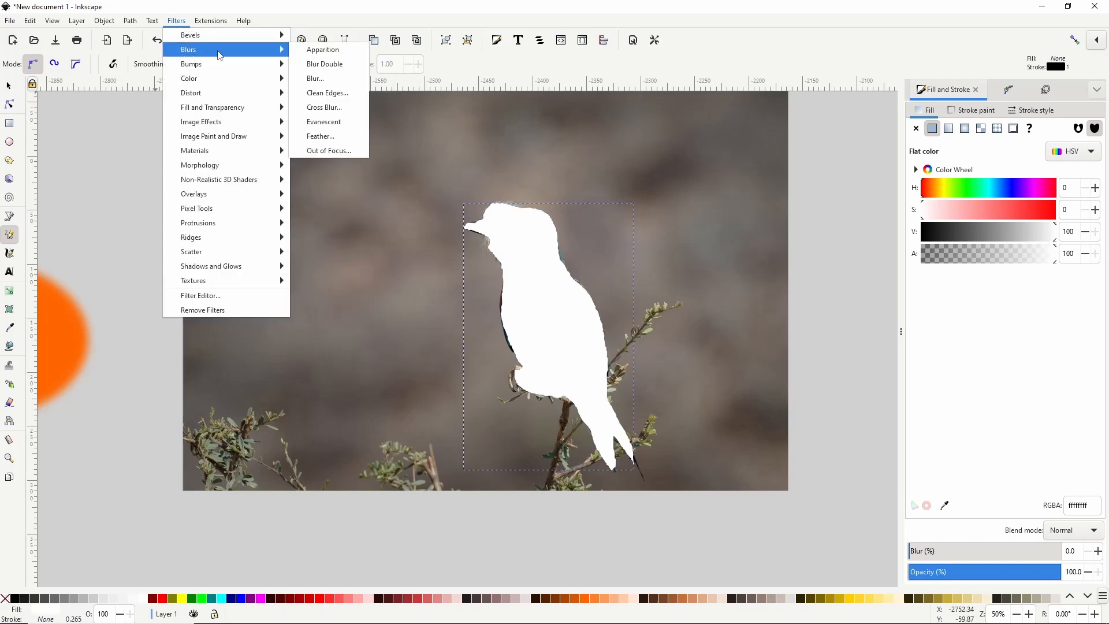
left_click(327, 139)
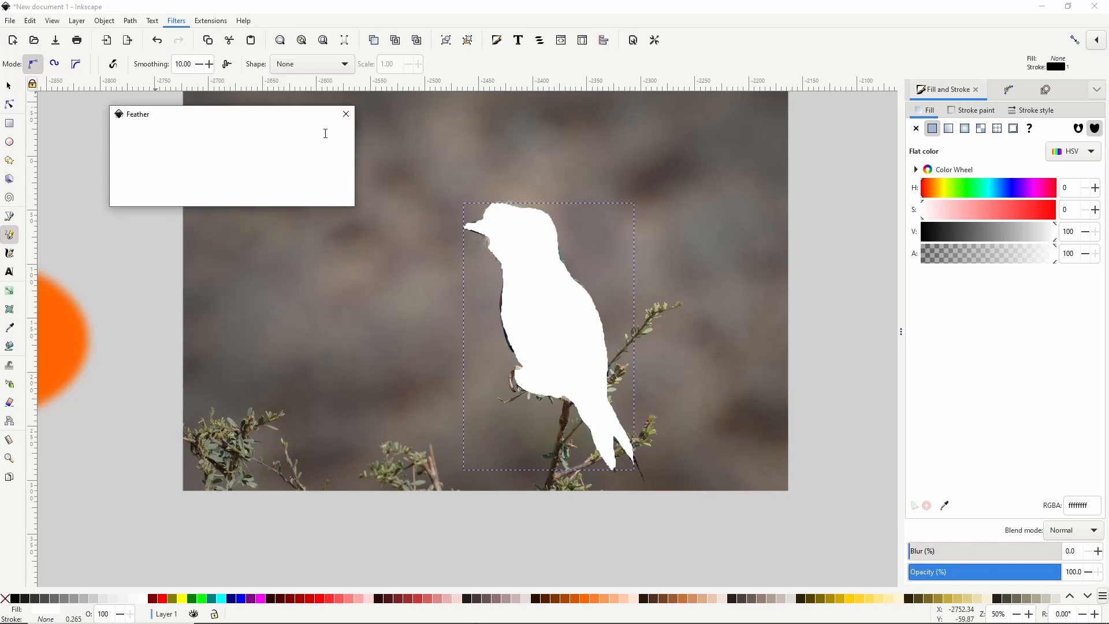
left_click(150, 174)
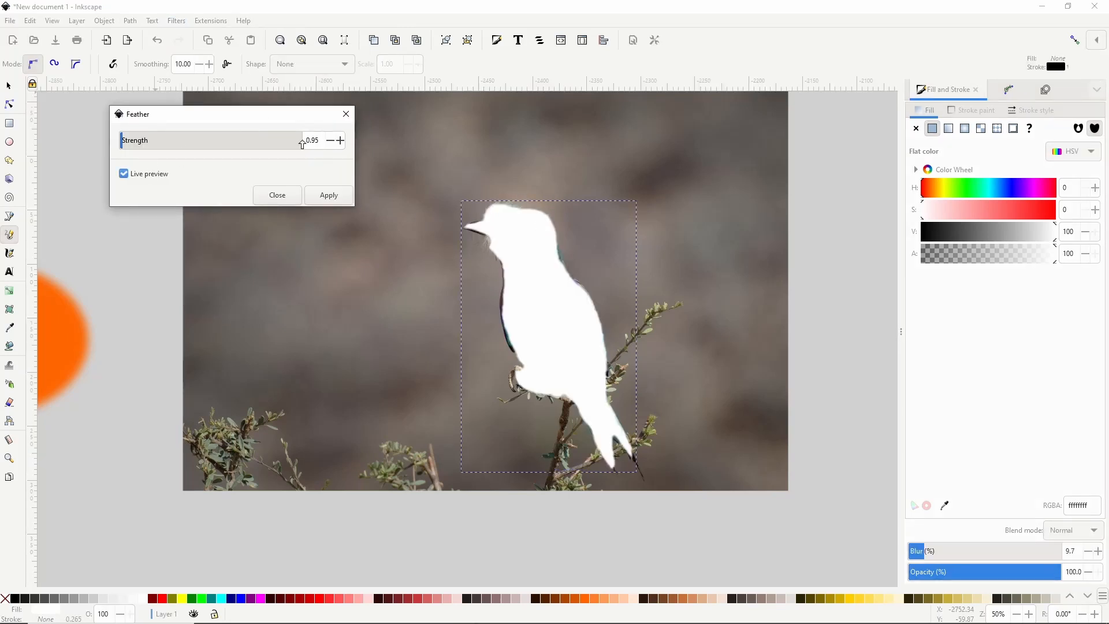
left_click(331, 140)
left_click(331, 140)
left_click(332, 140)
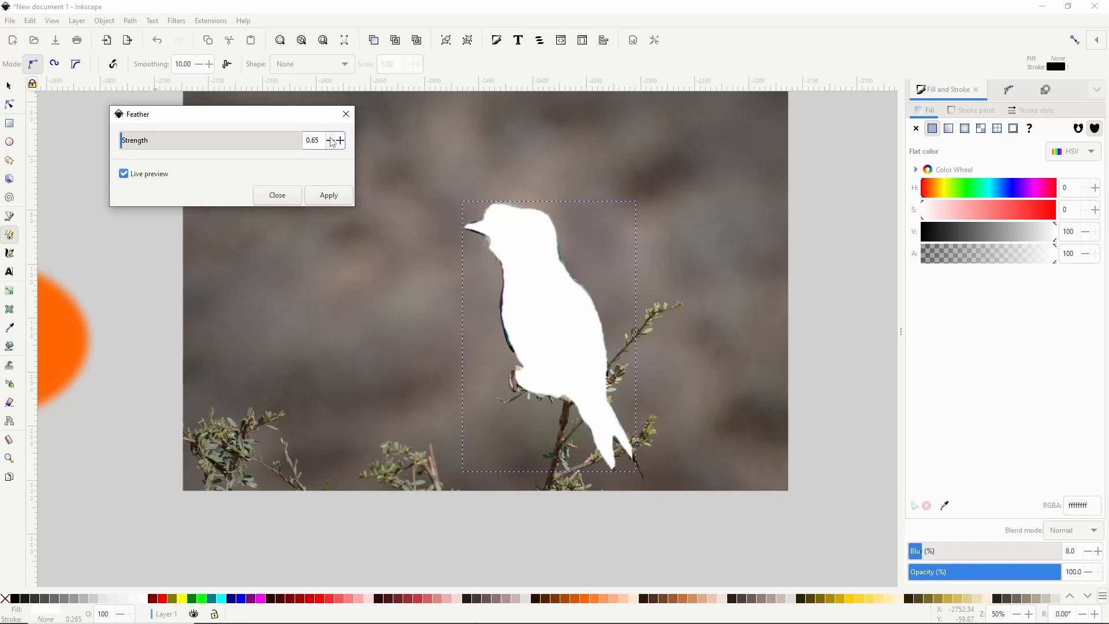
left_click(333, 141)
left_click(341, 140)
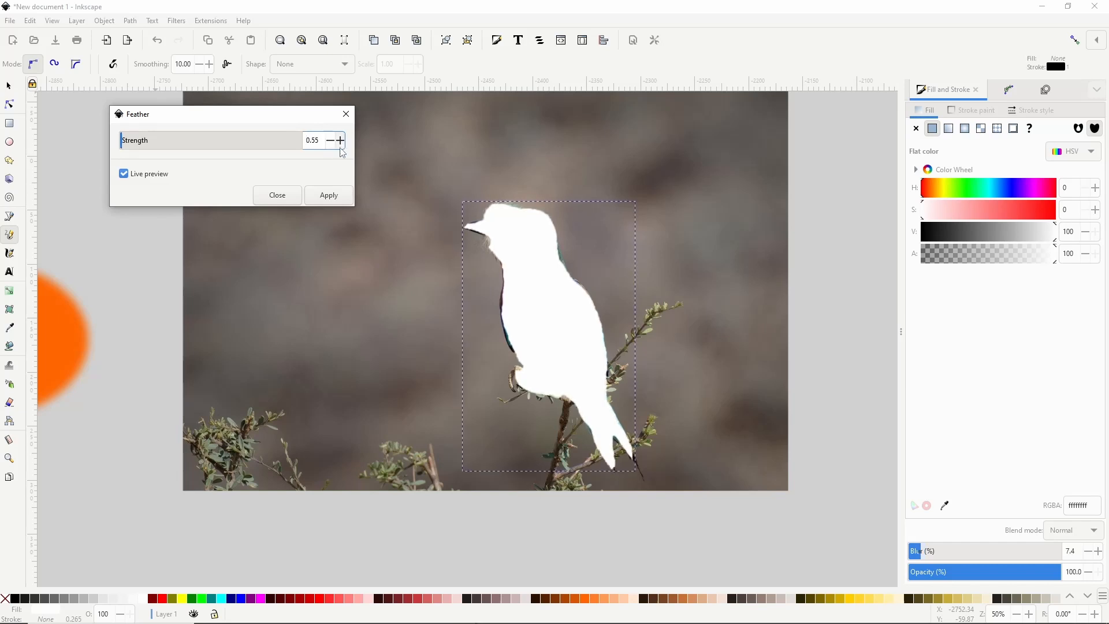
left_click(311, 197)
left_click(280, 194)
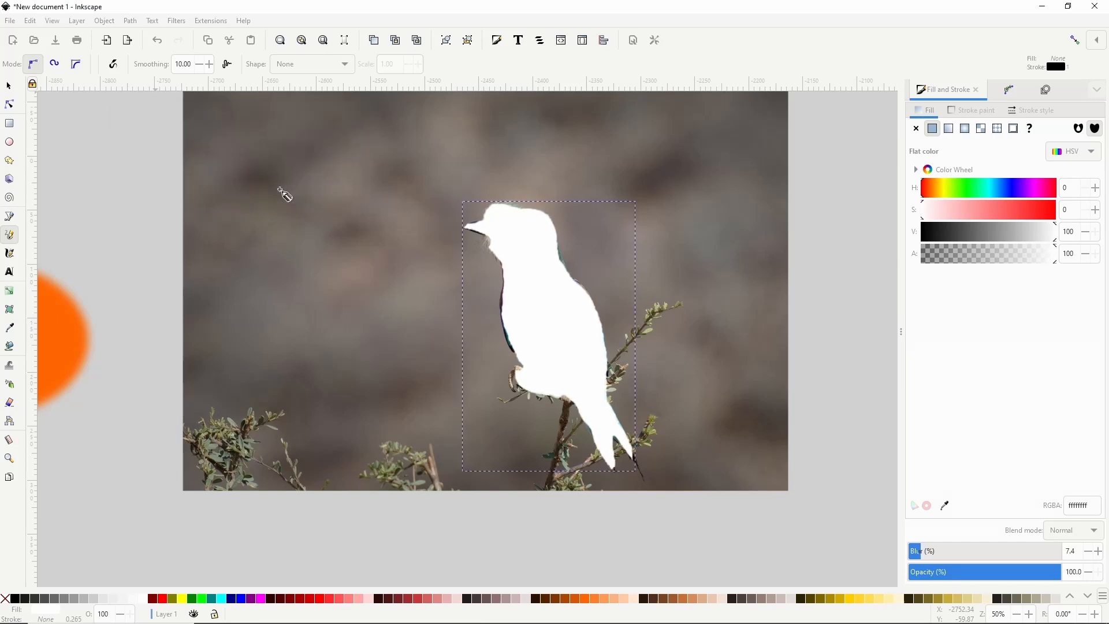
Set the feathered silhouette as a mask on the bird photo and move the masked bird up and to the left
left_click(9, 86)
left_click(406, 310, "shift")
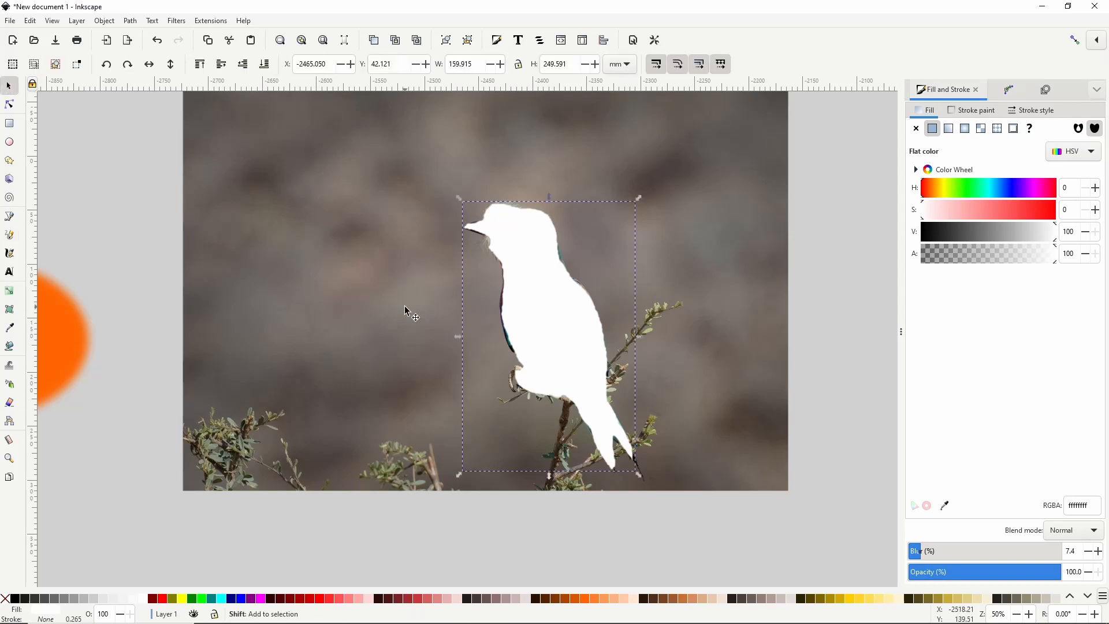
right_click(406, 310)
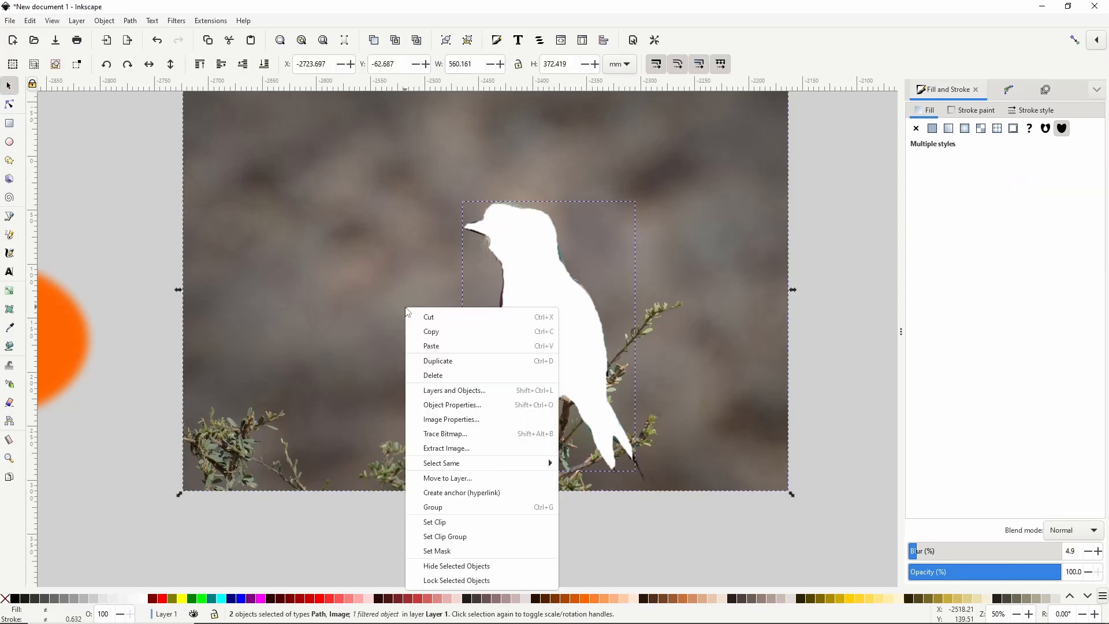
left_click(426, 550)
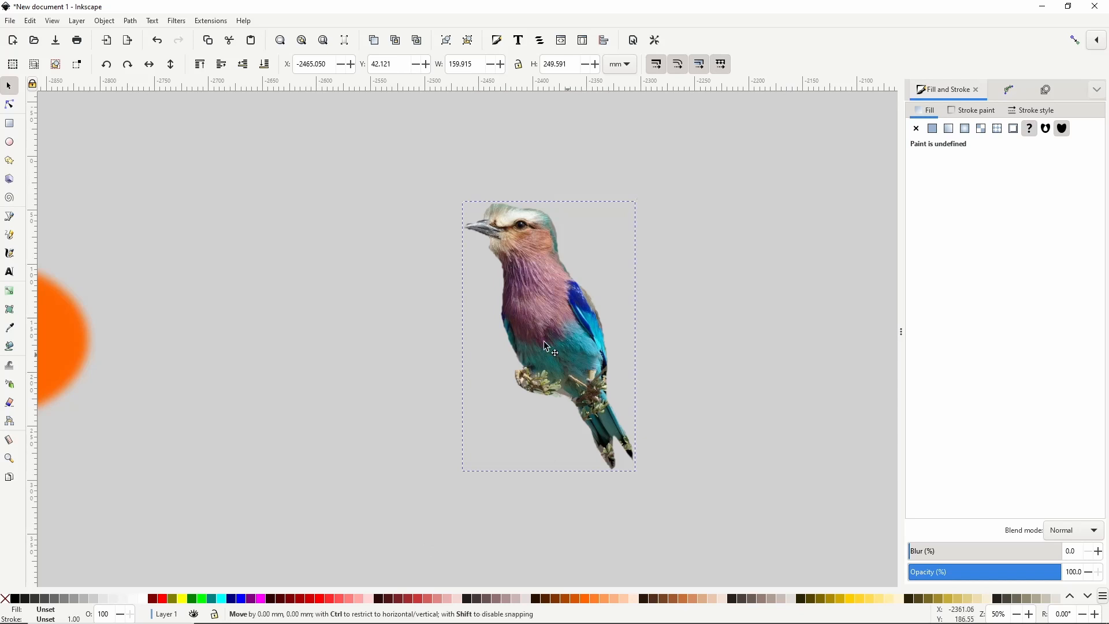
left_click_drag(598, 409, 534, 382)
Release the bird photo's mask, set the silhouette as a clip instead, and examine the cut-out's edges up close
scroll(540, 287, "up", 2)
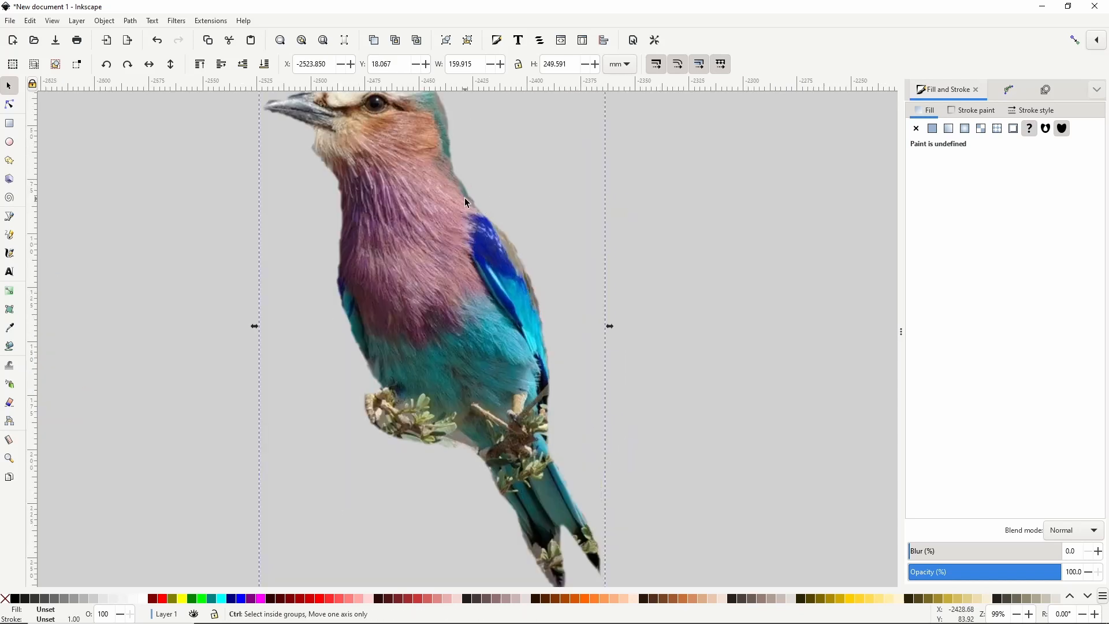
scroll(431, 141, "down", 2)
scroll(435, 170, "up", 1)
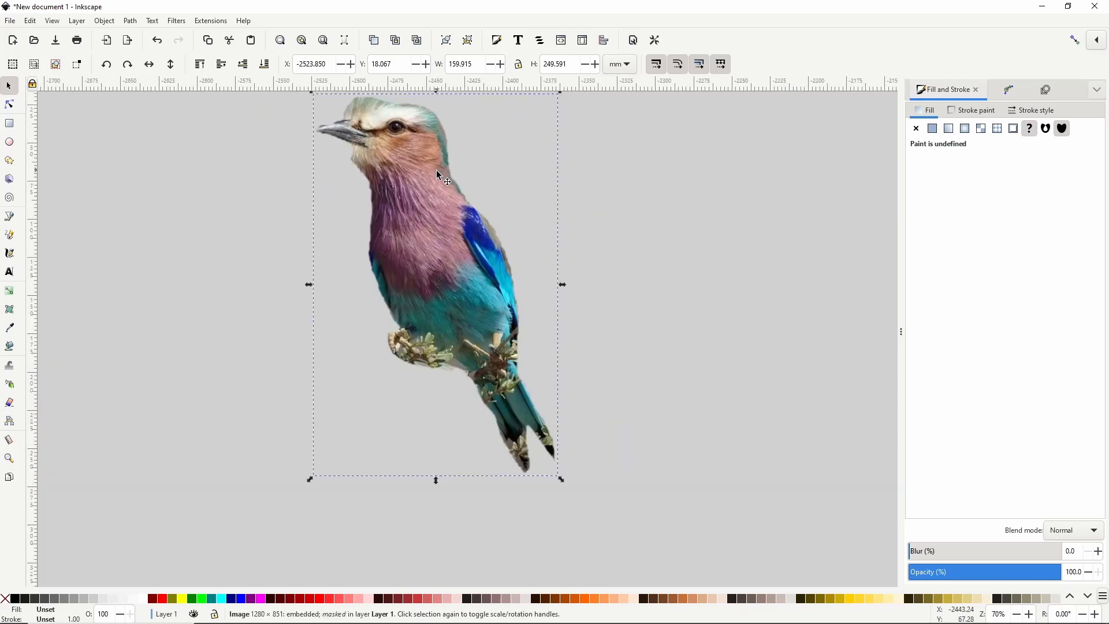
scroll(441, 231, "down", 1)
right_click(445, 250)
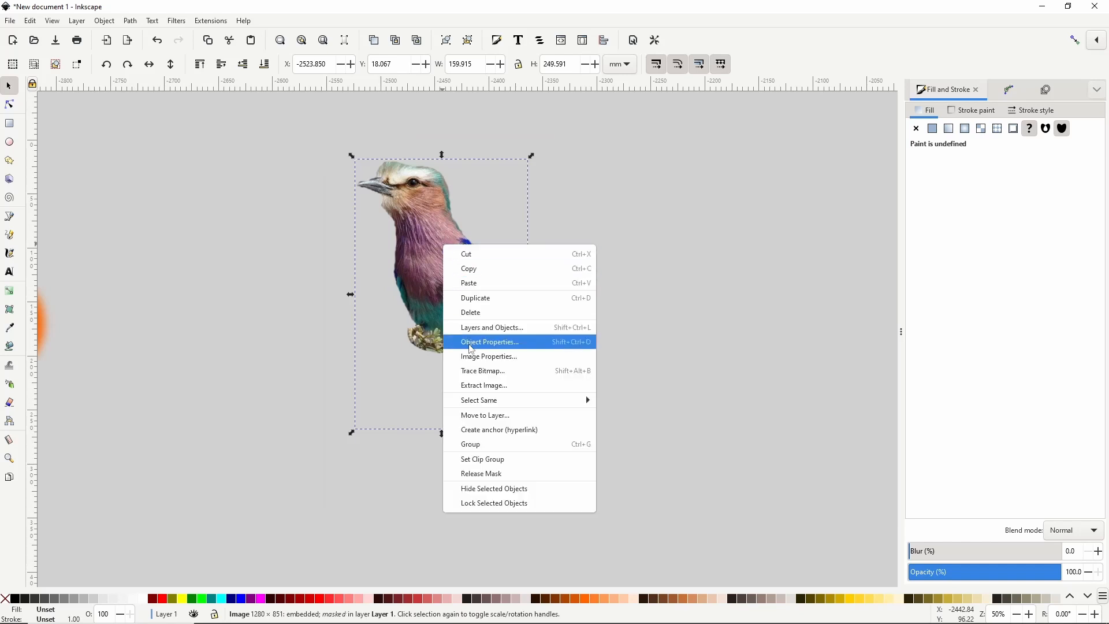
left_click(481, 473)
right_click(456, 305)
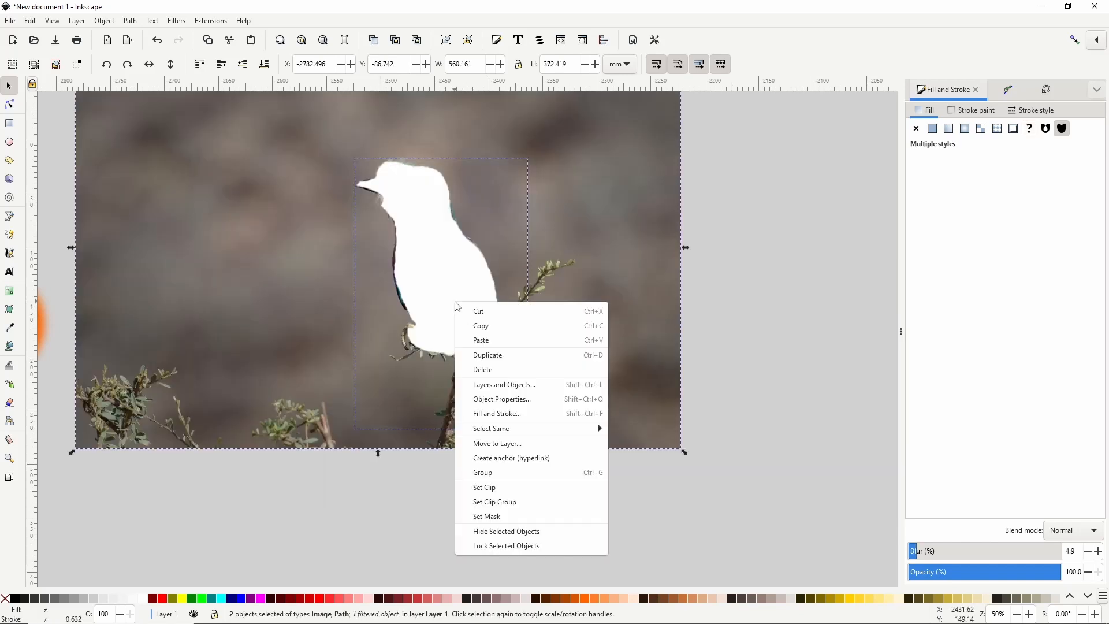
left_click(482, 489)
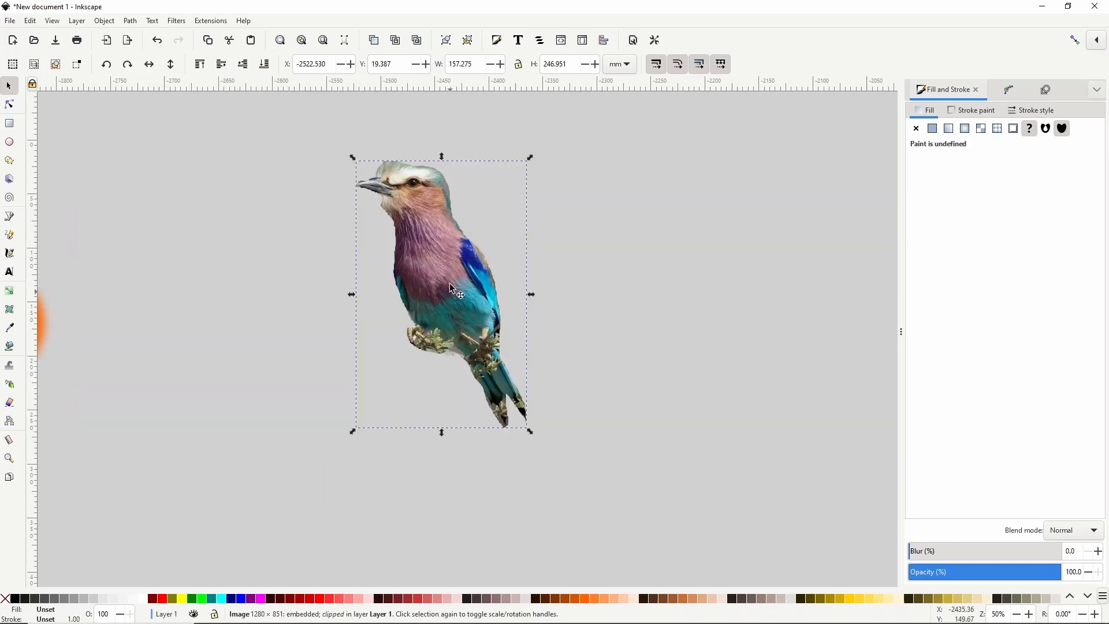
scroll(490, 269, "up", 3)
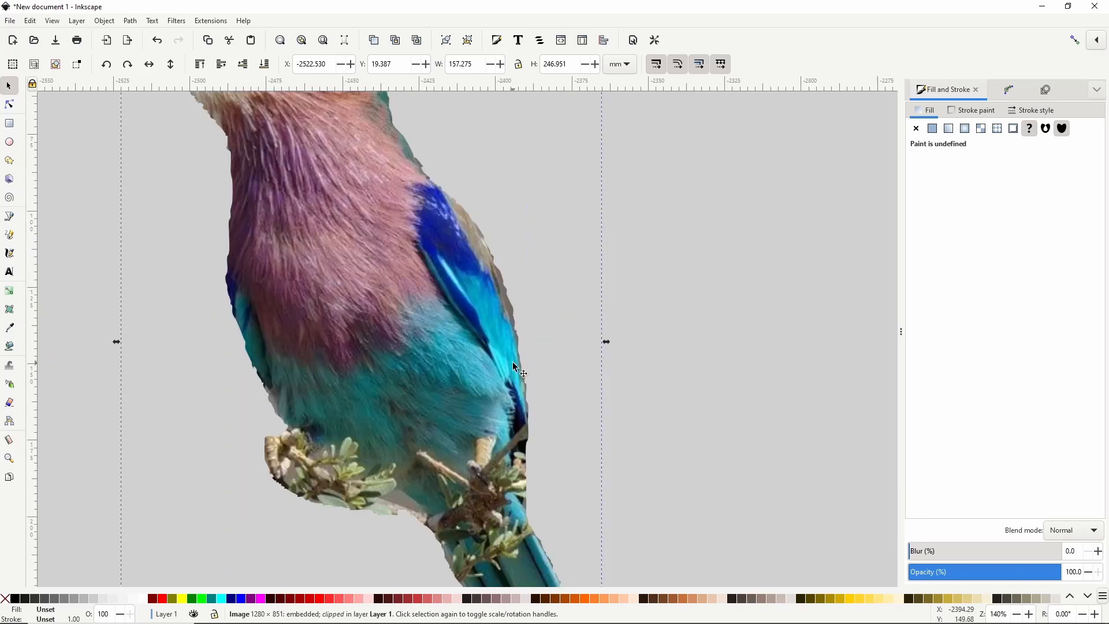
scroll(395, 350, "up", 5)
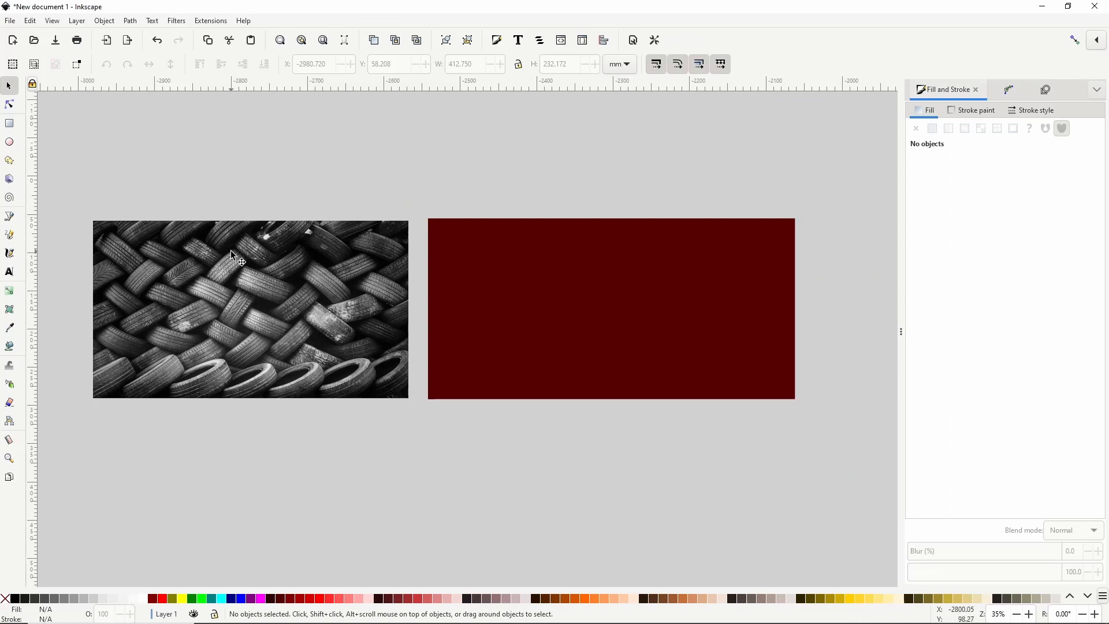
Place the tyre photo over the dark red rectangle and set it as a mask on the rectangle
left_click_drag(231, 251, 602, 251)
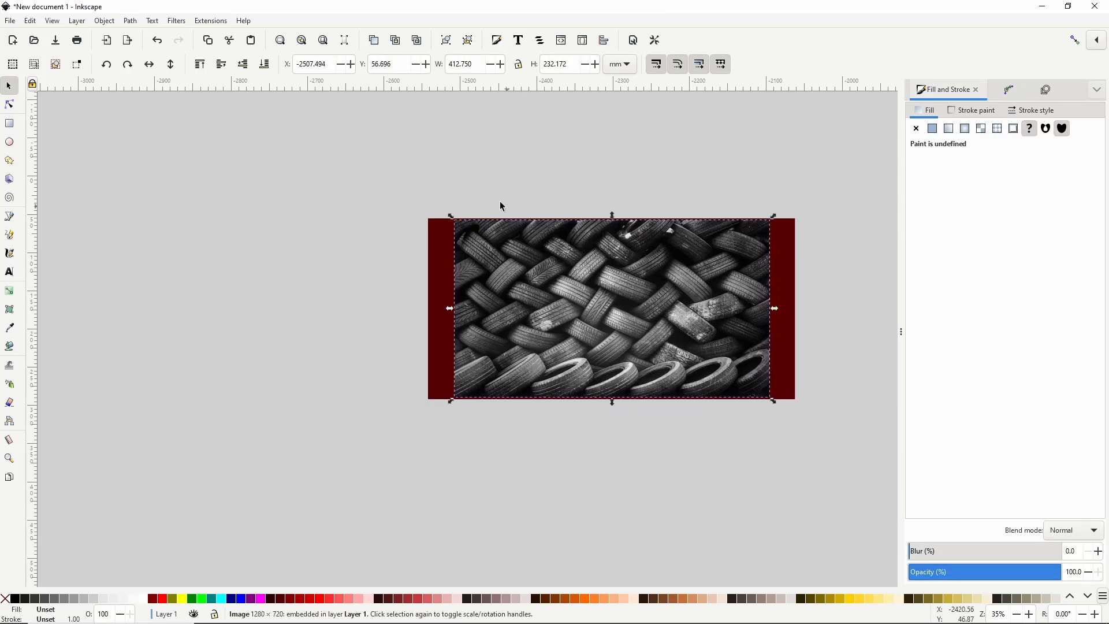
left_click_drag(372, 163, 802, 433)
right_click(704, 354)
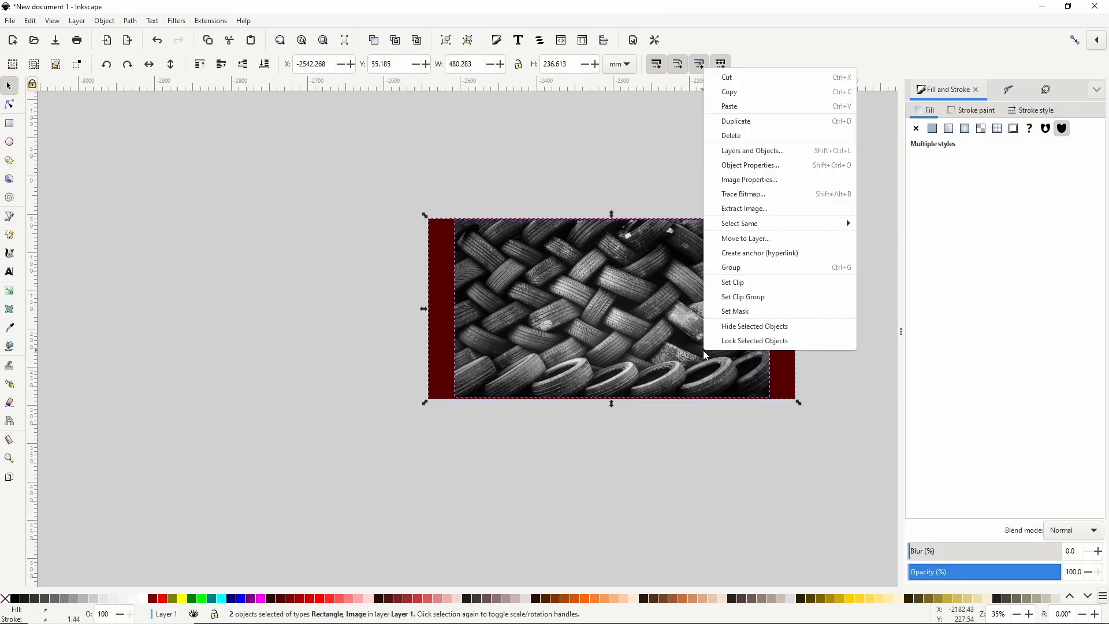
left_click(735, 311)
Move the tyre-masked rectangle to the left and enlarge it proportionally to about 676 × 380 mm
left_click_drag(640, 305, 485, 305)
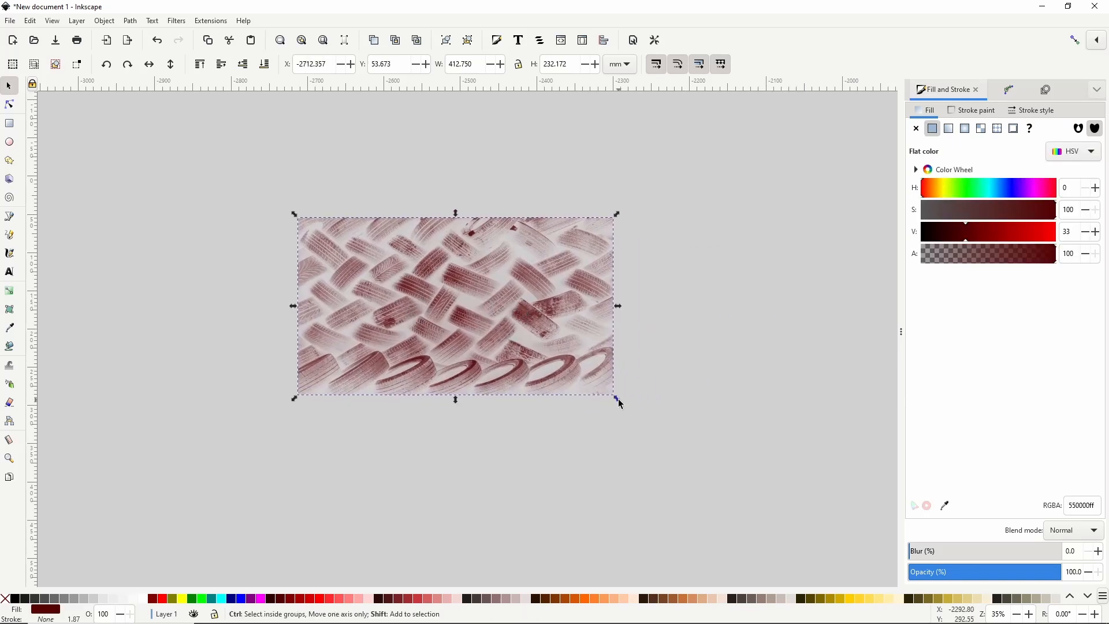
left_click_drag(618, 399, 718, 455)
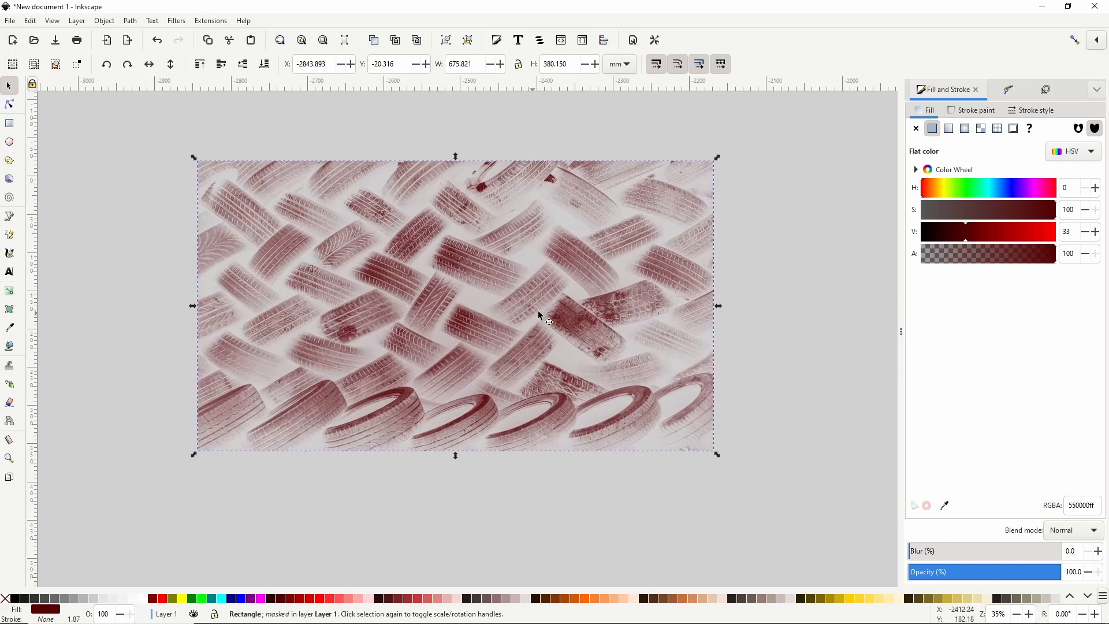
Give the tyre-masked rectangle a linear gradient from dark red to an opaque teal, adding and recolouring a middle stop at offset 0.50
left_click(949, 130)
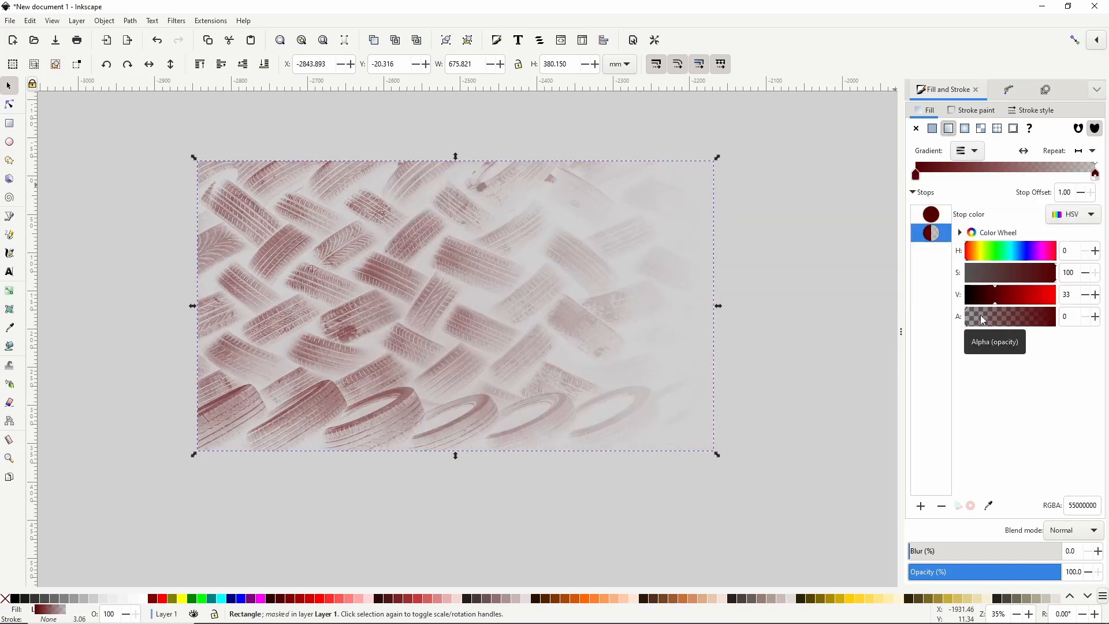
left_click_drag(981, 317, 1087, 310)
left_click(1013, 260)
left_click(921, 507)
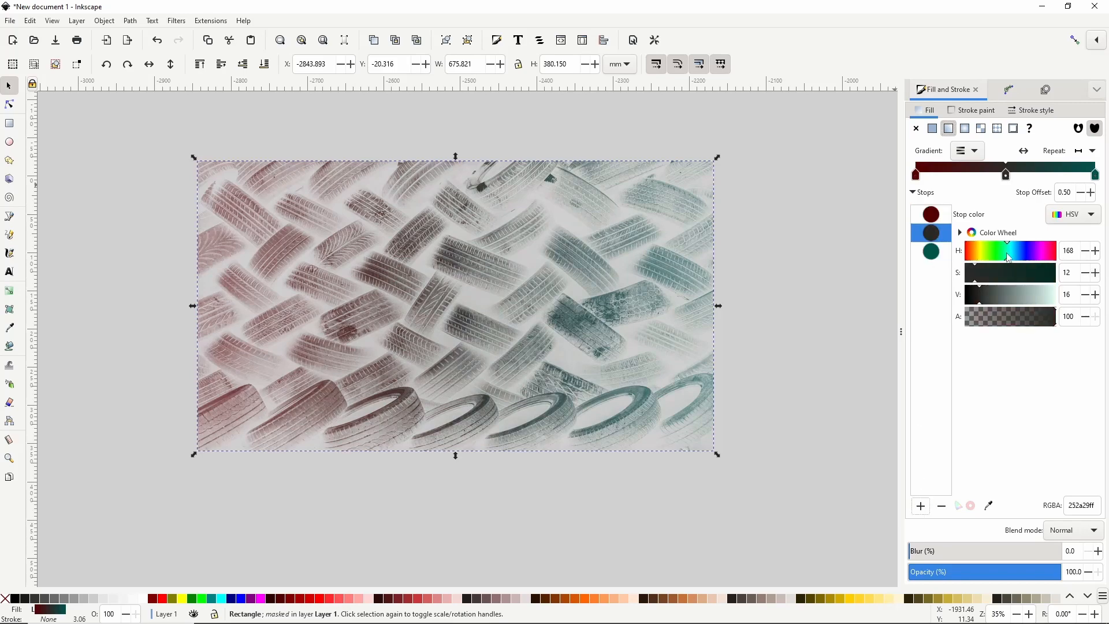
mouse_move(1009, 259)
left_mouse_down()
mouse_move(1046, 258)
mouse_move(1018, 279)
mouse_move(997, 274)
left_mouse_up()
left_click(1020, 297)
left_click(1026, 255)
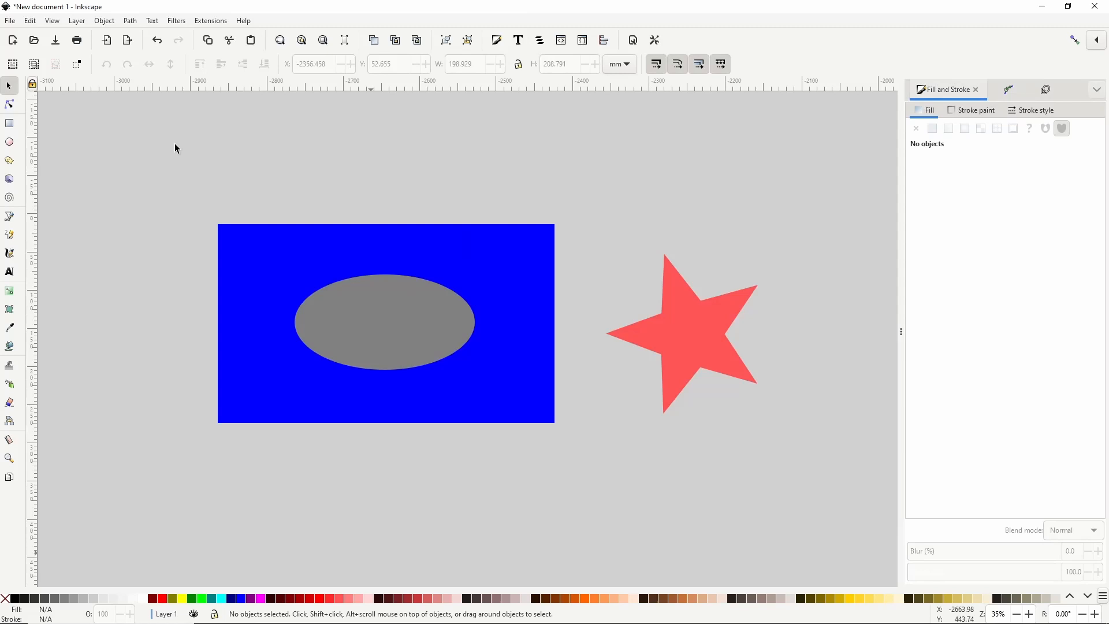
Set the grey ellipse as an inverse mask on the blue rectangle and move the masked rectangle up and to the left
left_click_drag(136, 156, 588, 489)
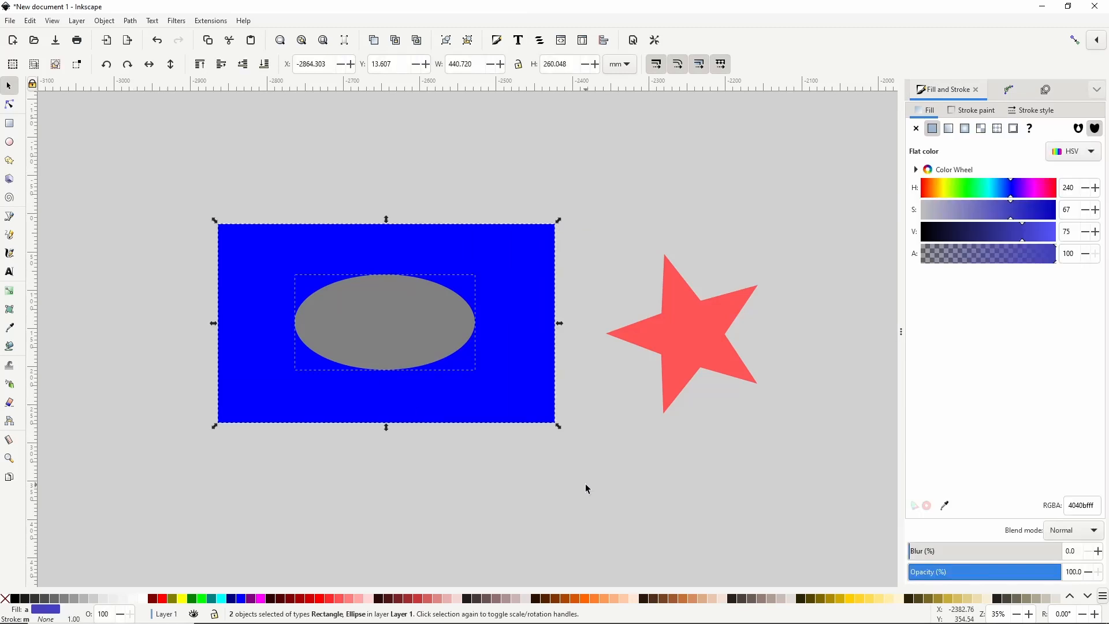
left_click(104, 21)
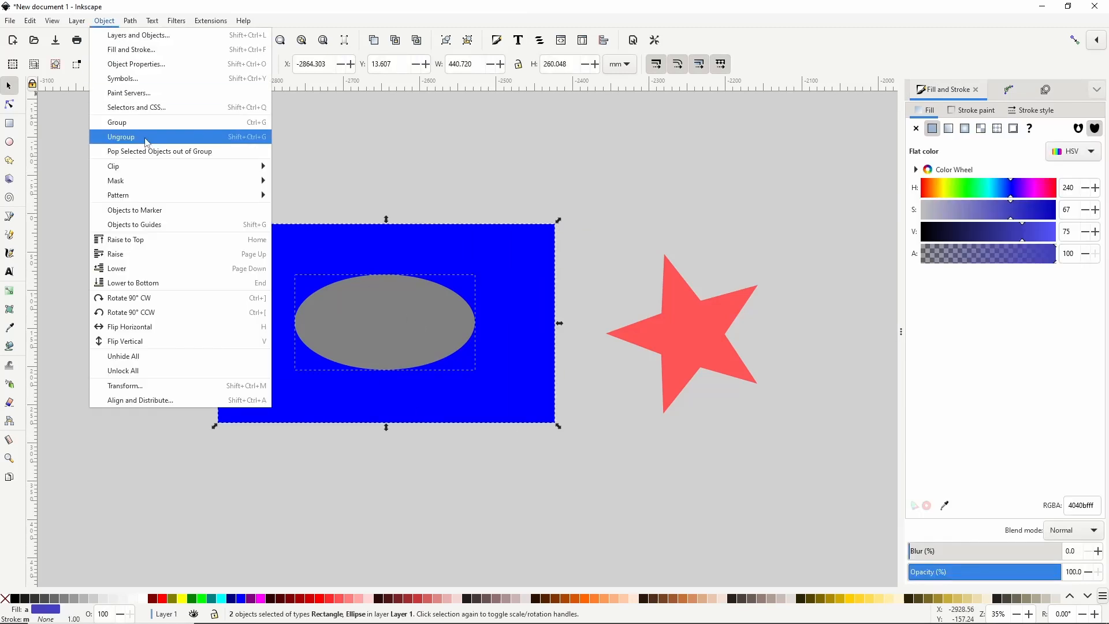
mouse_move(166, 181)
left_click(325, 199)
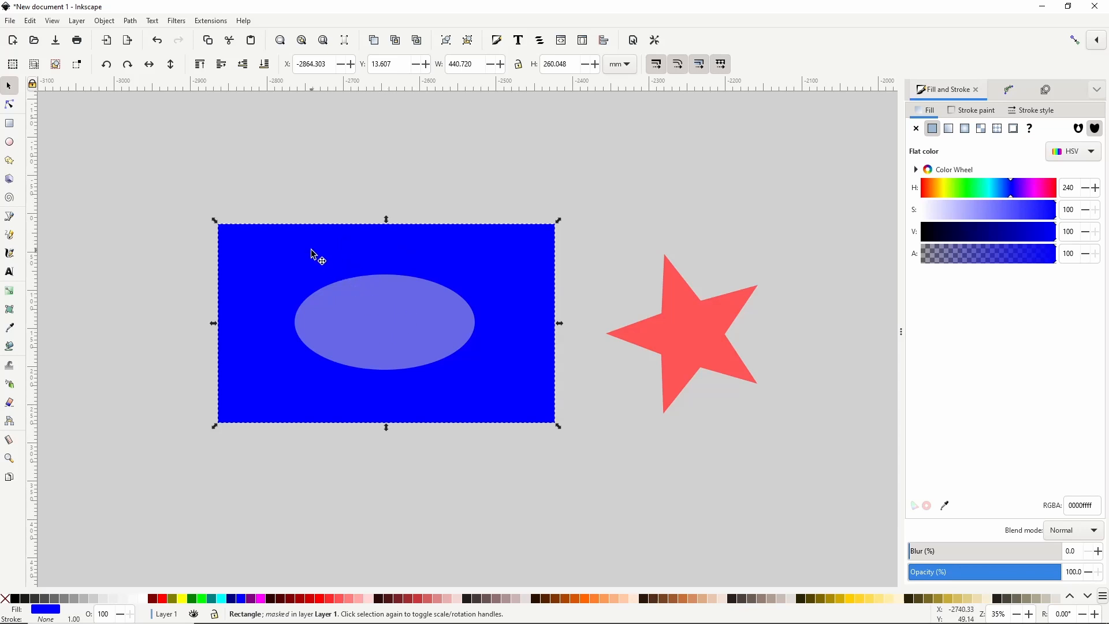
left_click_drag(349, 257, 308, 237)
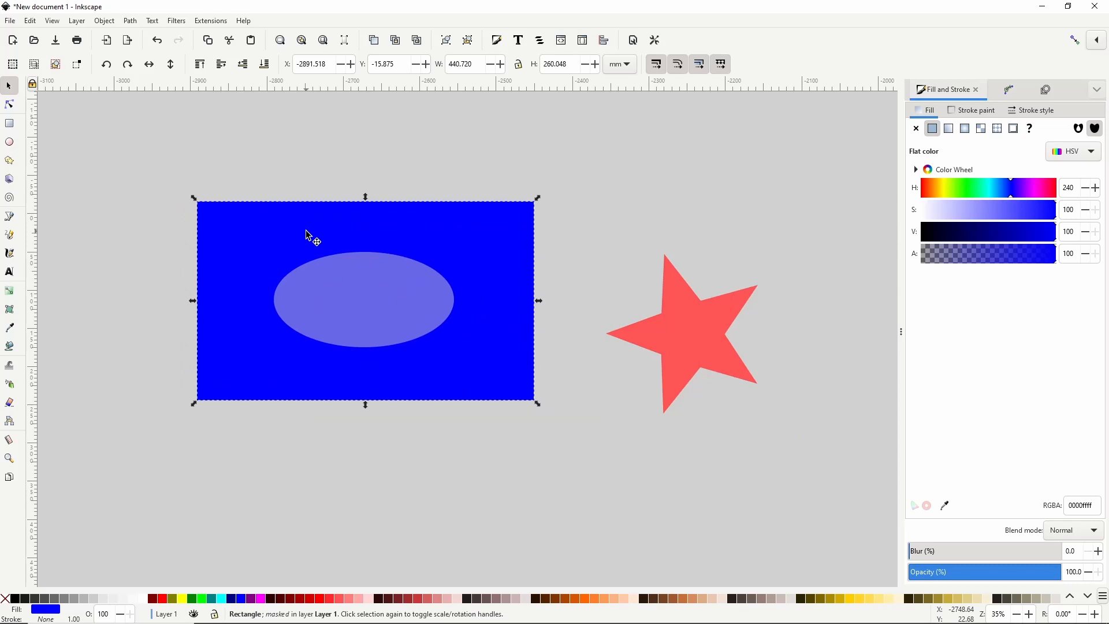
Invert the blue rectangle's power mask and set its background colour to black, toggling the inversion off and on to compare
left_click(1013, 91)
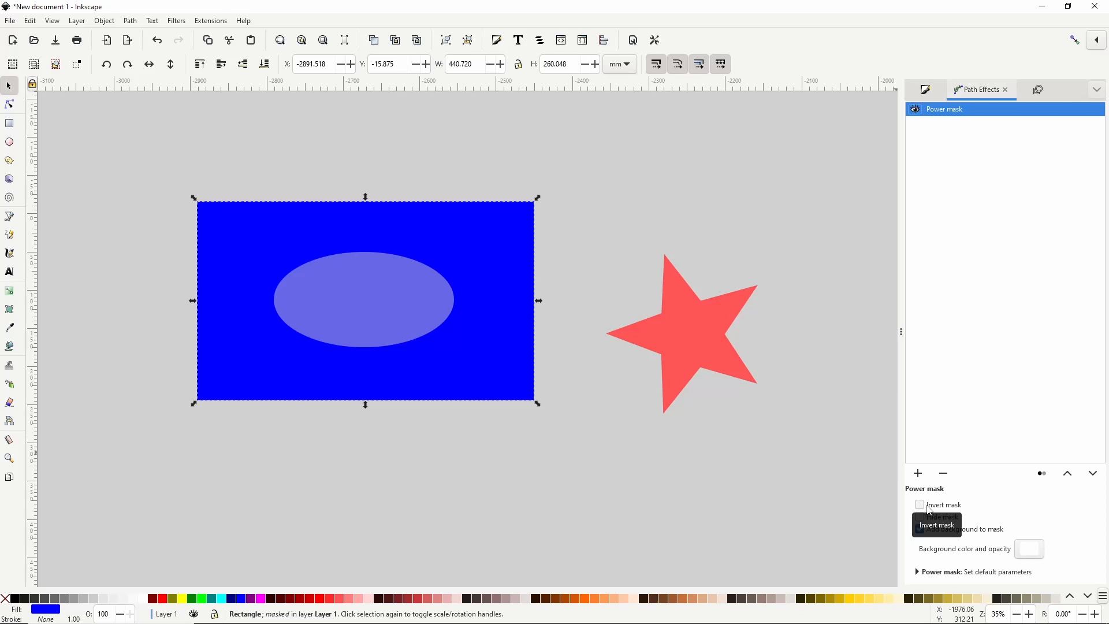
left_click(930, 510)
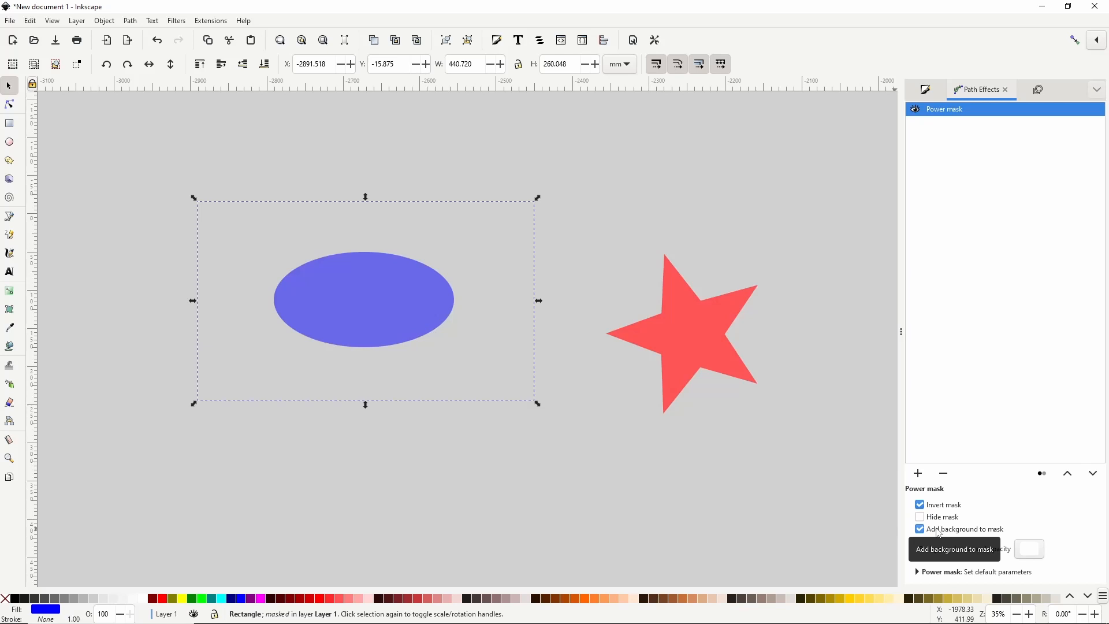
left_click(1029, 552)
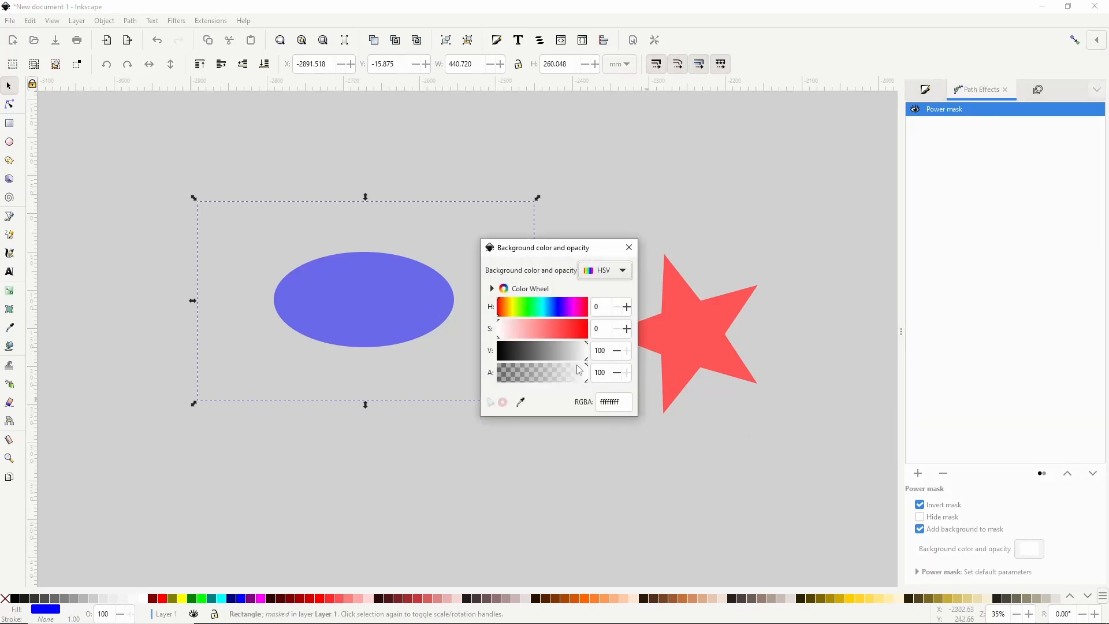
left_click_drag(587, 358, 495, 350)
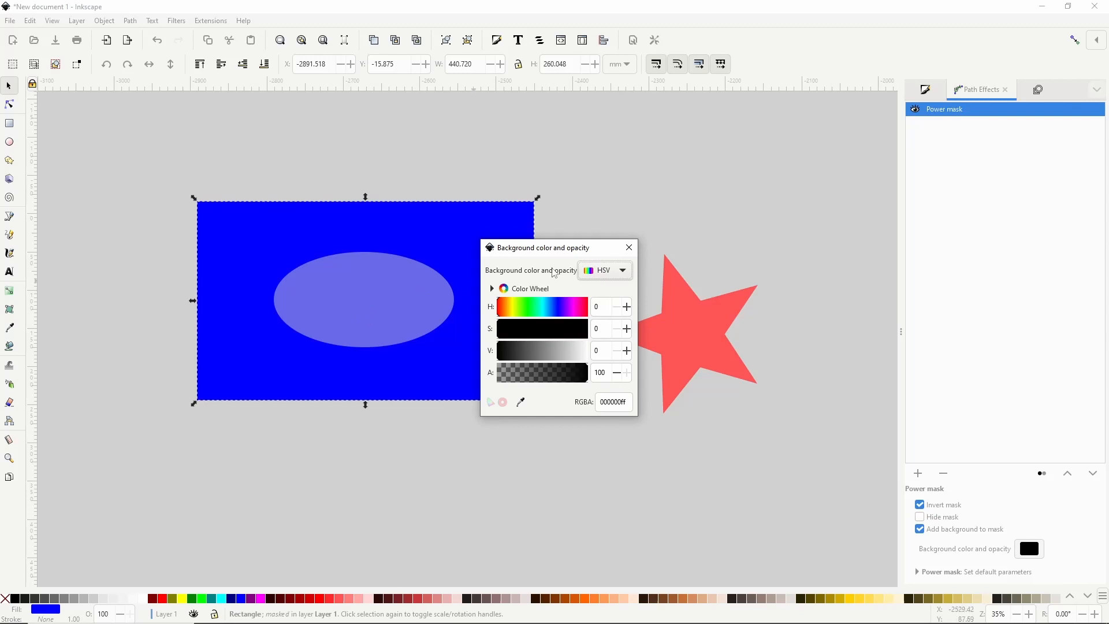
left_click(629, 248)
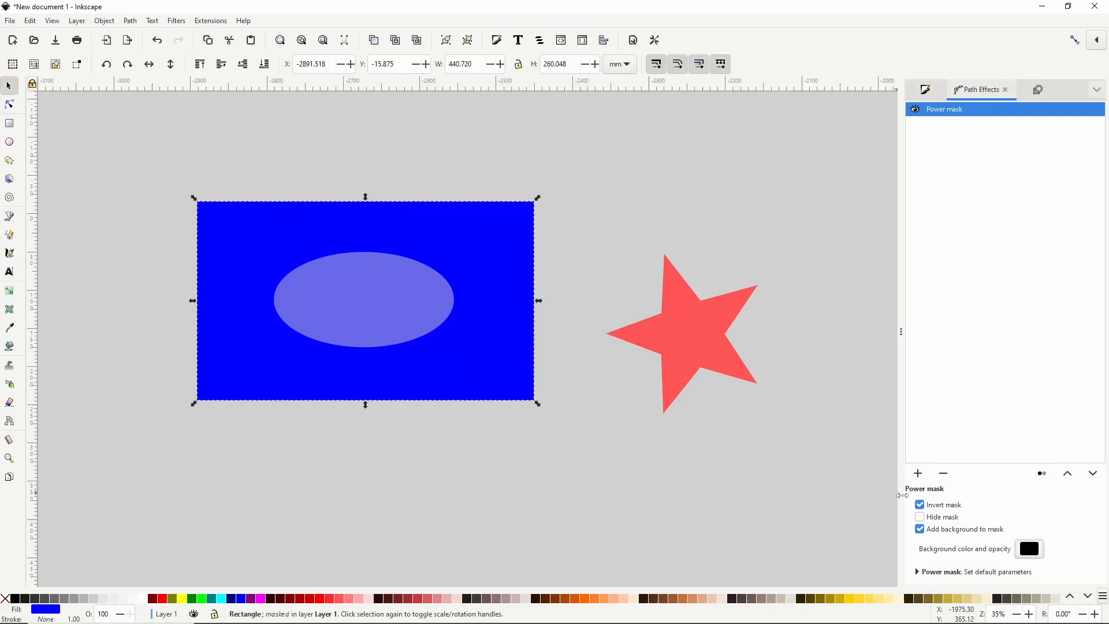
left_click(920, 504)
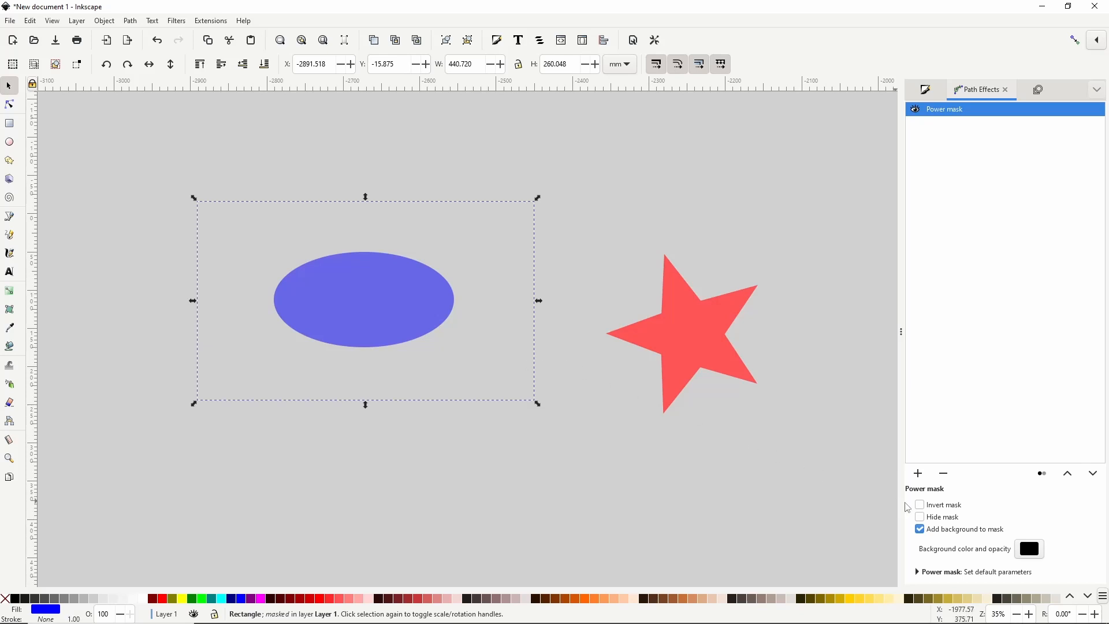
left_click(920, 505)
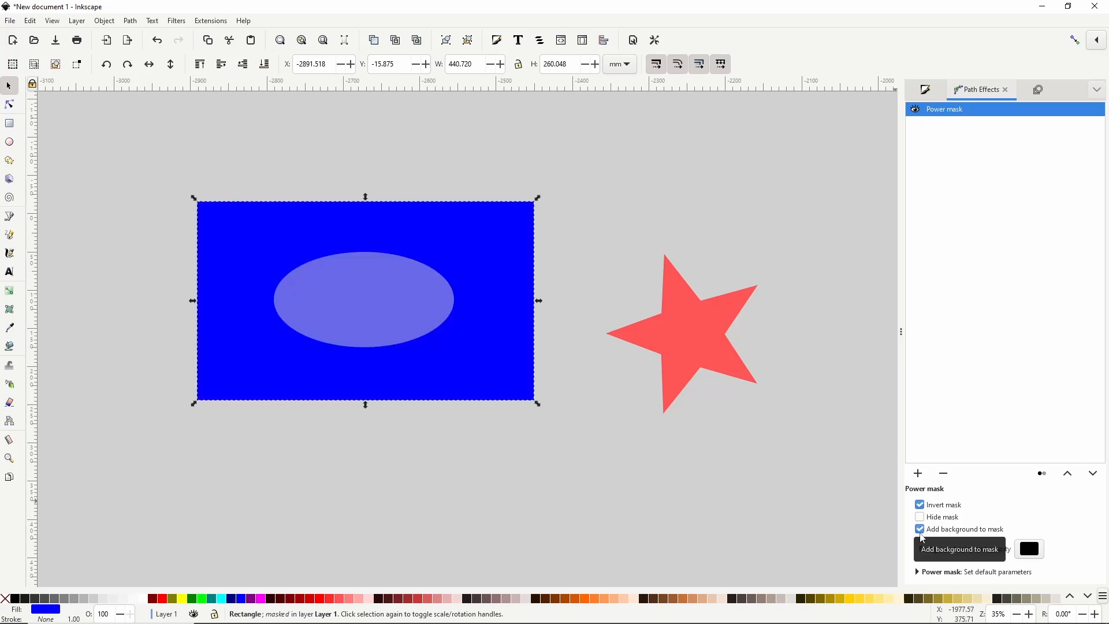
Remove the added background from the rectangle's power mask and try a lighter grey background colour
left_click(920, 530)
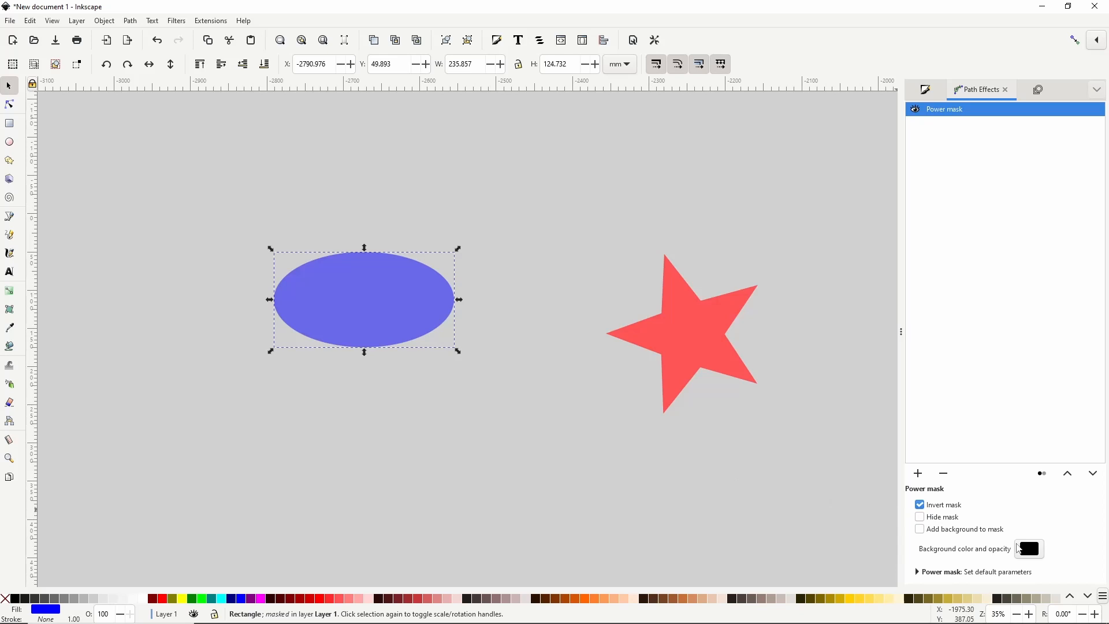
left_click(1026, 554)
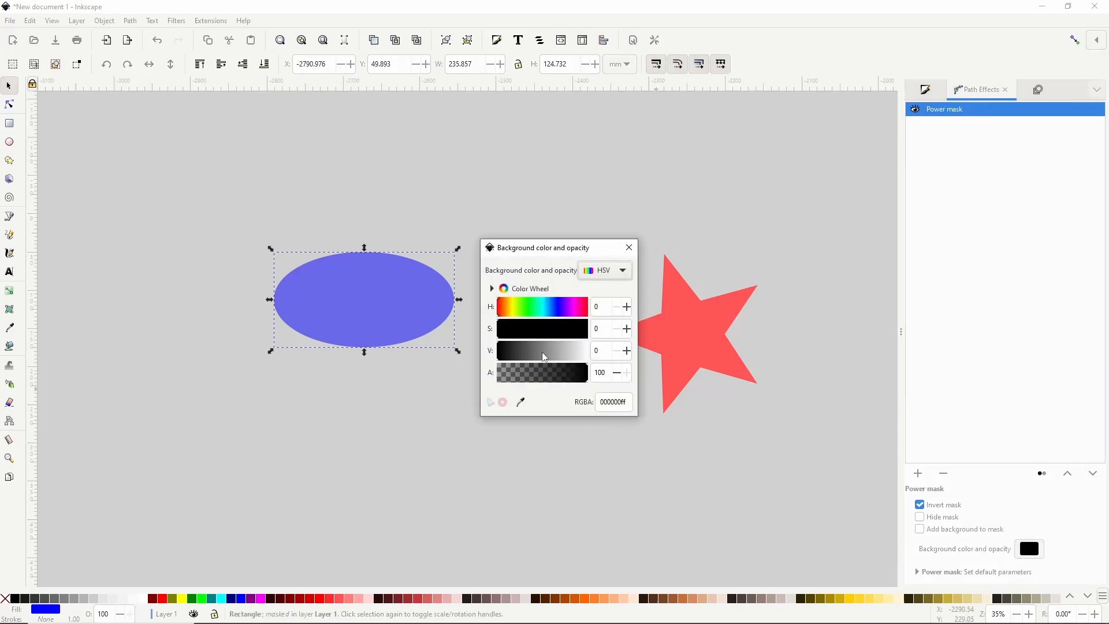
left_click_drag(542, 352, 566, 355)
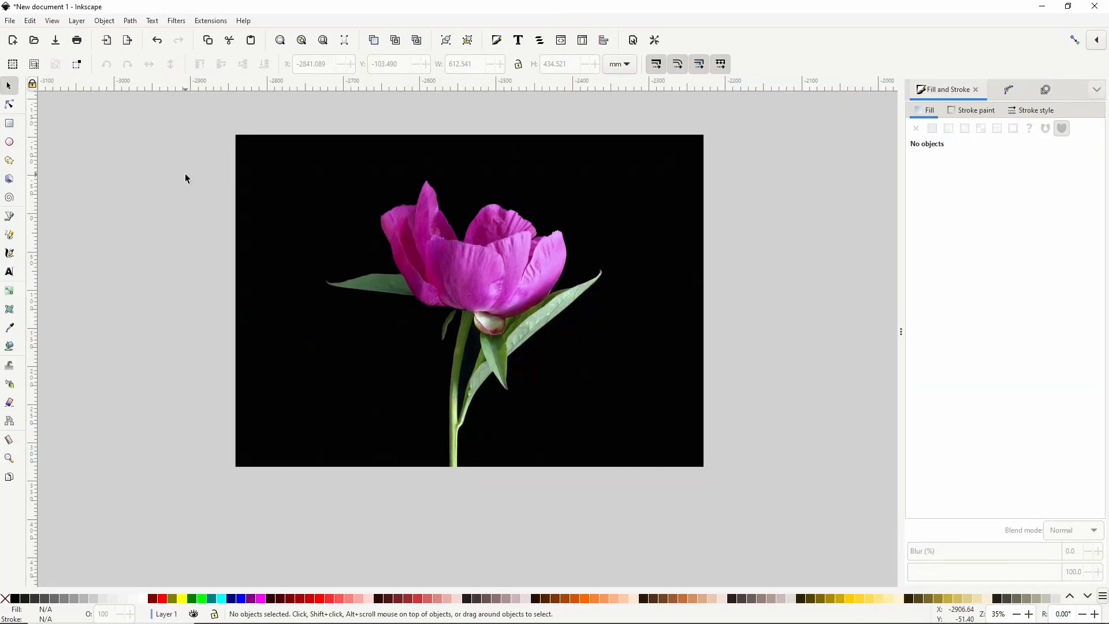
Trace the peony photo into vectors with a multicolour trace using colour detection, 19 scans and stacking
right_click(482, 281)
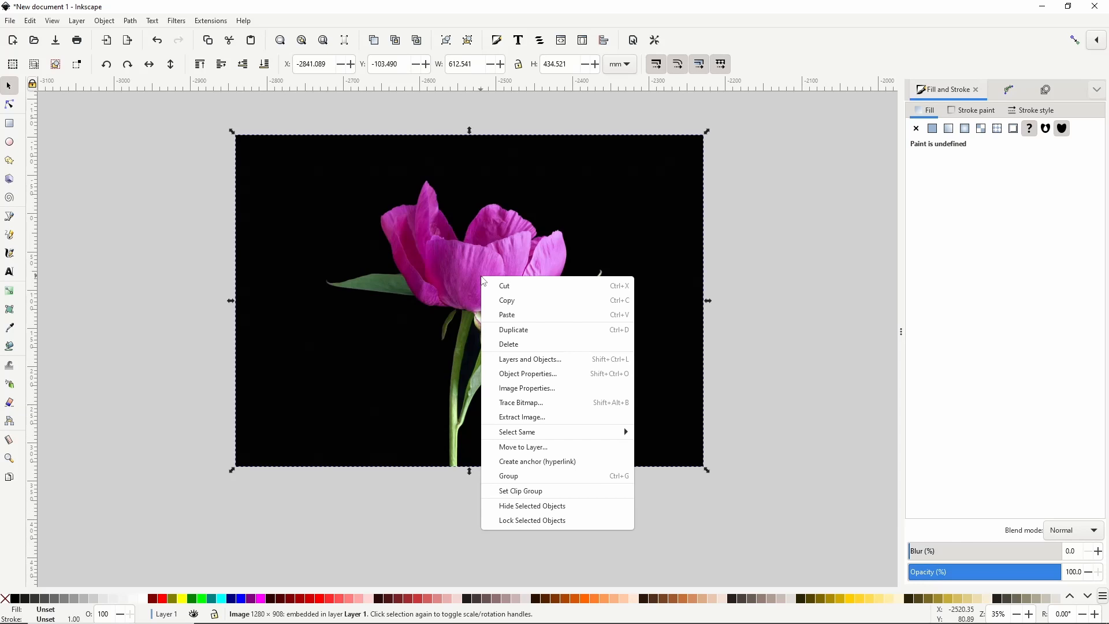
left_click(520, 402)
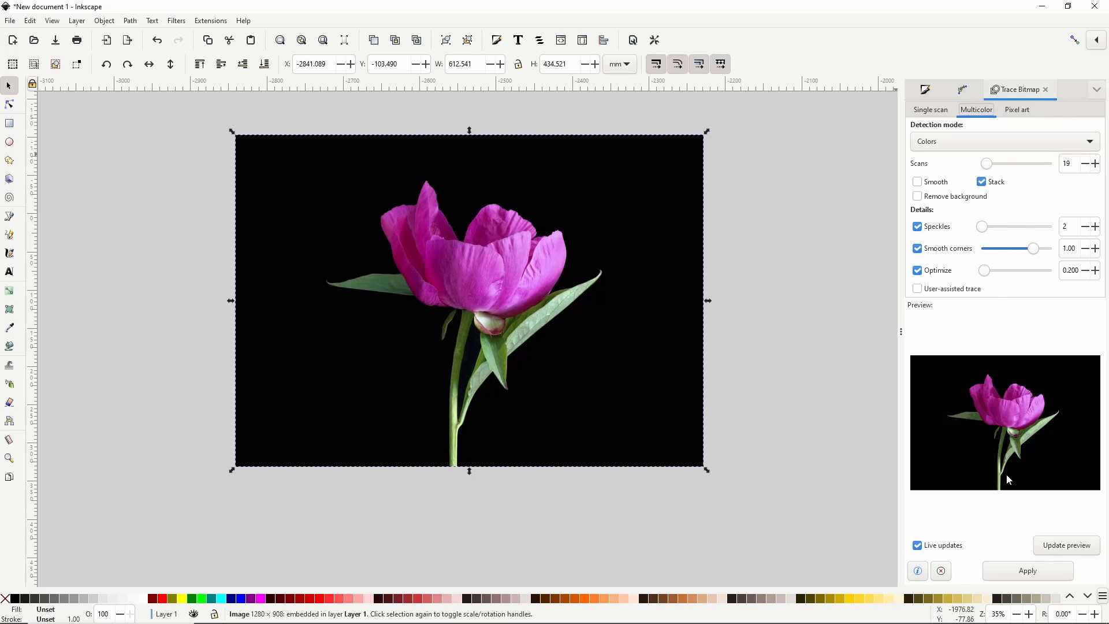
left_click(1022, 569)
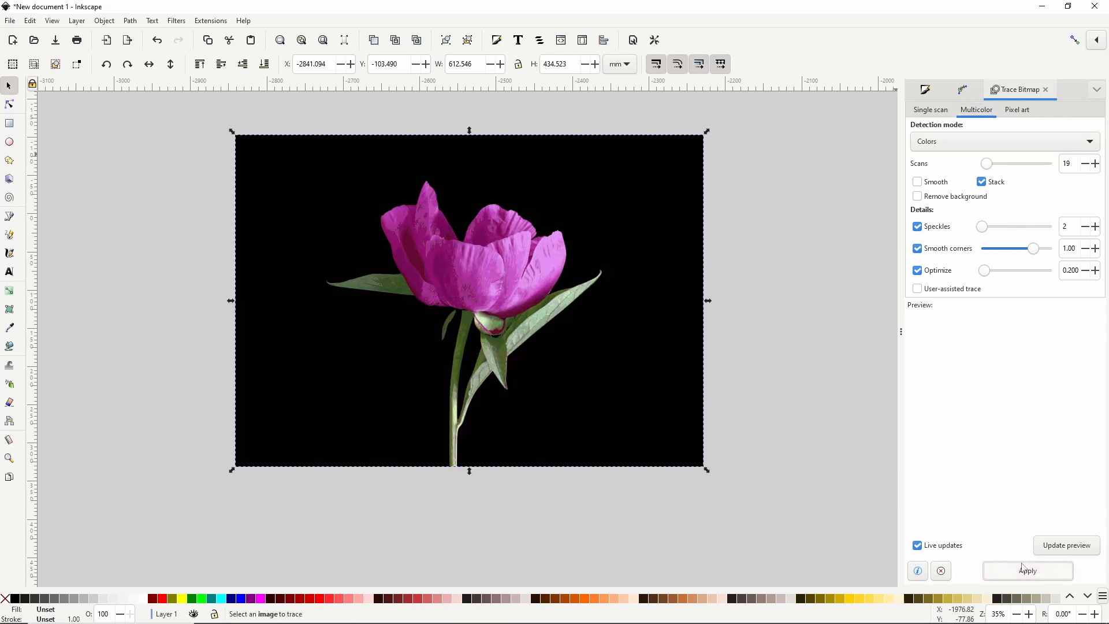
Move the traced flower off the original photo, delete the photo and reposition the trace near the middle of the canvas
mouse_move(504, 279)
left_mouse_down()
mouse_move(605, 341)
mouse_move(507, 173)
left_mouse_up()
left_click(507, 175)
key("Delete")
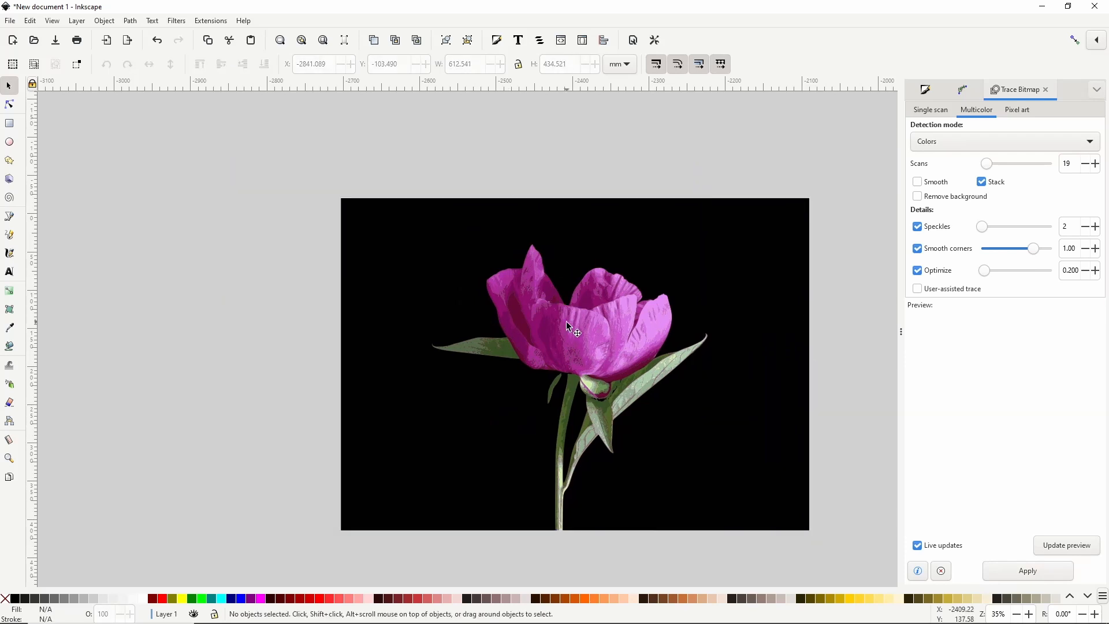
left_click_drag(566, 322, 504, 272)
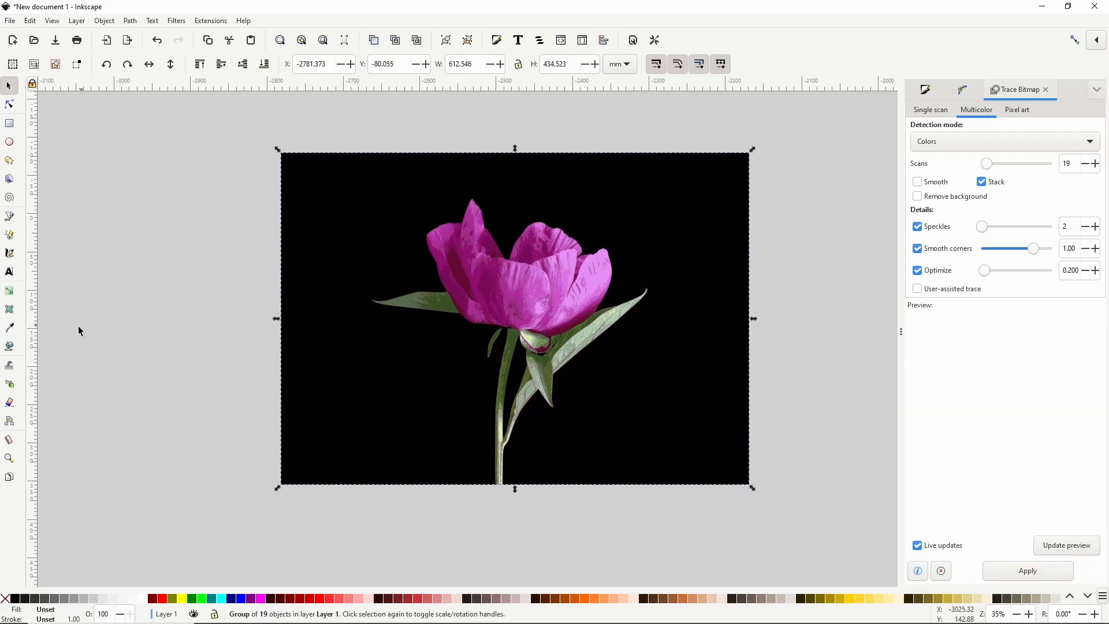
Bucket-fill the black background around the traced flower and the enclosed gap between stem and leaf with the light red fill
left_click(9, 345)
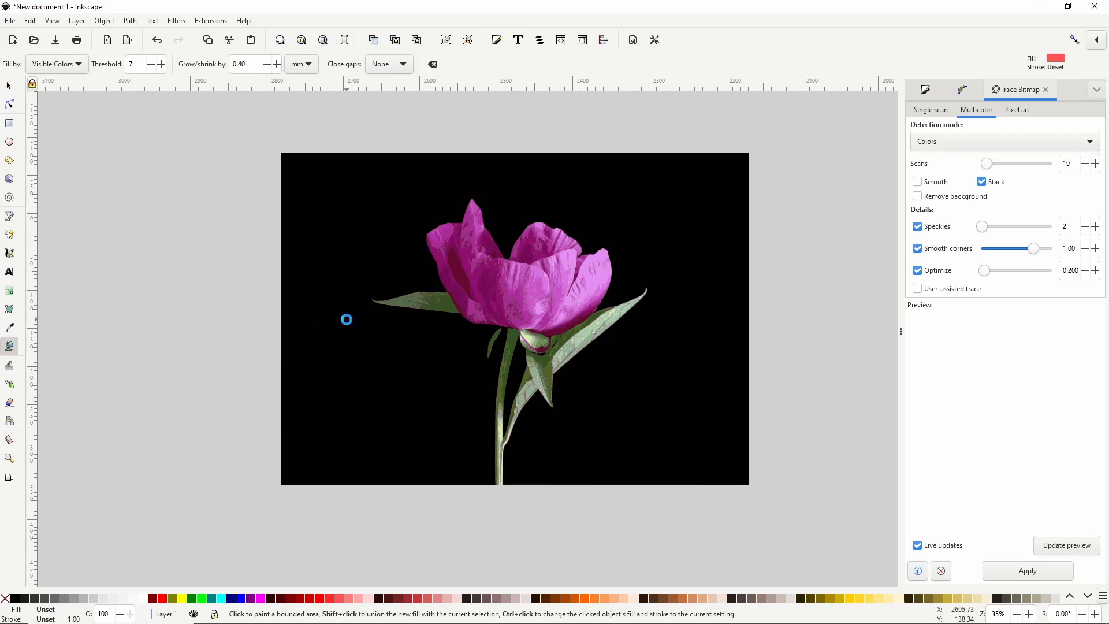
left_click(348, 315)
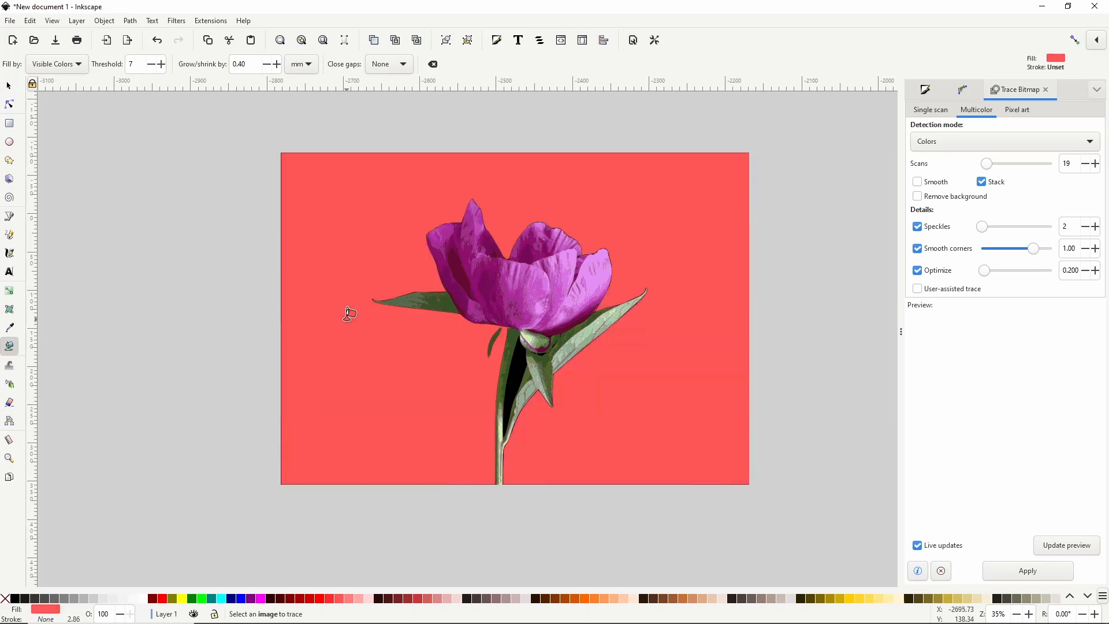
left_click(519, 363)
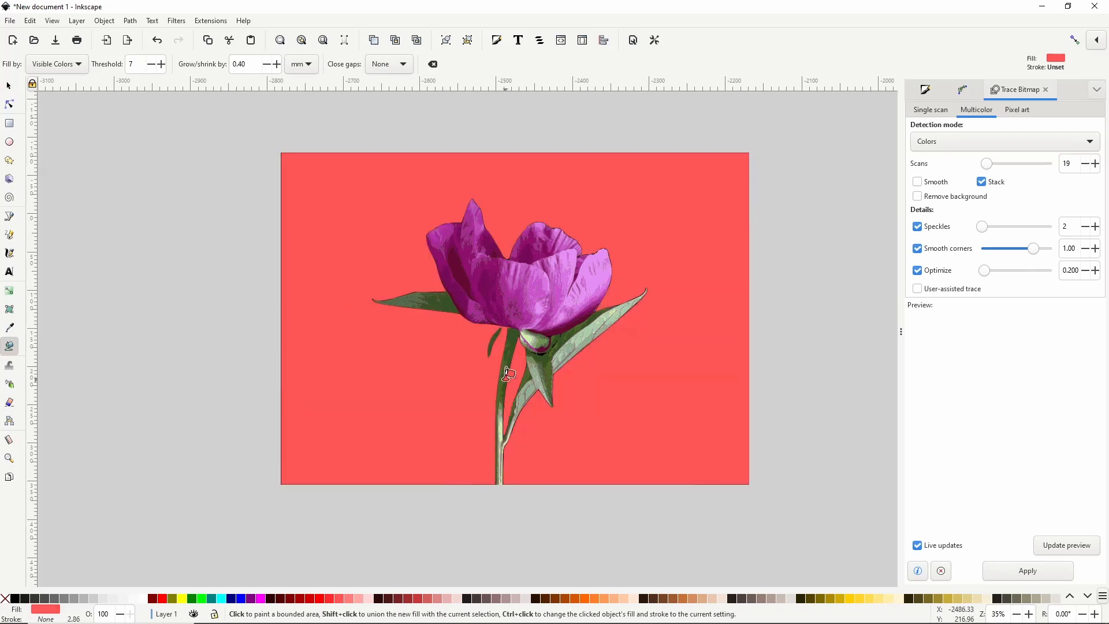
Start the Pen tool in regular Bezier mode for drawing a path on the flower trace
left_click(10, 216)
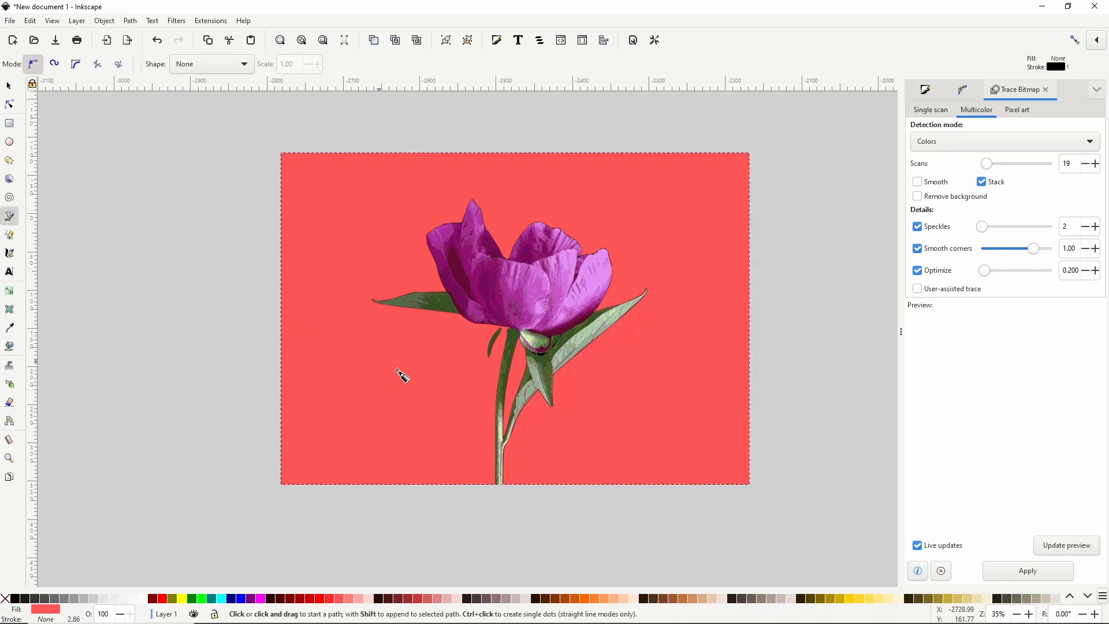
Draw the inner loop of a straight-segment path around the flower, starting and ending just below the stem
left_click(500, 492)
left_click(697, 413)
left_click(687, 198)
left_click(401, 185)
left_click(330, 250)
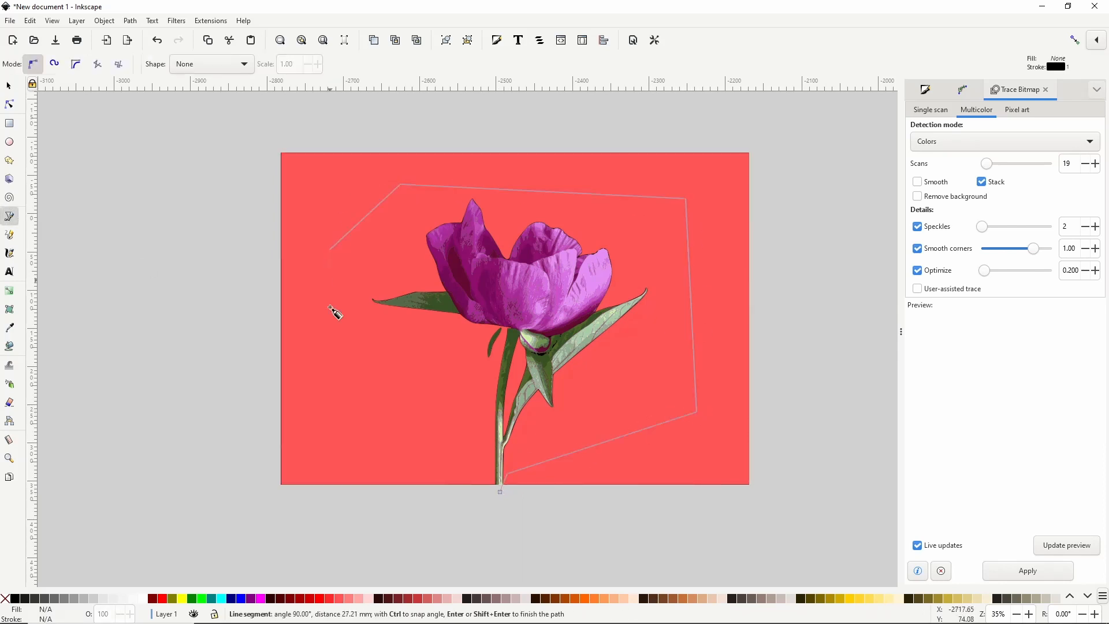
left_click(346, 395)
left_click(368, 461)
left_click(500, 492)
Continue the outline around the outside of the red background and close it just below the stem
left_click(500, 491)
left_click(253, 506)
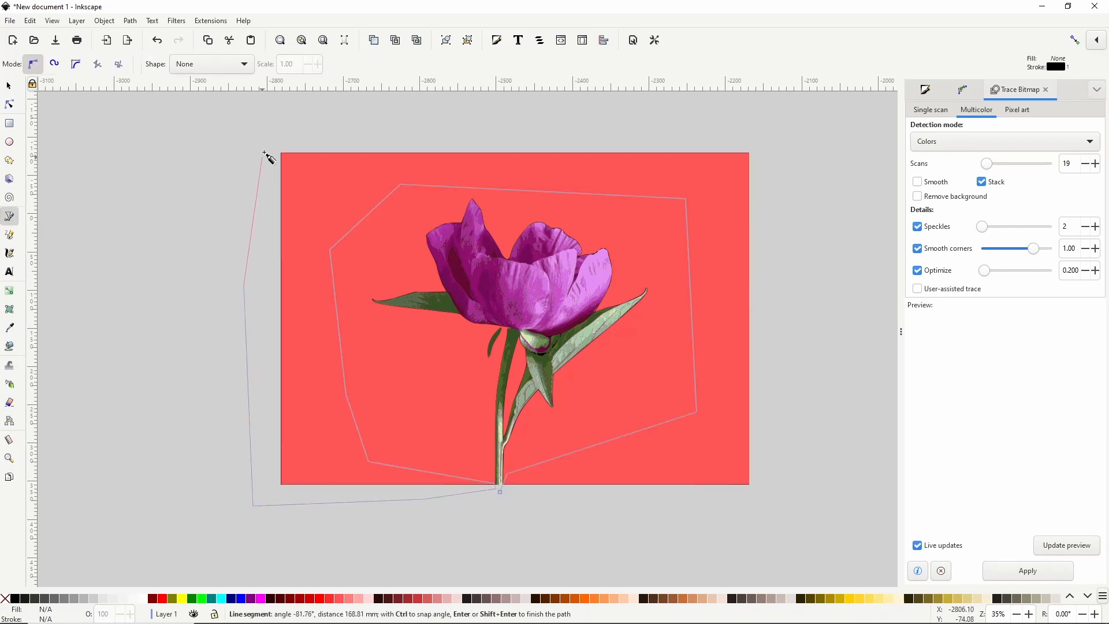
left_click(266, 123)
left_click(795, 138)
left_click(774, 530)
left_click(500, 492)
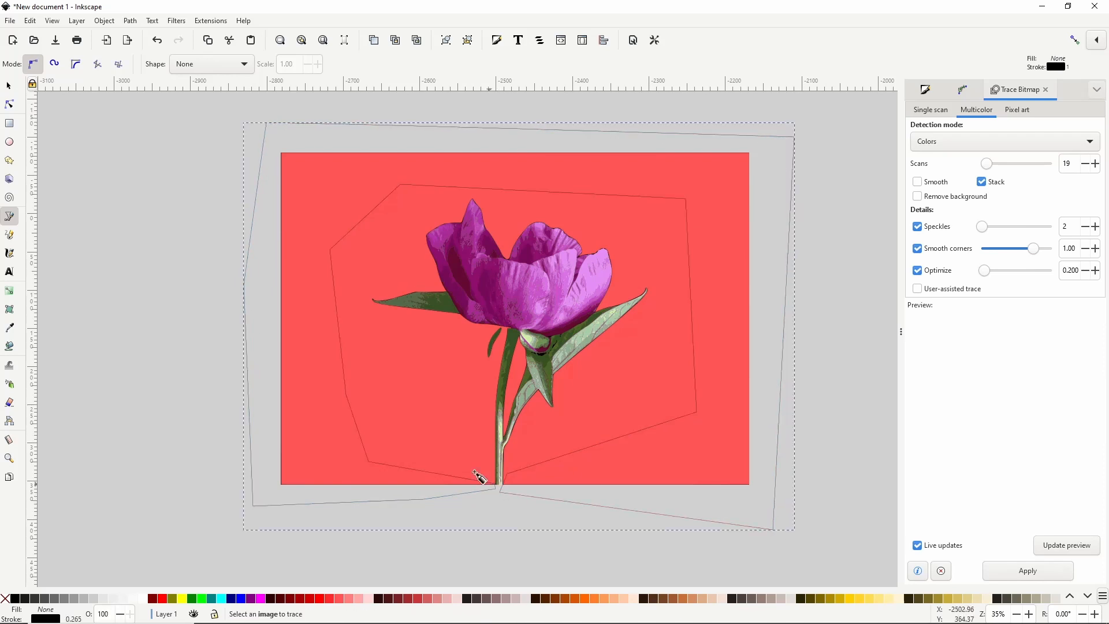
Select the new outline together with the red background and merge them with Union
left_click(9, 86)
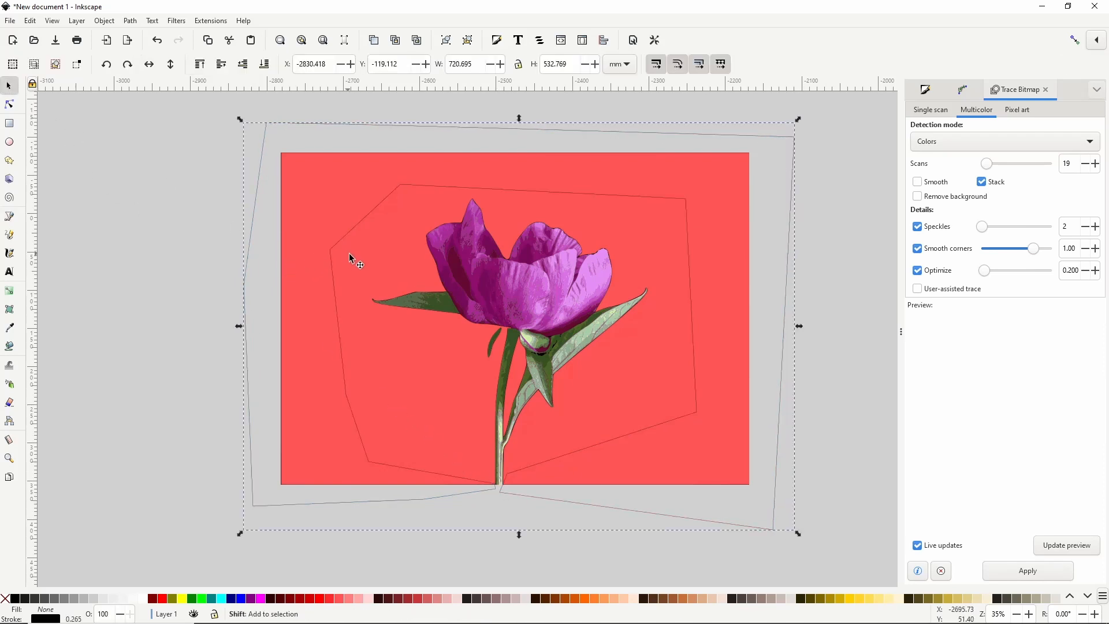
left_click(132, 21)
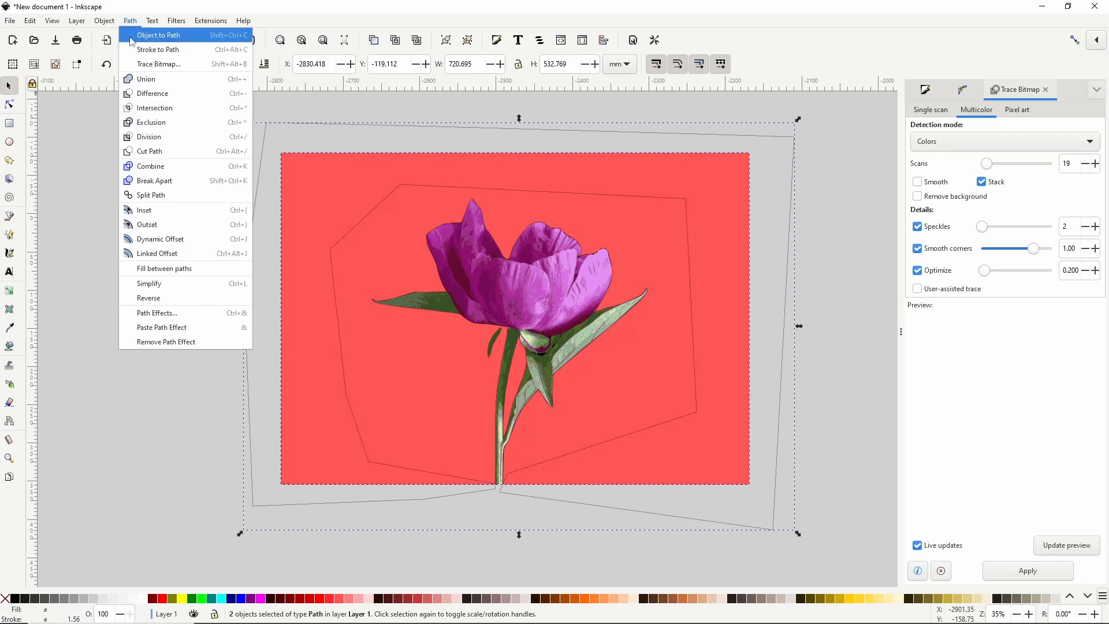
left_click(155, 77)
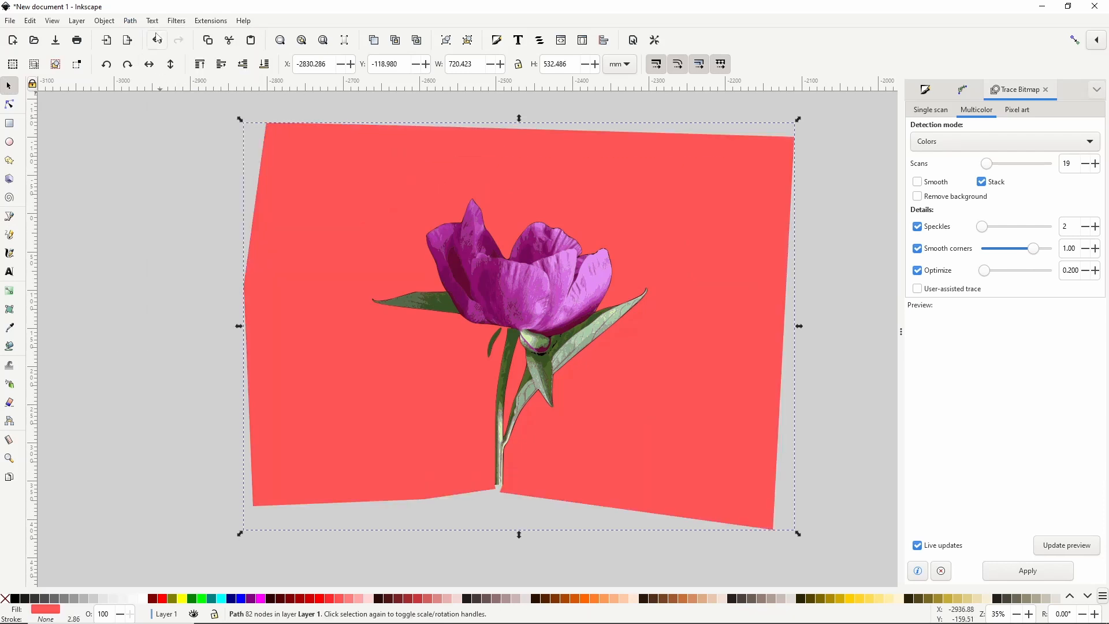
Apply the Feather blur filter to the merged red shape, with live preview on and the strength increased
left_click(176, 21)
mouse_move(205, 53)
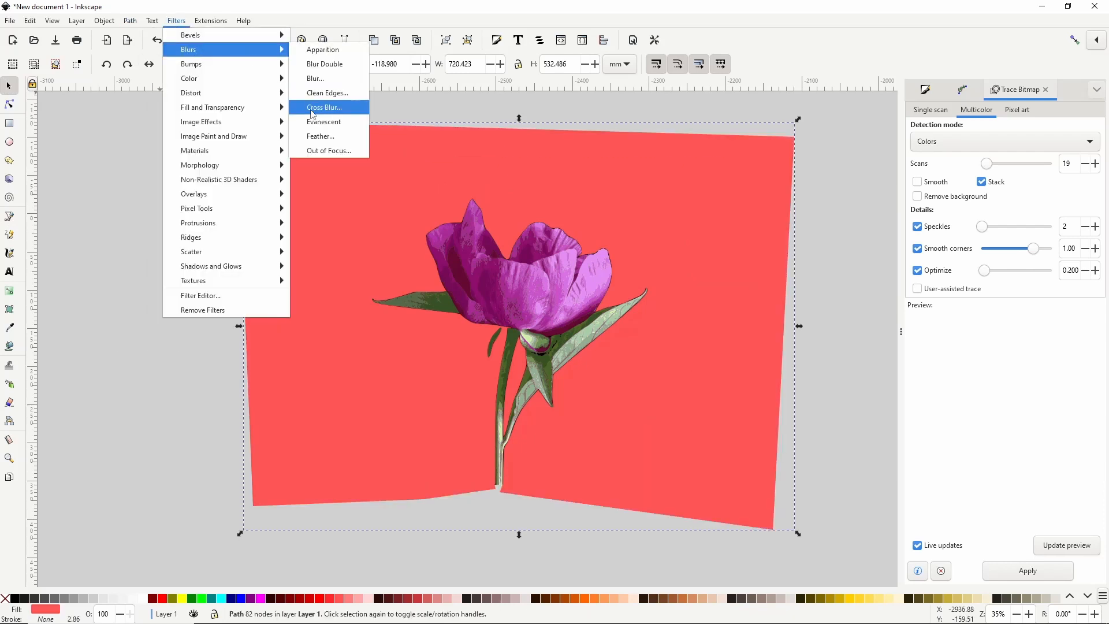
left_click(319, 137)
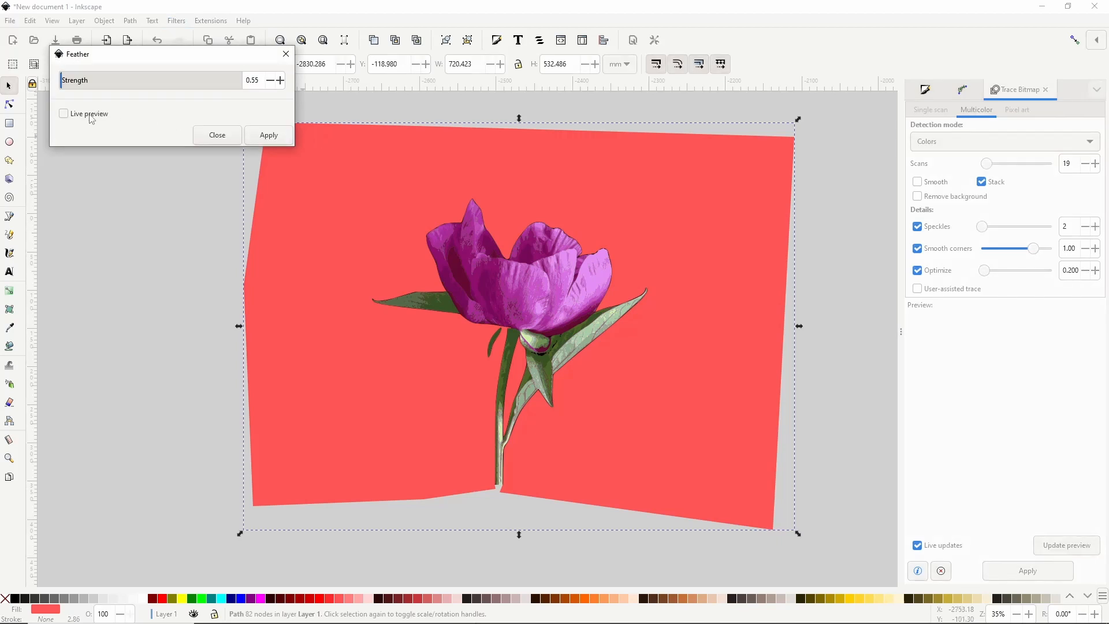
left_click(64, 114)
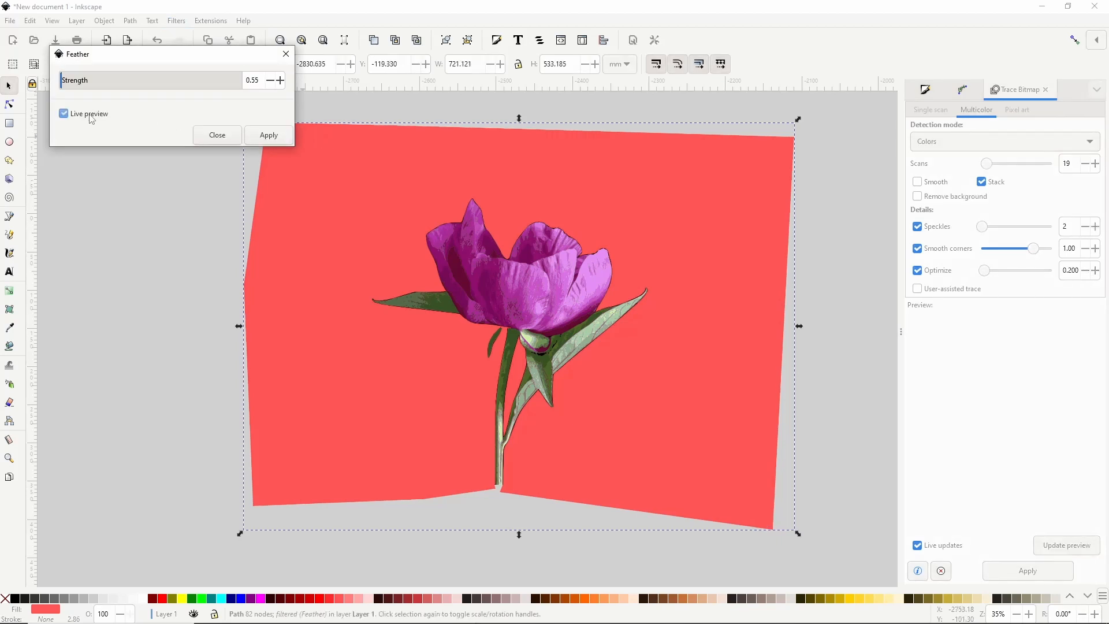
left_click(251, 81)
scroll(251, 82, "up", 2)
scroll(250, 81, "up", 4)
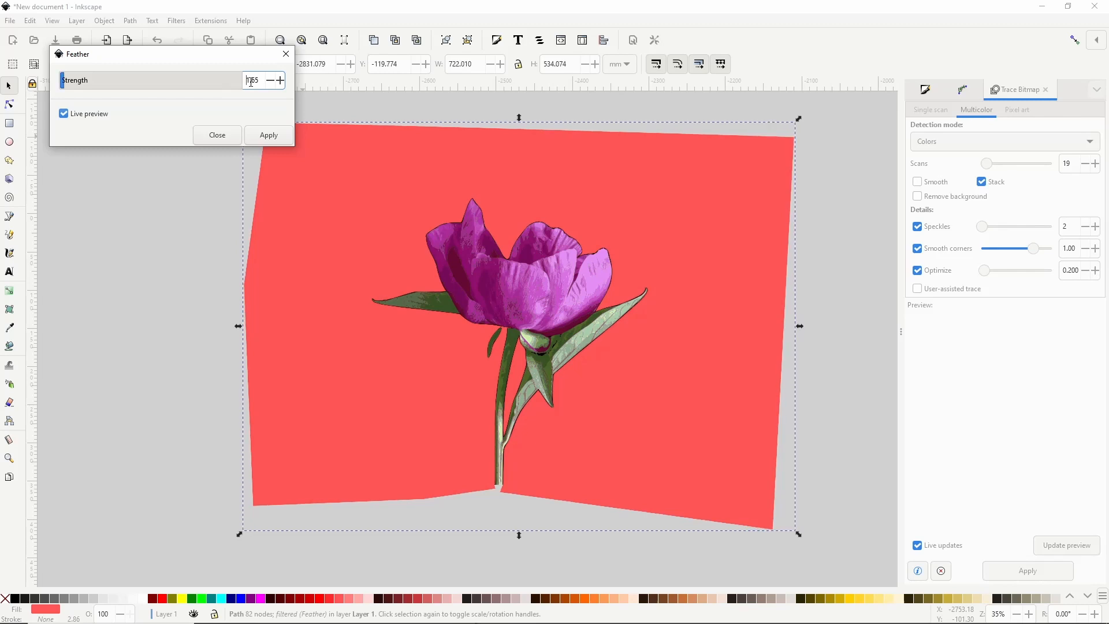
left_click(278, 141)
left_click(225, 136)
Add a Dynamic Offset to the feathered red shape and expand it slightly outward over the flower's edges
scroll(476, 219, "up", 1)
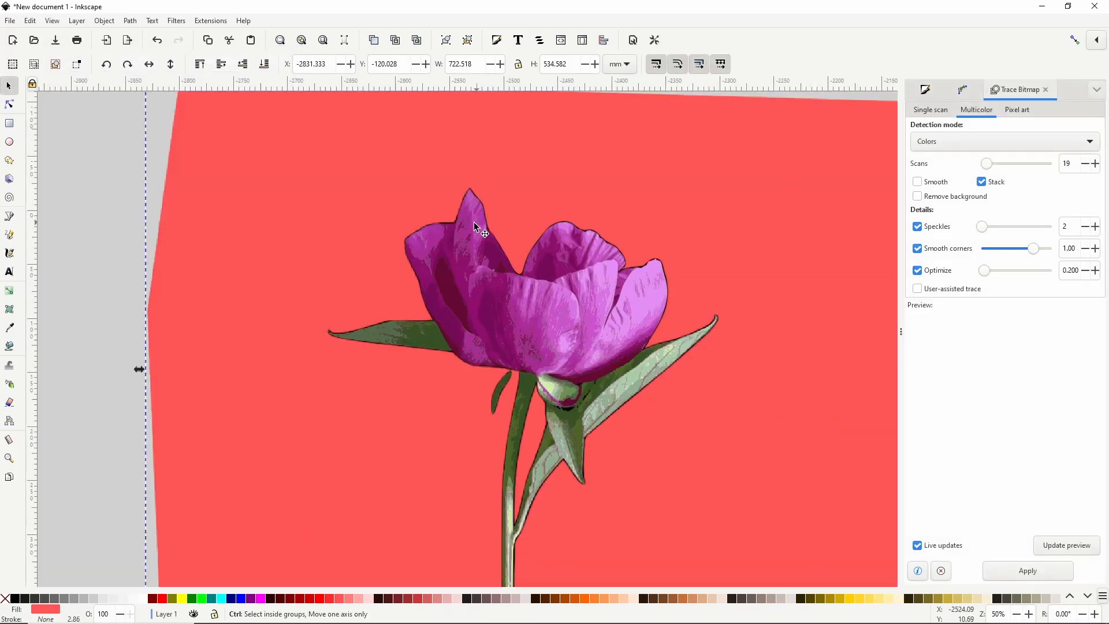
scroll(469, 221, "up", 3)
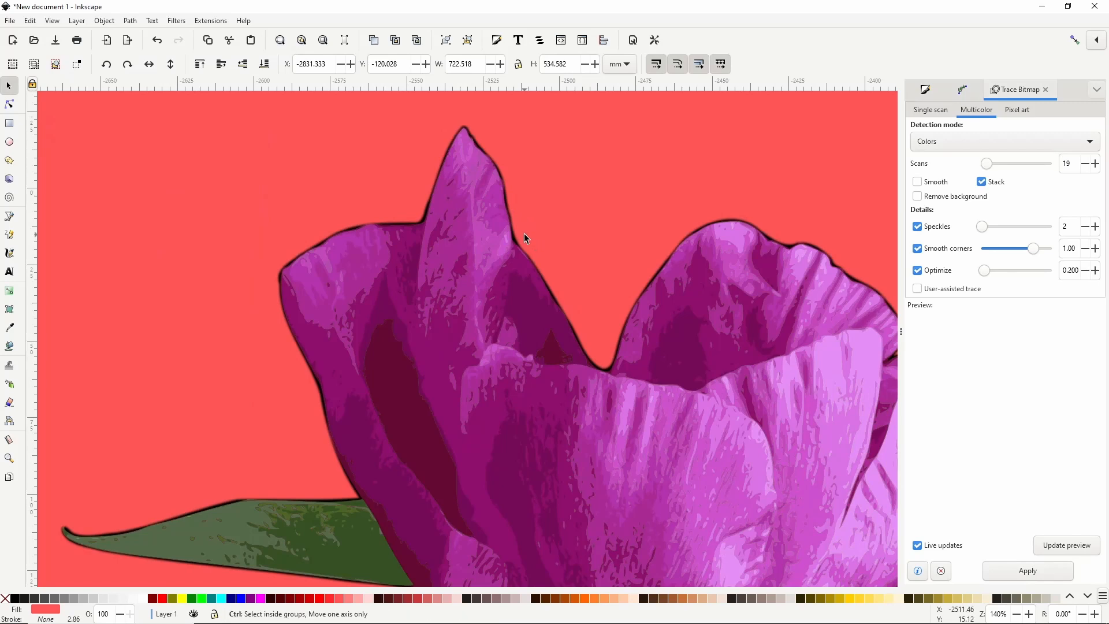
scroll(525, 233, "down", 4)
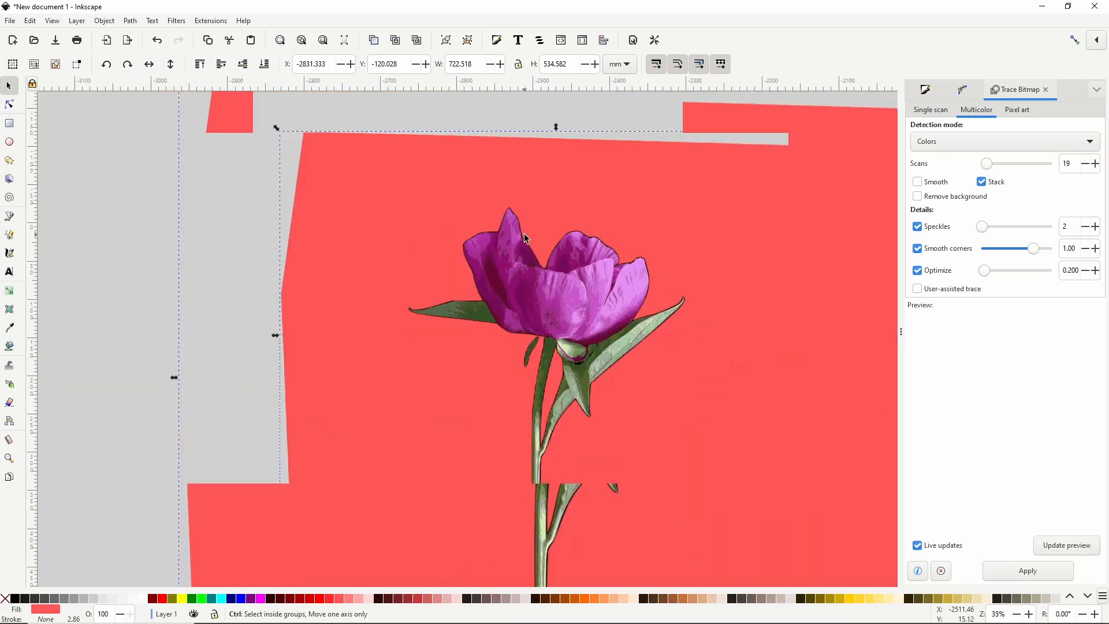
left_click(131, 21)
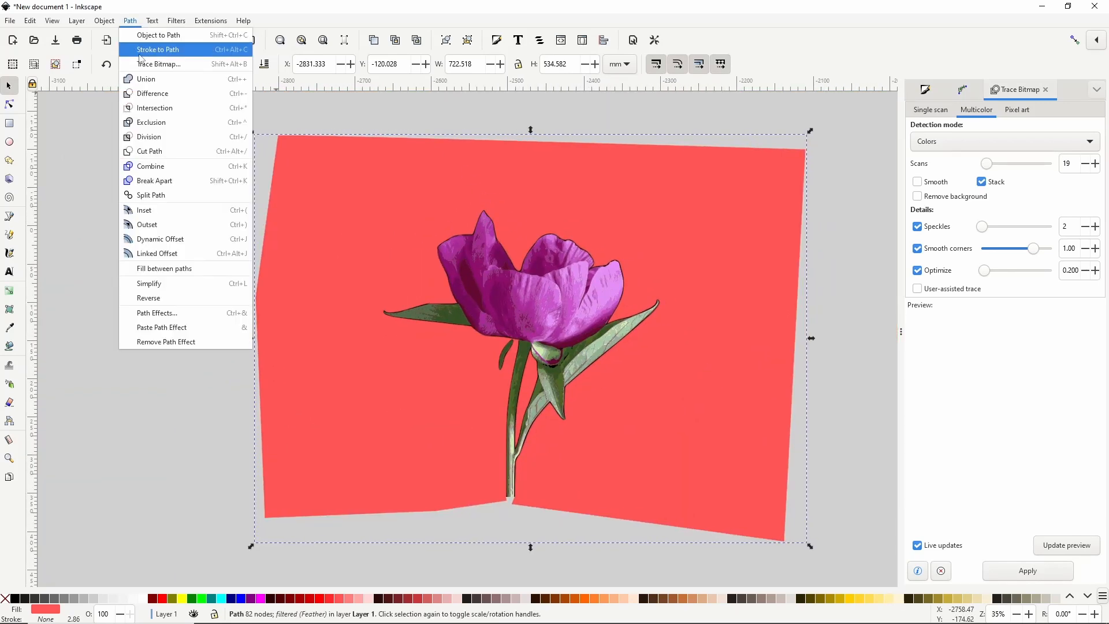
left_click(179, 240)
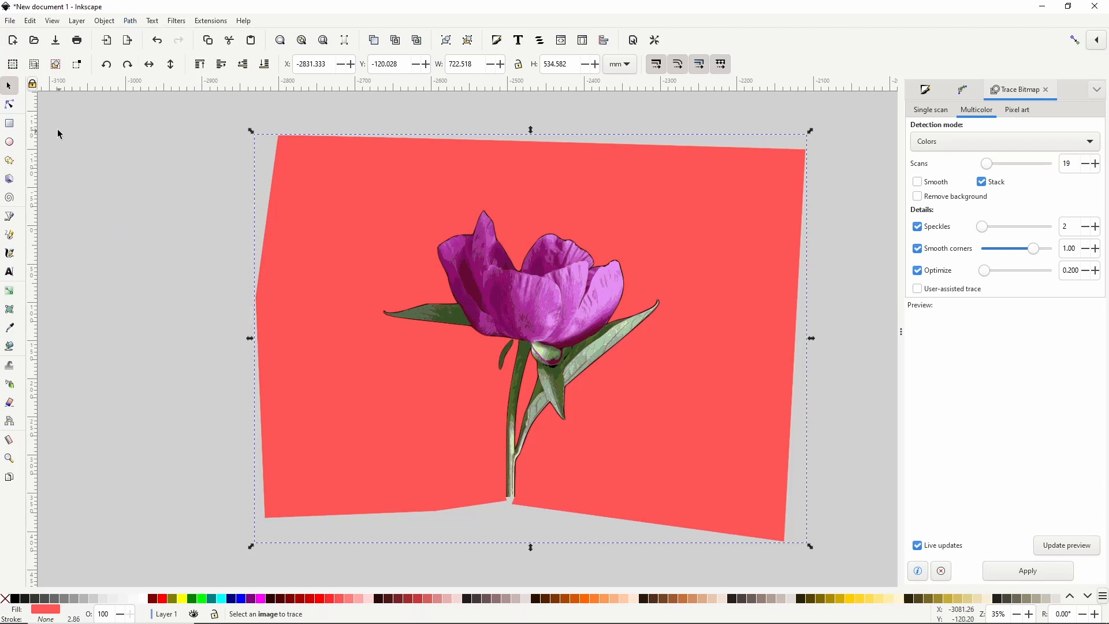
left_click(9, 105)
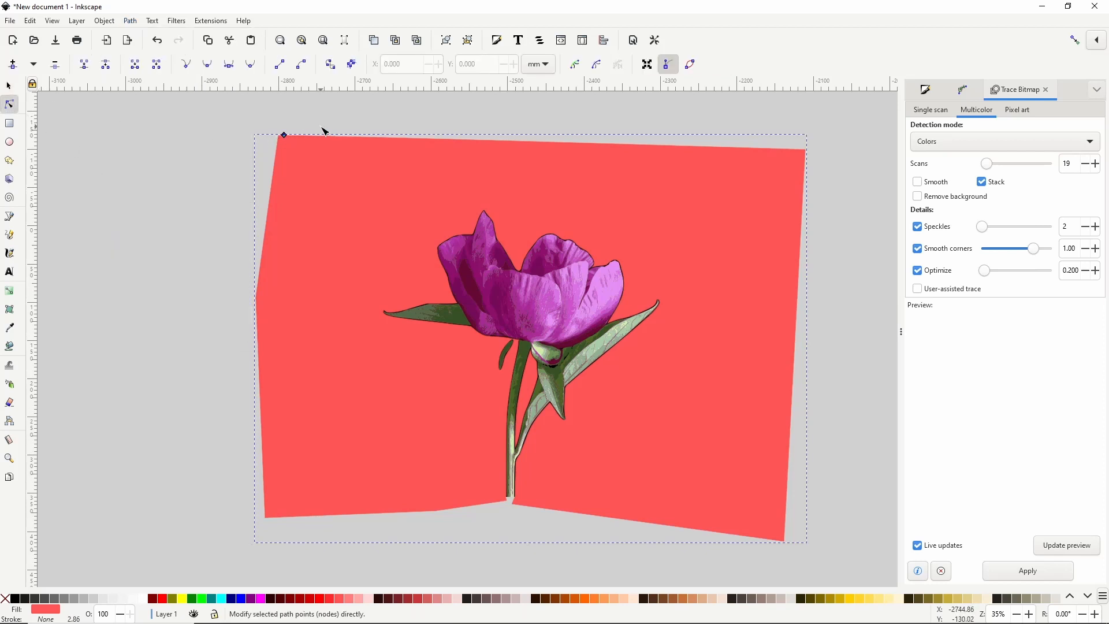
key("ctrl+)")
key("ctrl+)")
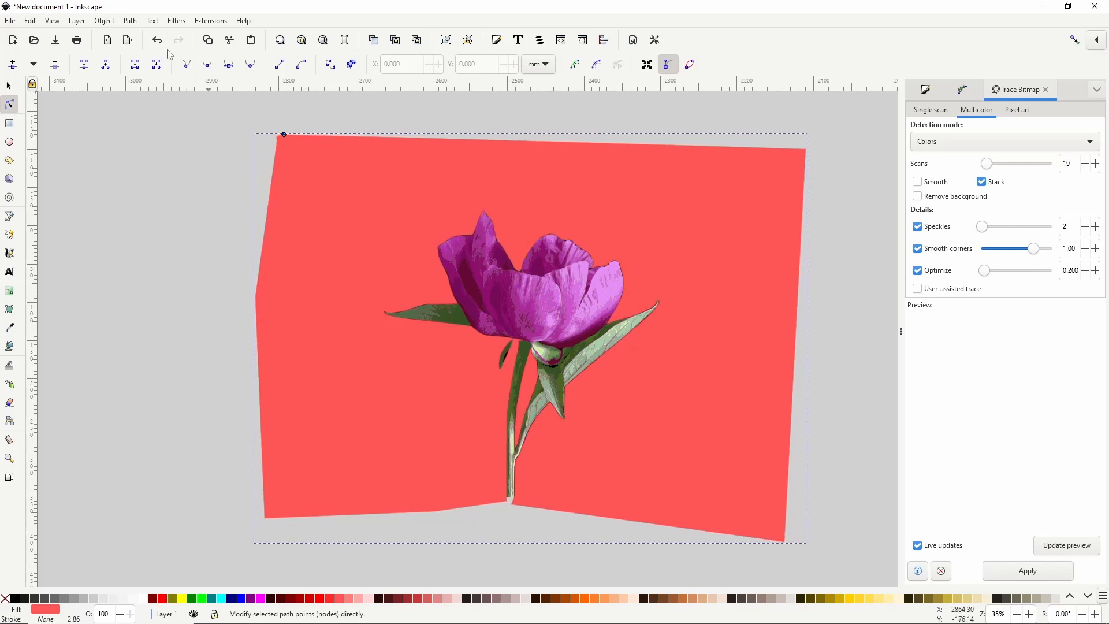
Convert the offset red shape to a path and fill it with black
left_click(138, 22)
left_click(142, 33)
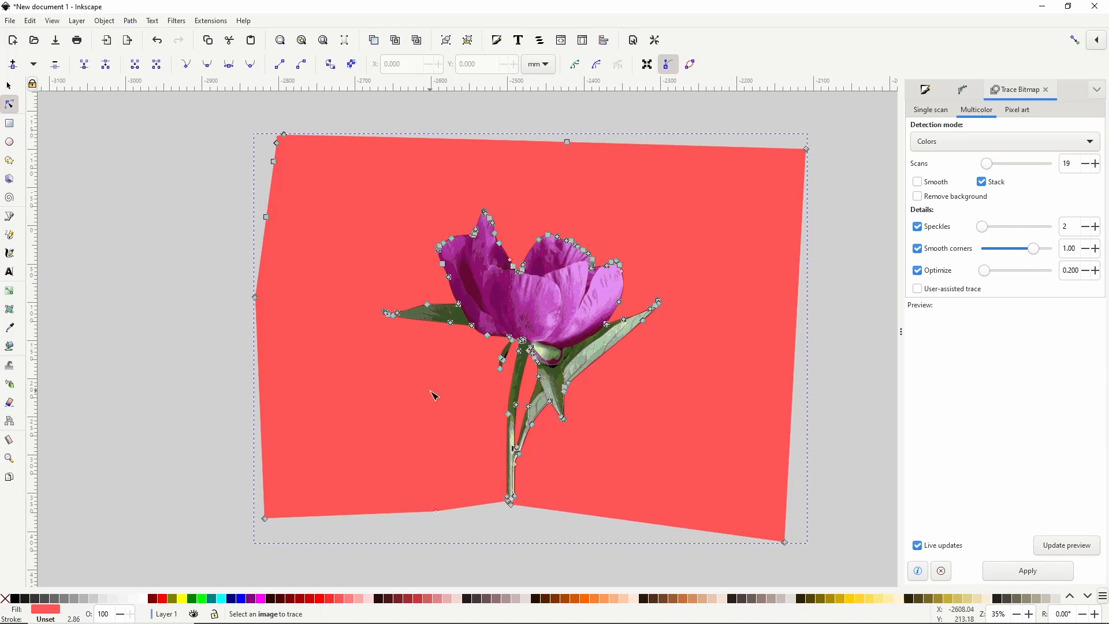
left_click(17, 599)
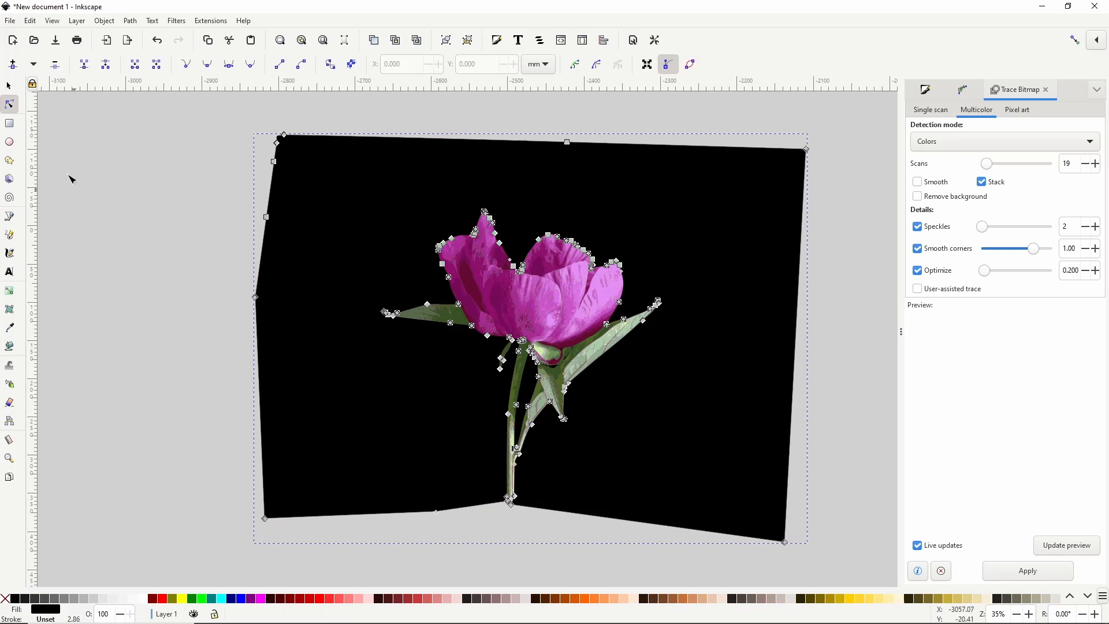
Select the black shape and the flower group together, set an inverse mask (LPE), and deselect everything
left_click(9, 87)
left_click_drag(196, 109, 827, 574)
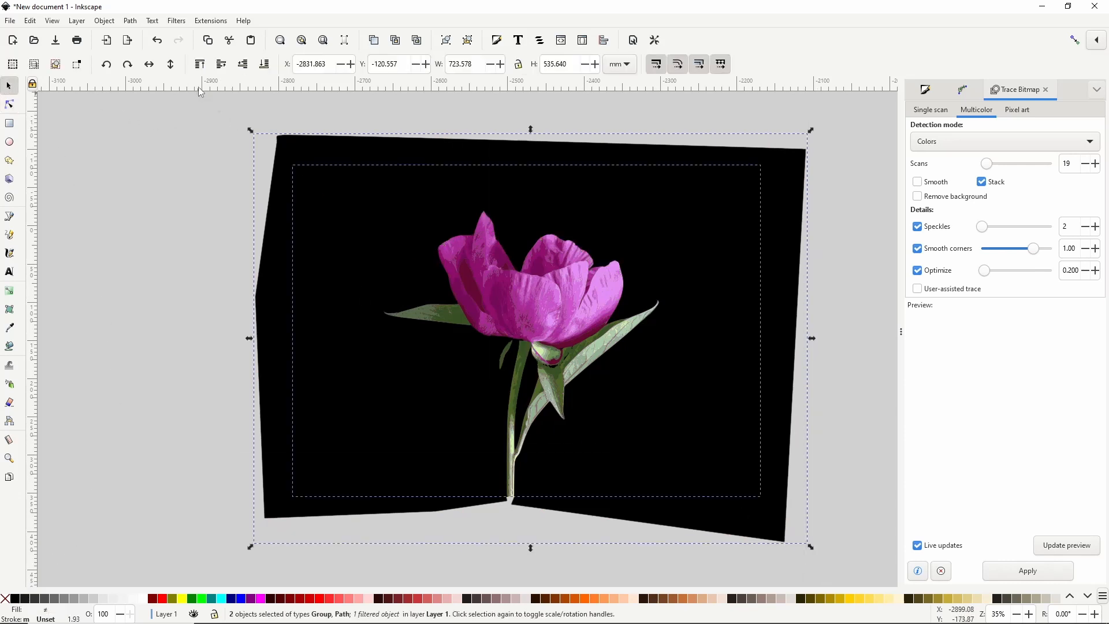
left_click(106, 22)
mouse_move(263, 181)
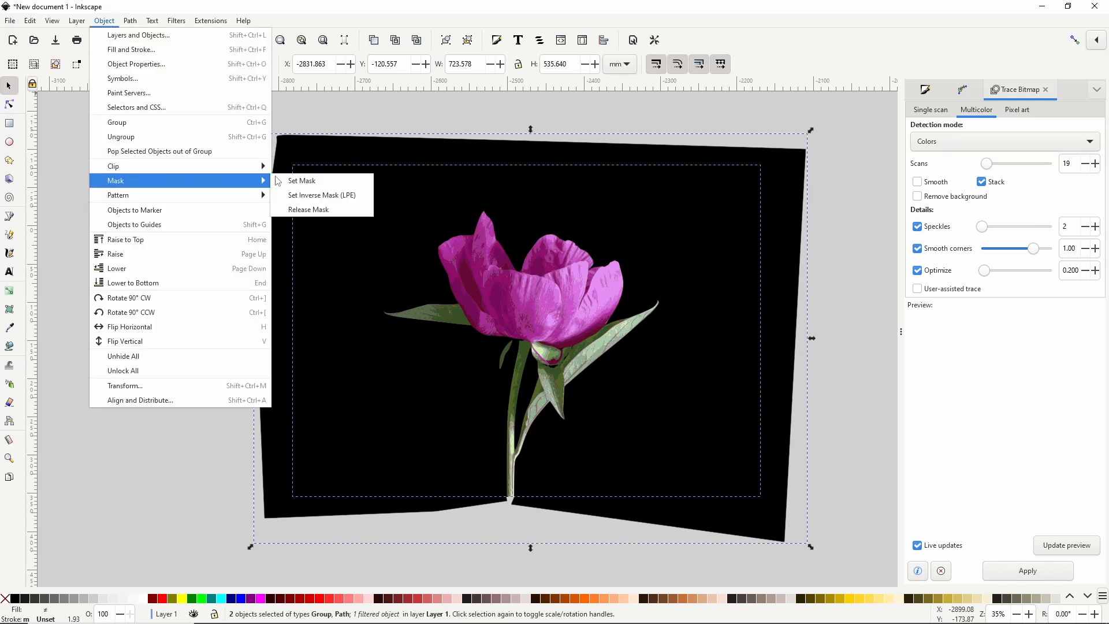
left_click(302, 199)
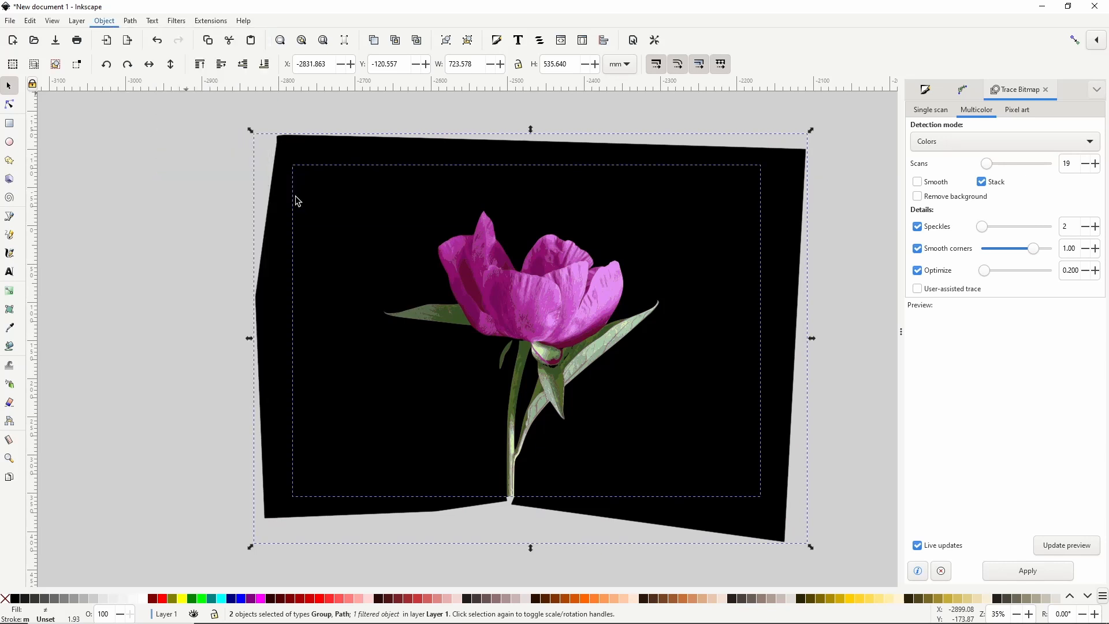
left_click(489, 146)
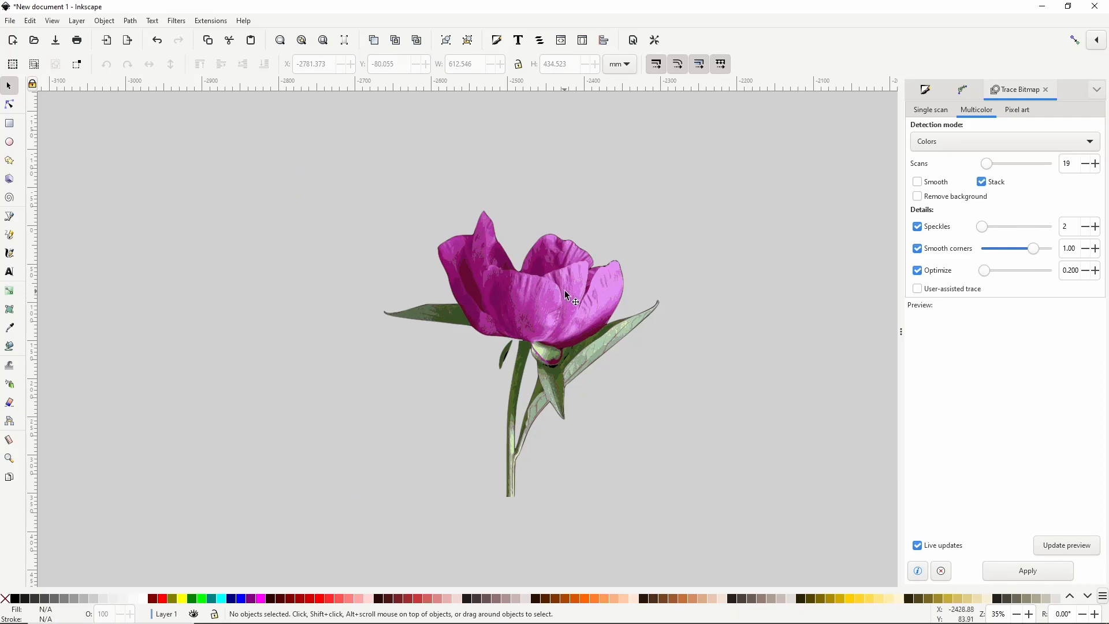
scroll(608, 293, "up", 2)
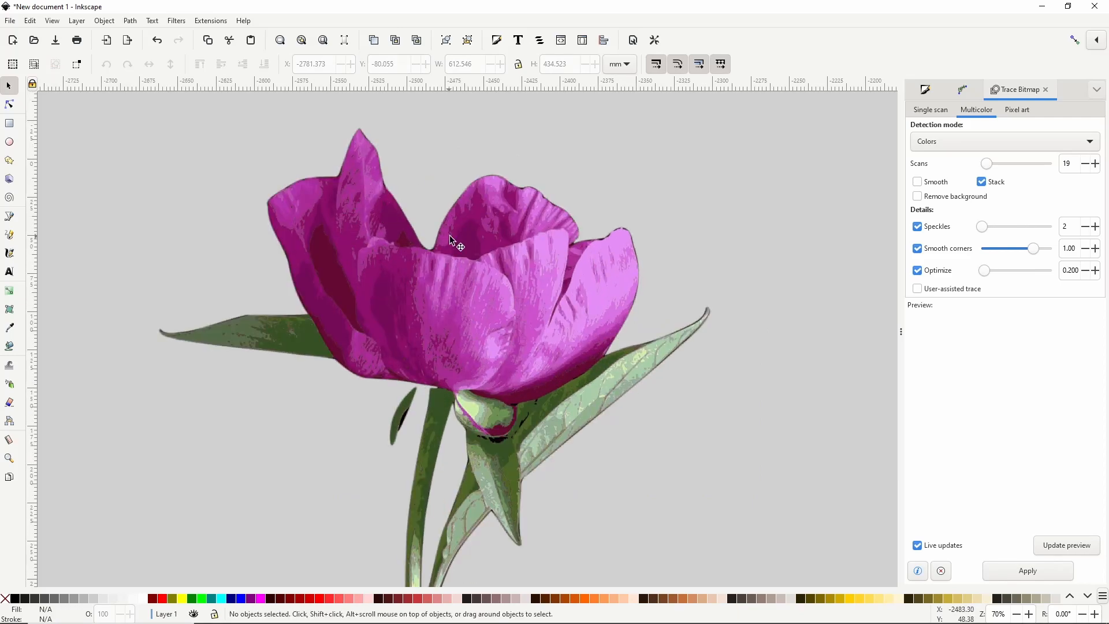
scroll(427, 231, "down", 1)
left_click_drag(494, 279, 488, 278)
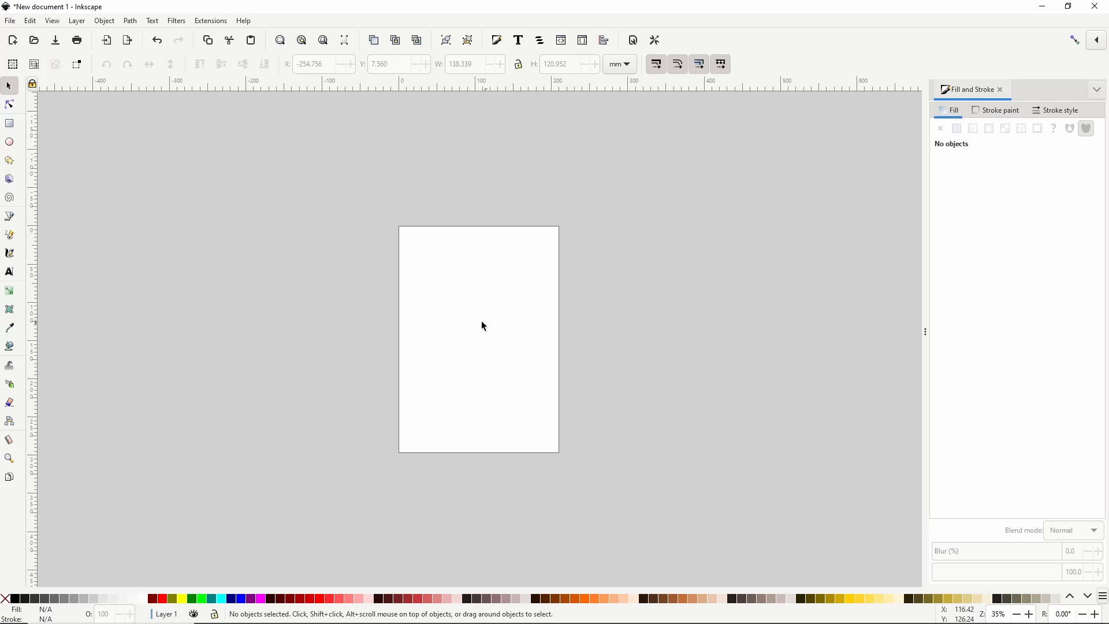
Open the document properties and switch the page size units to px
left_click(10, 21)
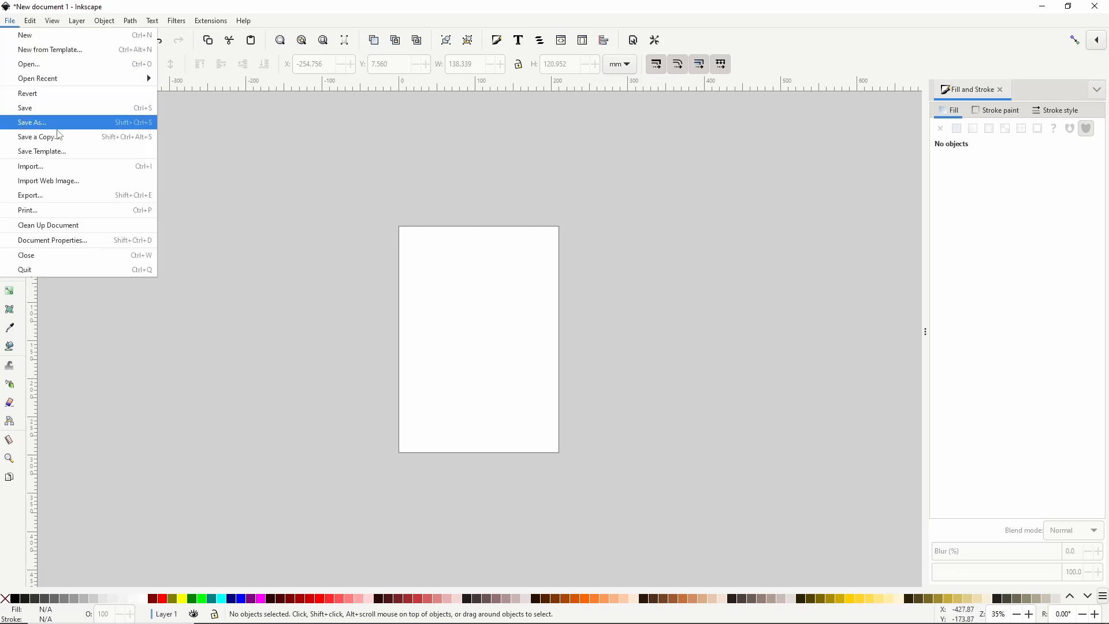
left_click(104, 241)
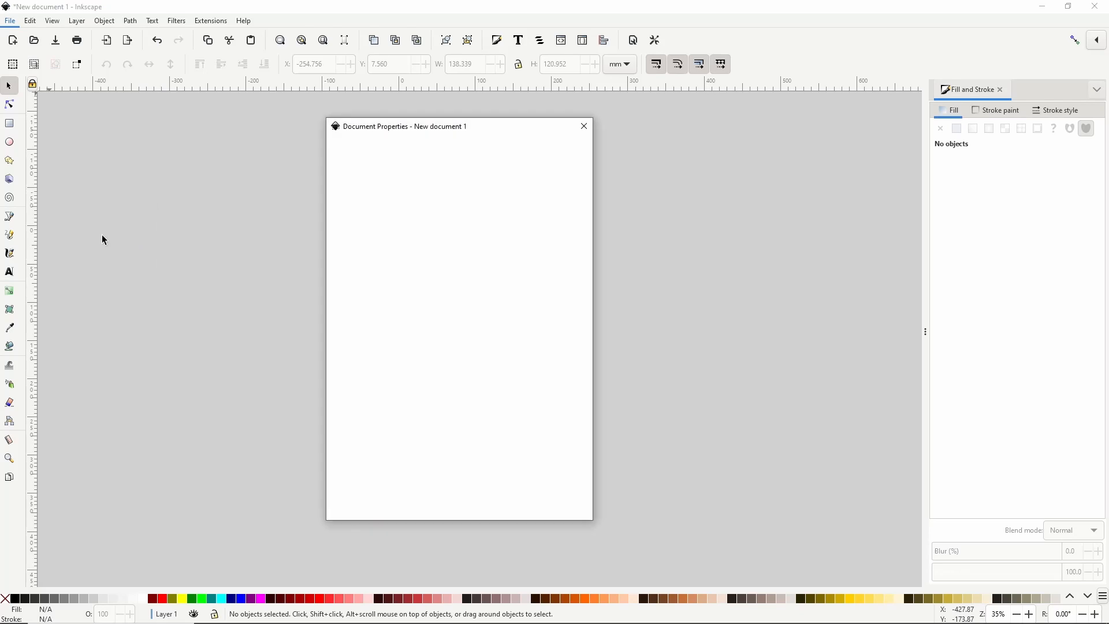
left_click_drag(374, 139, 152, 110)
left_click(196, 184)
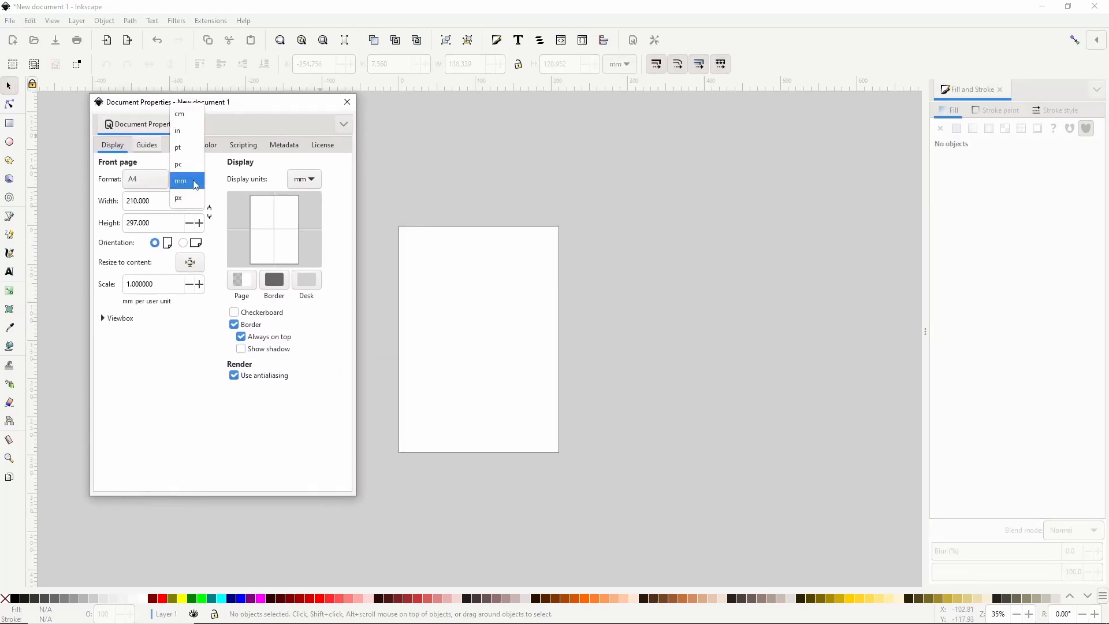
left_click(185, 198)
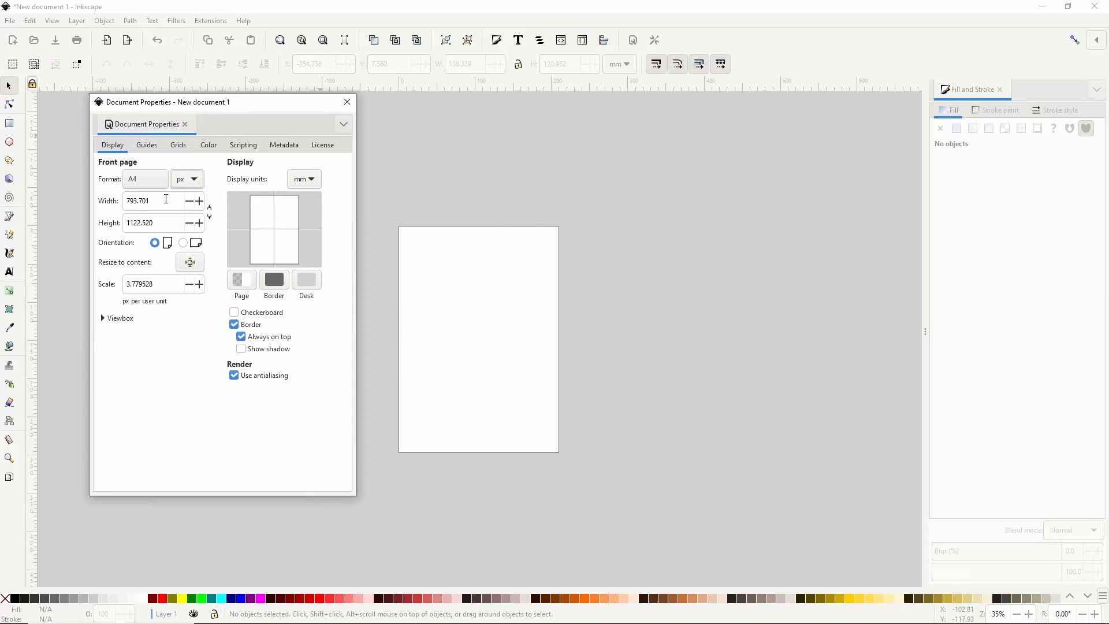
Set the page to 1280 px wide and 720 px high, turn off the page border, and close the document properties
double_click(167, 201)
left_click(167, 201)
type("1280")
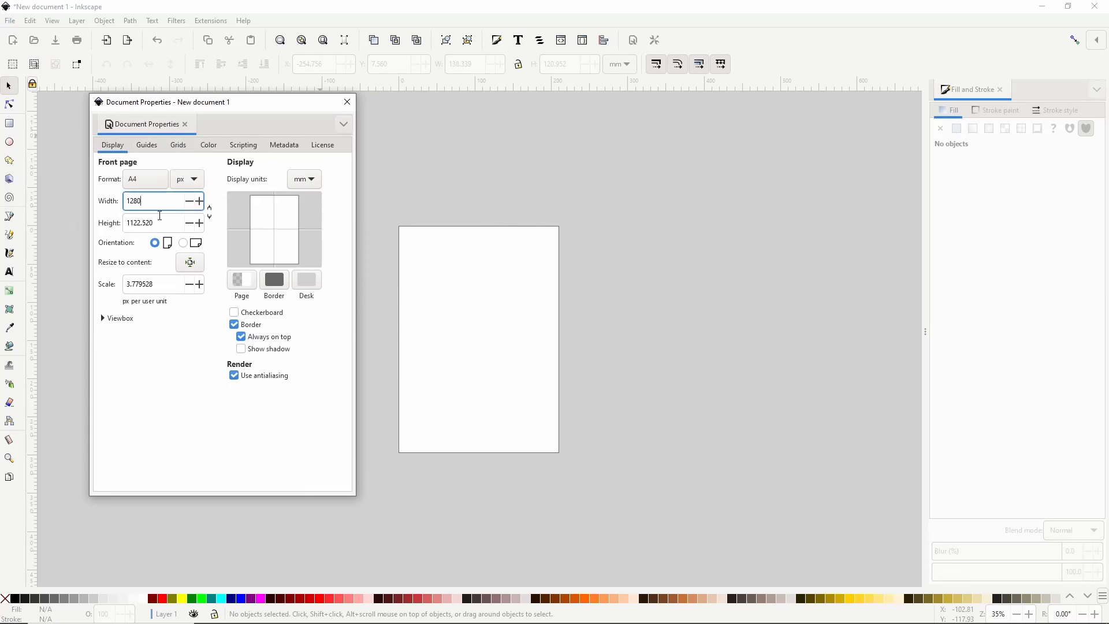
key("Tab")
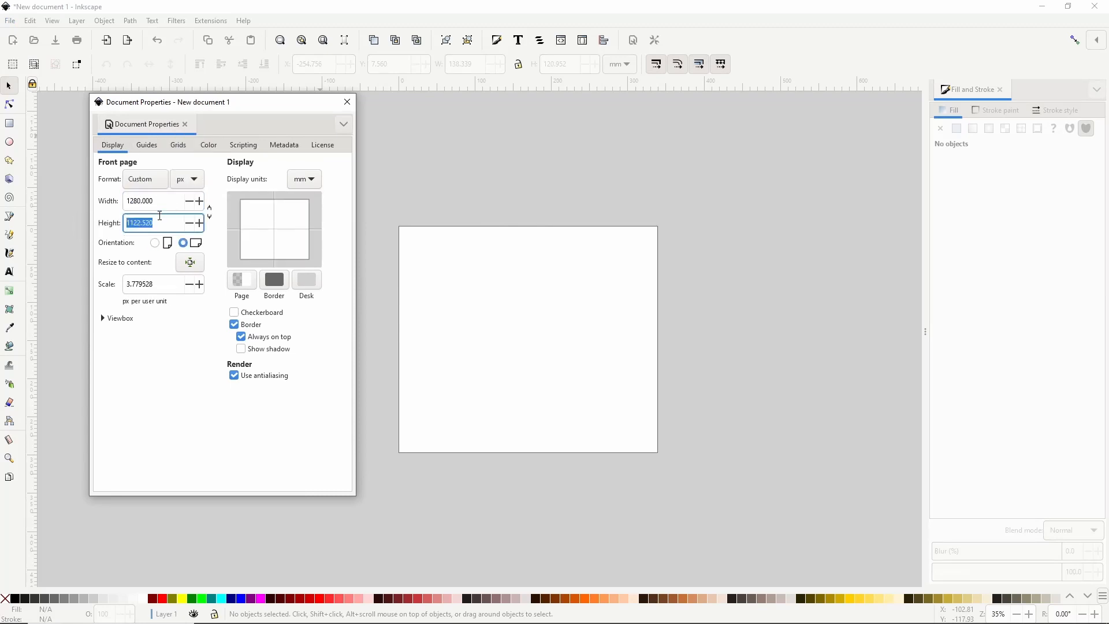
type("720.000")
left_click(247, 327)
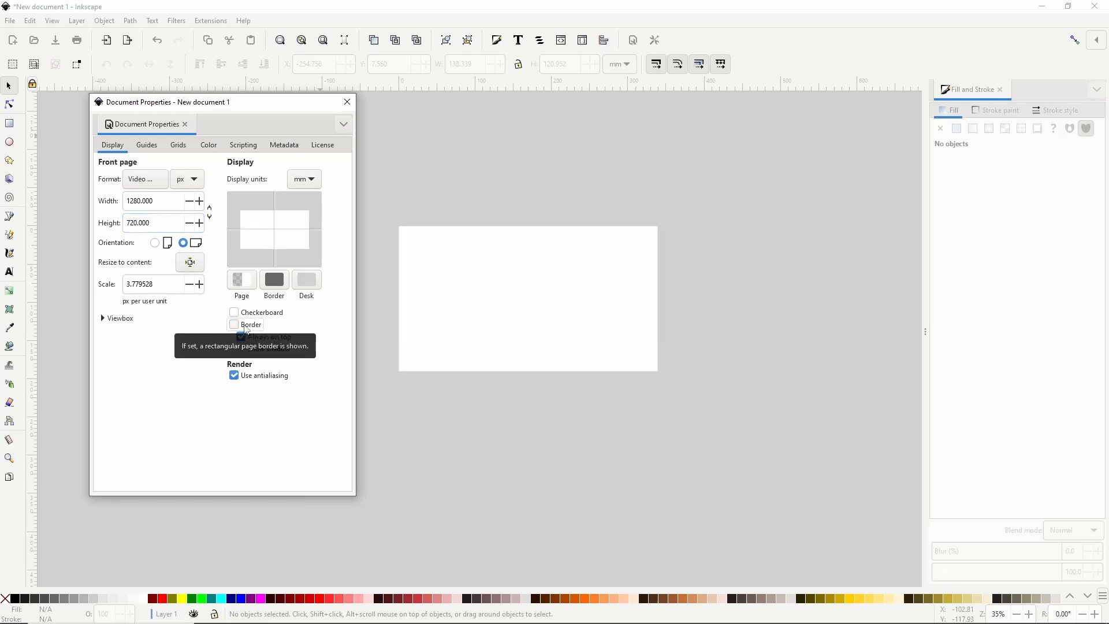
left_click(346, 103)
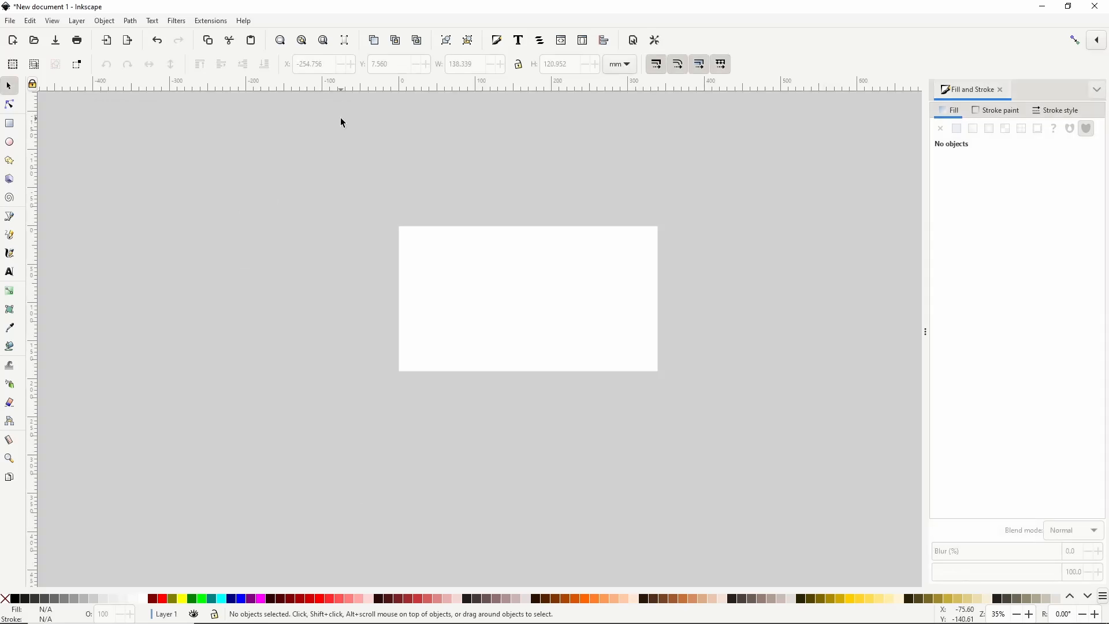
Using snapping, draw a red rectangle of 338.667 × 190.5 mm that exactly covers the page
left_click(1076, 40)
left_click(10, 123)
left_click_drag(399, 227, 659, 373)
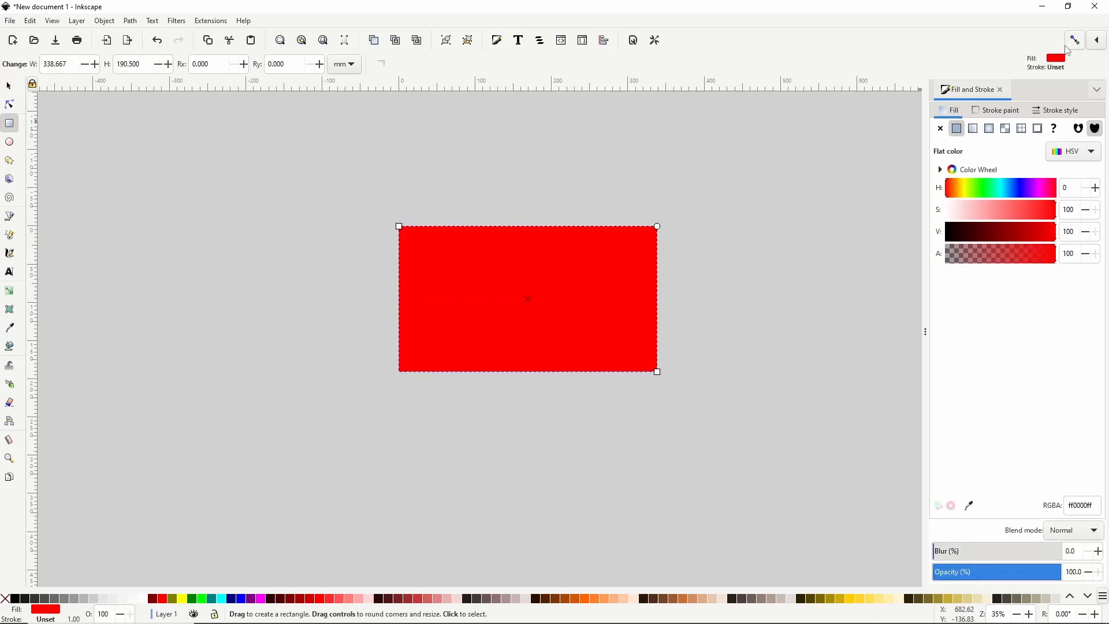
Turn the page-sized red rectangle into a clip group and fill the rectangle inside that group with black
right_click(611, 277)
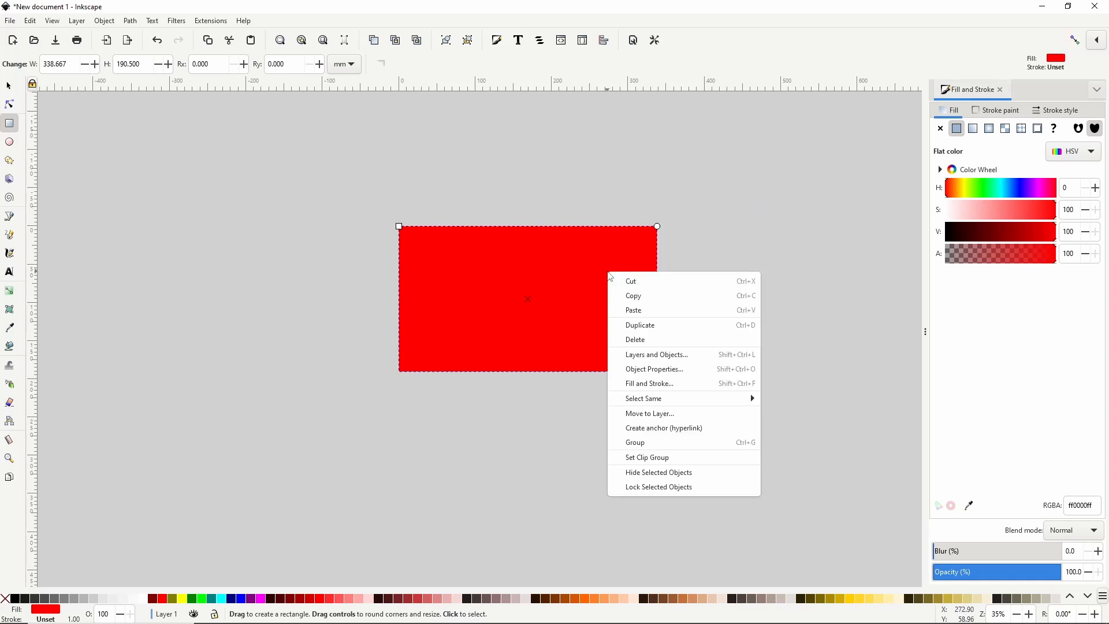
left_click(651, 457)
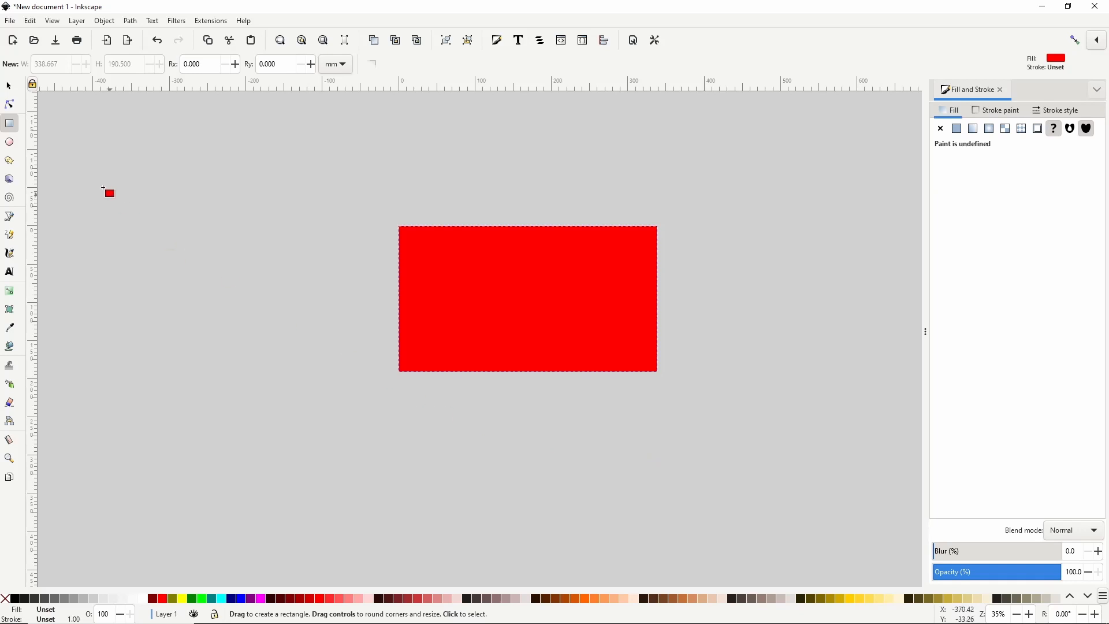
left_click(8, 86)
double_click(485, 298)
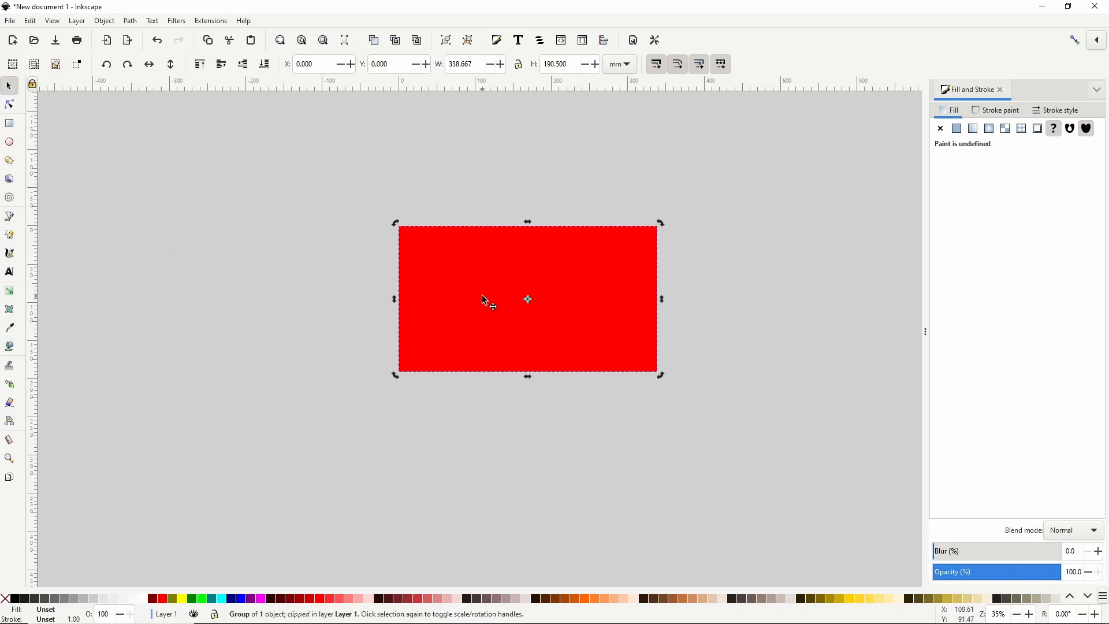
left_click(520, 320)
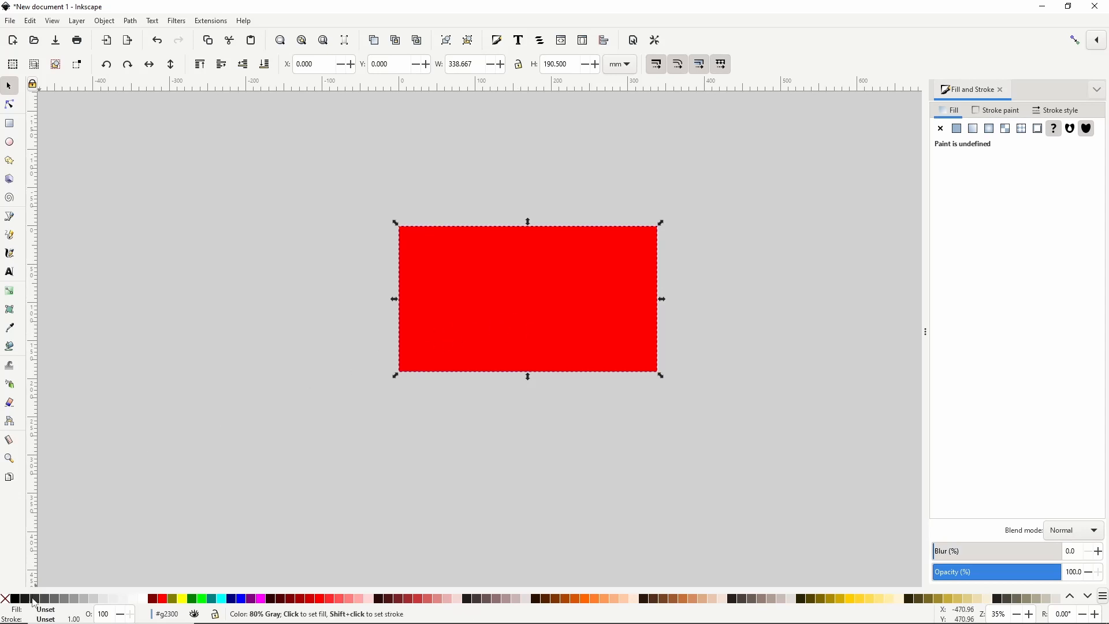
left_click(13, 600)
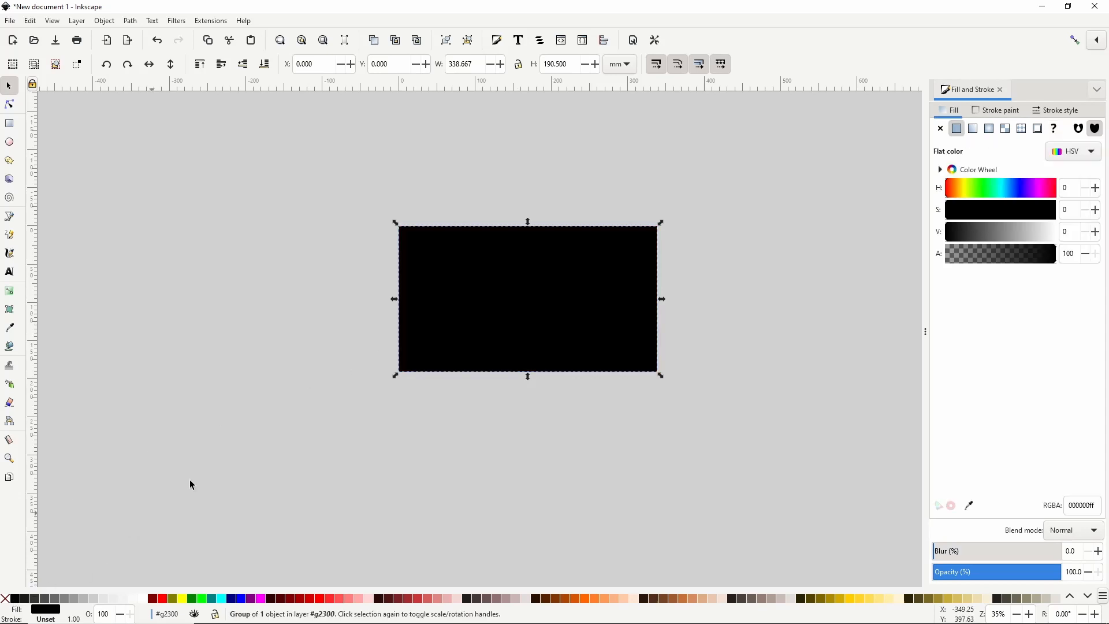
Import the desk image from the Master Clipping & Masking folder into the clip group as an embedded image
left_click(10, 21)
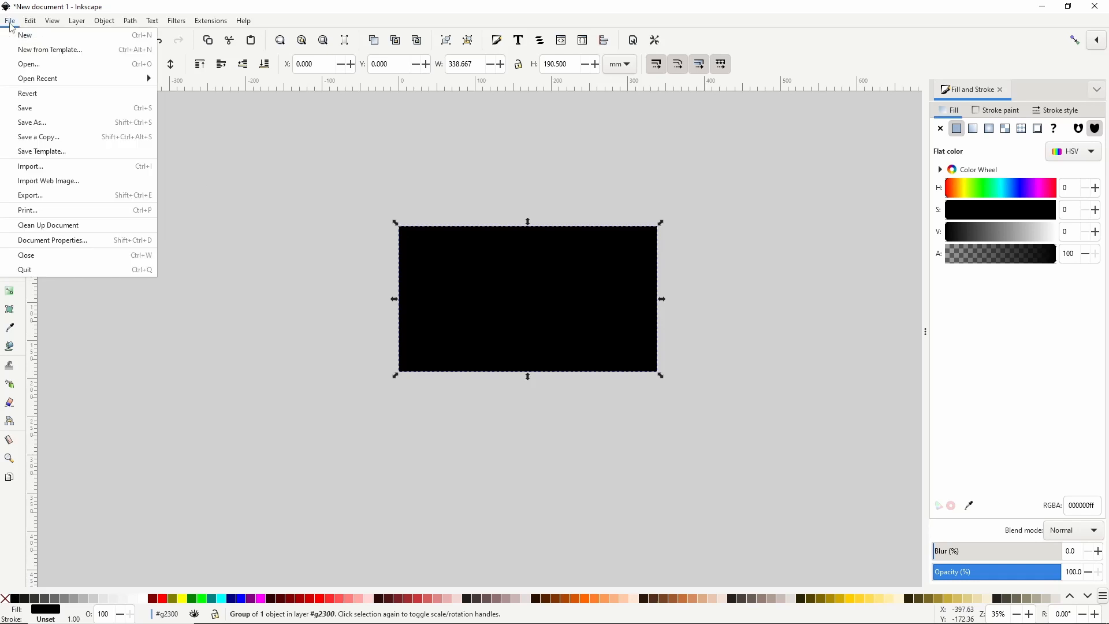
left_click(86, 164)
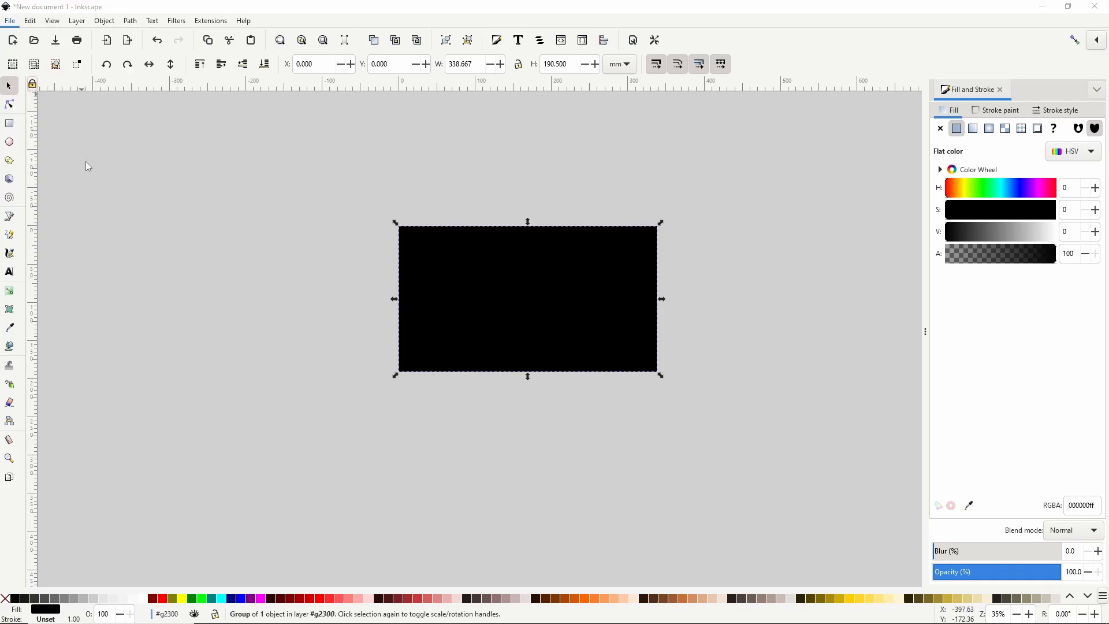
left_click_drag(457, 115, 256, 142)
left_click(456, 209)
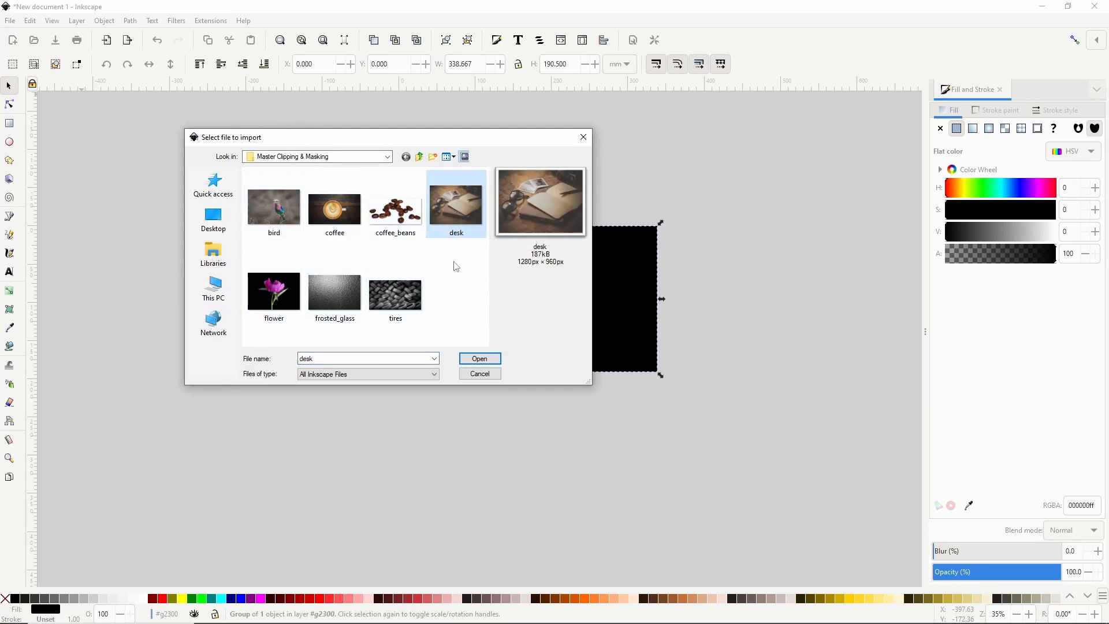
left_click(480, 359)
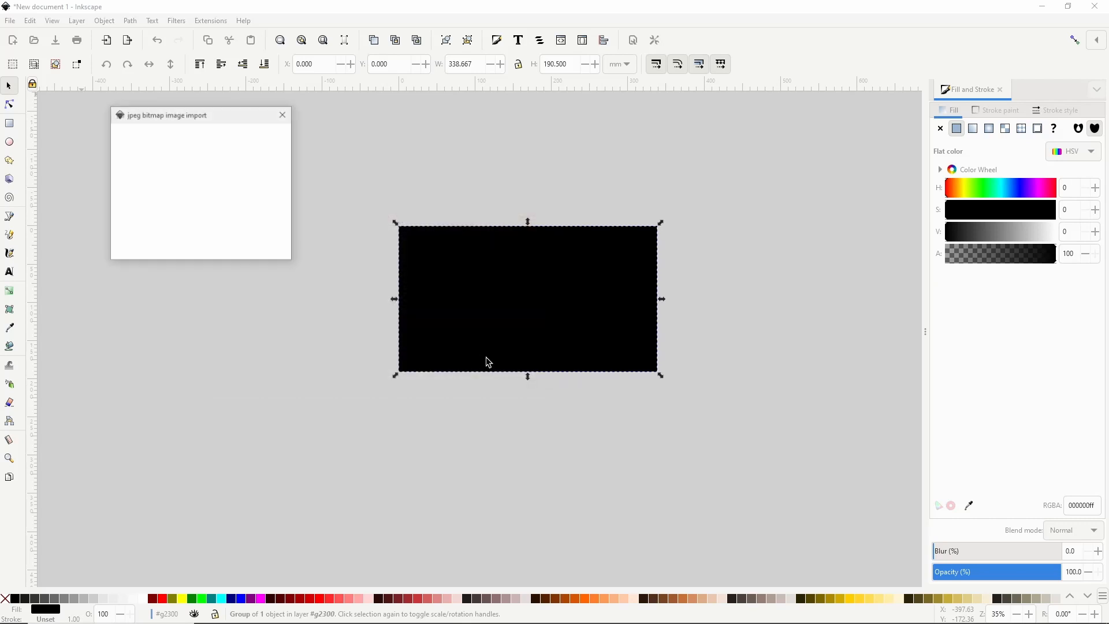
left_click(268, 251)
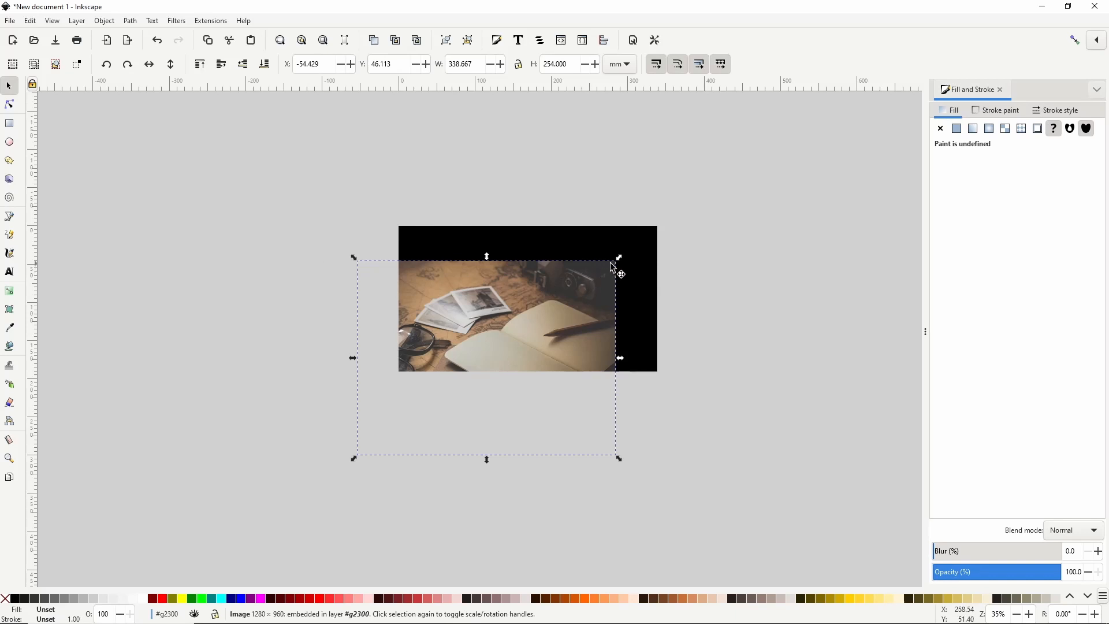
Enlarge the desk image to about 396 × 297 mm, position it to cover the whole page, and blur it 10.2%
left_click_drag(620, 257, 657, 226)
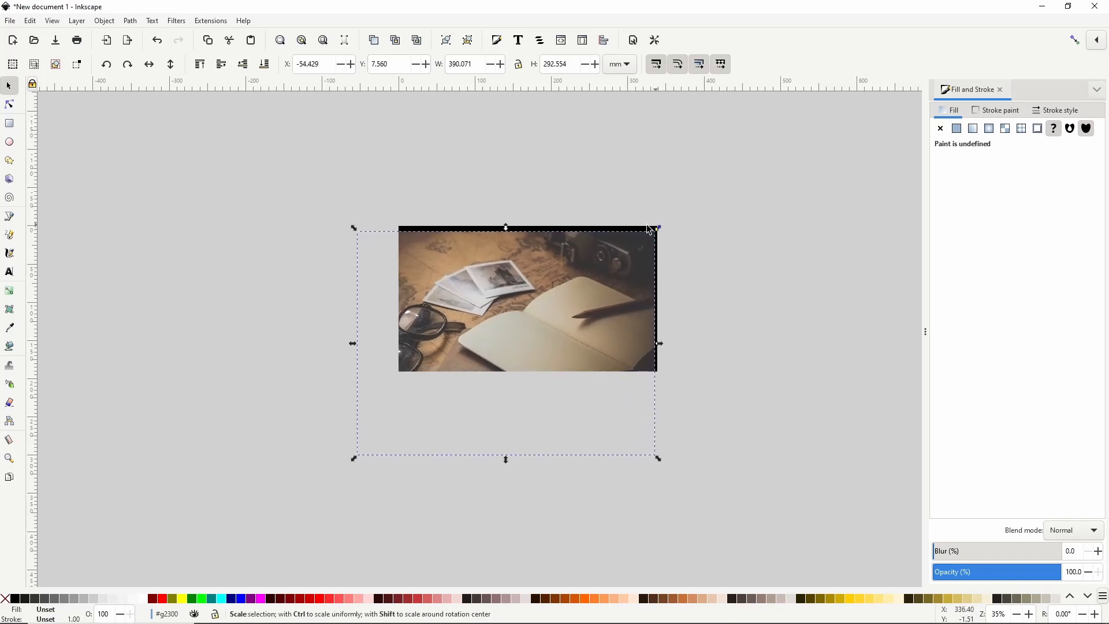
left_click_drag(590, 265, 619, 226)
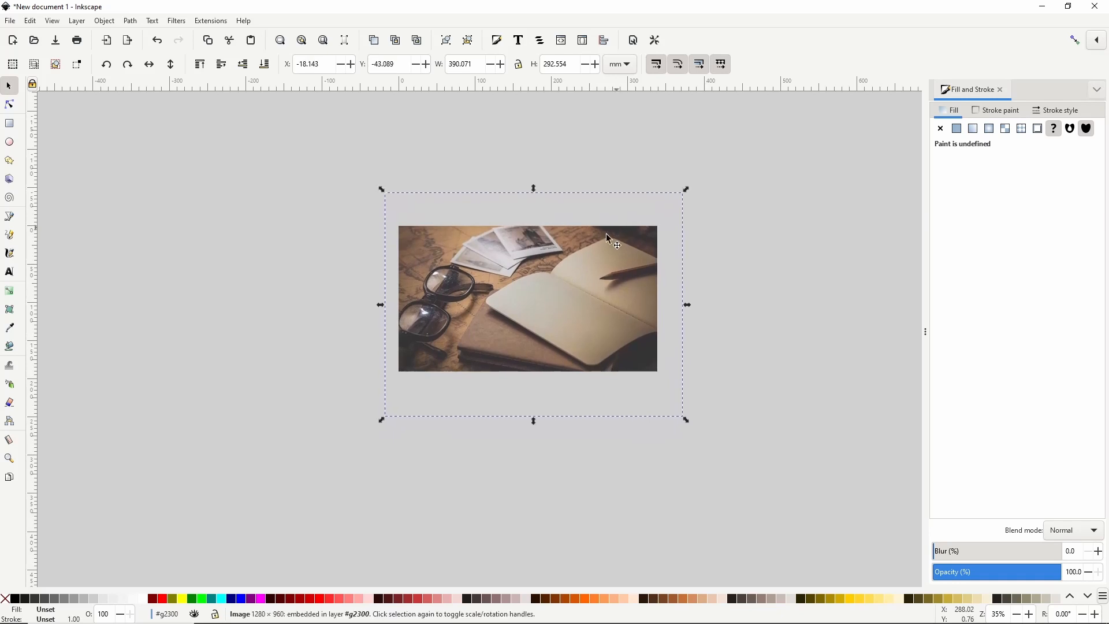
left_click_drag(383, 422, 371, 423)
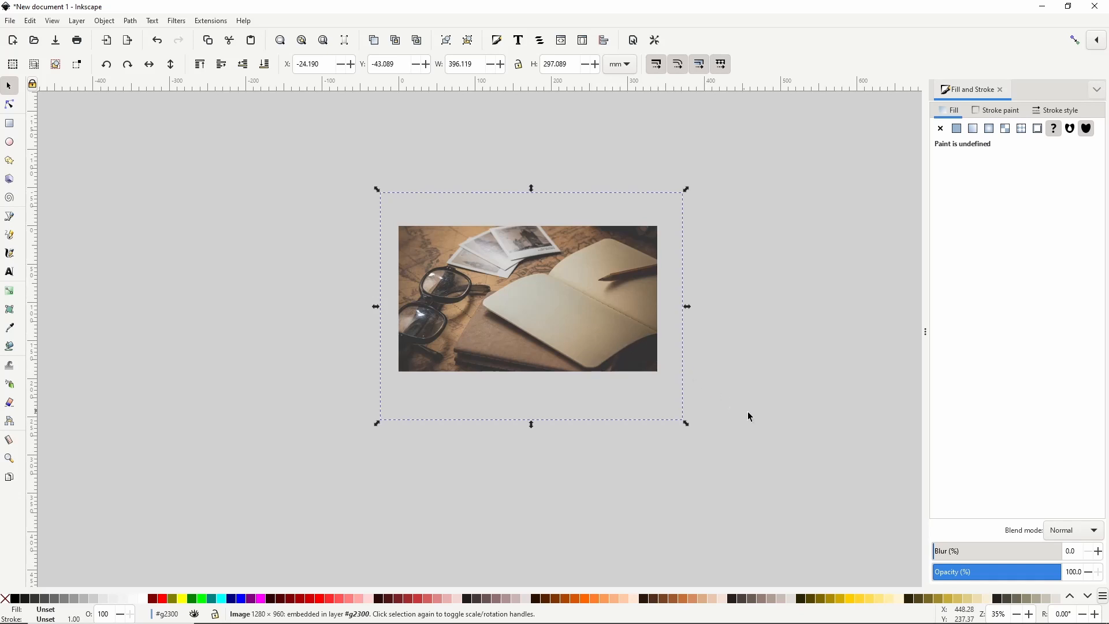
left_click_drag(934, 553, 947, 560)
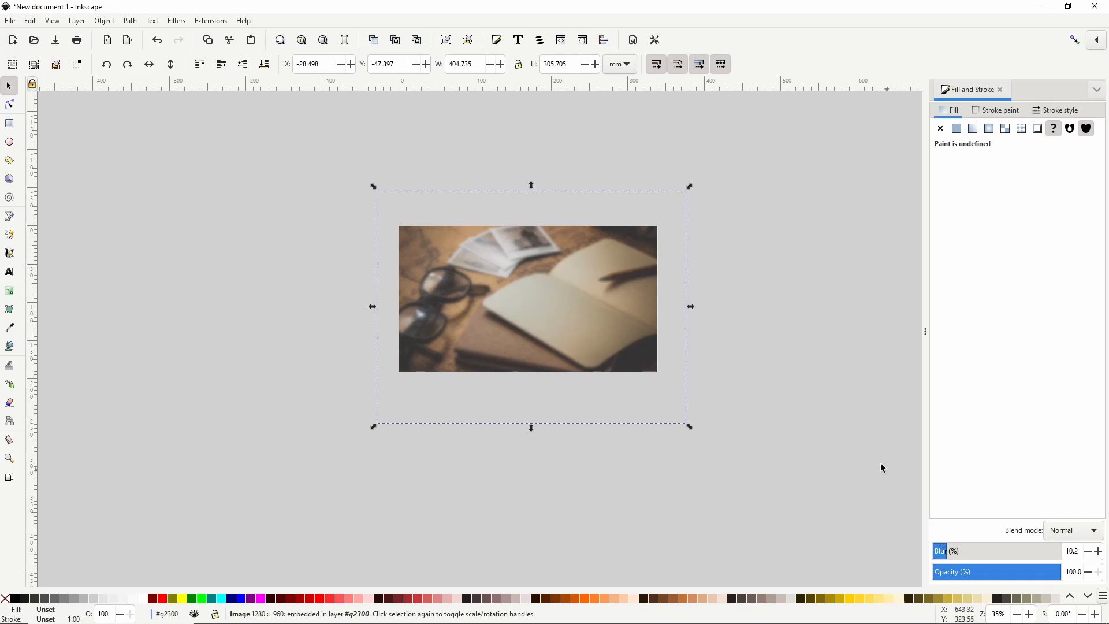
Duplicate the blurred desk image in place and set the duplicate's blur to 20.4%
scroll(737, 327, "up", 1)
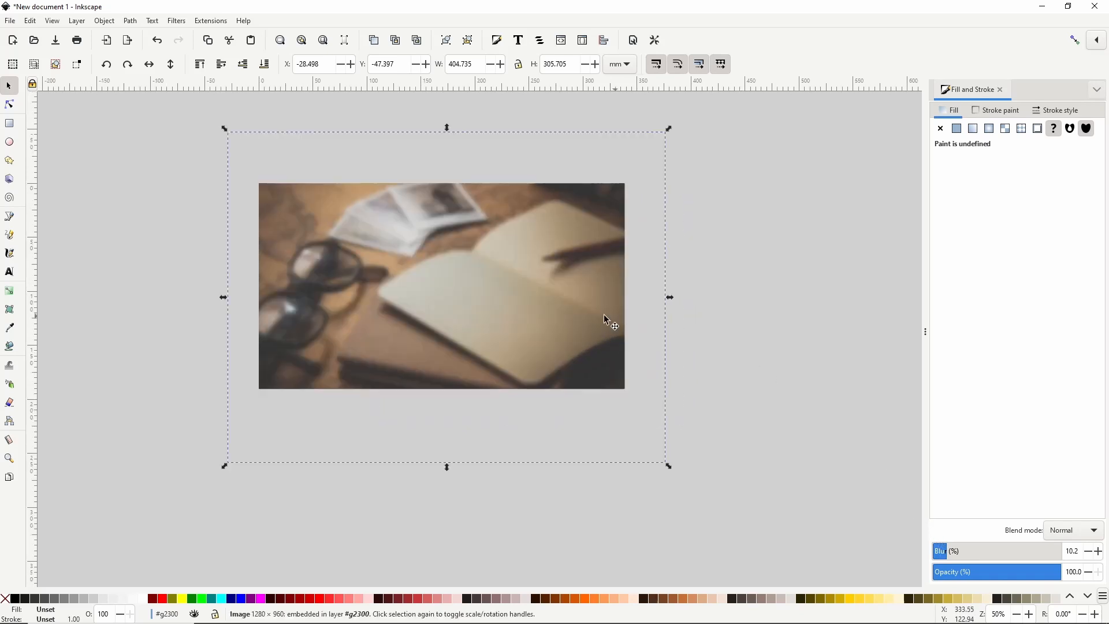
left_click_drag(591, 323, 596, 340)
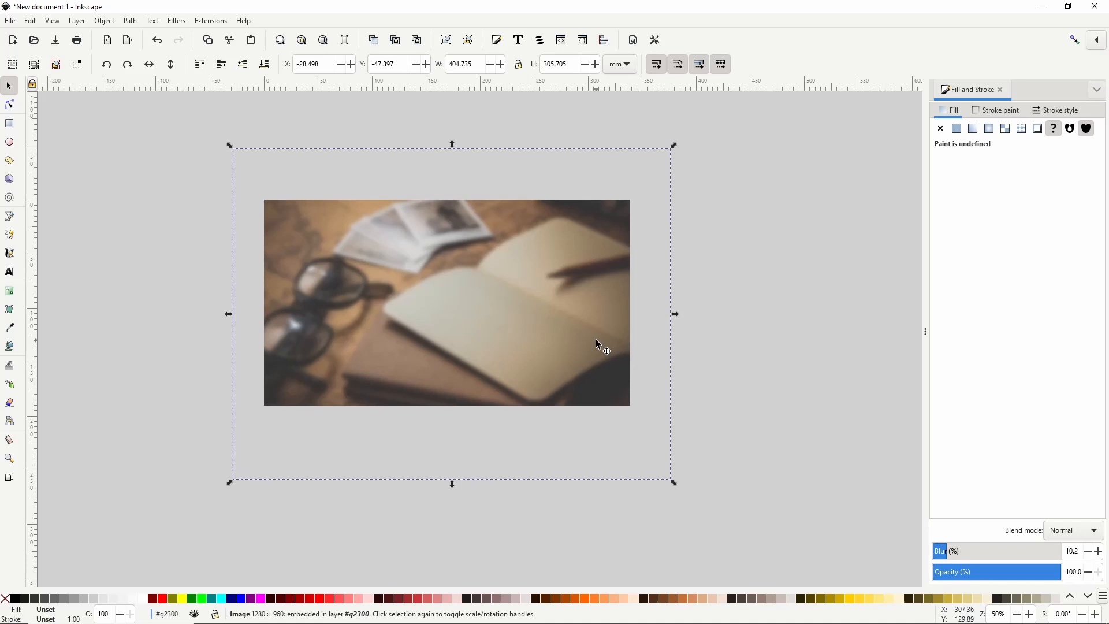
right_click(442, 291)
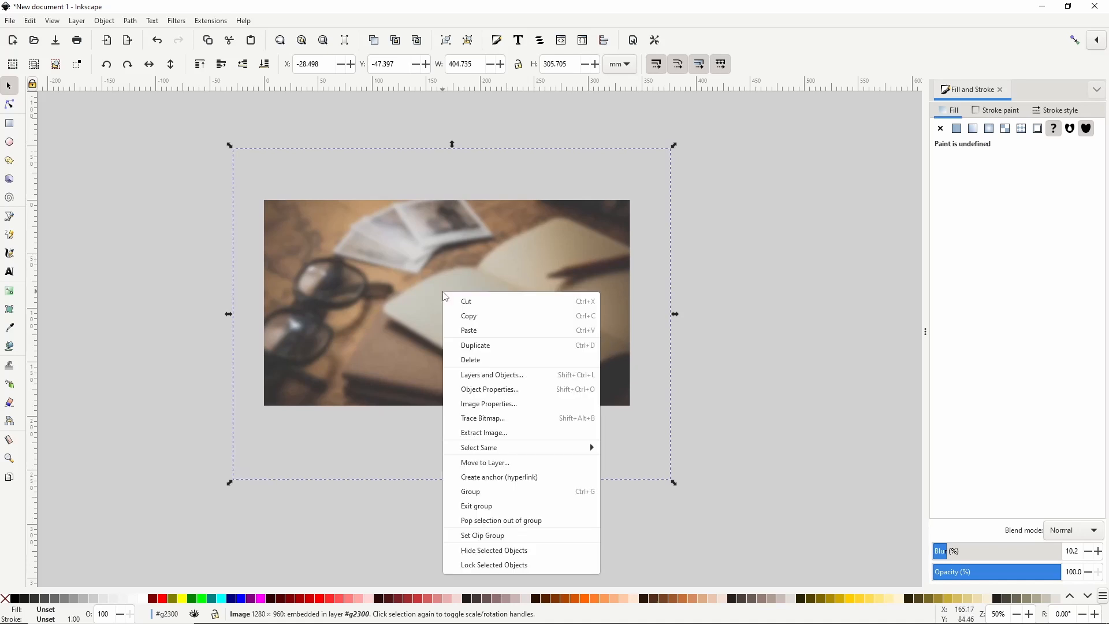
left_click(468, 345)
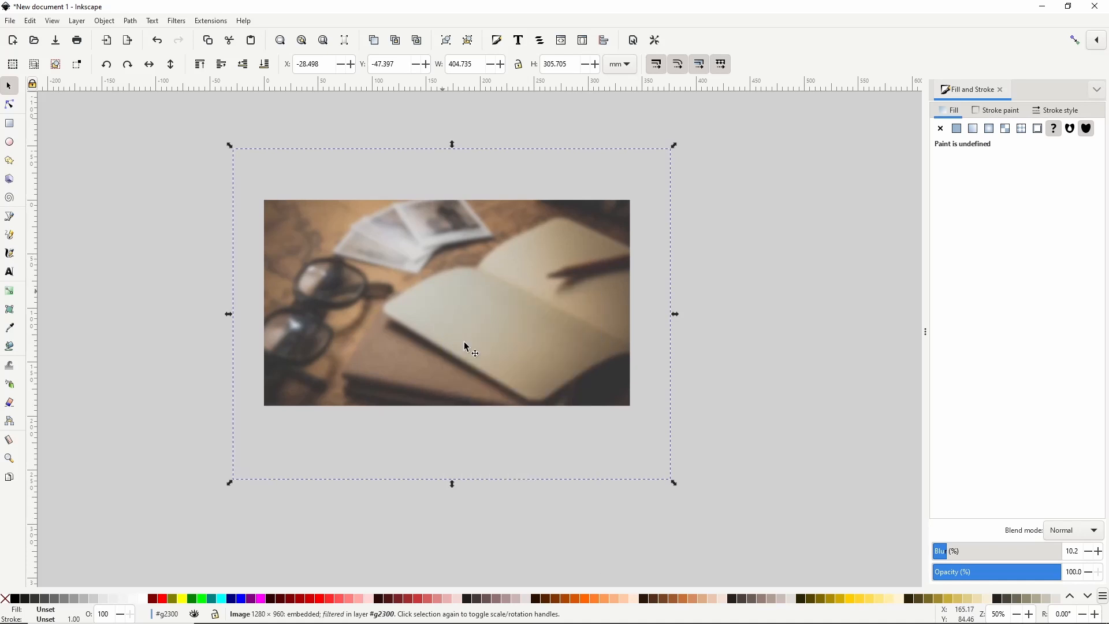
left_click_drag(951, 553, 961, 559)
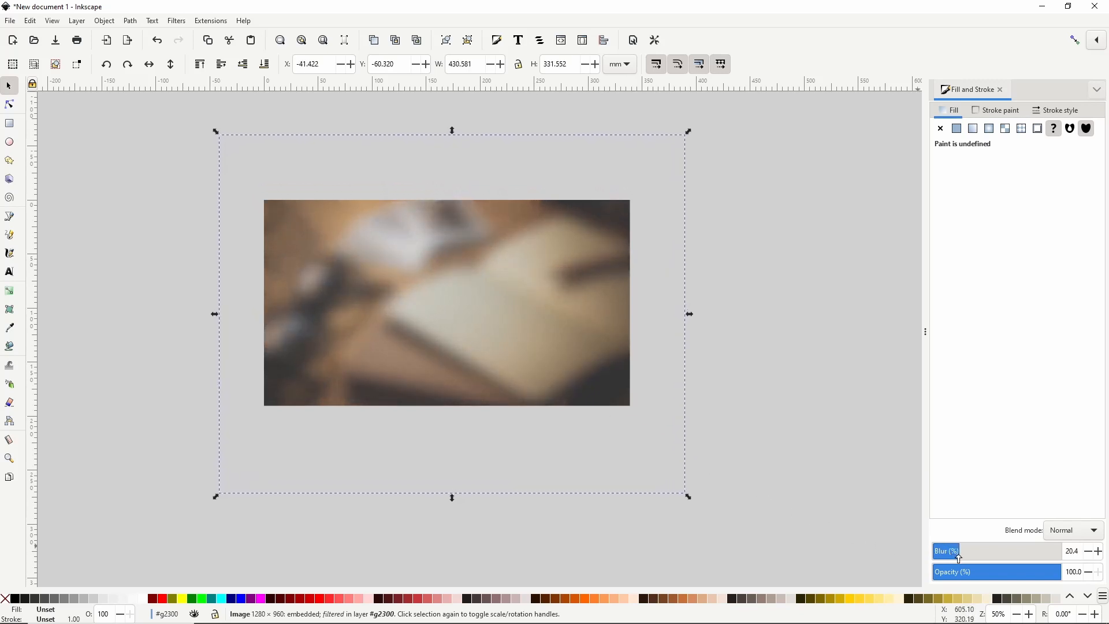
Draw a black rectangle of about 252 × 113 mm in the middle of the page and round its corners to about 27 mm
left_click(9, 123)
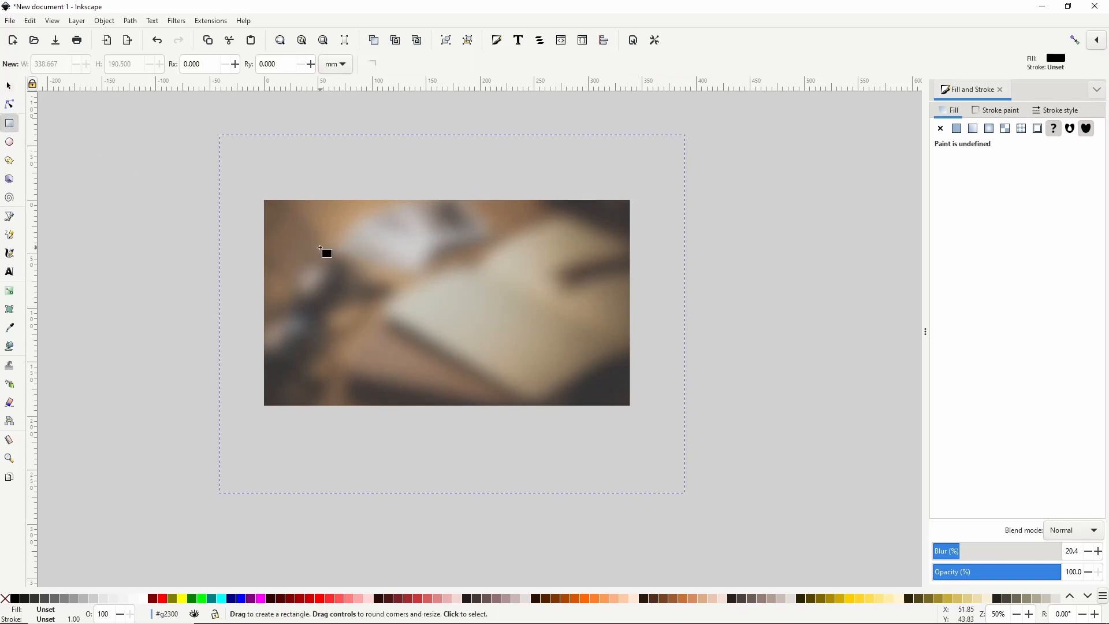
left_click_drag(315, 245, 589, 366)
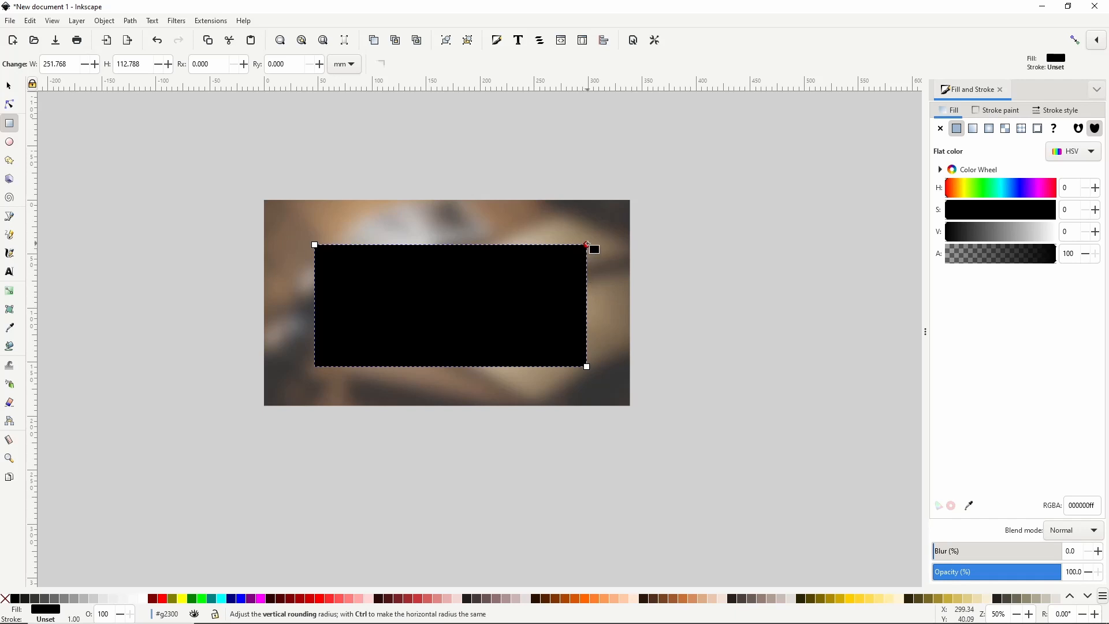
left_click_drag(588, 245, 588, 274)
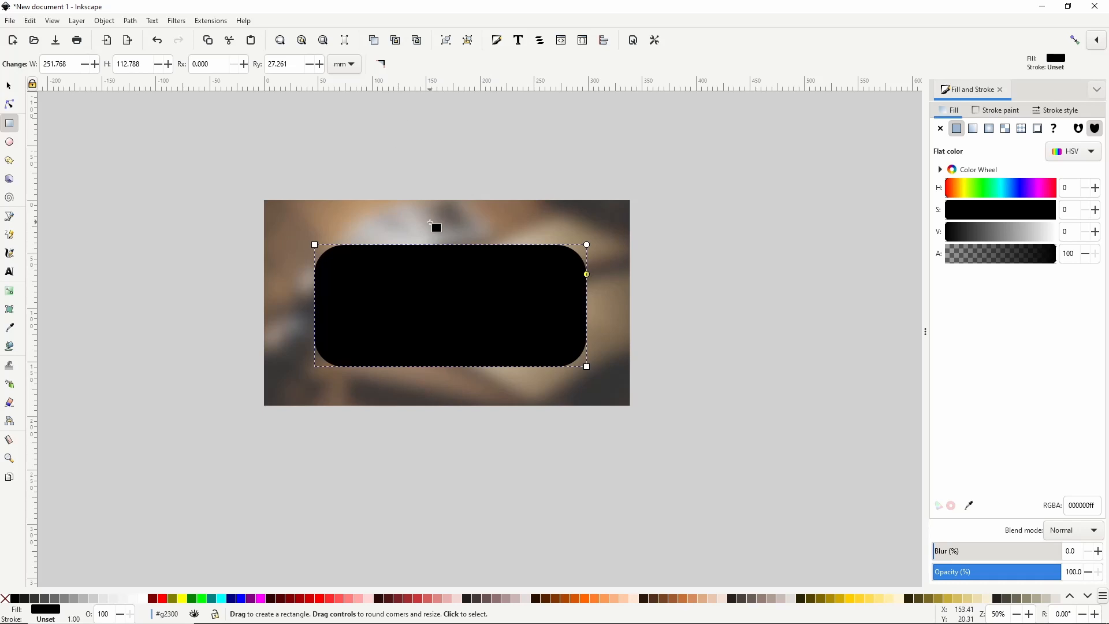
Clone the rounded rectangle and move the clone down and to the right, to about X 98 mm, Y 107 mm
key("alt+d")
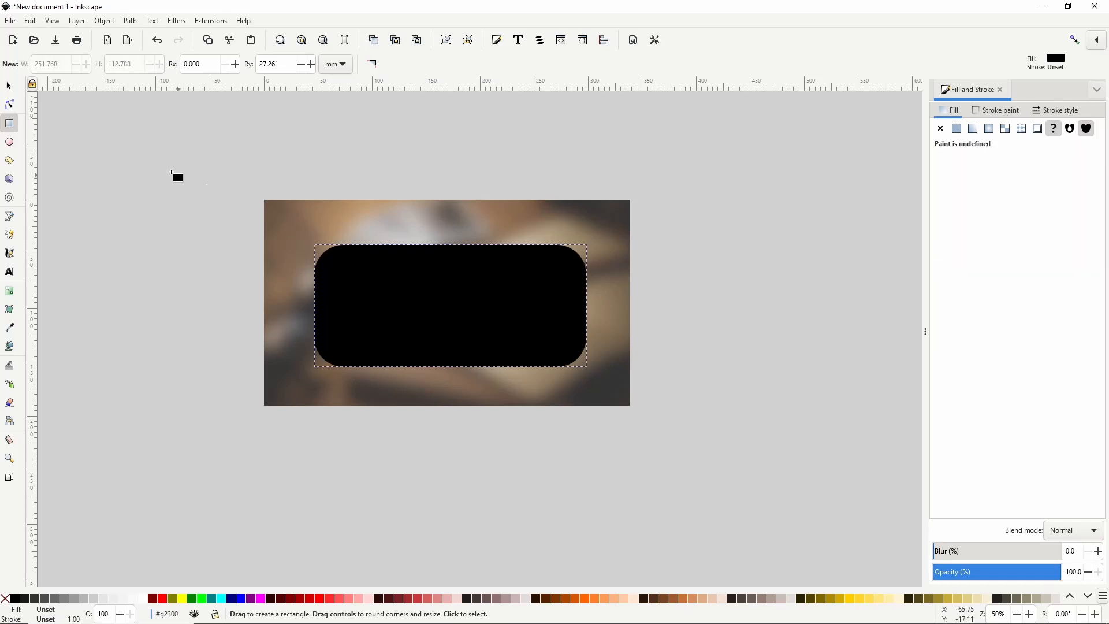
left_click(8, 85)
mouse_move(402, 298)
left_mouse_down()
mouse_move(441, 325)
mouse_move(460, 364)
left_mouse_up()
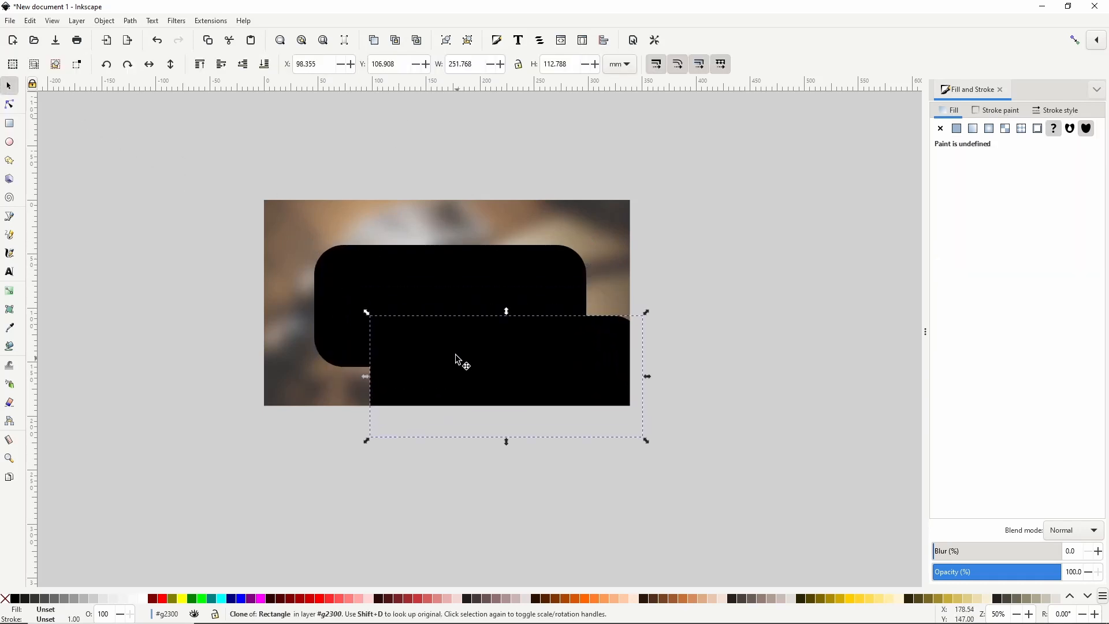
Enlarge the original rounded rectangle to about 258 × 118 mm and reduce its corner radius to about 24.7 mm
left_click(440, 297)
mouse_move(322, 243)
left_mouse_down()
mouse_move(337, 265)
mouse_move(304, 236)
left_mouse_up()
left_click(17, 125)
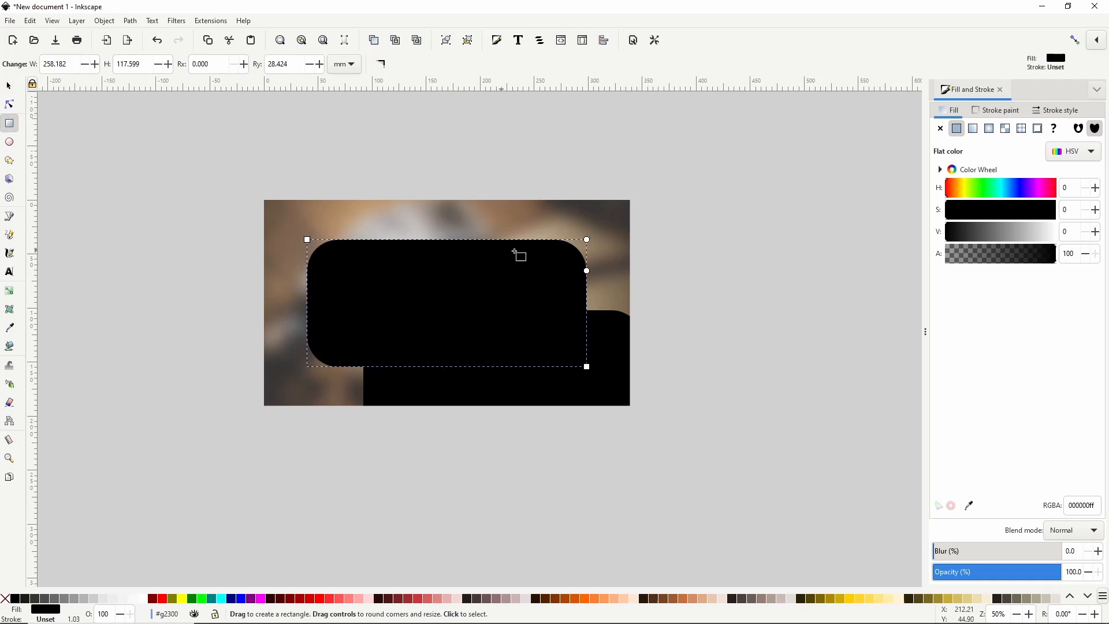
mouse_move(588, 271)
left_mouse_down()
mouse_move(593, 252)
mouse_move(585, 268)
left_mouse_up()
Try #AA0000 and pure red fills on the original rectangle, unset its fill, and show its stroke paint settings
left_click(301, 599)
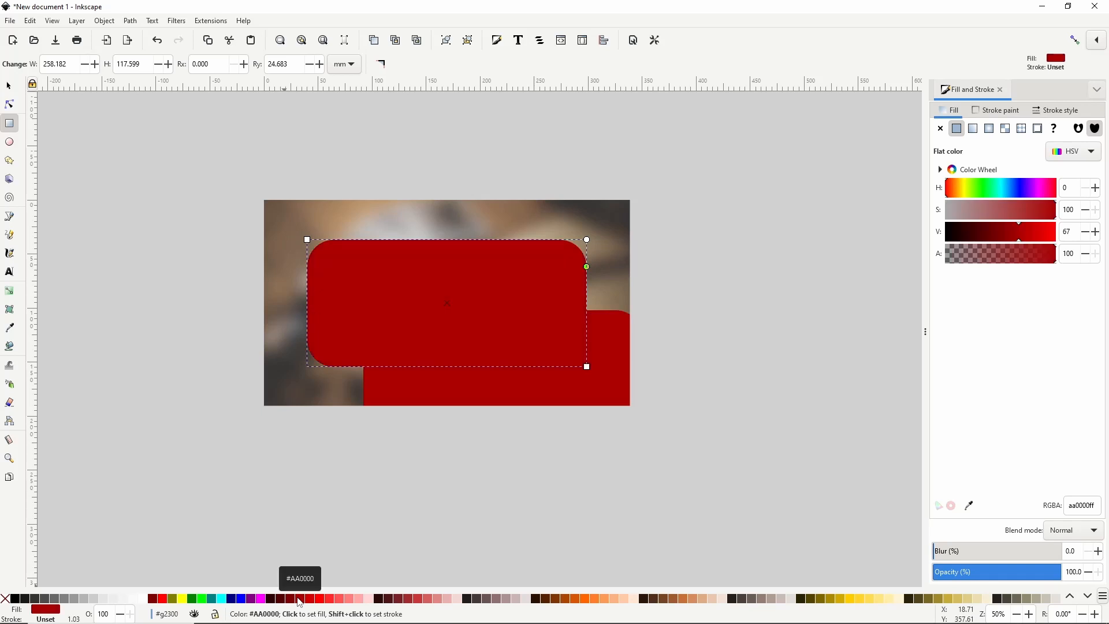
left_click(325, 599)
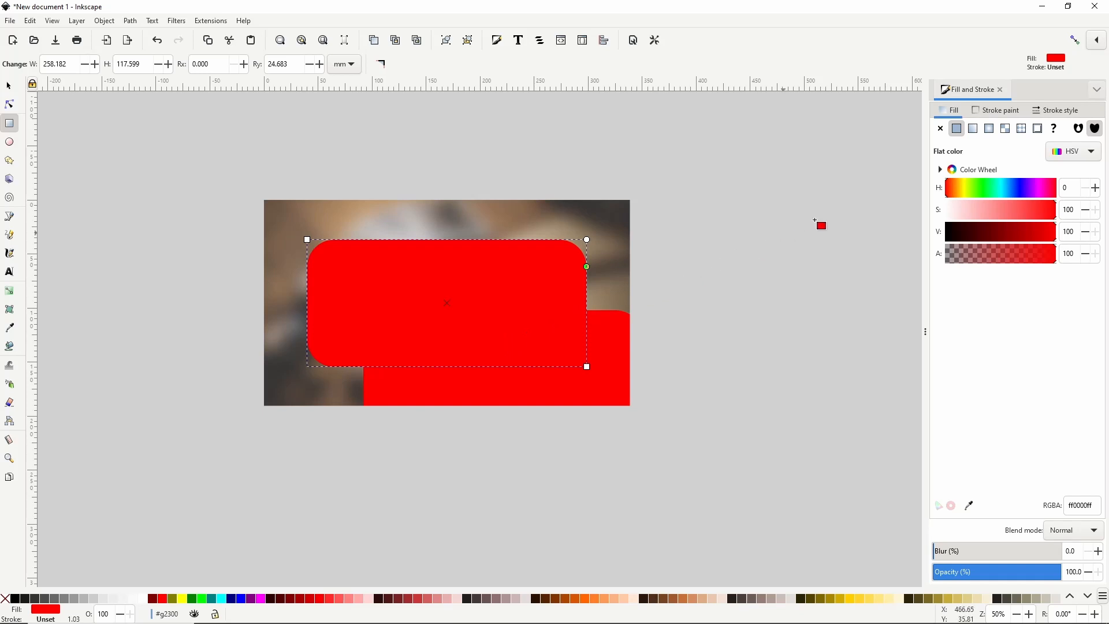
left_click(1056, 131)
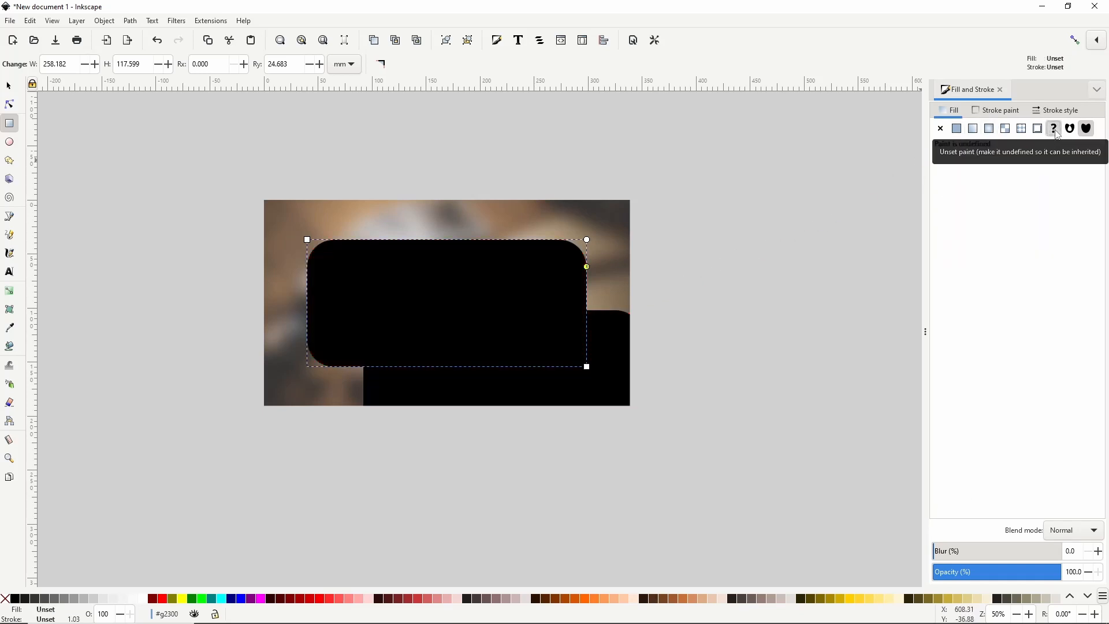
left_click(1002, 114)
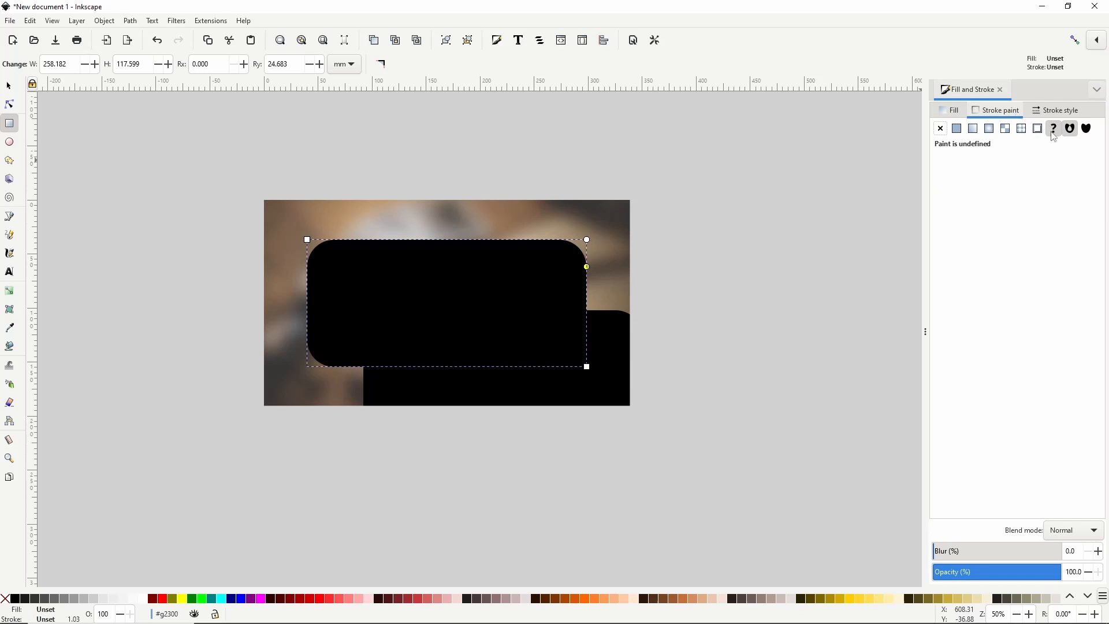
Test a magenta fill and a blue stroke on the clone, remove the stroke, and delete the clone
left_click(607, 327)
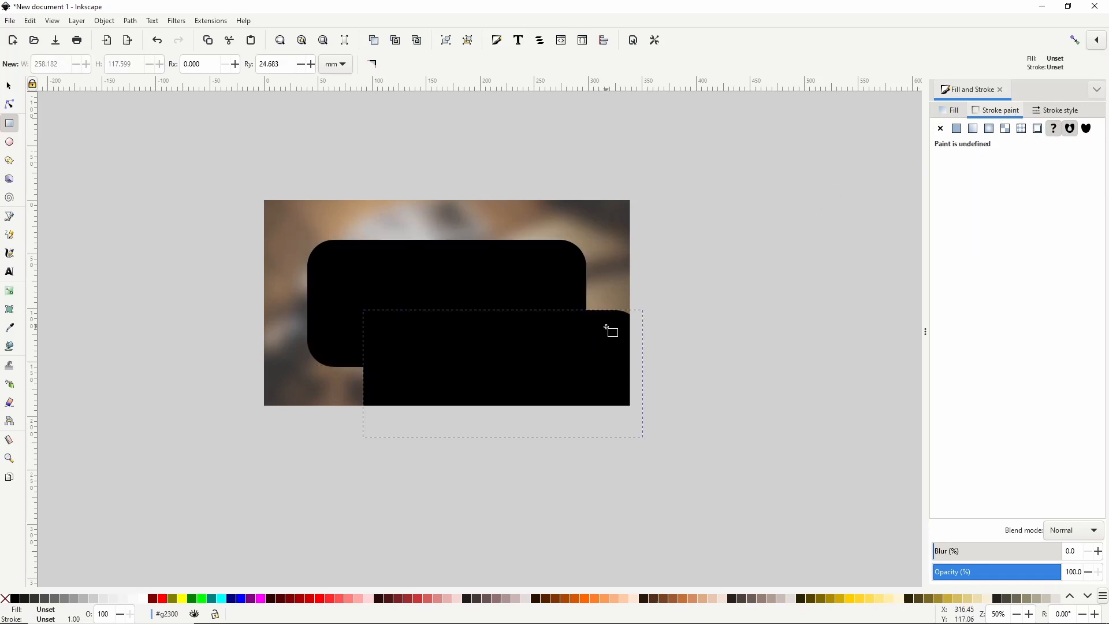
left_click(261, 598)
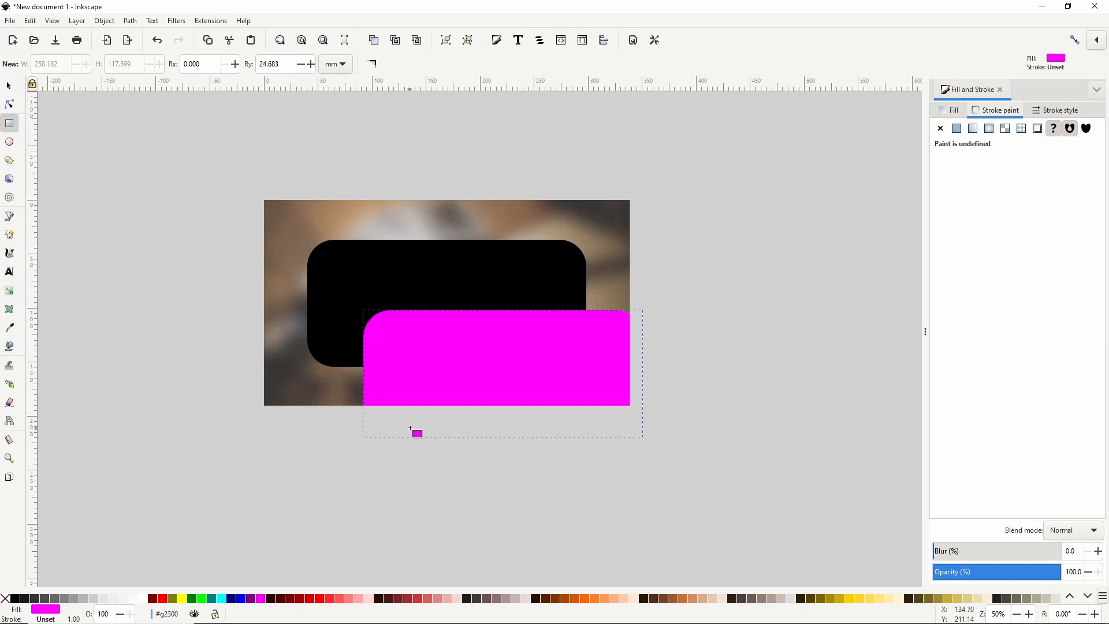
left_click(246, 599, "shift")
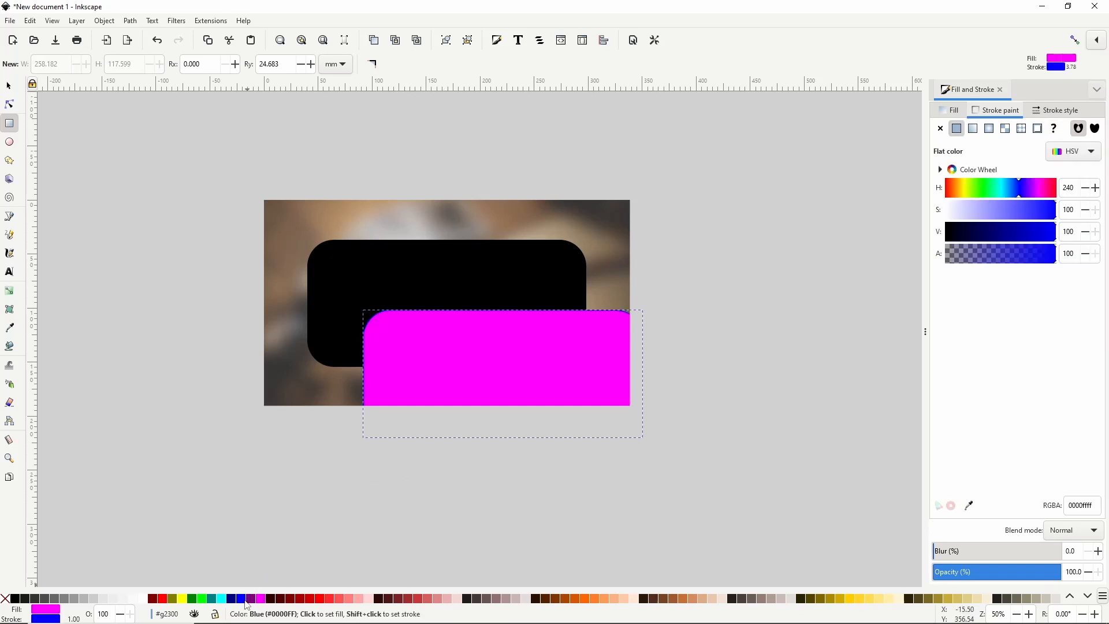
left_click(5, 598, "shift")
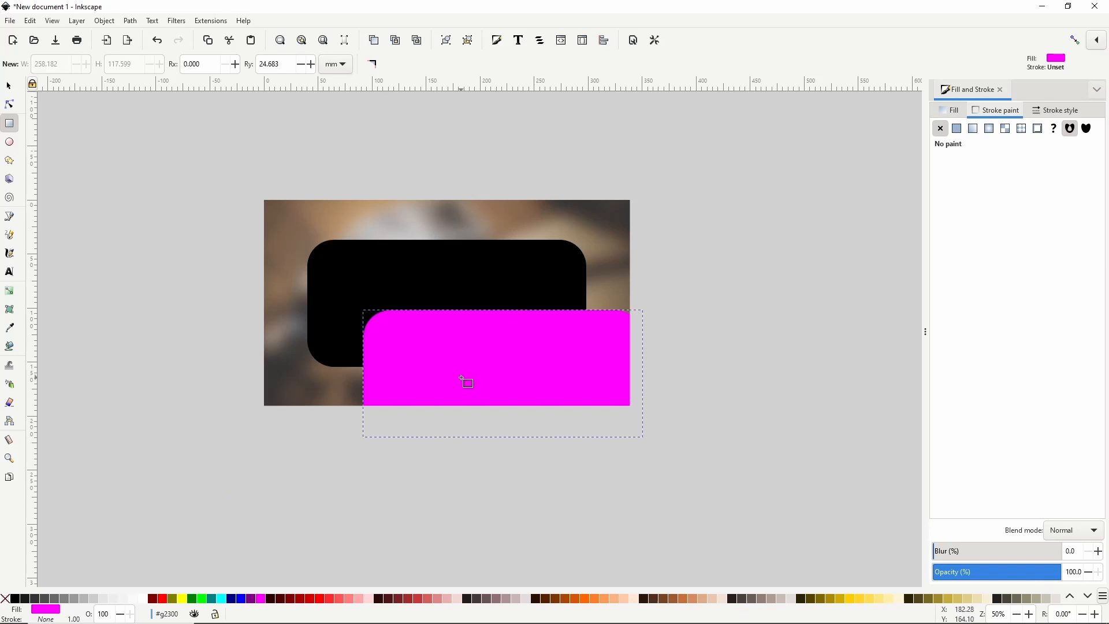
key("Delete")
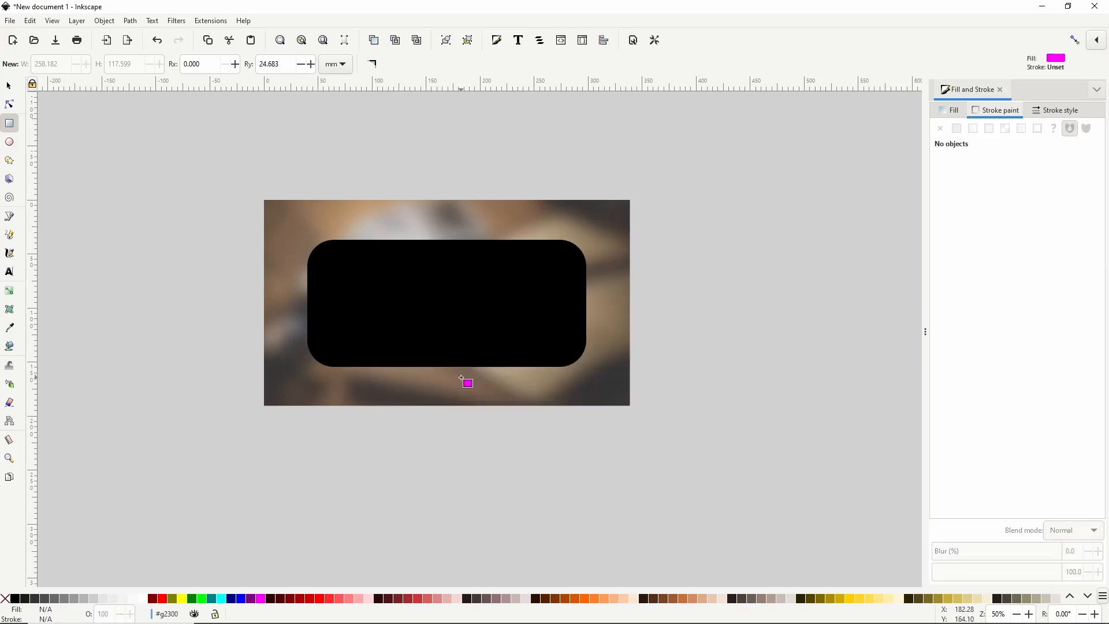
Center the rounded rectangle horizontally and vertically relative to the page
left_click(8, 86)
left_click(410, 296)
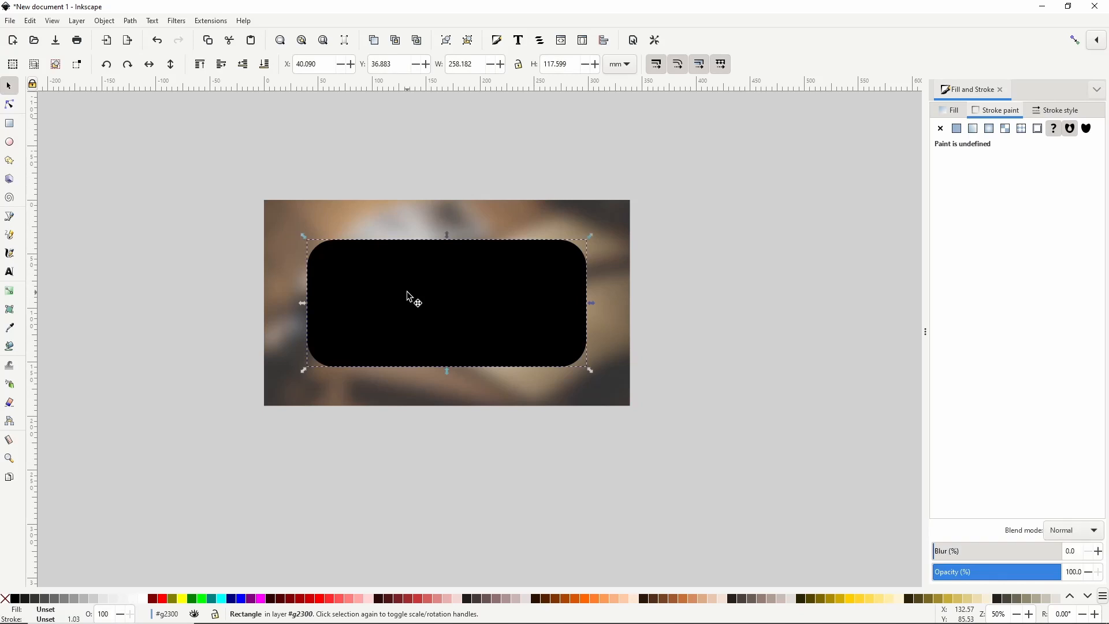
left_click(605, 40)
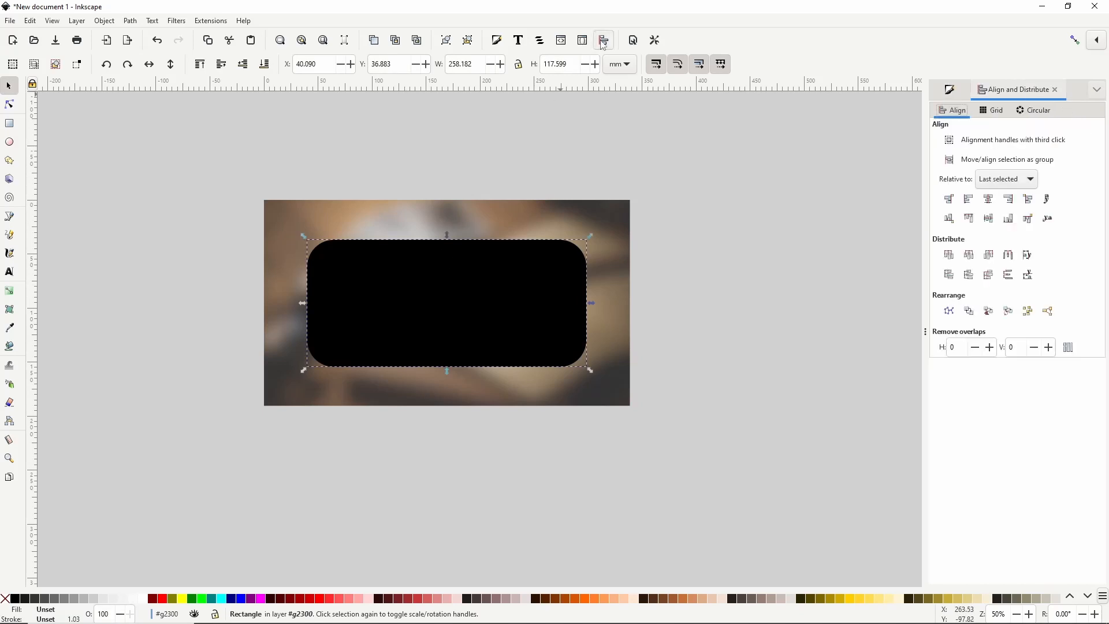
left_click(996, 180)
left_click(993, 248)
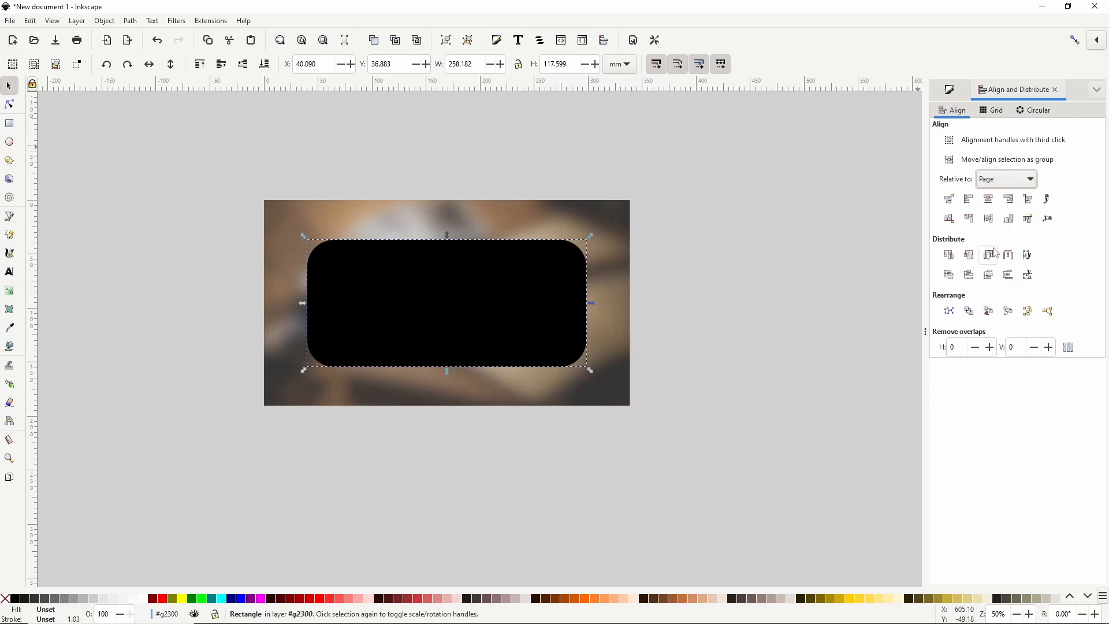
left_click(991, 204)
left_click(991, 223)
Lower the rounded rectangle to the bottom of the group and rename it glass_original
left_click(265, 65)
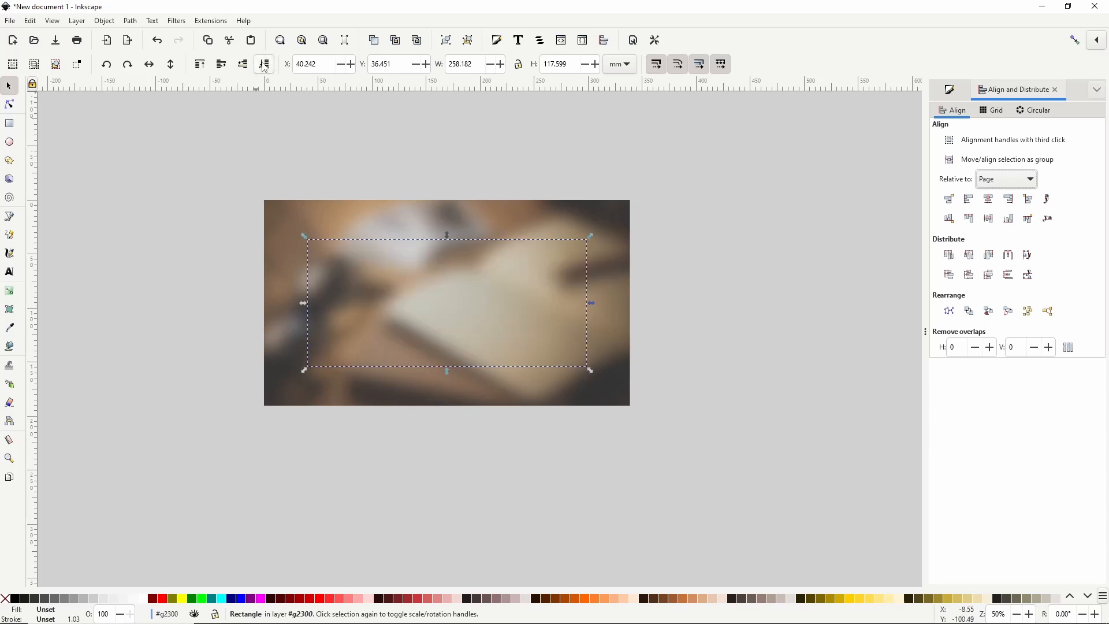
left_click(541, 42)
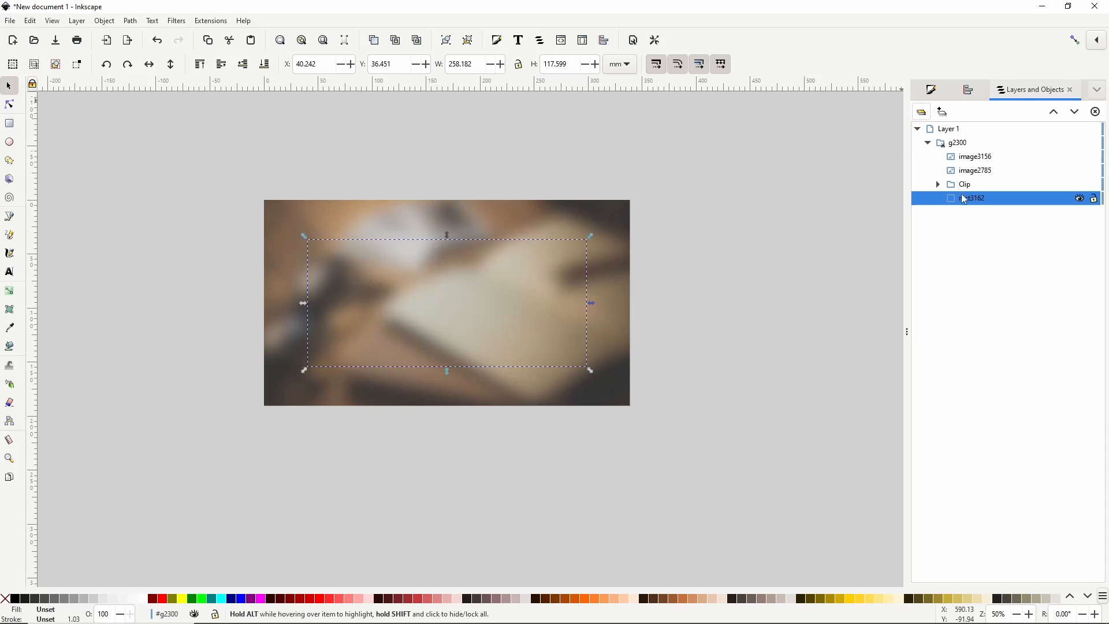
double_click(970, 202)
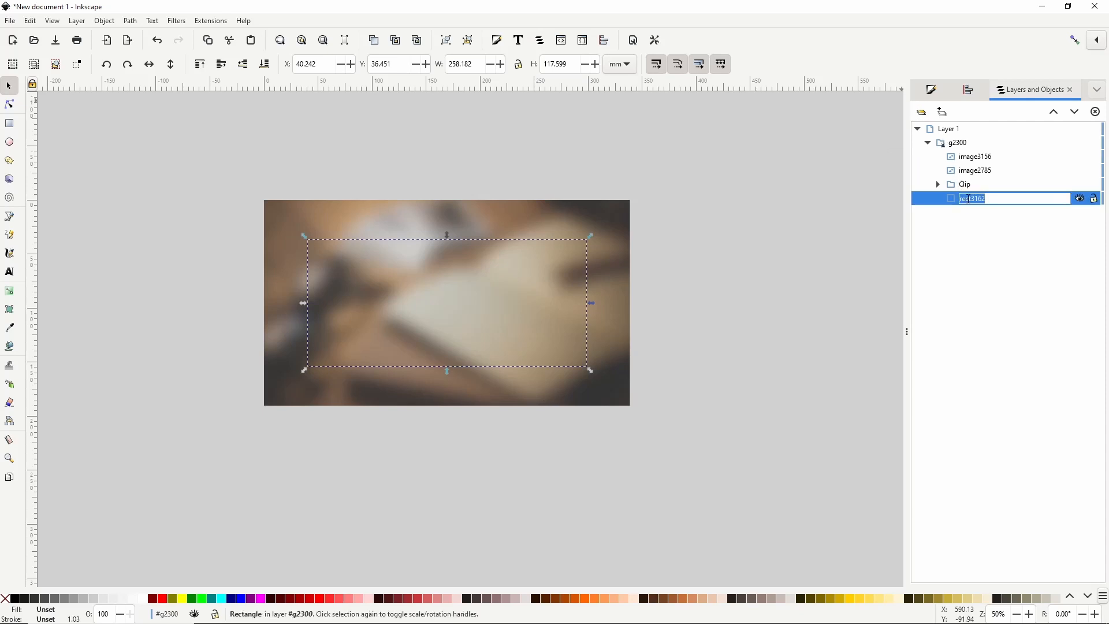
type("glass_original")
key("Return")
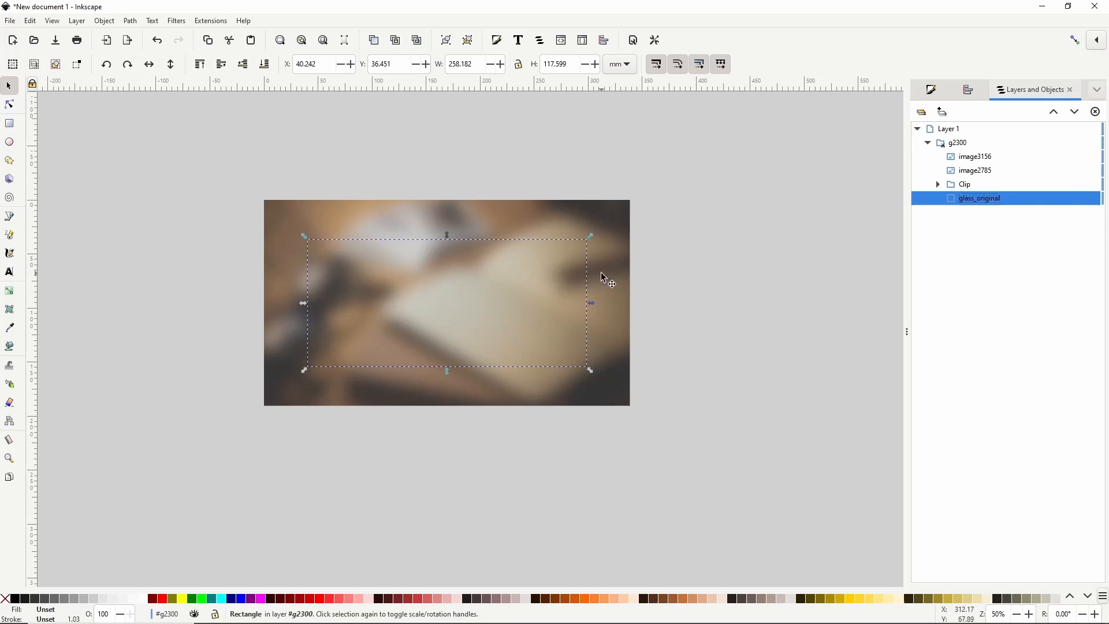
Clone glass_original and use the clone to clip the uppermost blurred desk image
key("alt+d")
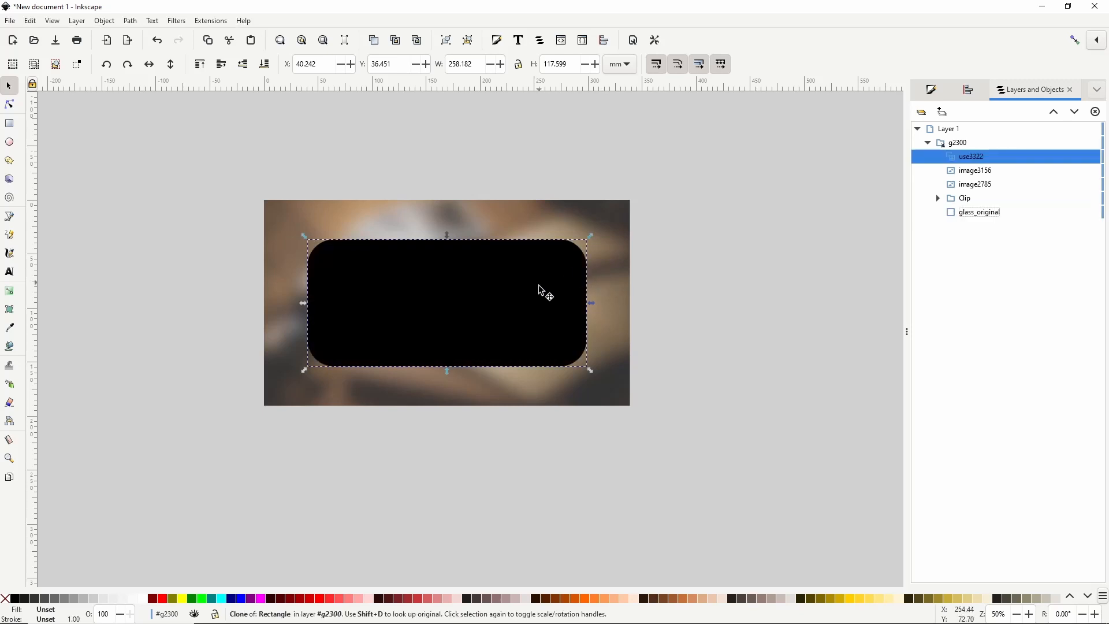
left_click(583, 226, "shift")
right_click(583, 223)
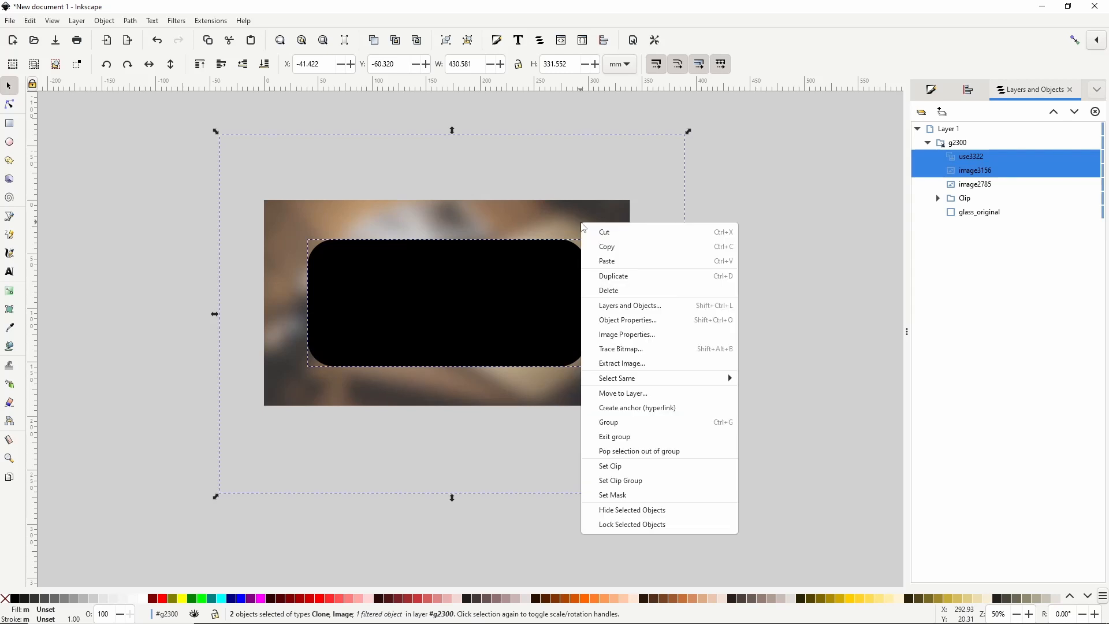
left_click(619, 469)
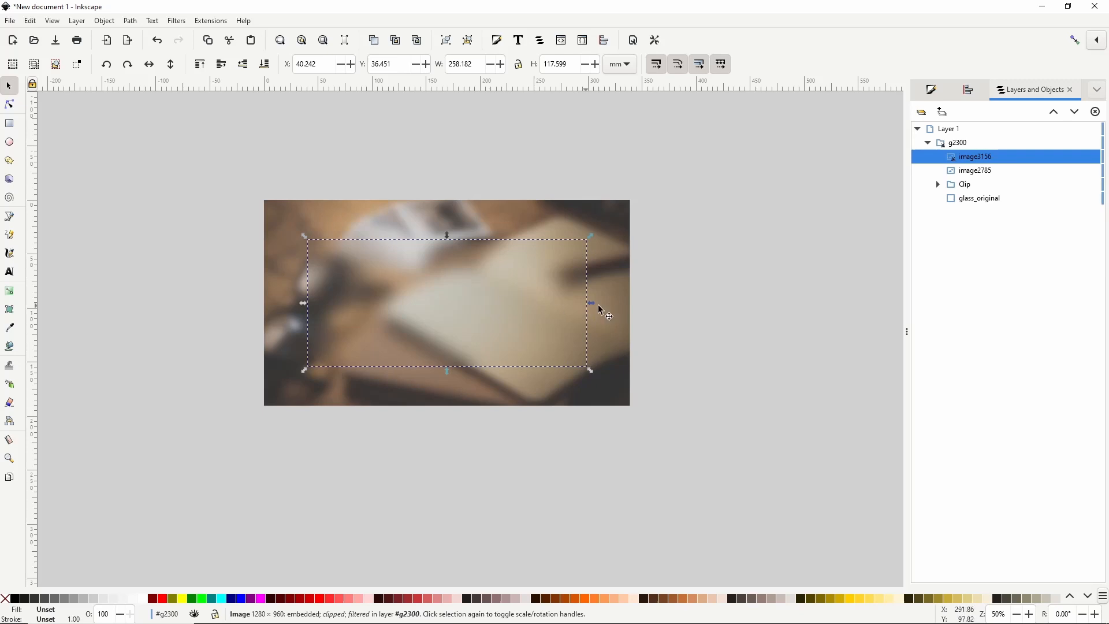
Clone glass_original again, fill the clone with white, and reduce its opacity to about 40%
left_click(973, 200)
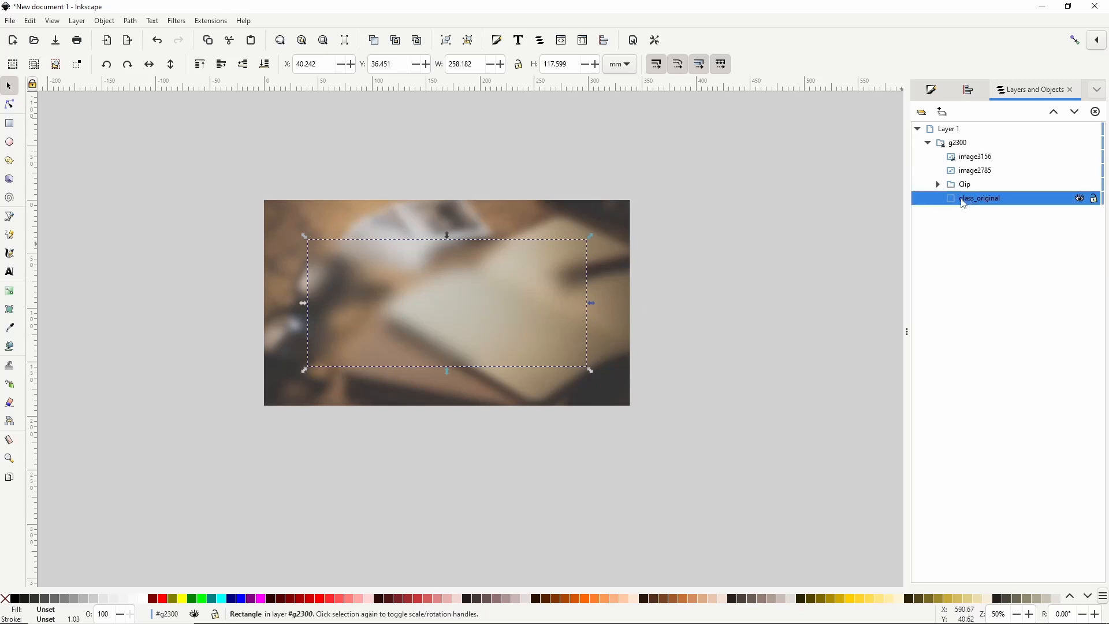
key("alt+d")
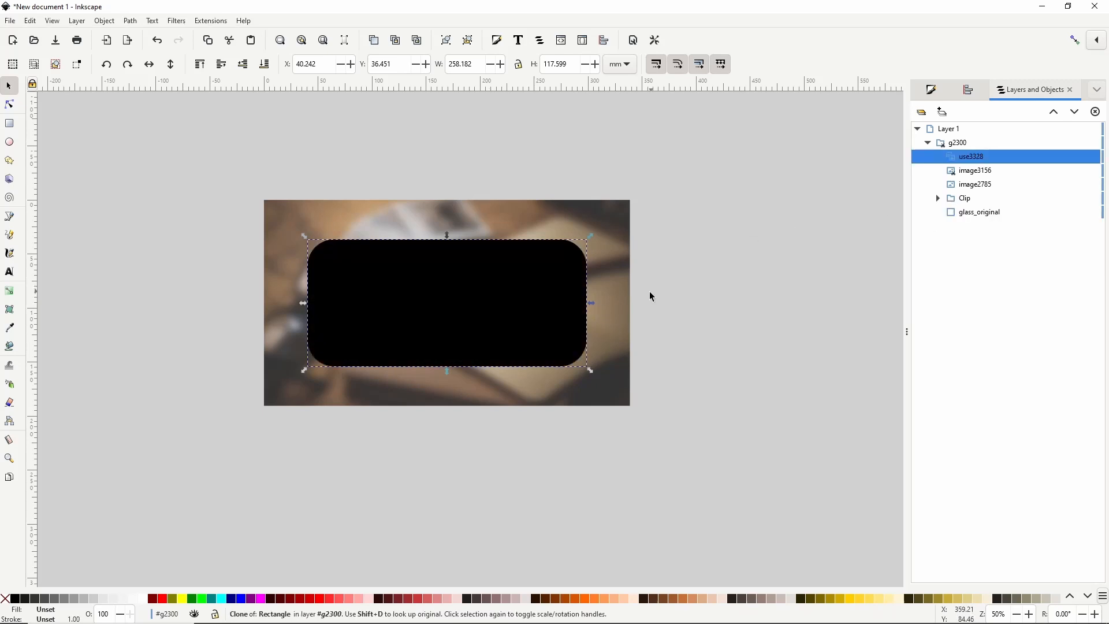
left_click(141, 598)
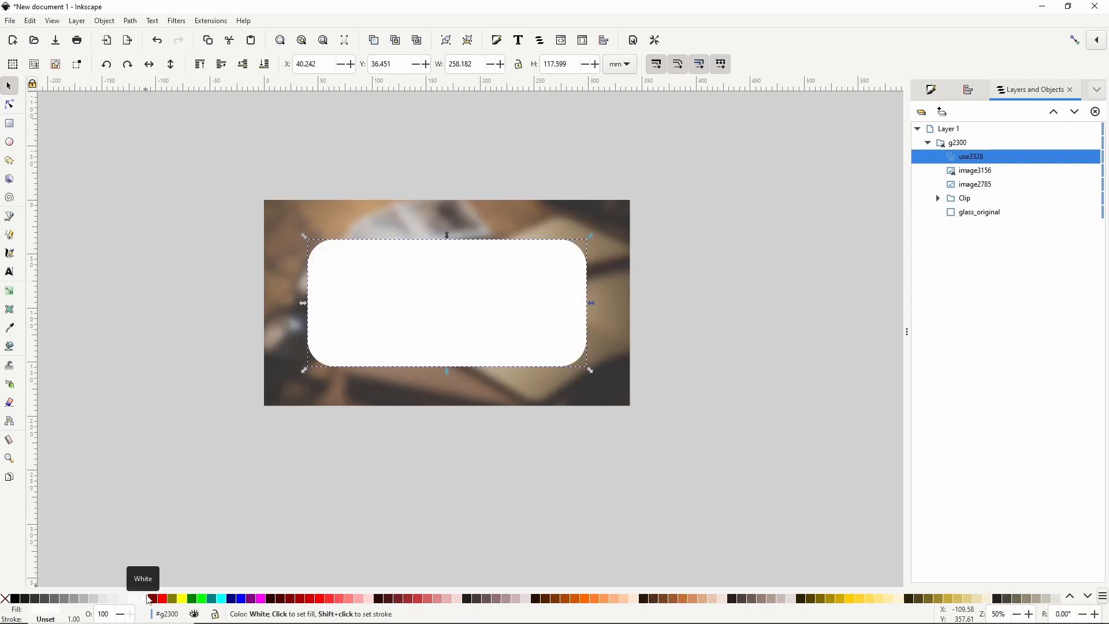
left_click(931, 90)
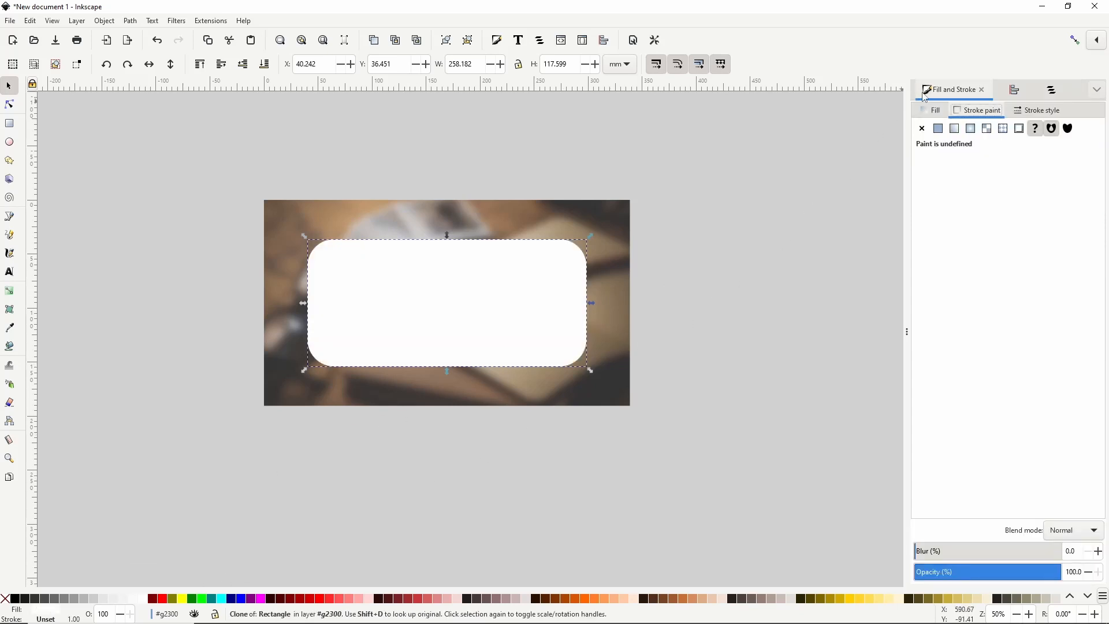
left_click_drag(1048, 572, 986, 572)
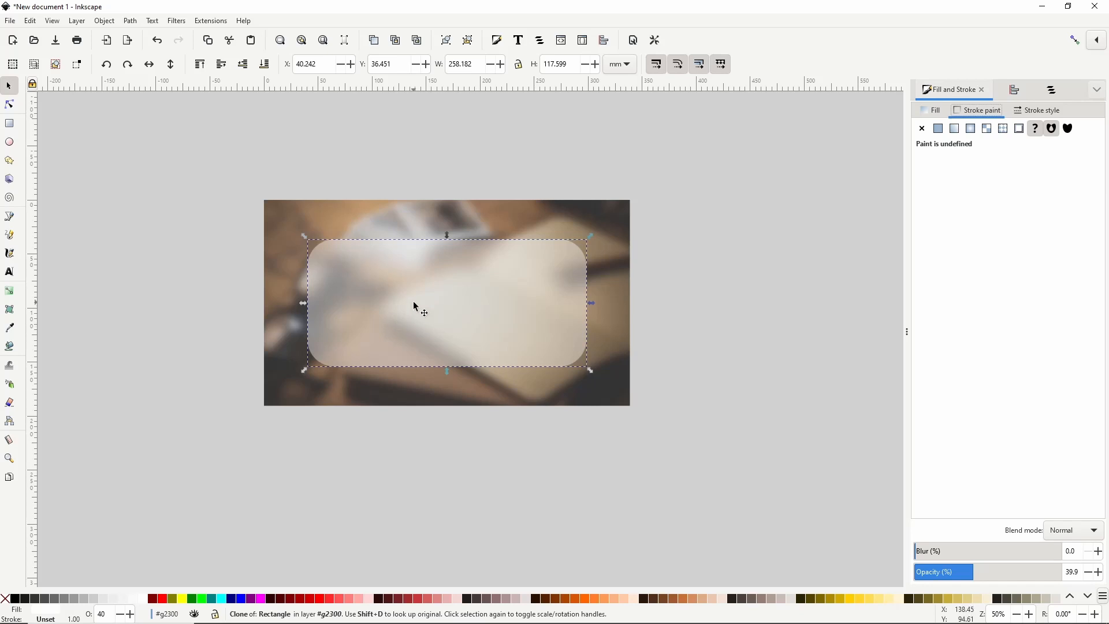
Import the frosted_glass image into the group as an embedded bitmap
left_click(12, 22)
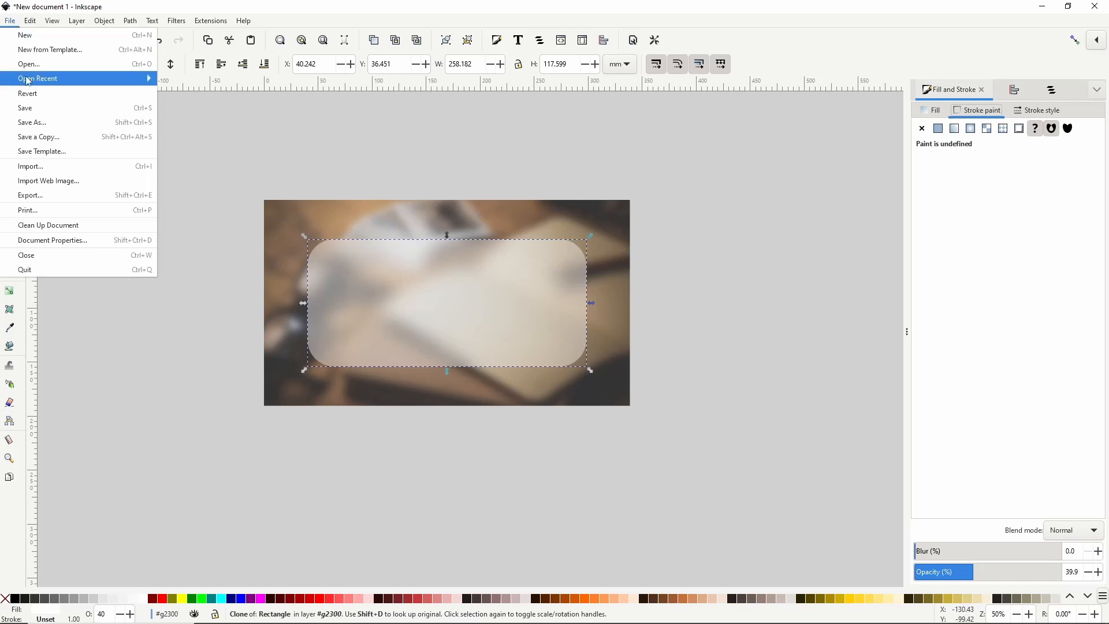
left_click(66, 166)
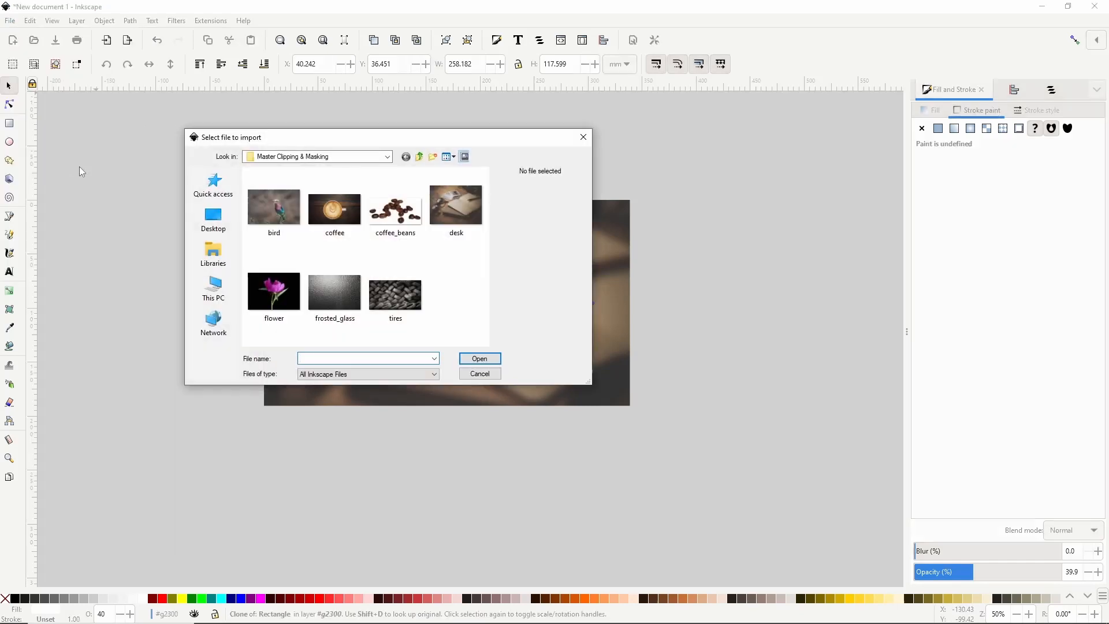
left_click(334, 299)
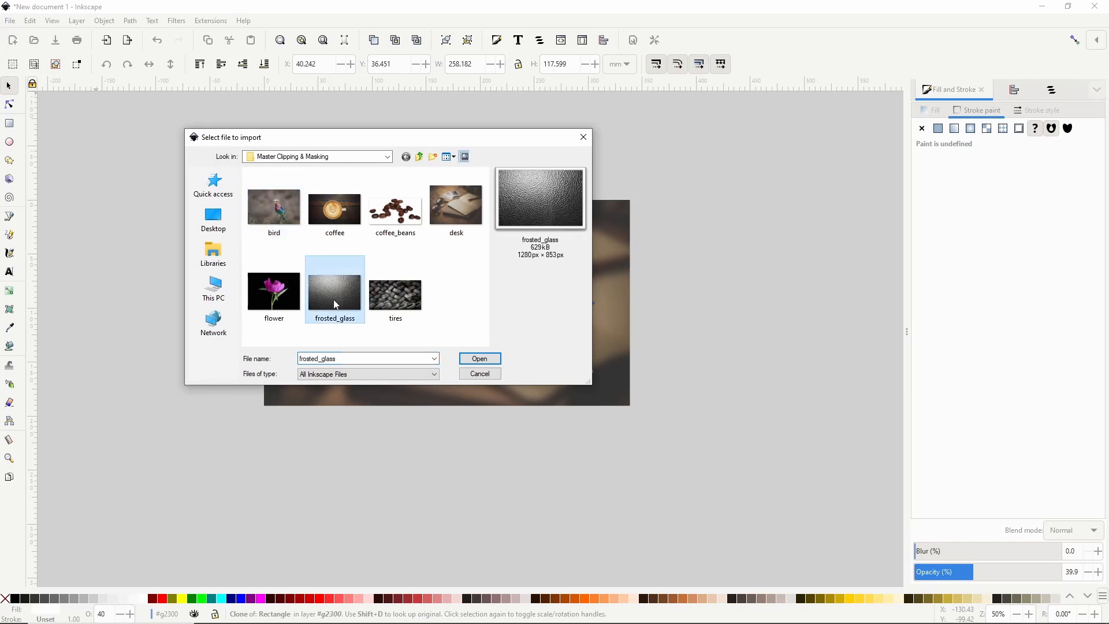
double_click(334, 299)
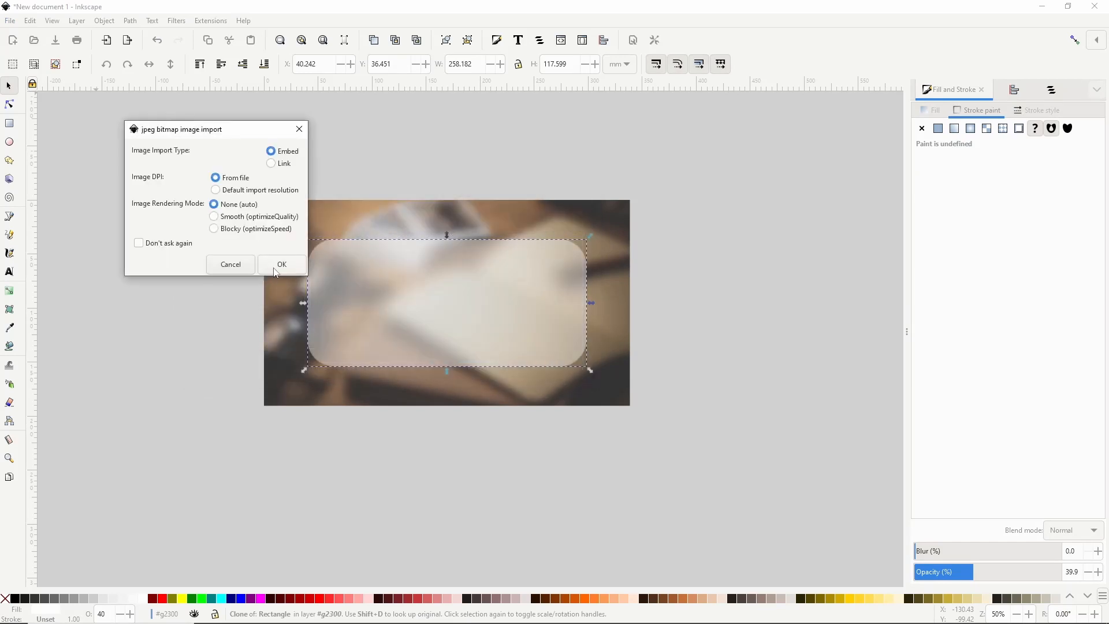
left_click(276, 264)
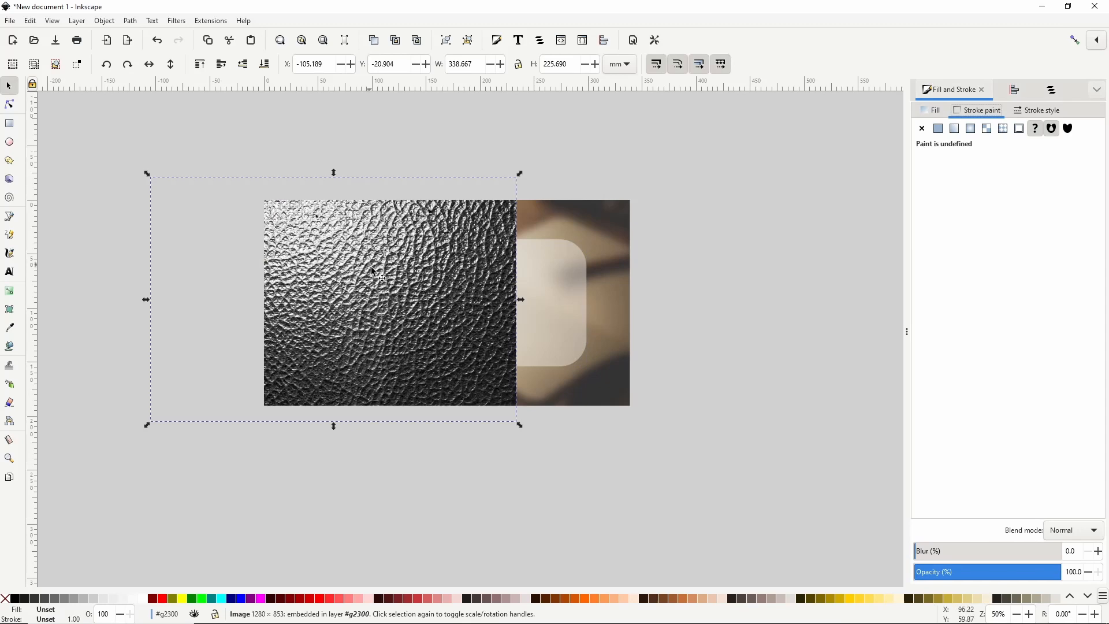
Move the frosted glass image over the page, enlarge it to about 359 × 239 mm, and set its blur to about 8.5%
left_click_drag(405, 277, 515, 289)
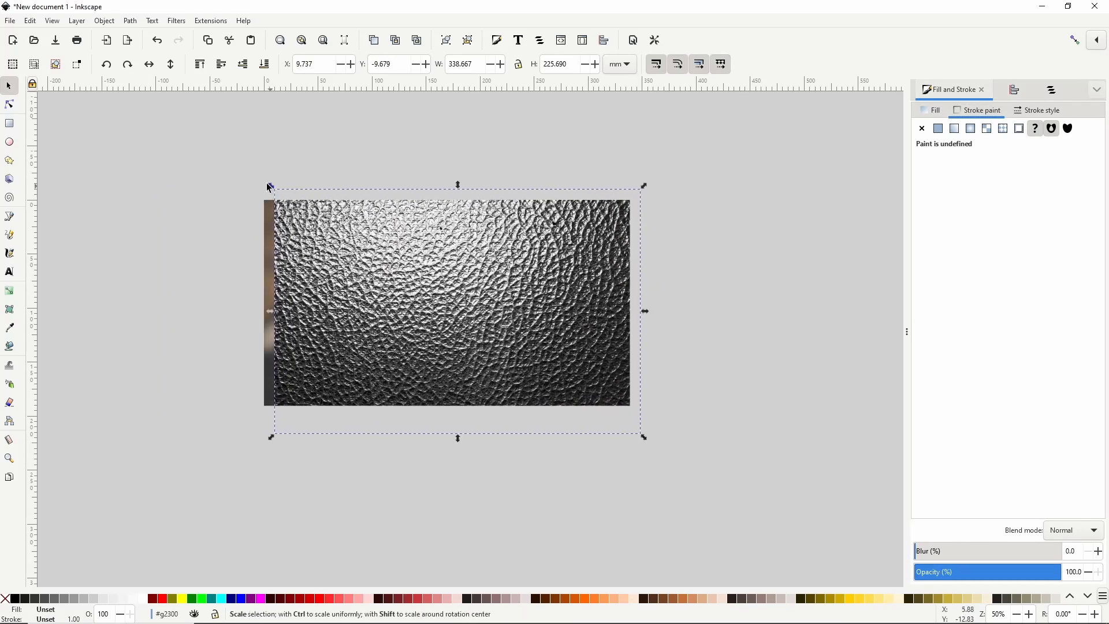
left_click_drag(271, 185, 234, 173)
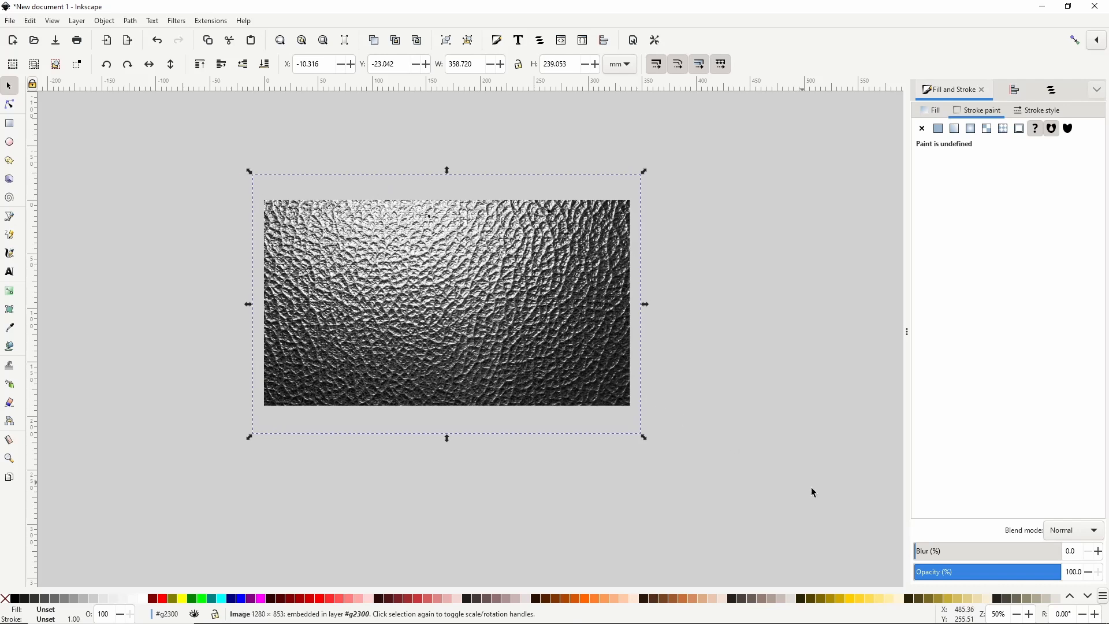
left_click_drag(922, 559, 928, 561)
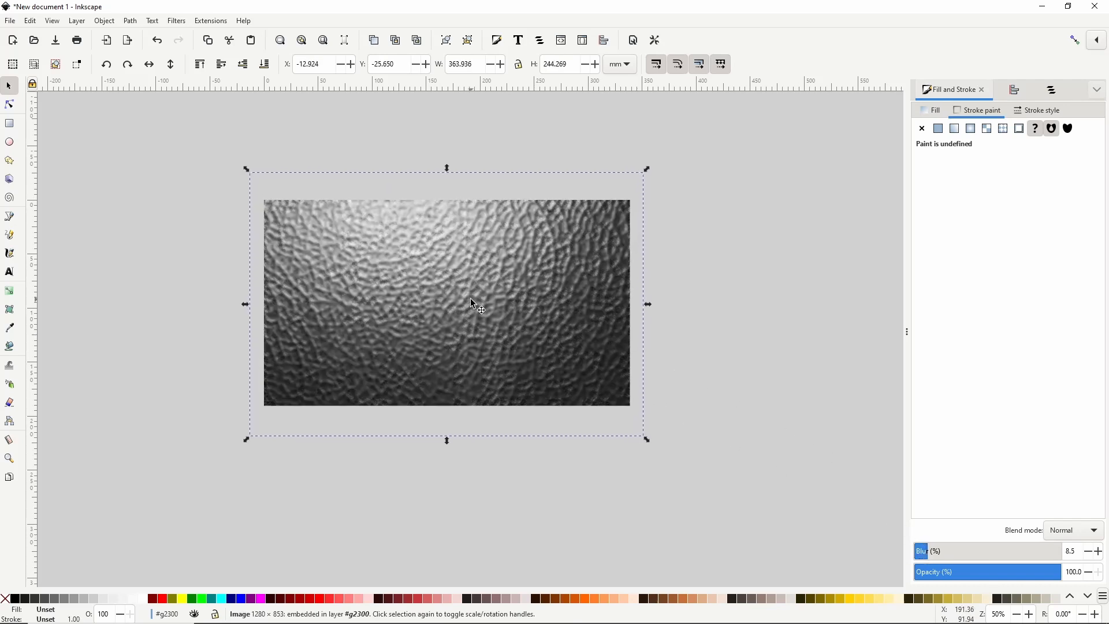
Mask the translucent white clone with the blurred frosted glass image
key("ctrl+a")
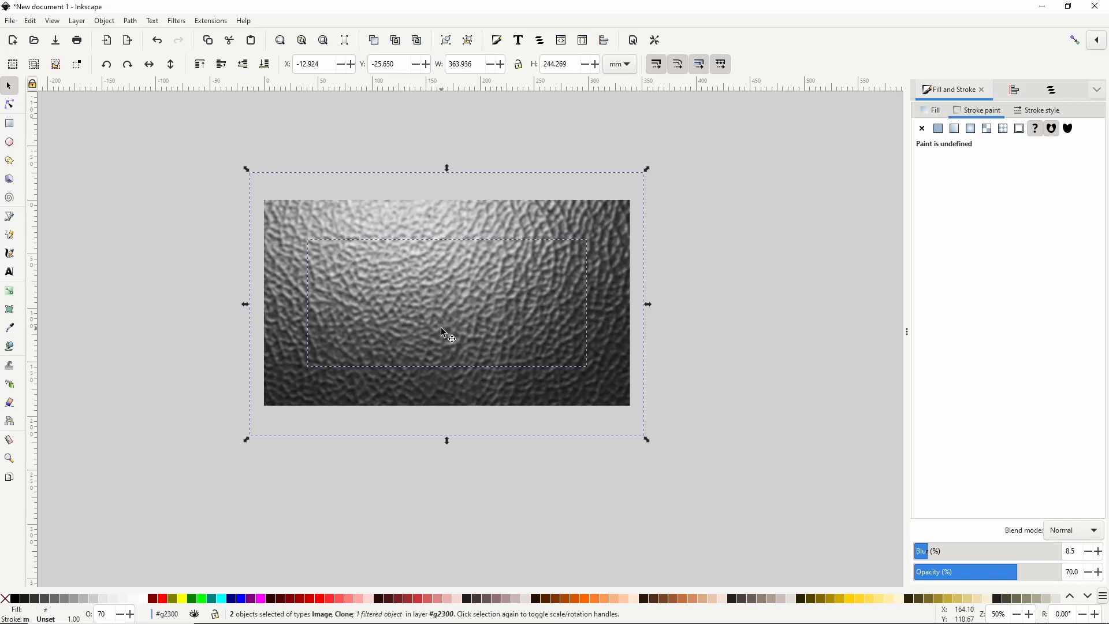
right_click(443, 321)
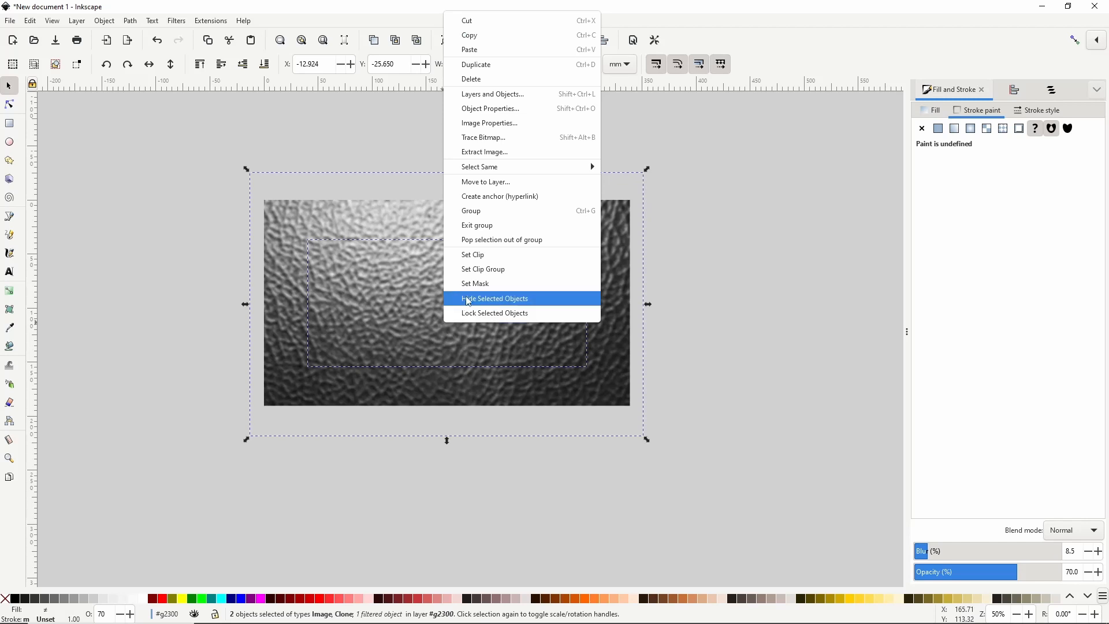
left_click(475, 283)
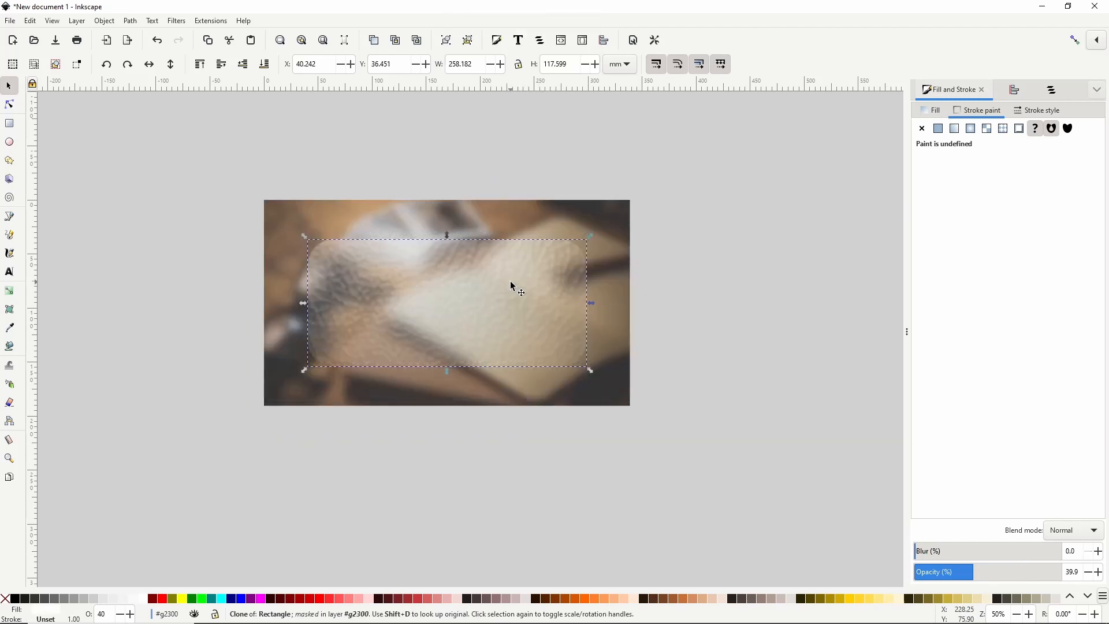
Import the coffee_beans PNG image into the group with the default import settings
left_click(11, 20)
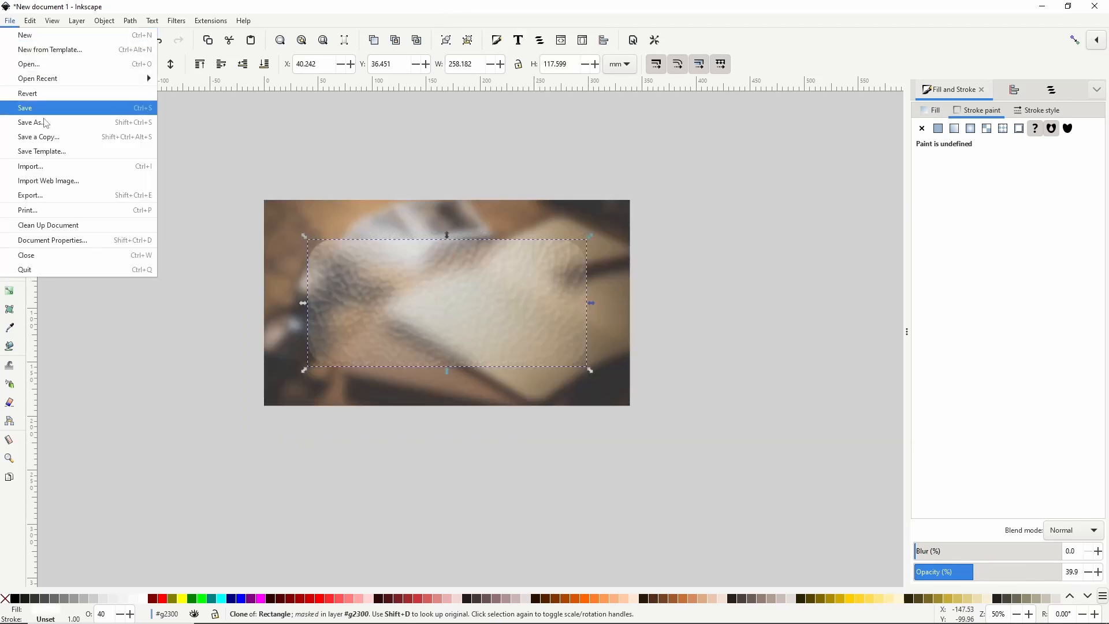
left_click(58, 166)
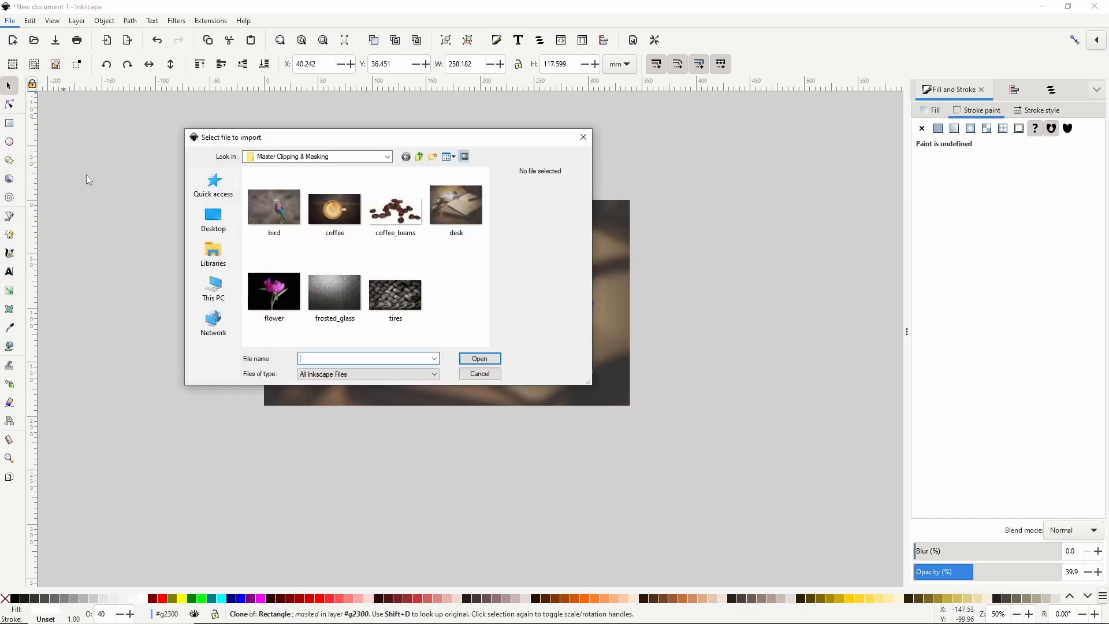
left_click(392, 215)
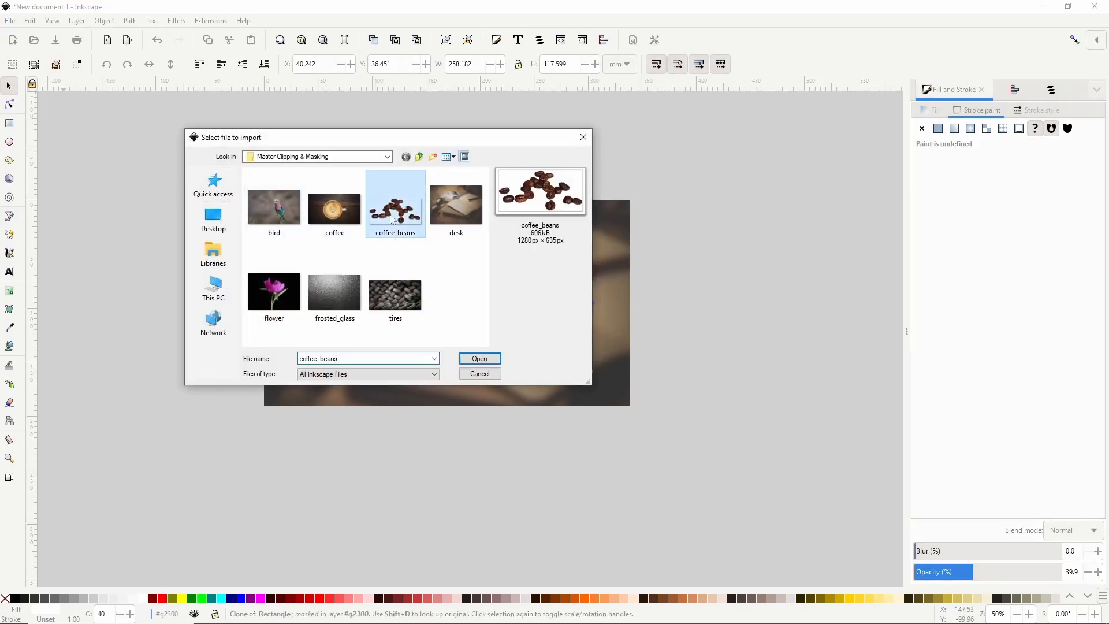
double_click(399, 215)
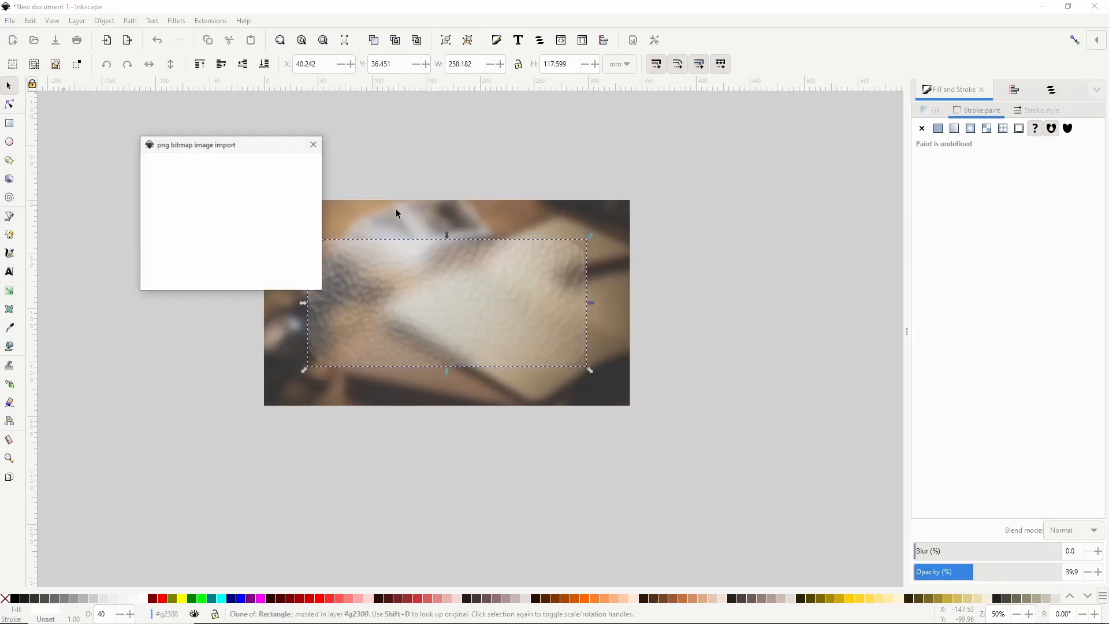
left_click(300, 274)
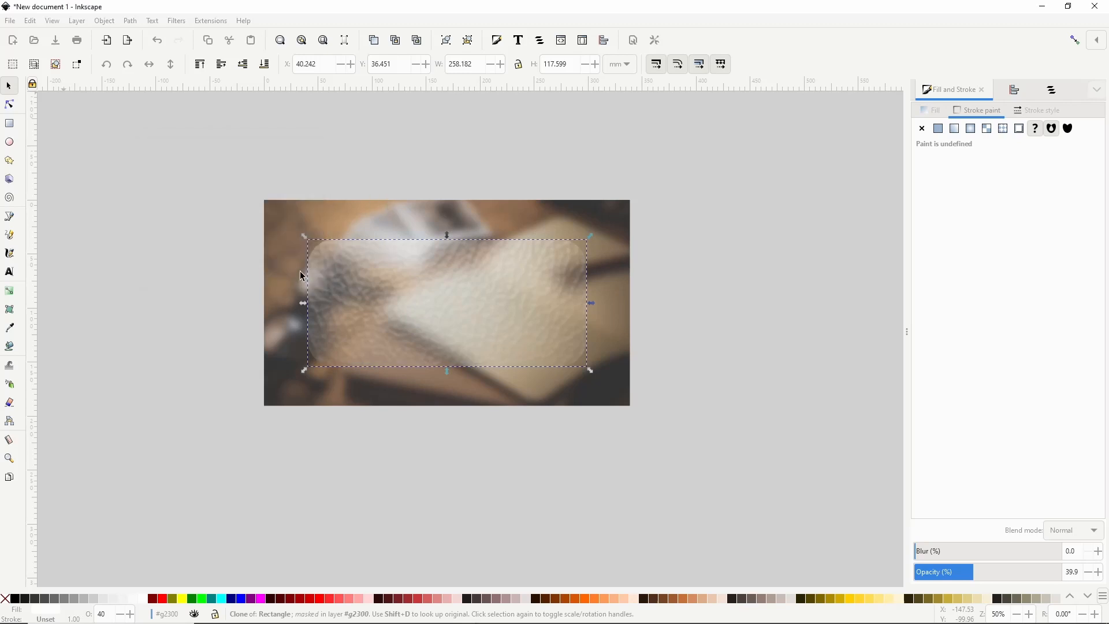
Shrink the coffee beans image to about 311 × 154 mm and place it over the glass panel at about X 19 mm, Y 20 mm
left_click_drag(424, 228, 490, 327)
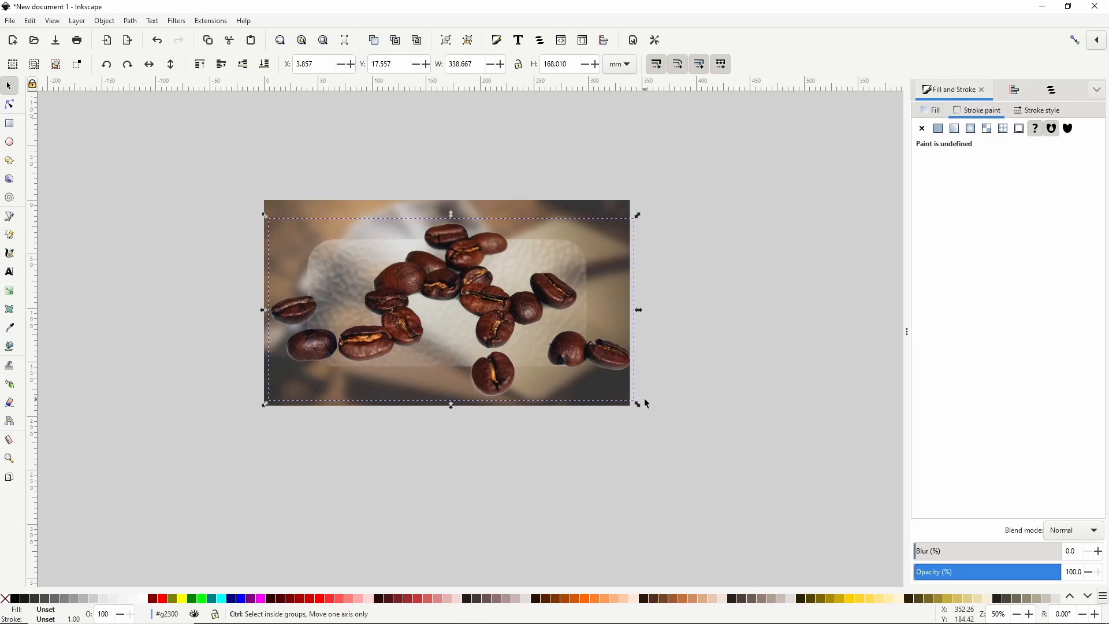
left_click_drag(636, 404, 622, 390)
left_click_drag(481, 304, 498, 303)
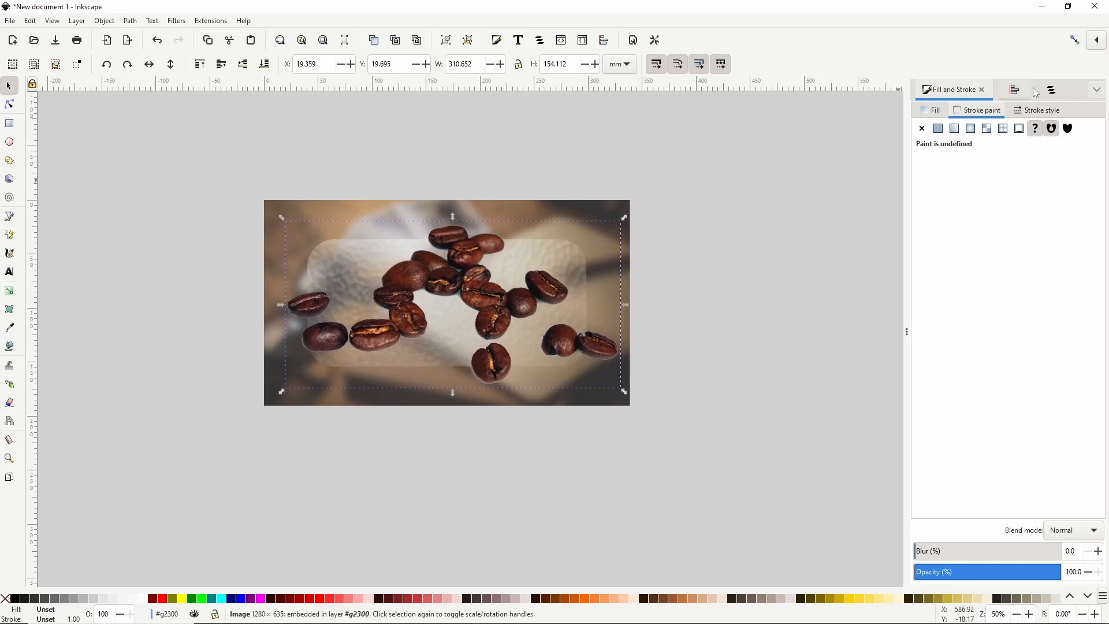
Create another clone of glass_original above the coffee beans image
left_click(1052, 89)
left_click(982, 225)
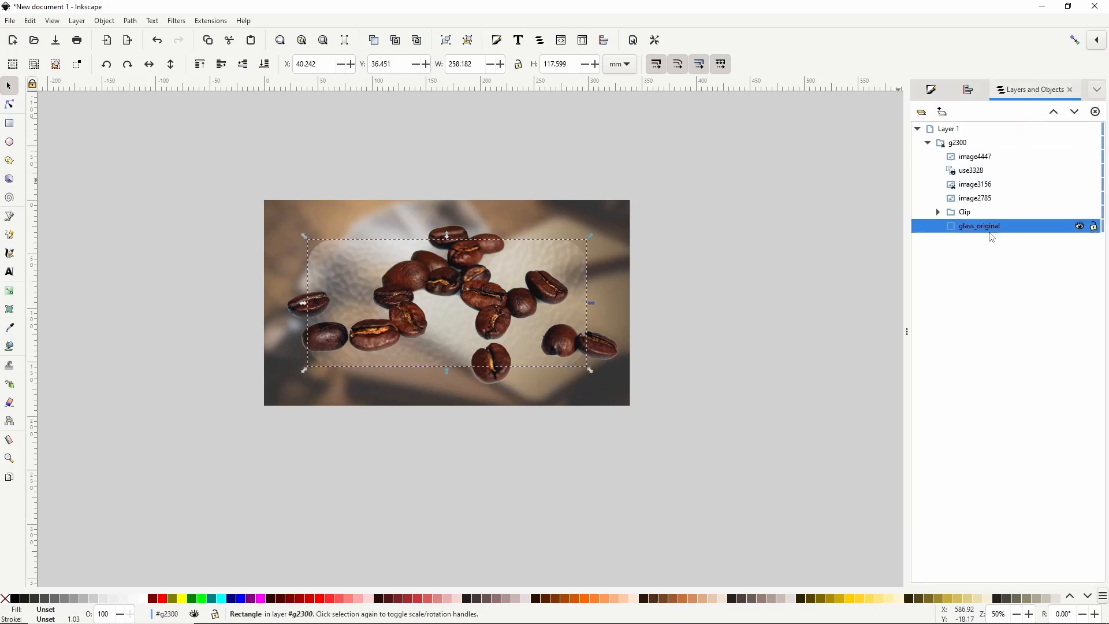
key("alt+d")
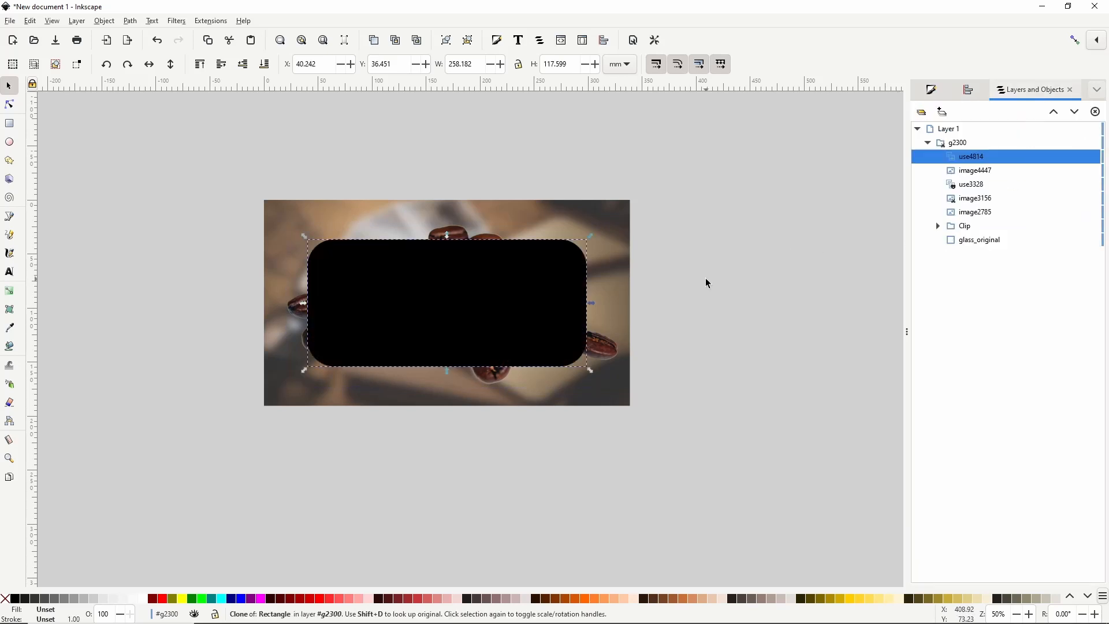
Clip the coffee beans image with the new glass_original clone and lower its opacity to about 25%
left_click(460, 234, "shift")
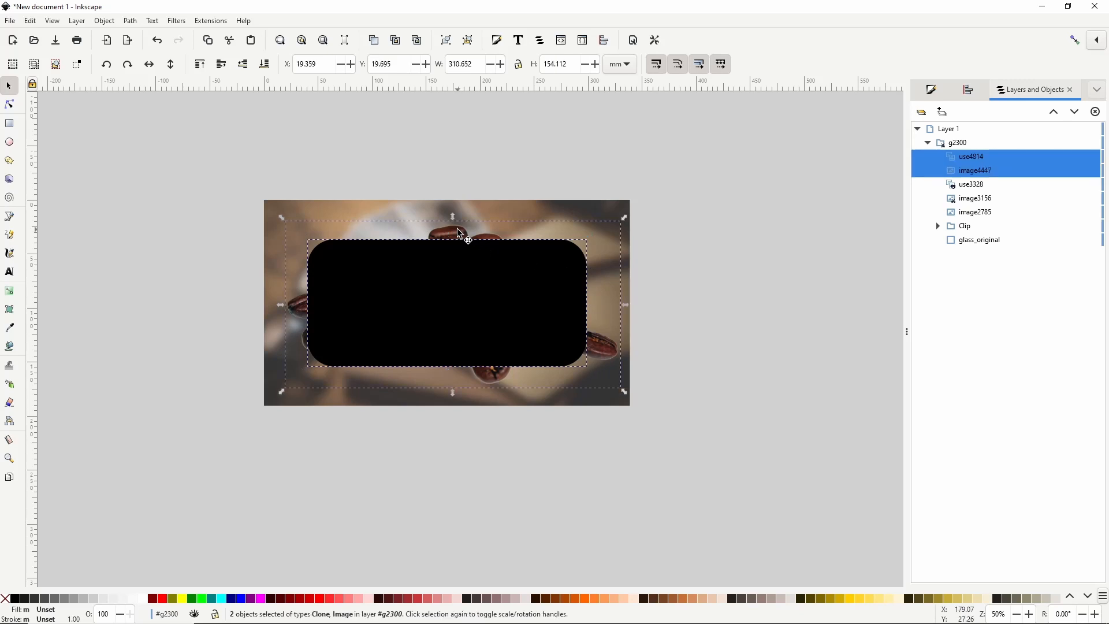
right_click(461, 234)
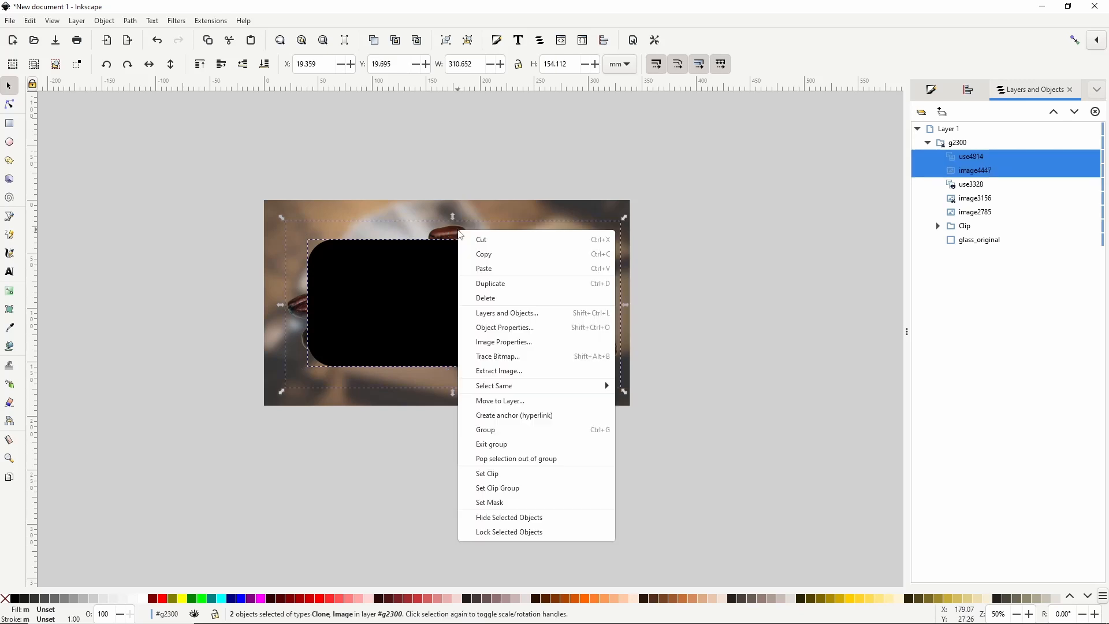
left_click(502, 473)
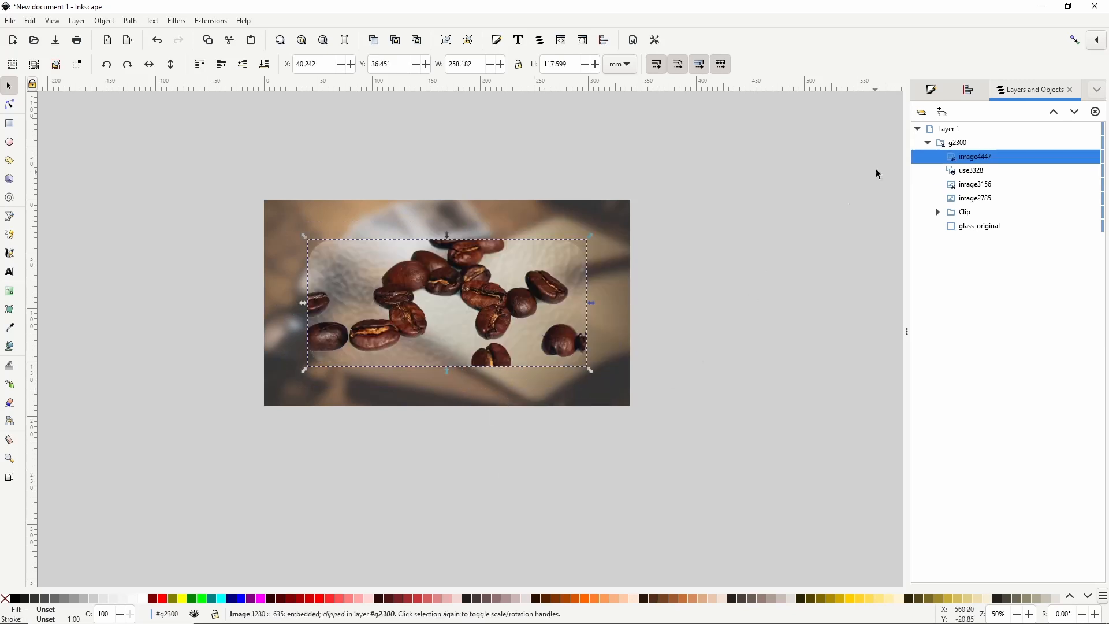
left_click(932, 90)
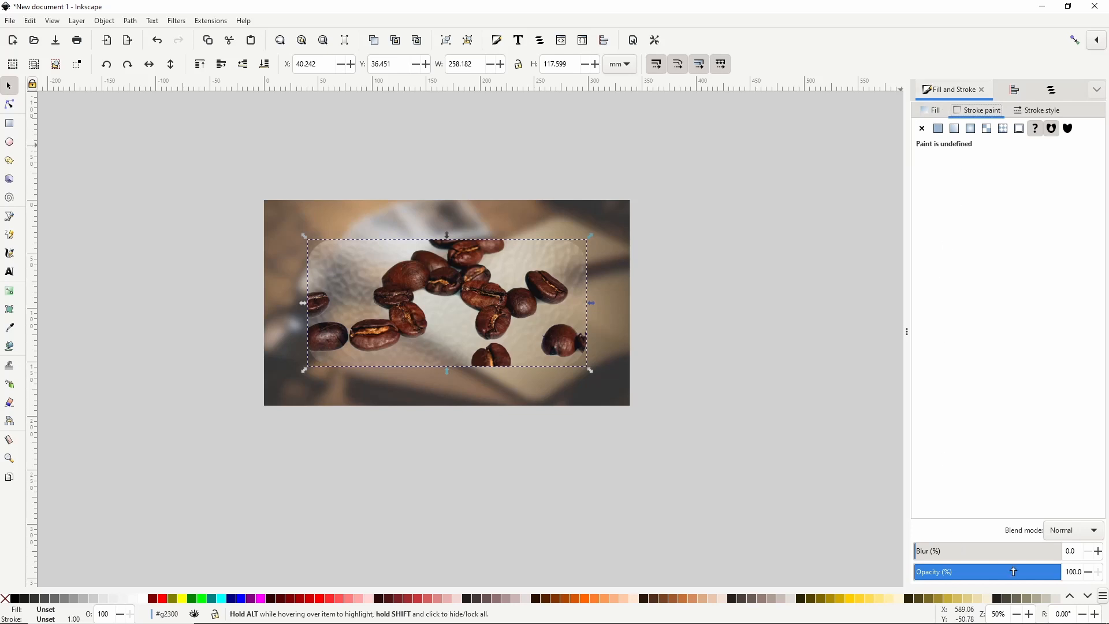
left_click_drag(1014, 572, 951, 570)
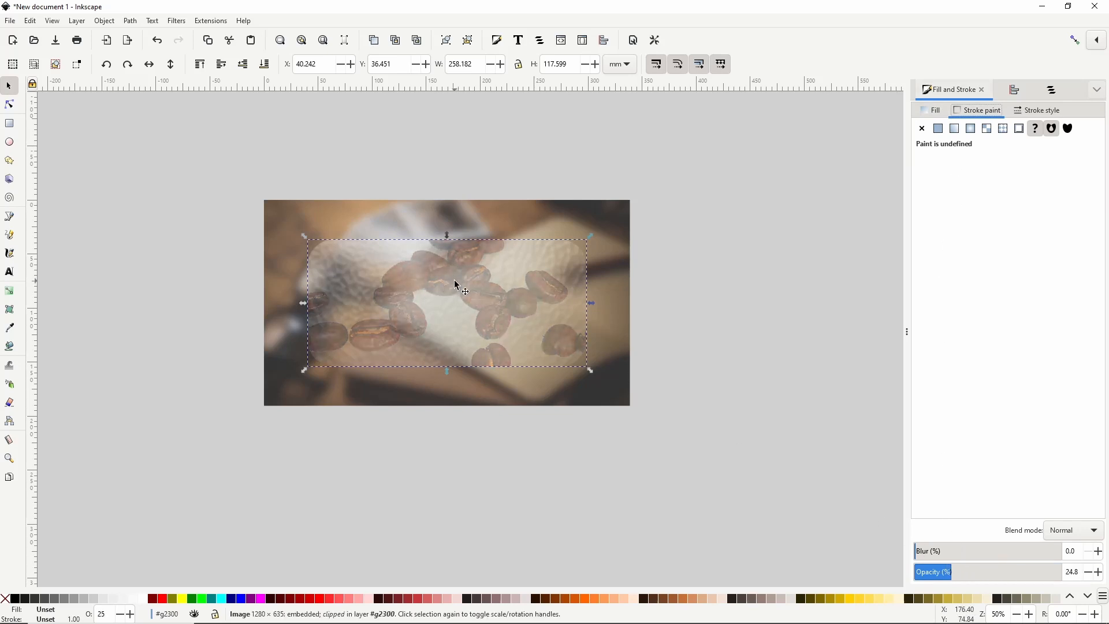
Import the coffee image with the default import settings and place it over the composition at about X -2 mm, Y -8 mm
left_click(10, 22)
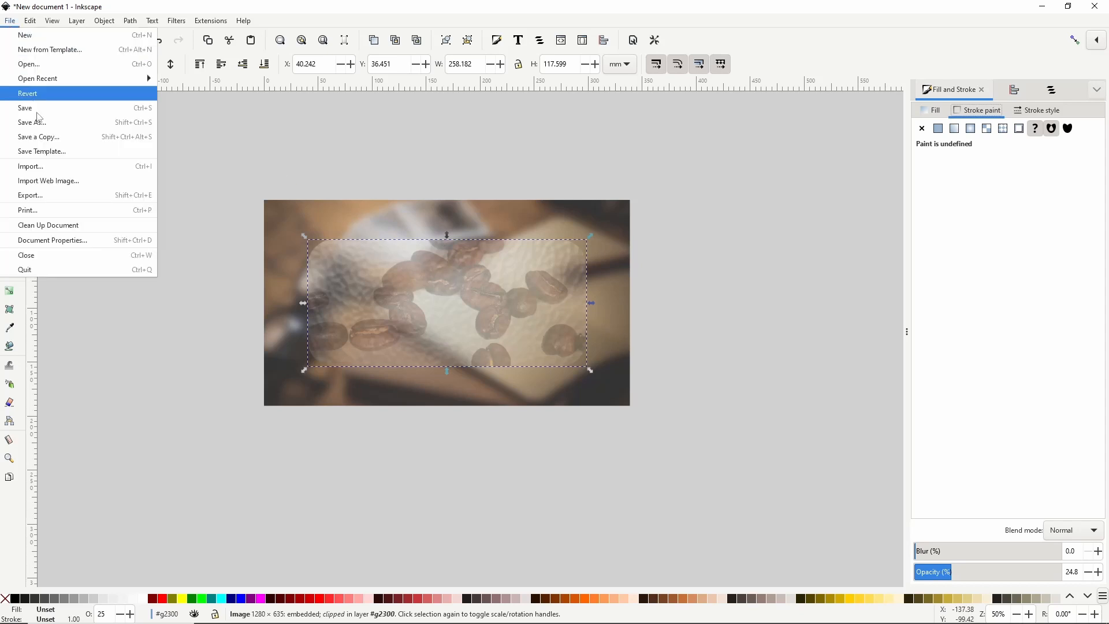
left_click(61, 163)
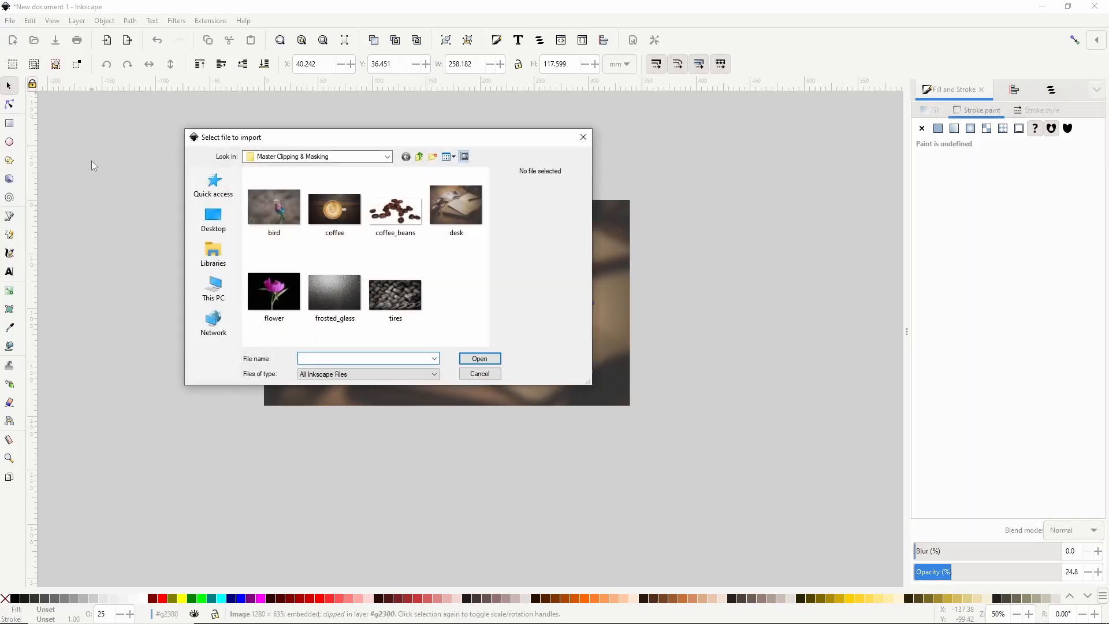
left_click(335, 217)
double_click(335, 217)
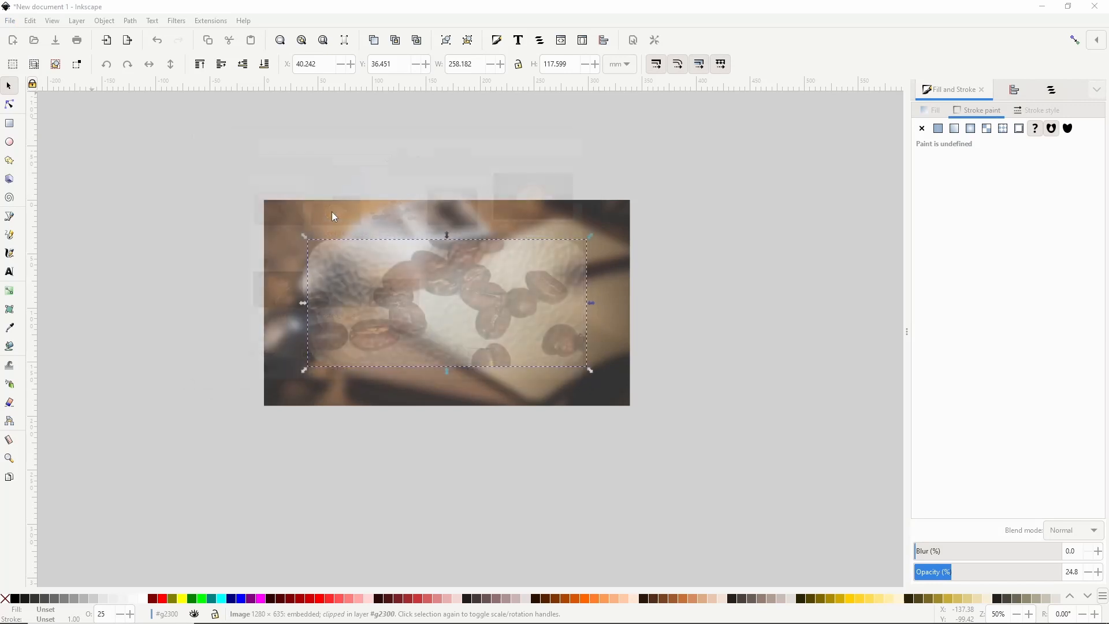
left_click(304, 298)
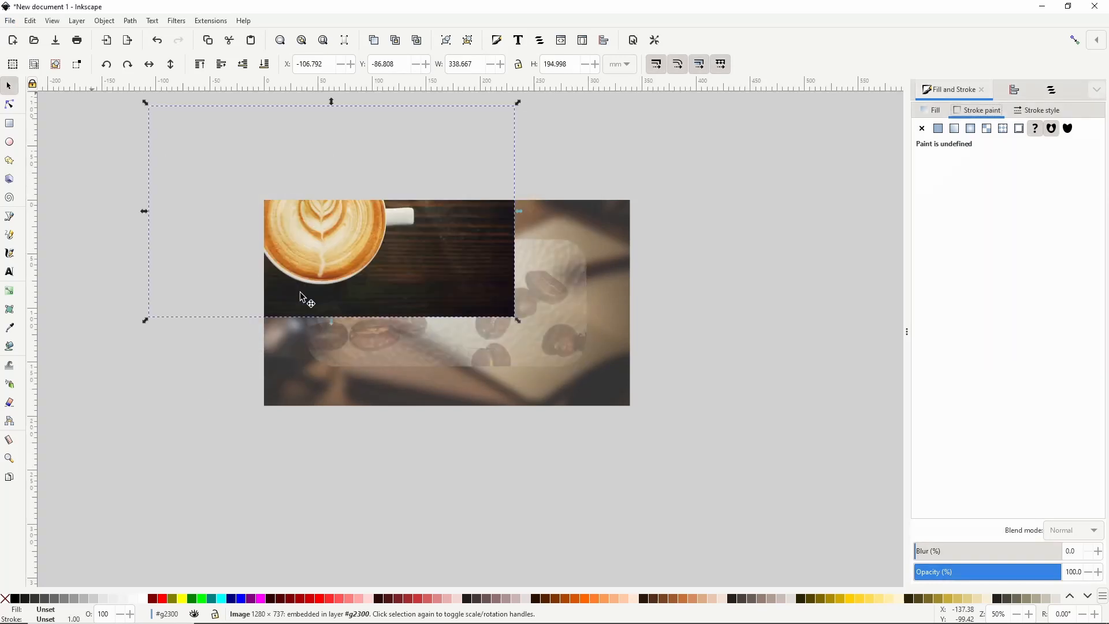
left_click_drag(315, 271, 443, 343)
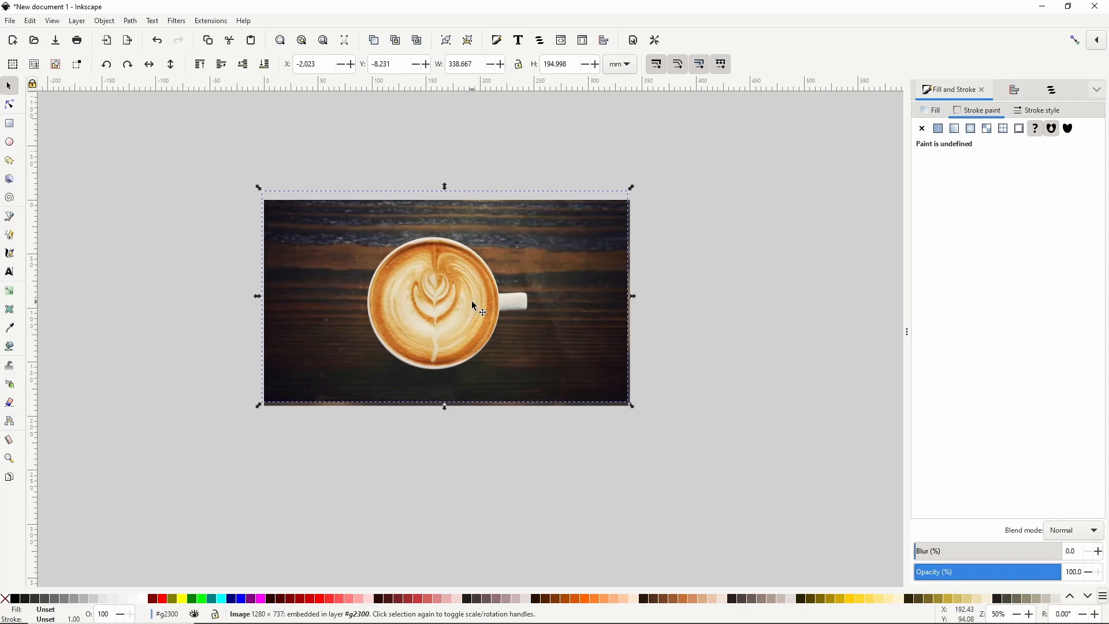
Draw a circle of about 61 mm radius aligned over the coffee cup, filled dark red at about 46% opacity
scroll(500, 312, "up", 1)
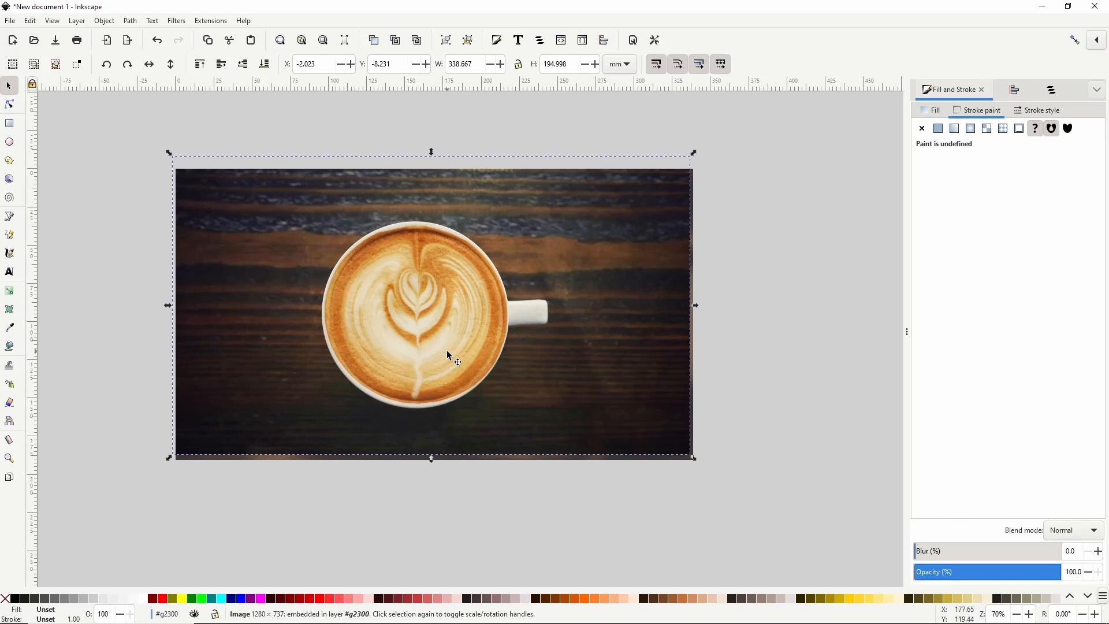
left_click(9, 144)
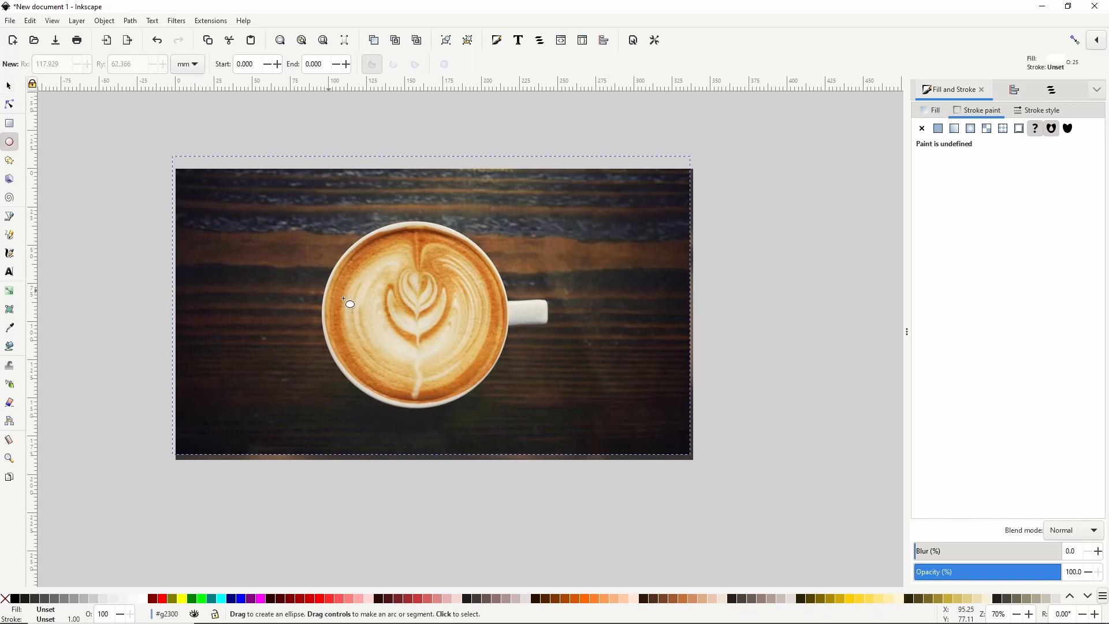
left_click_drag(414, 314, 508, 410)
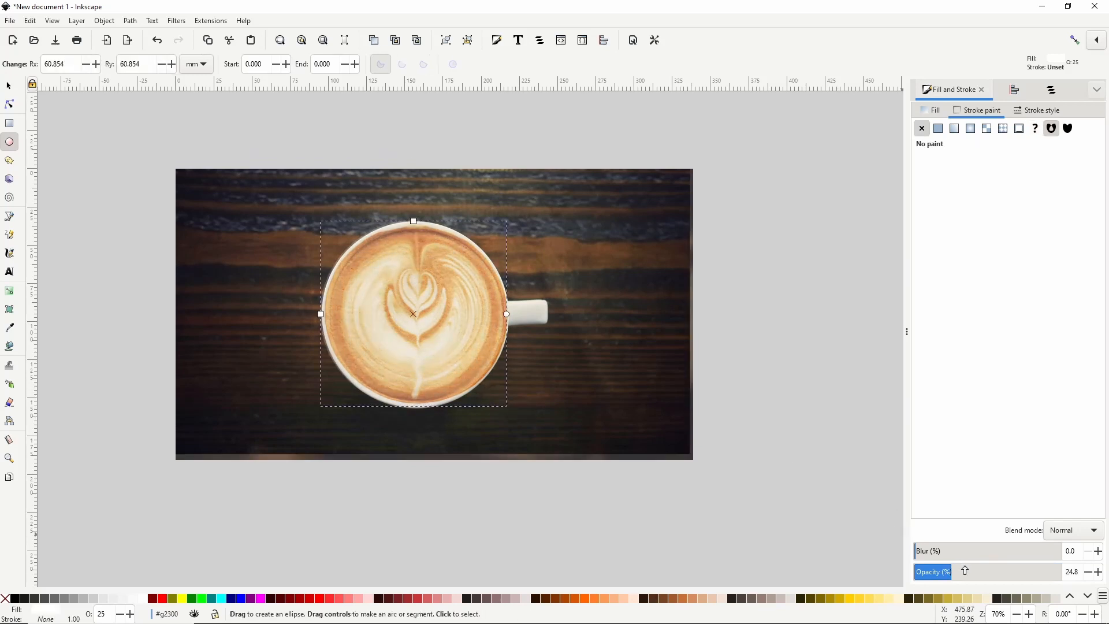
left_click_drag(965, 571, 977, 575)
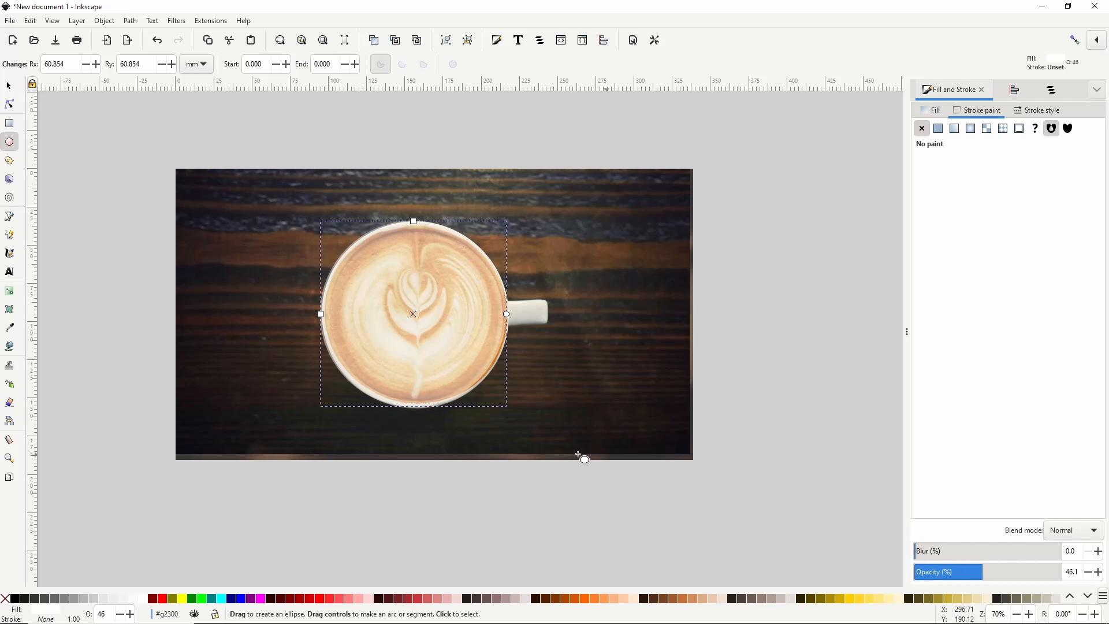
left_click(301, 601)
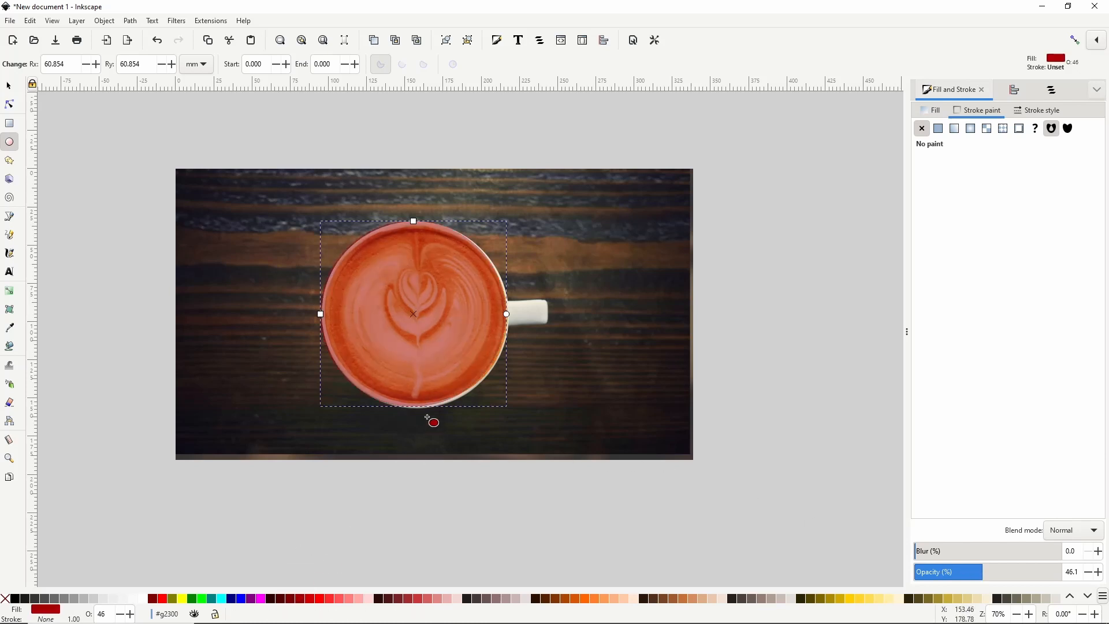
scroll(465, 314, "up", 1, "ctrl")
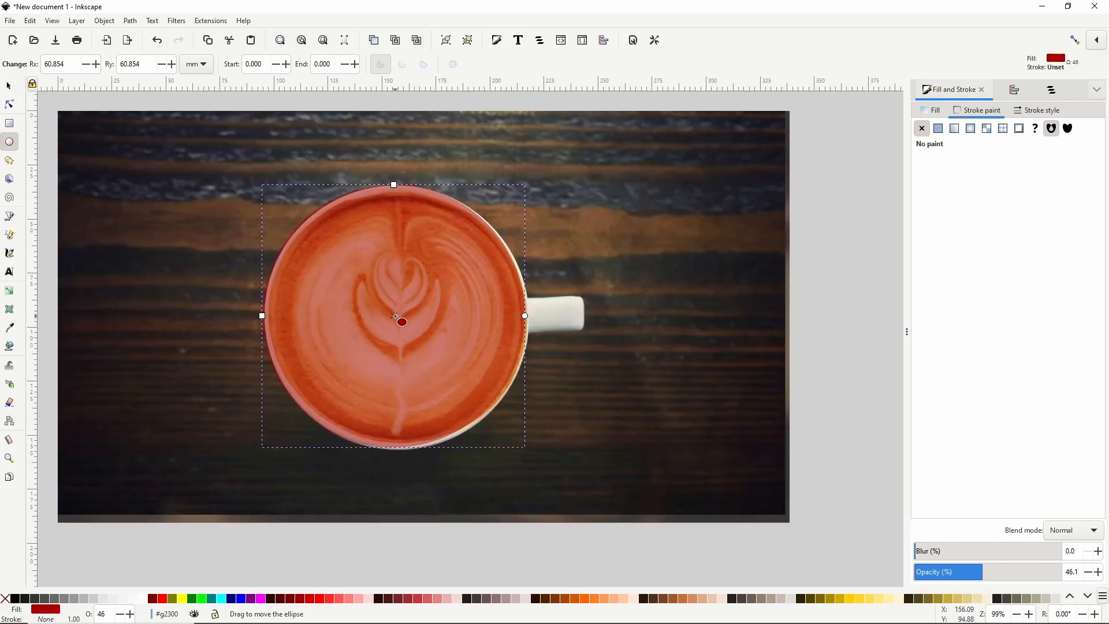
left_click_drag(395, 316, 400, 317)
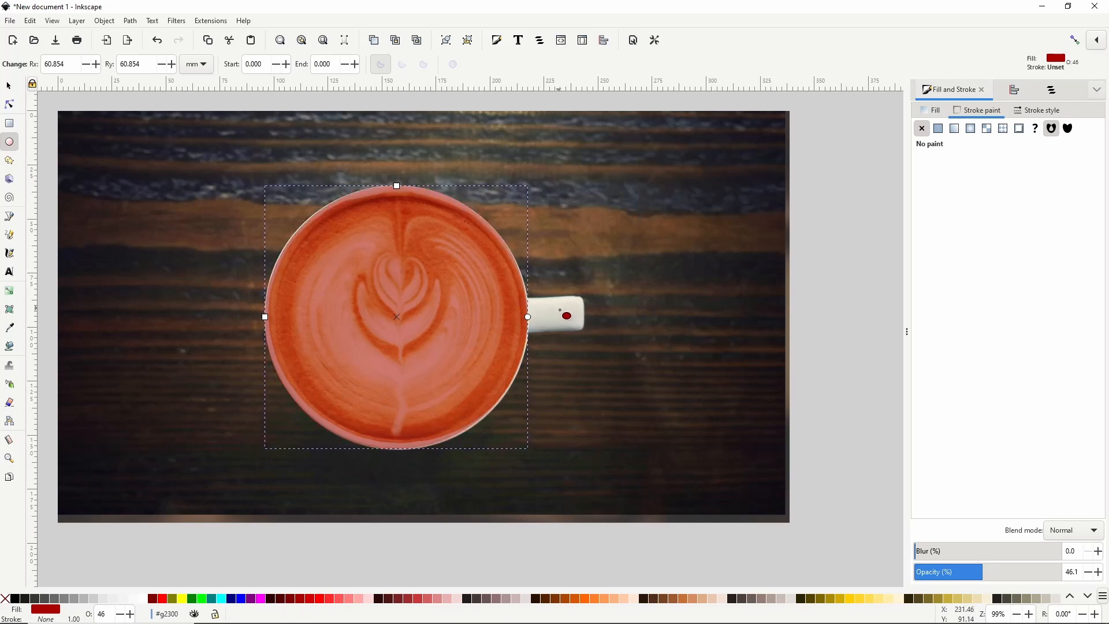
Draw a rounded rectangle over the cup's handle, fitted and slightly rotated to match it, about 33 × 16 mm with about 4 mm corner radius
left_click(9, 123)
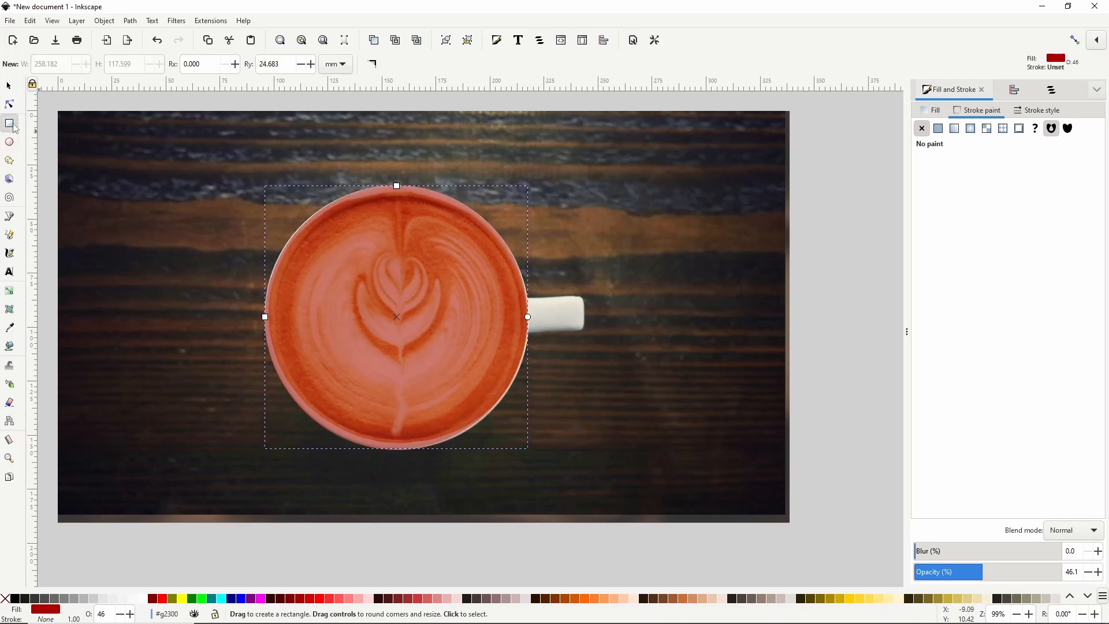
left_click_drag(517, 298, 589, 310)
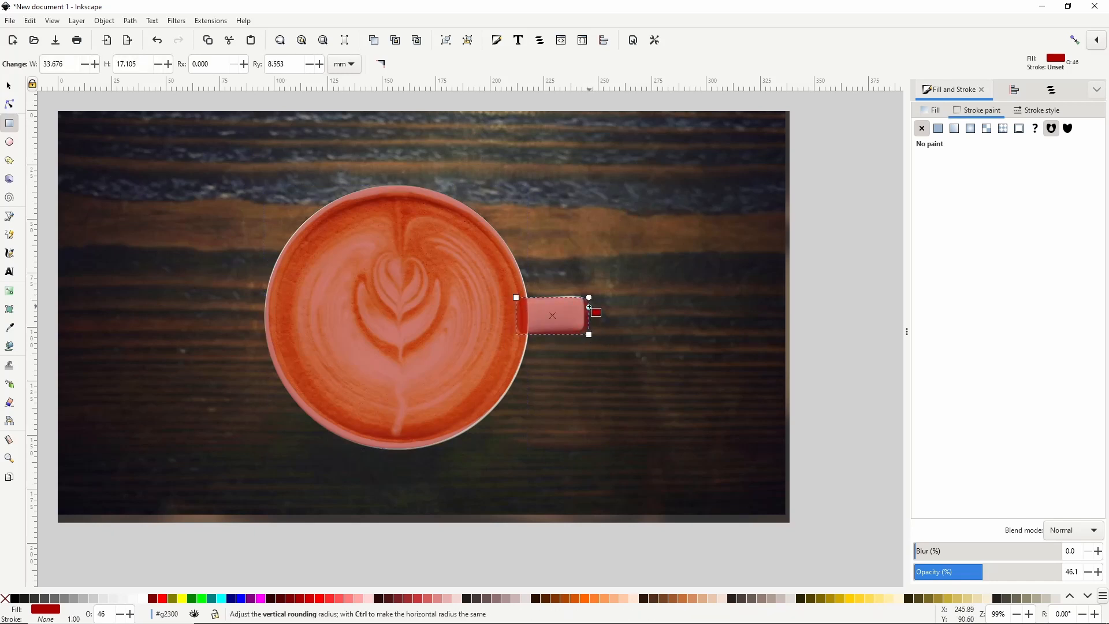
left_click(9, 87)
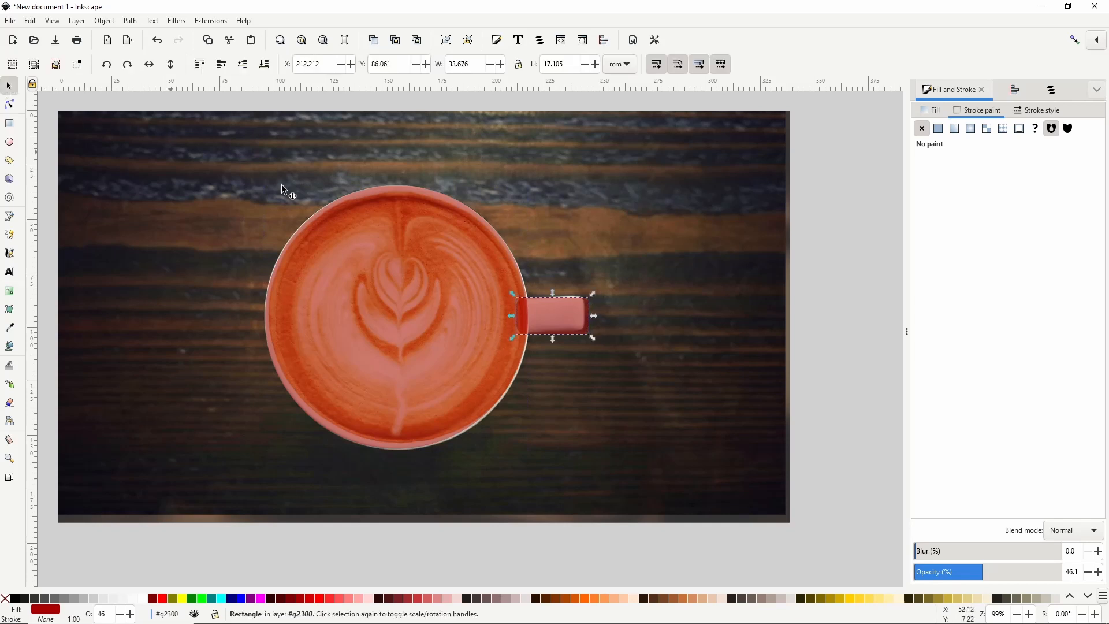
left_click(566, 311)
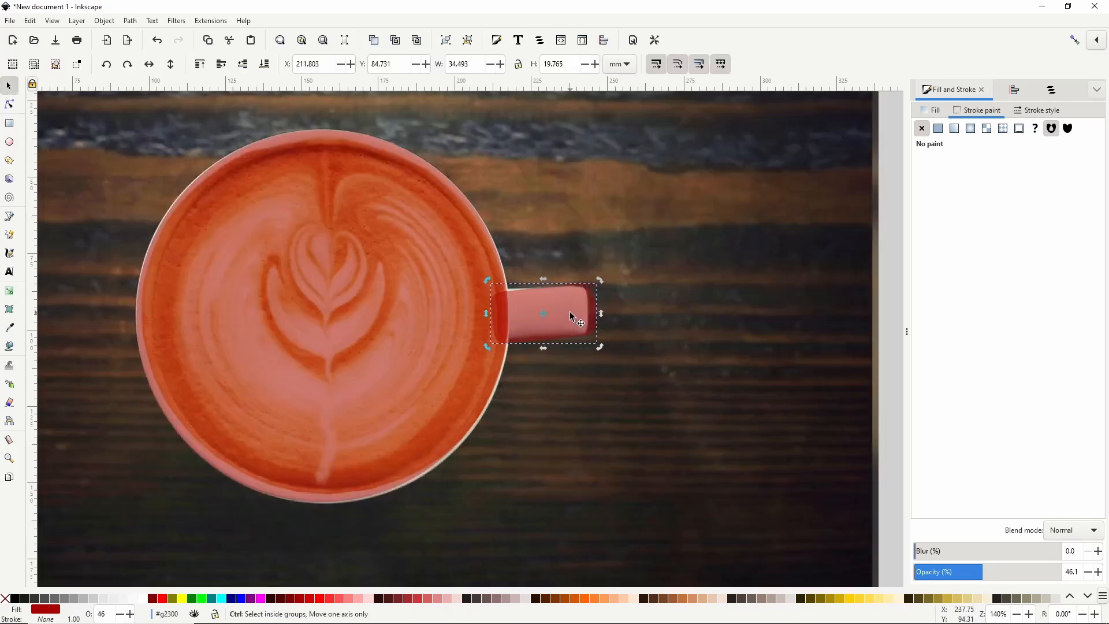
scroll(566, 315, "up", 1)
left_click_drag(589, 352, 582, 324)
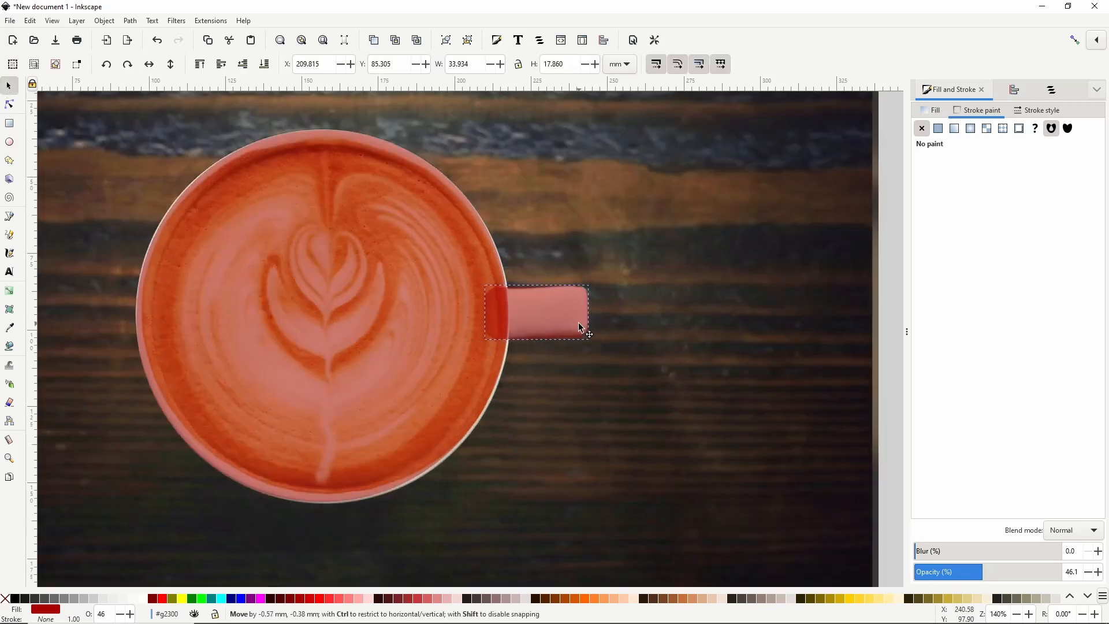
left_click(9, 123)
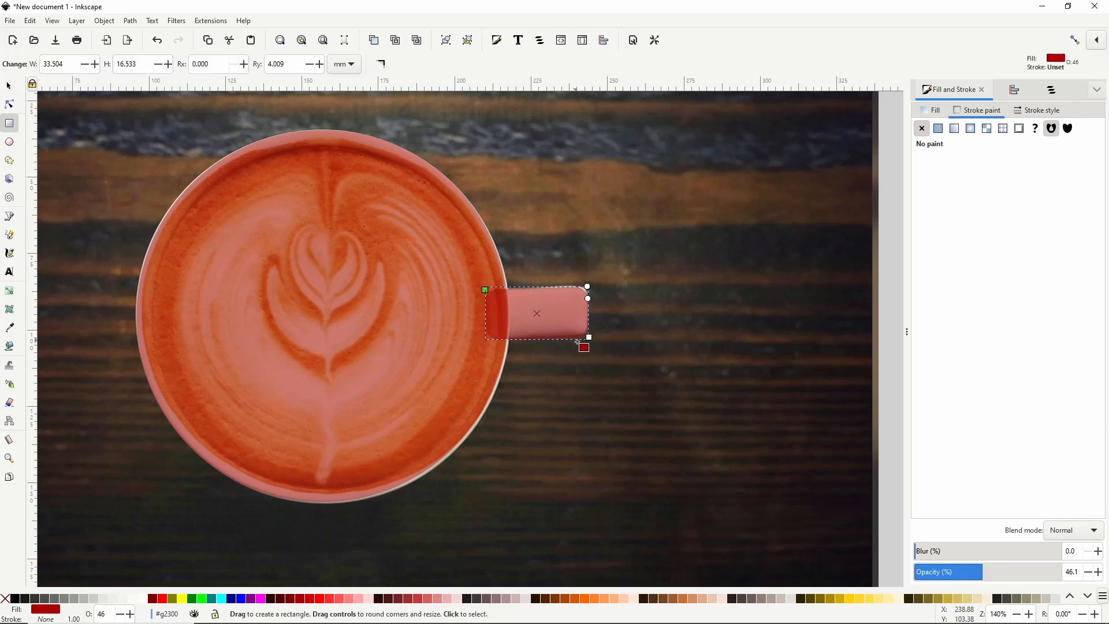
left_click_drag(587, 335, 587, 334)
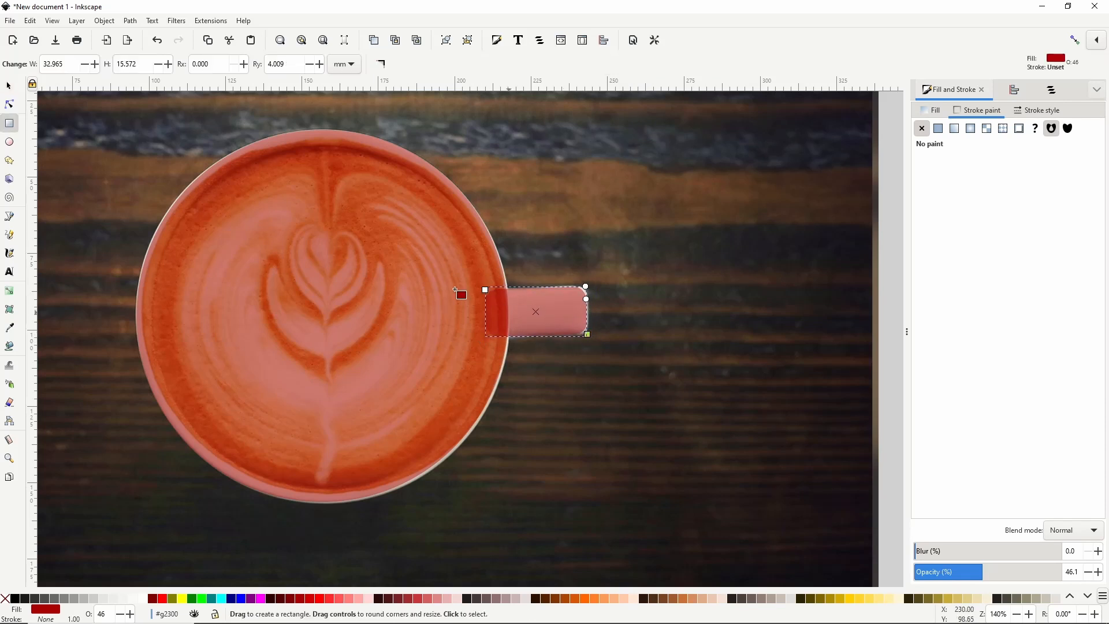
Merge the handle rectangle and the cup circle into a single path with Union
left_click(8, 85)
left_click(393, 330, "shift")
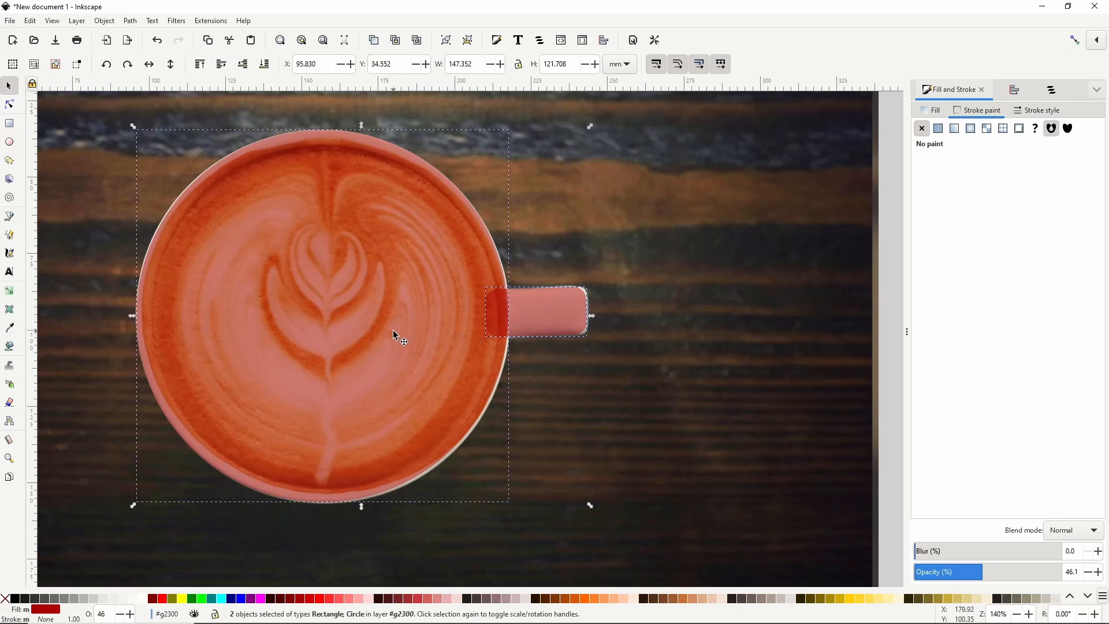
left_click(130, 20)
left_click(151, 80)
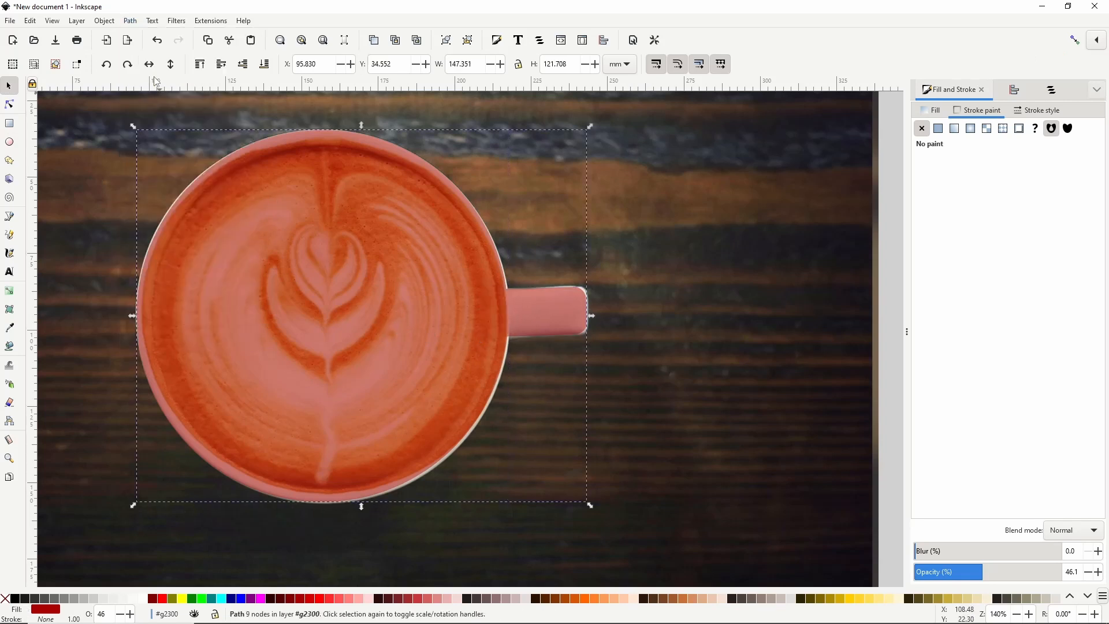
Try clipping the coffee image with the merged cup shape
scroll(549, 218, "down", 1)
left_click(553, 213, "shift")
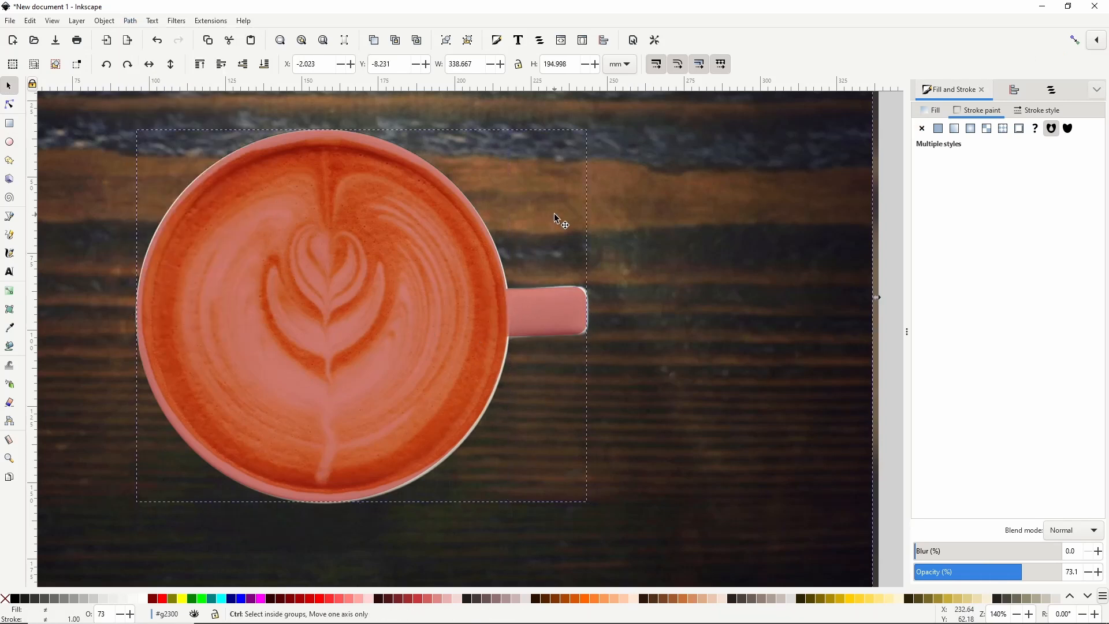
right_click(541, 222)
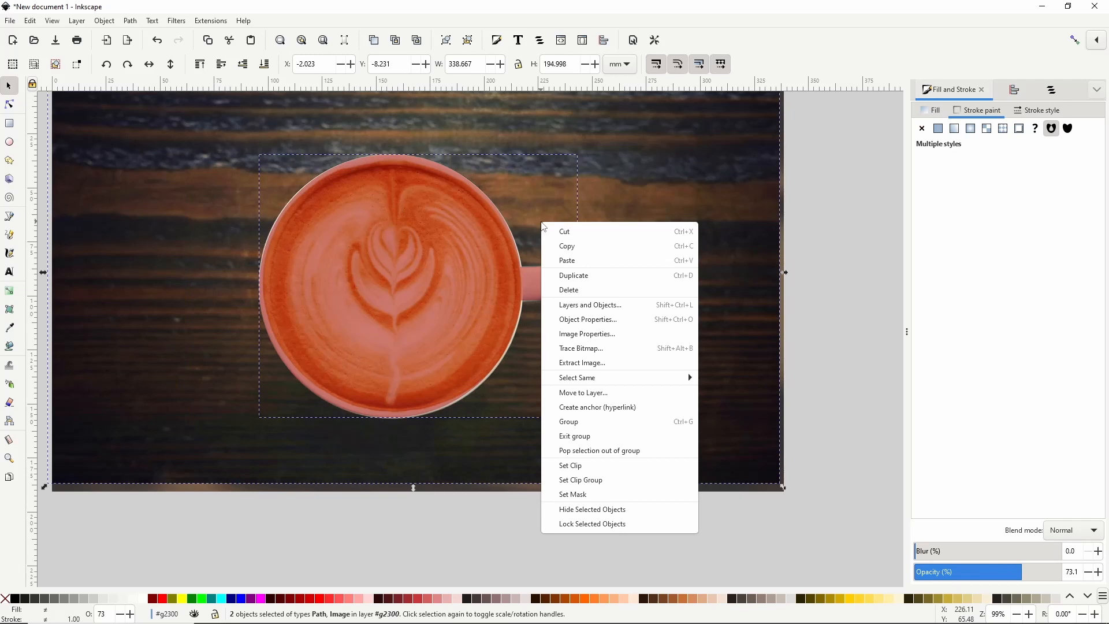
left_click(595, 462)
key("ctrl")
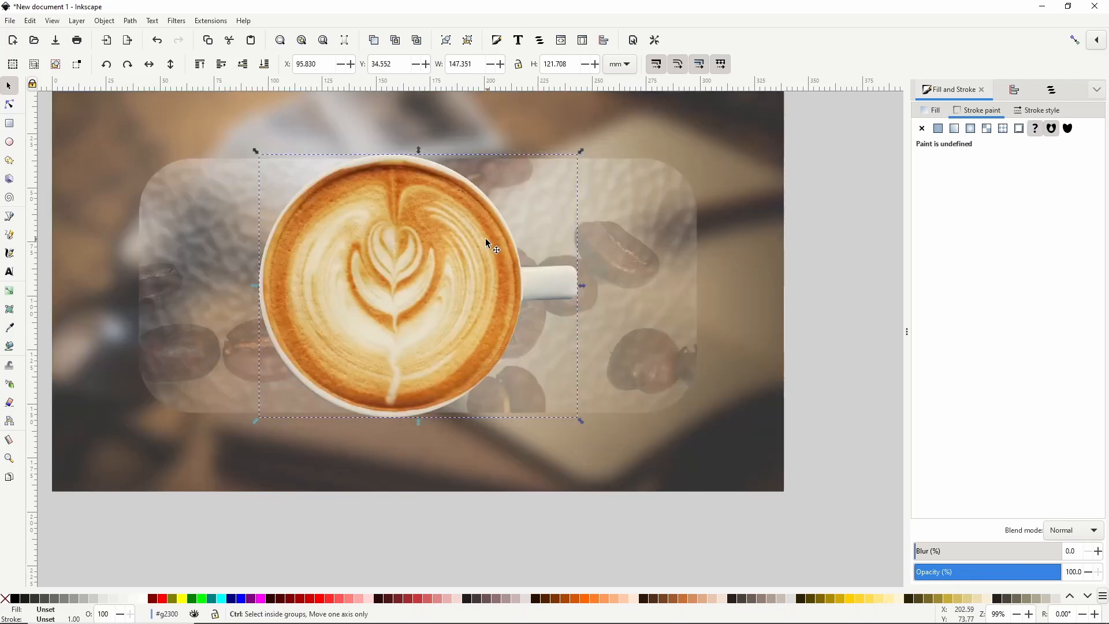
Inspect the clipped cup's edges up close and release the clip from the coffee image
scroll(486, 239, "up", 2)
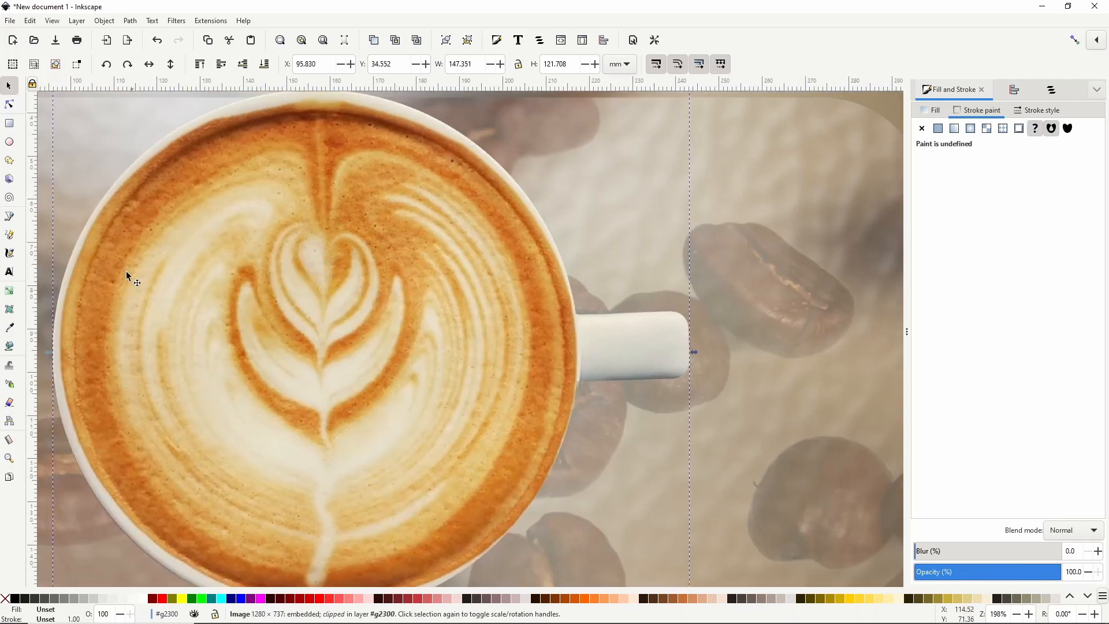
key("ctrl")
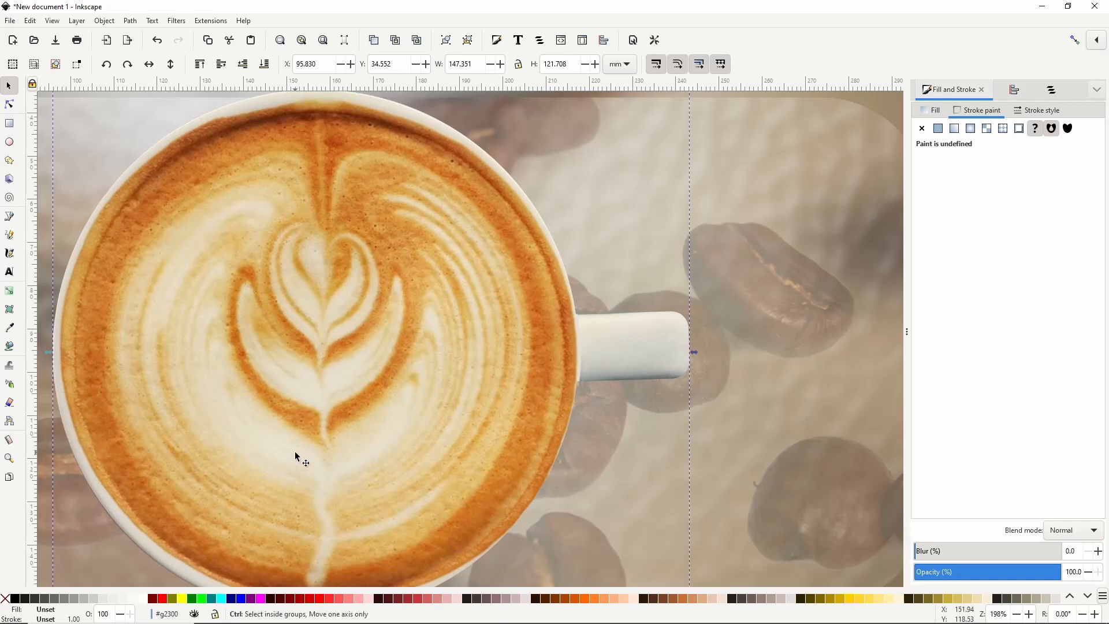
scroll(295, 452, "down", 2)
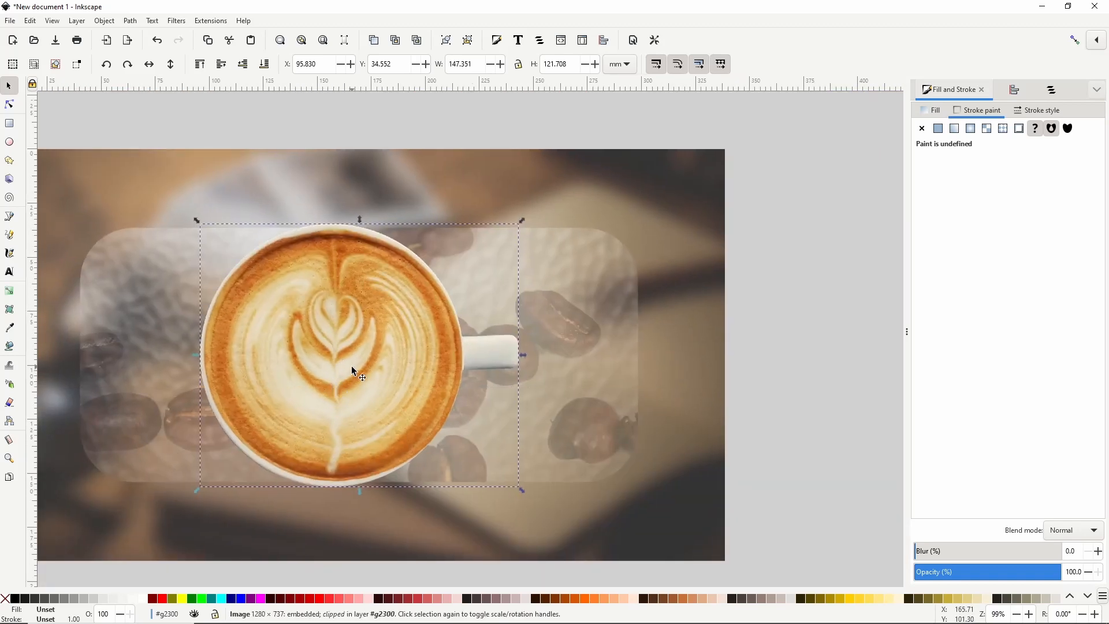
right_click(354, 370)
left_click(387, 328)
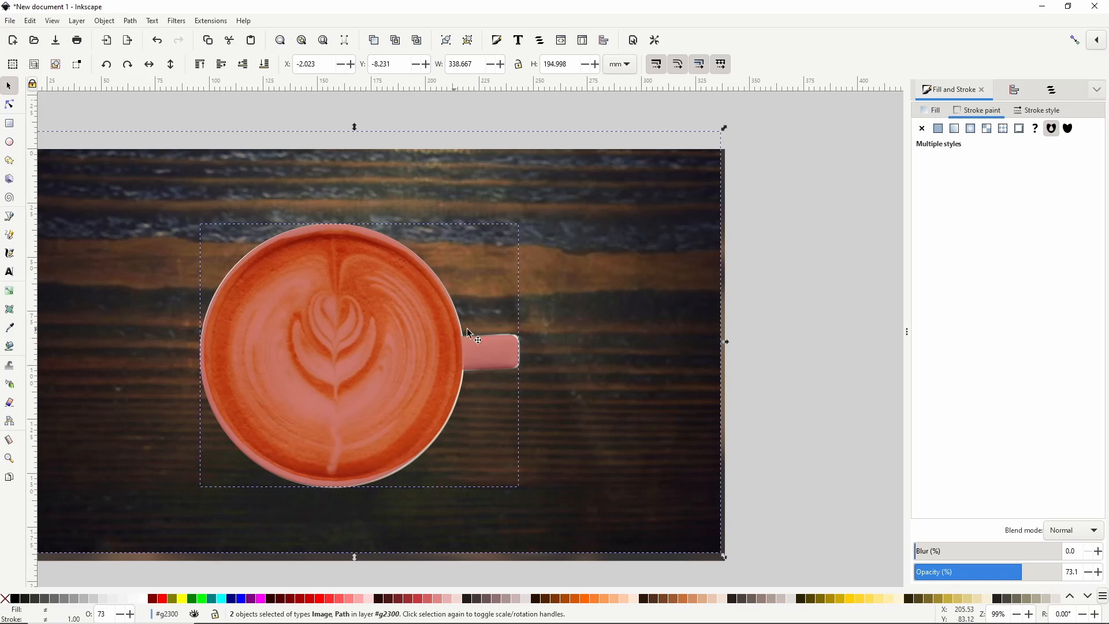
Change the merged cup shape's fill to white
left_click(782, 304)
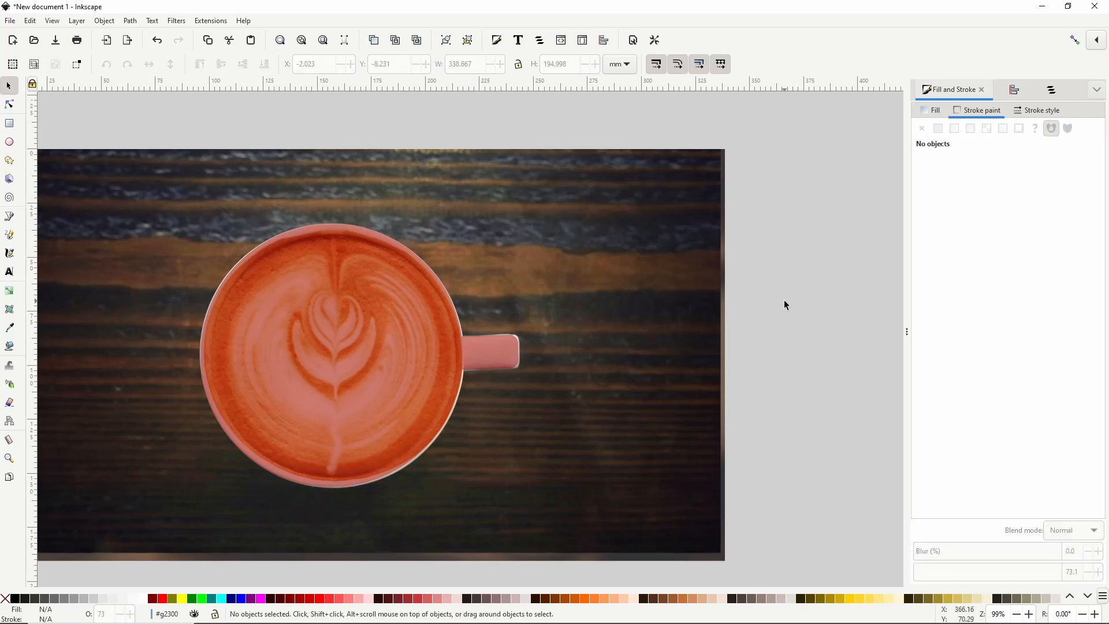
left_click(341, 342)
left_click(143, 600)
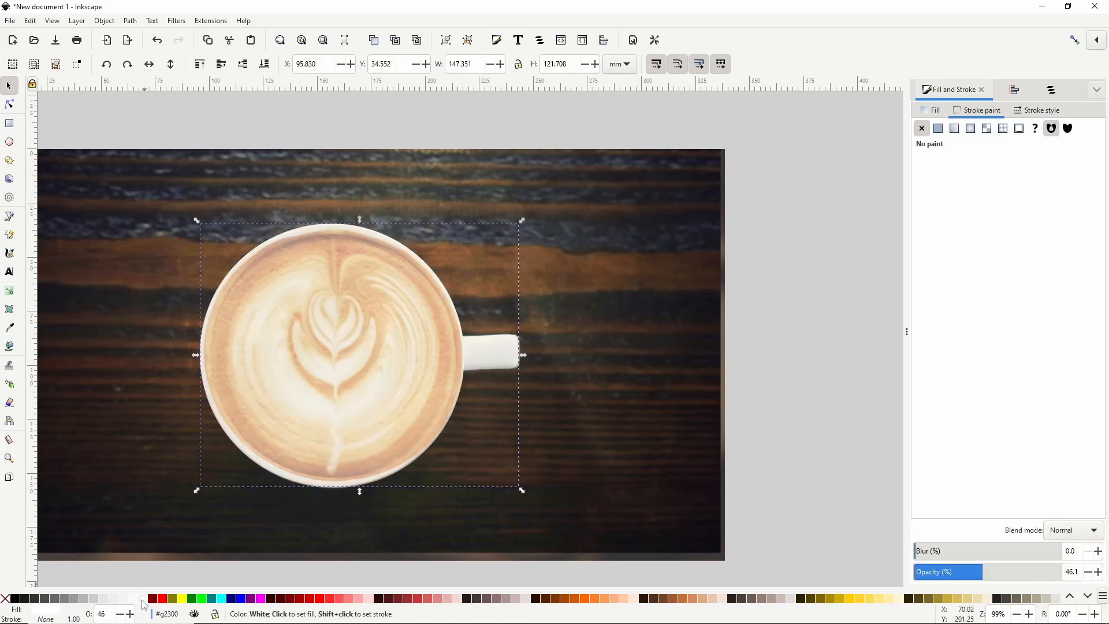
Set the white cup shape's opacity to 100% and soften its edges with a Feather filter of strength 0.65
left_click_drag(1005, 574, 1089, 572)
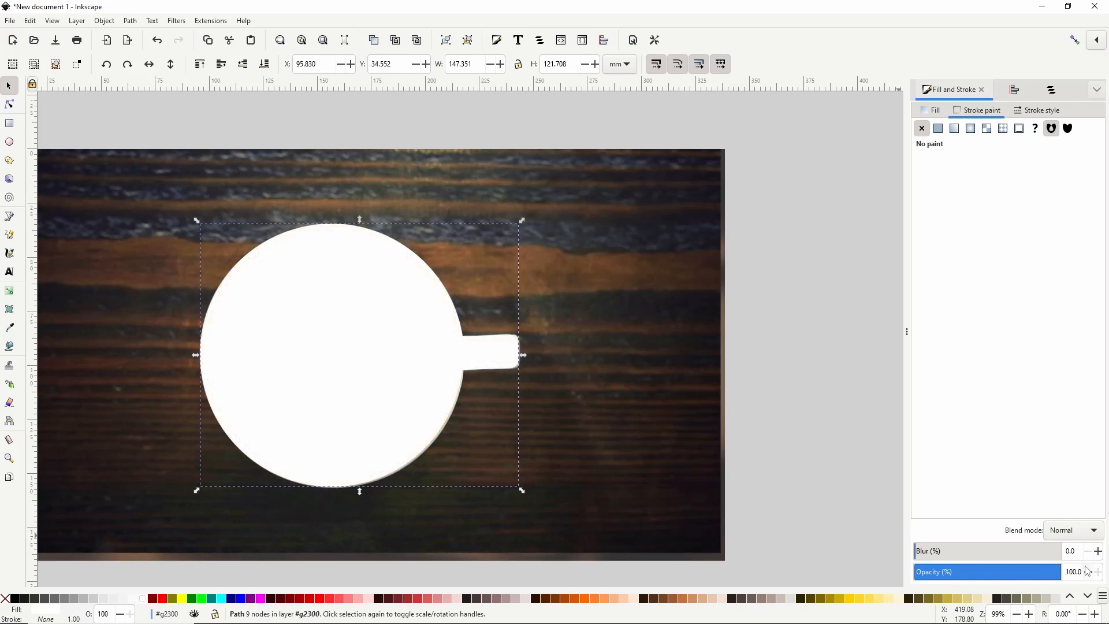
left_click(176, 20)
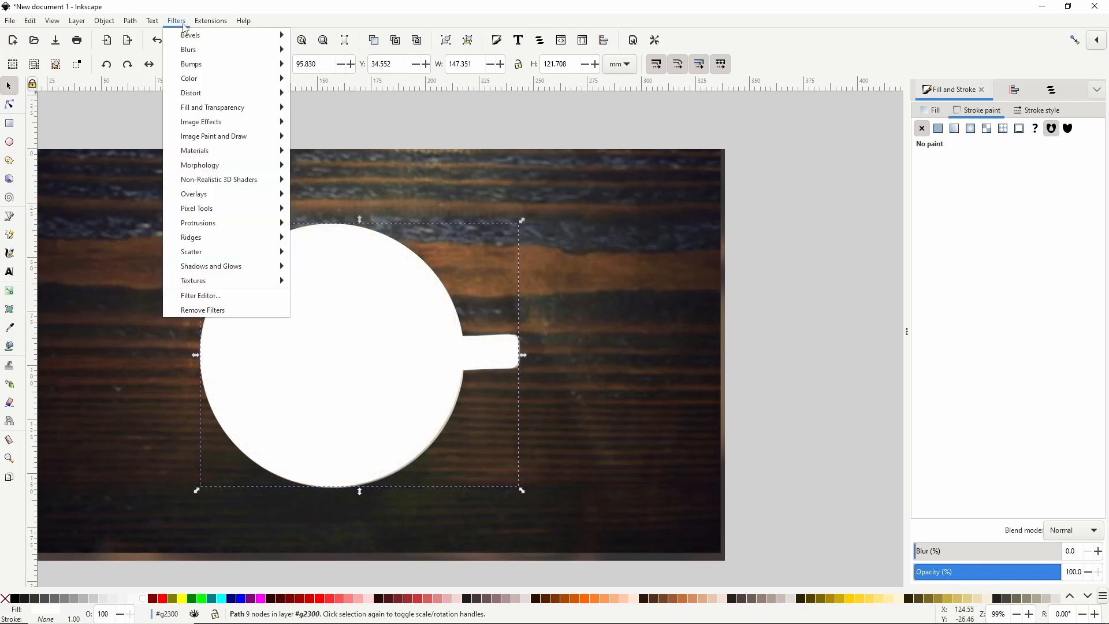
mouse_move(197, 49)
left_click(327, 131)
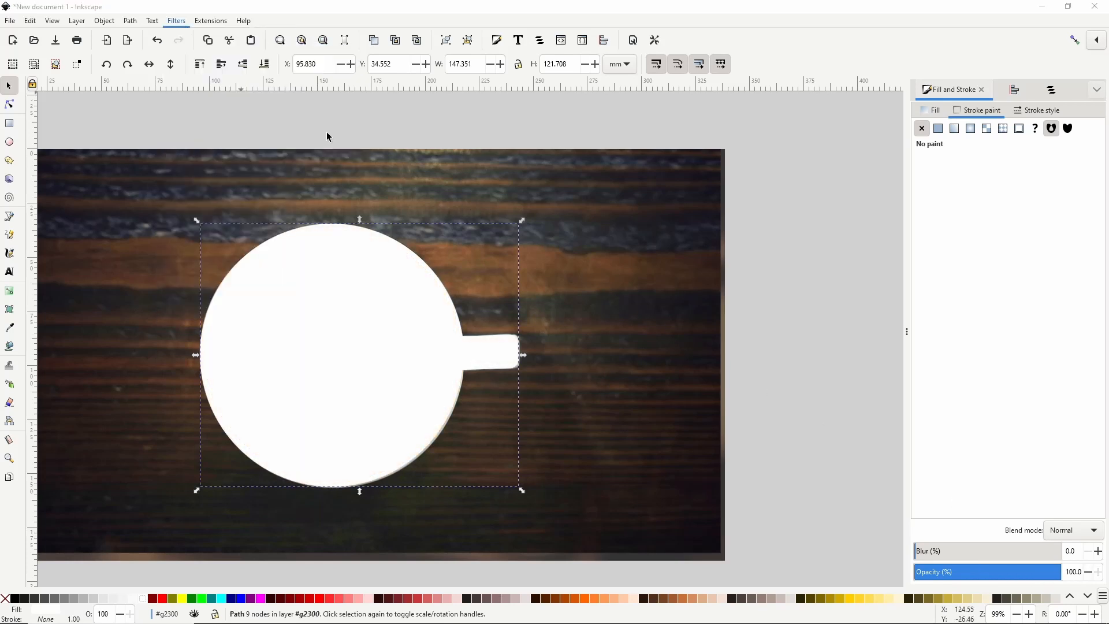
left_click(65, 84)
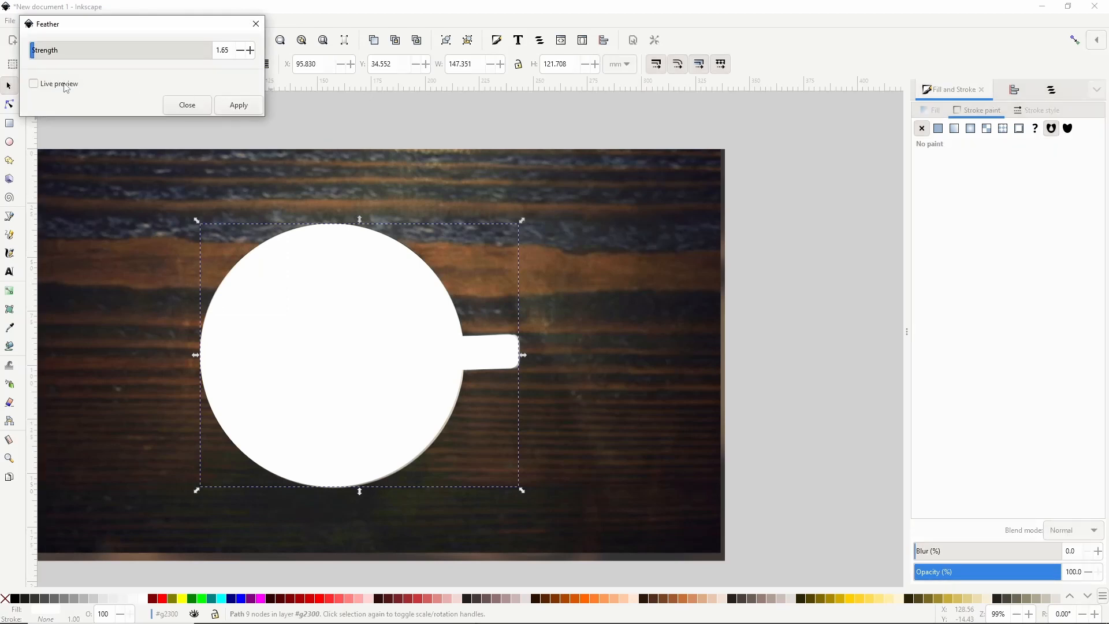
scroll(223, 52, "down", 5)
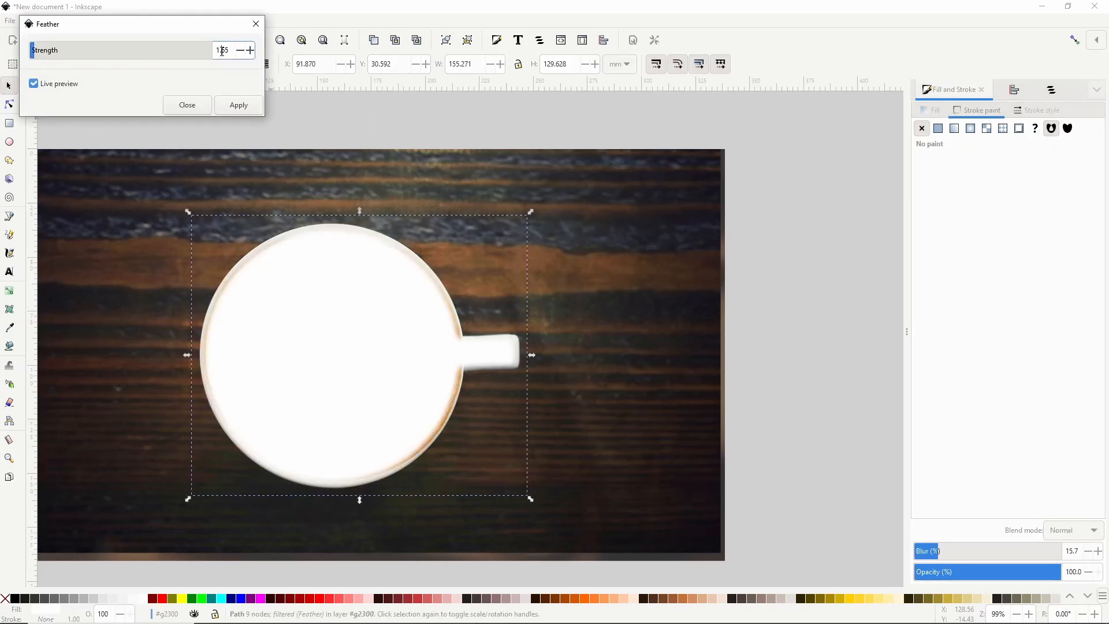
scroll(222, 51, "down", 1)
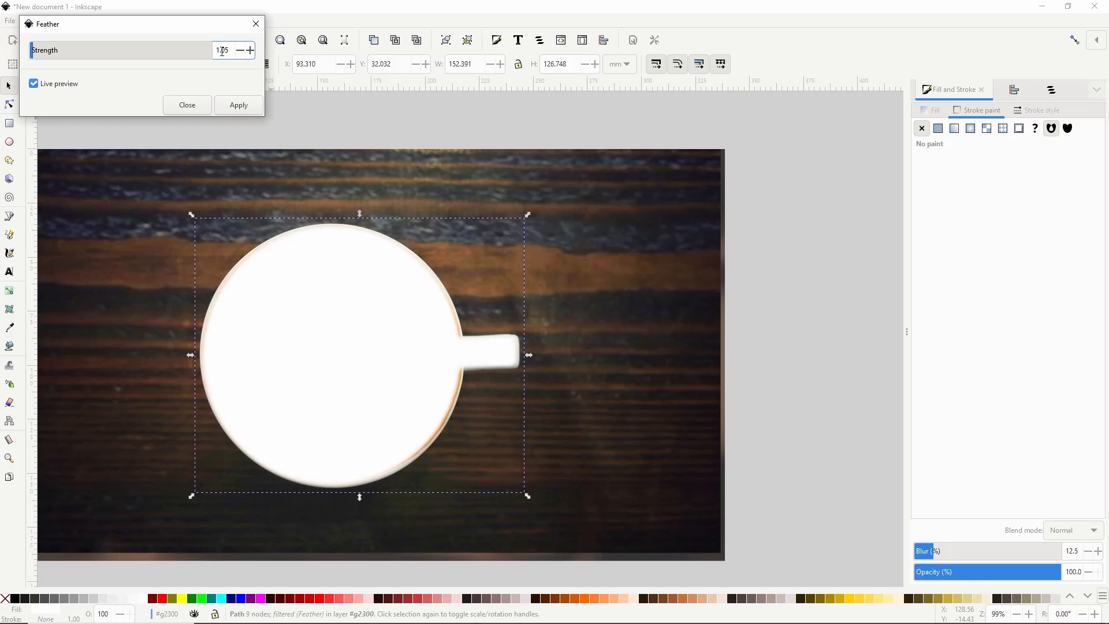
scroll(222, 51, "down", 3)
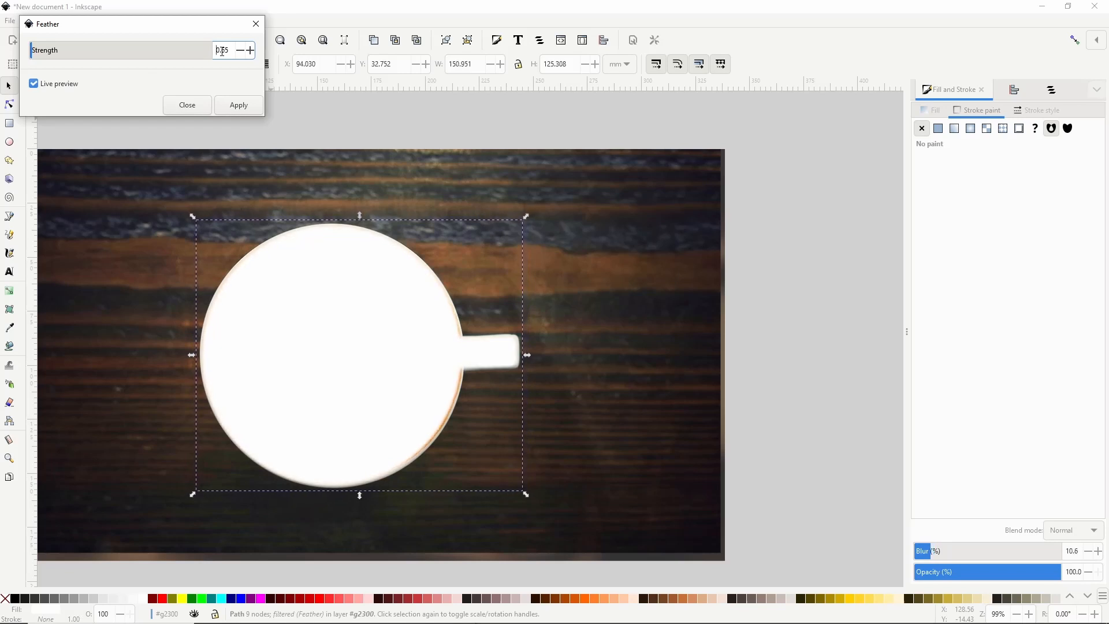
left_click(220, 108)
left_click(192, 104)
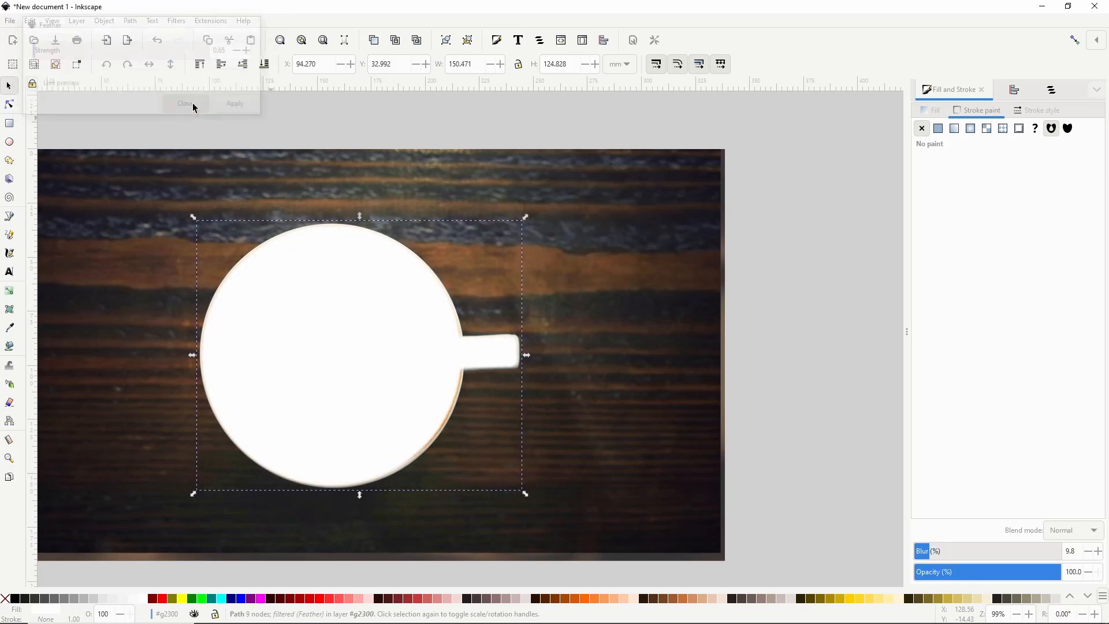
Mask the coffee image with the feathered white cup shape
left_click(114, 169, "shift")
right_click(114, 169)
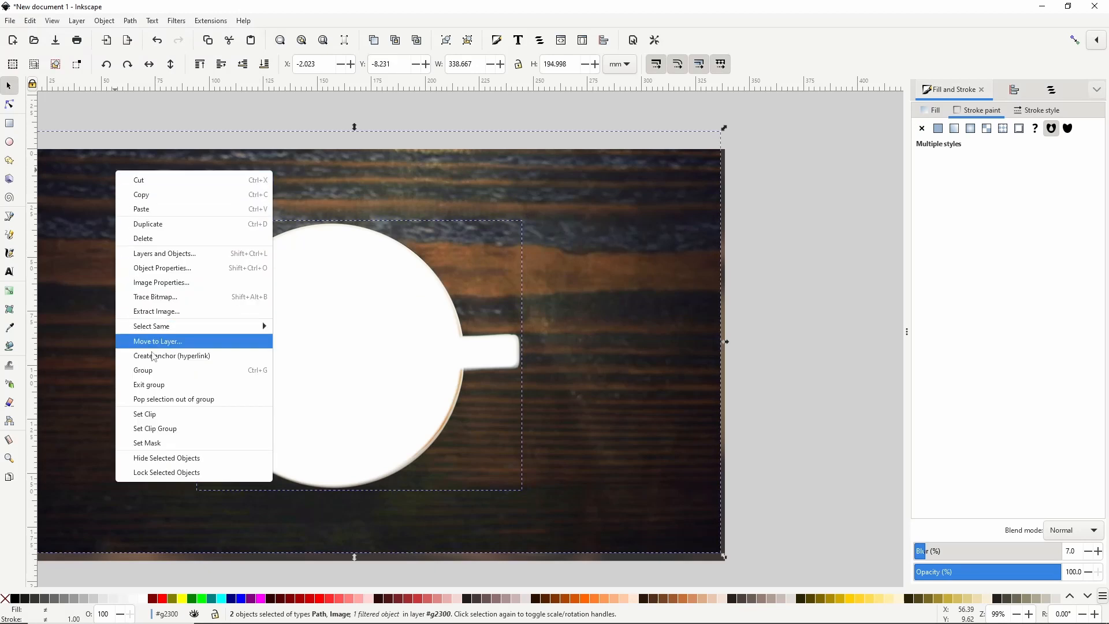
left_click(164, 444)
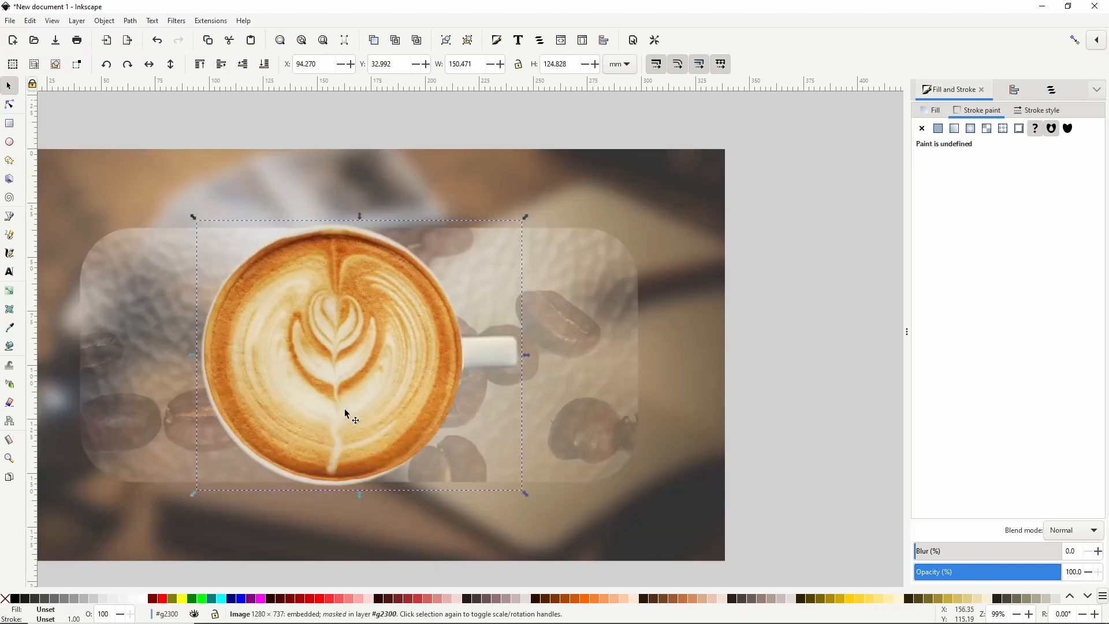
Scale the masked cup down to about 116 × 96 mm and place it over the upper middle of the glass panel
scroll(453, 346, "up", 3)
scroll(312, 298, "down", 5)
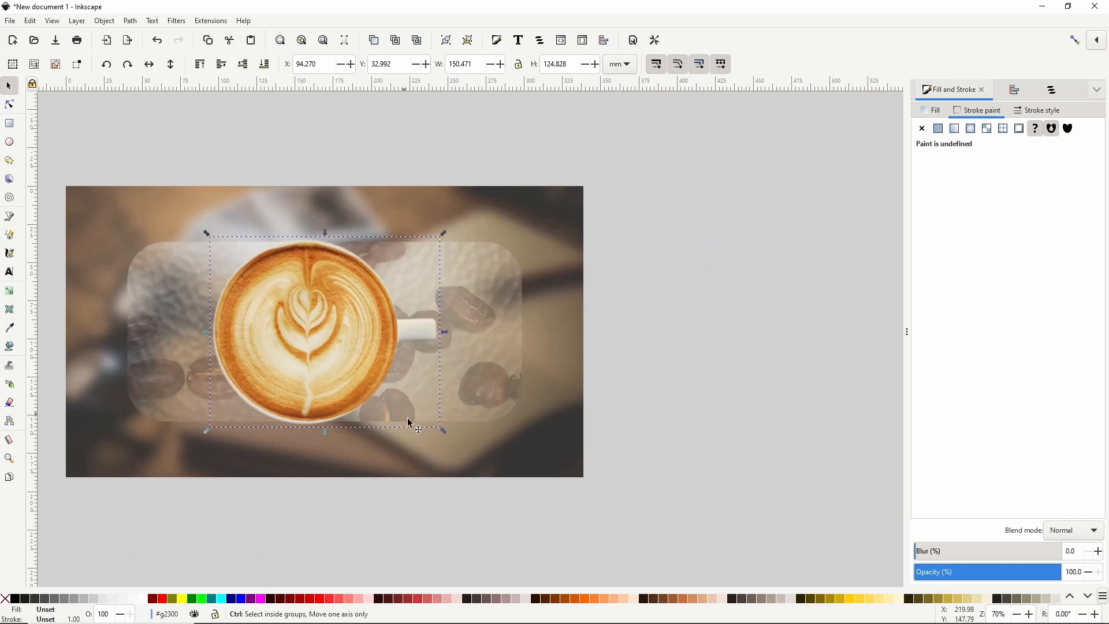
left_click_drag(444, 431, 374, 372)
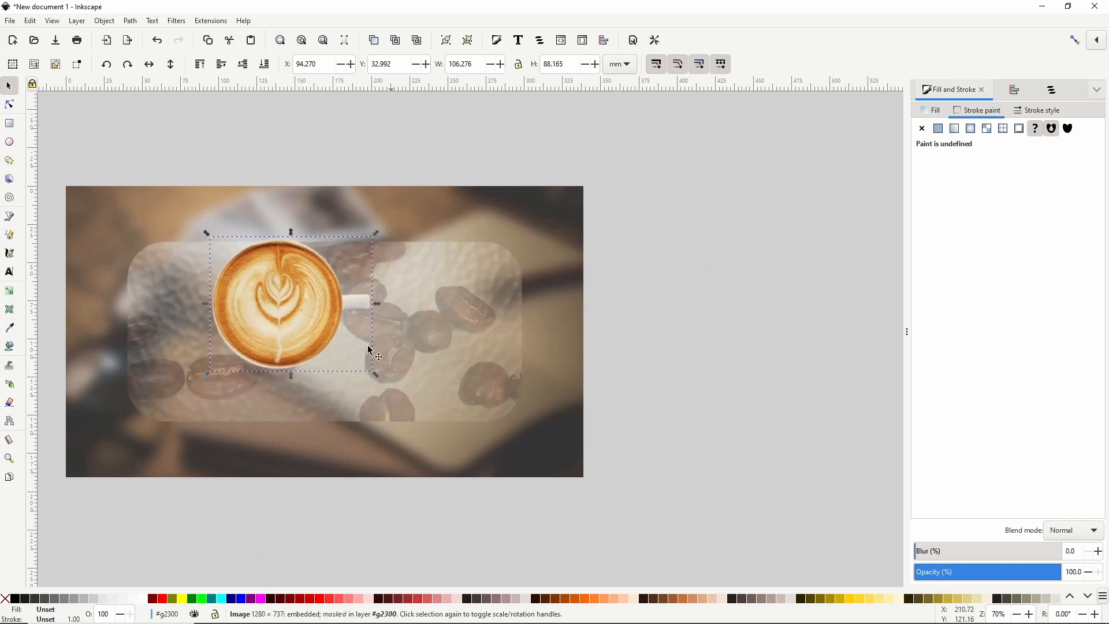
left_click_drag(246, 292, 287, 244)
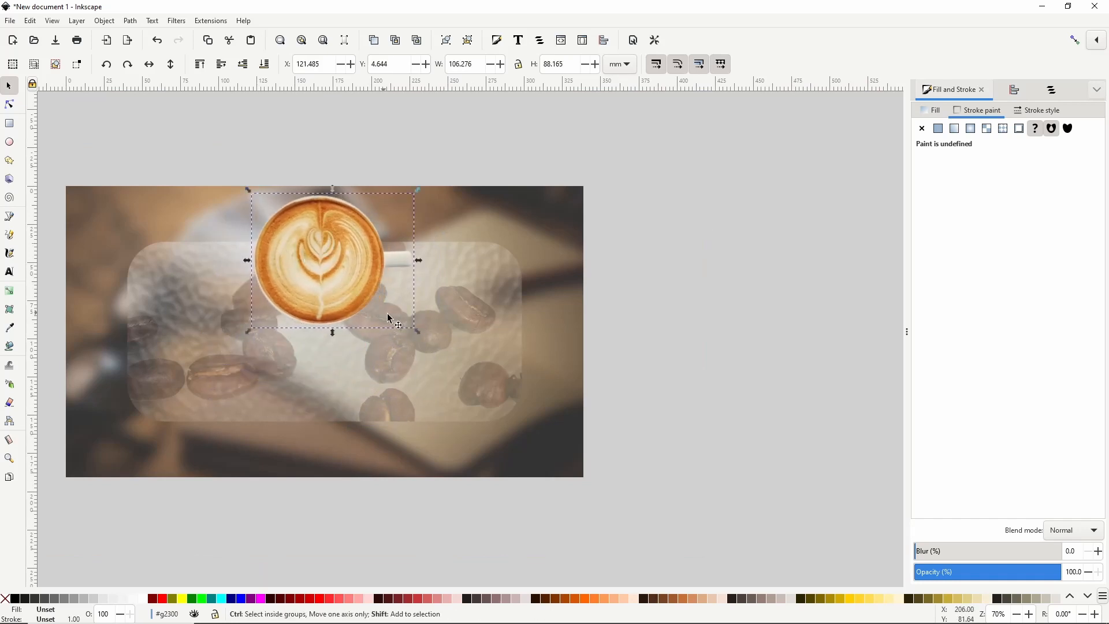
left_click_drag(414, 328, 435, 343)
left_click_drag(372, 289, 373, 286)
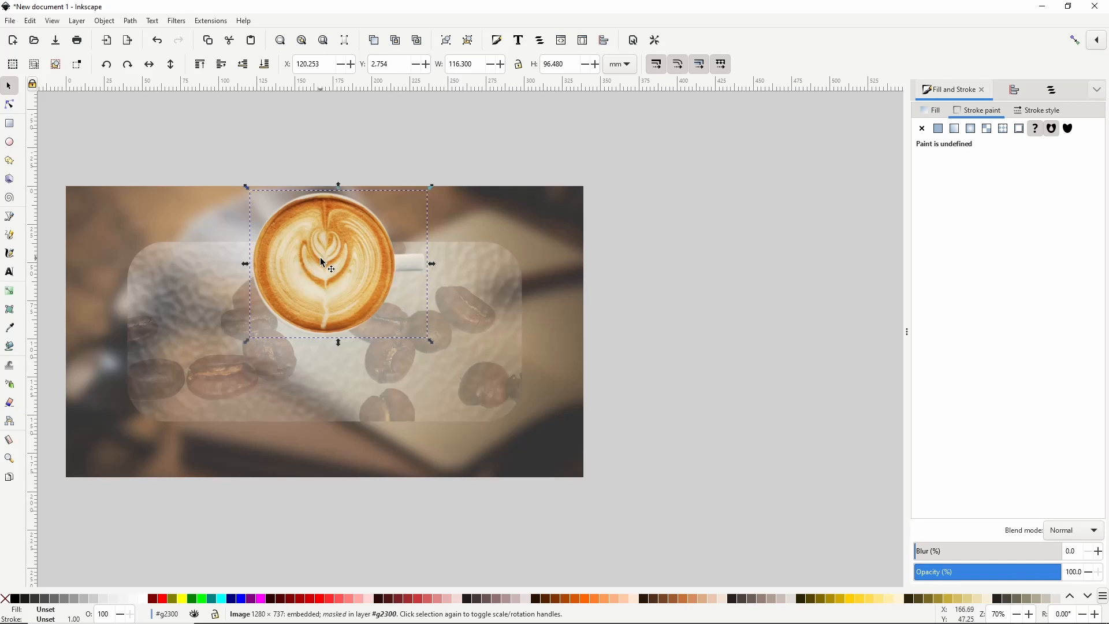
Group the masked cup and set up a Drop Shadow filter on the group with live preview
key("ctrl")
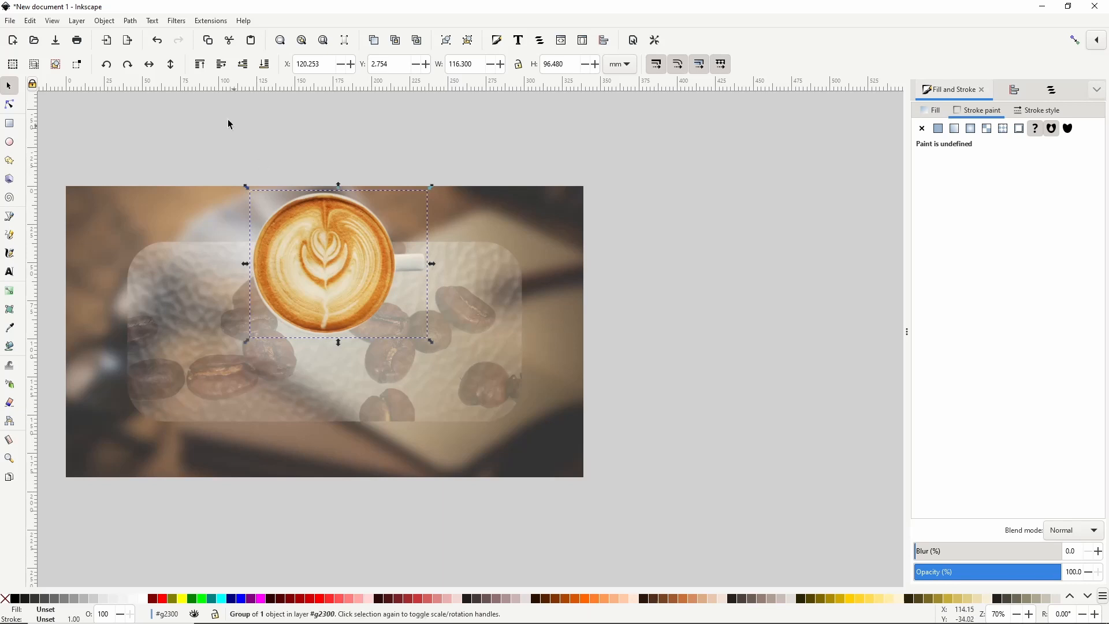
left_click(177, 21)
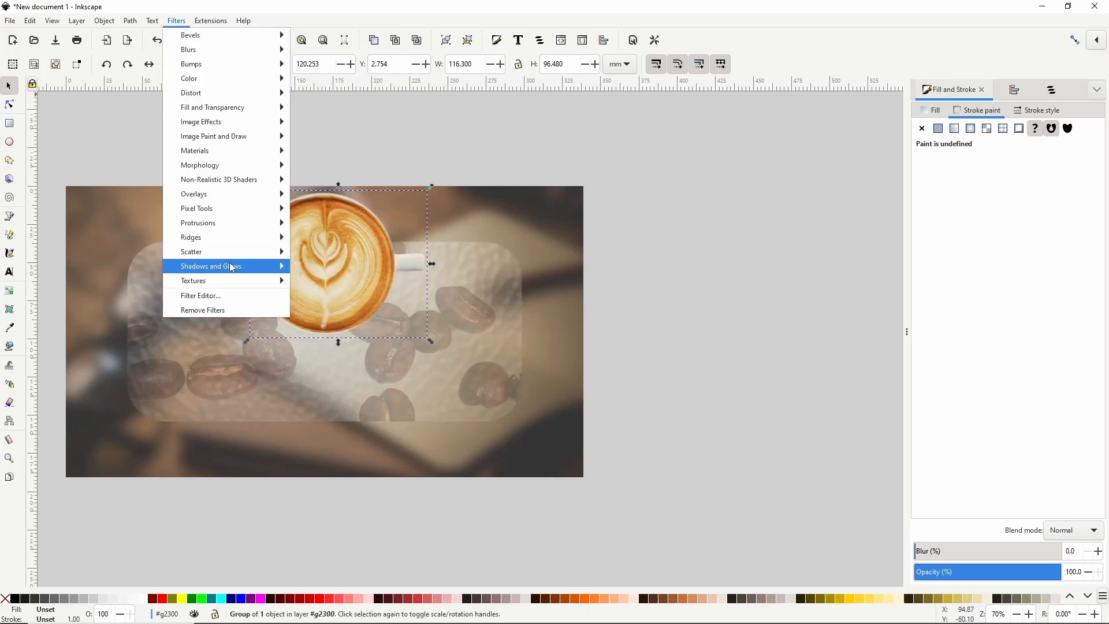
mouse_move(260, 267)
left_click(315, 296)
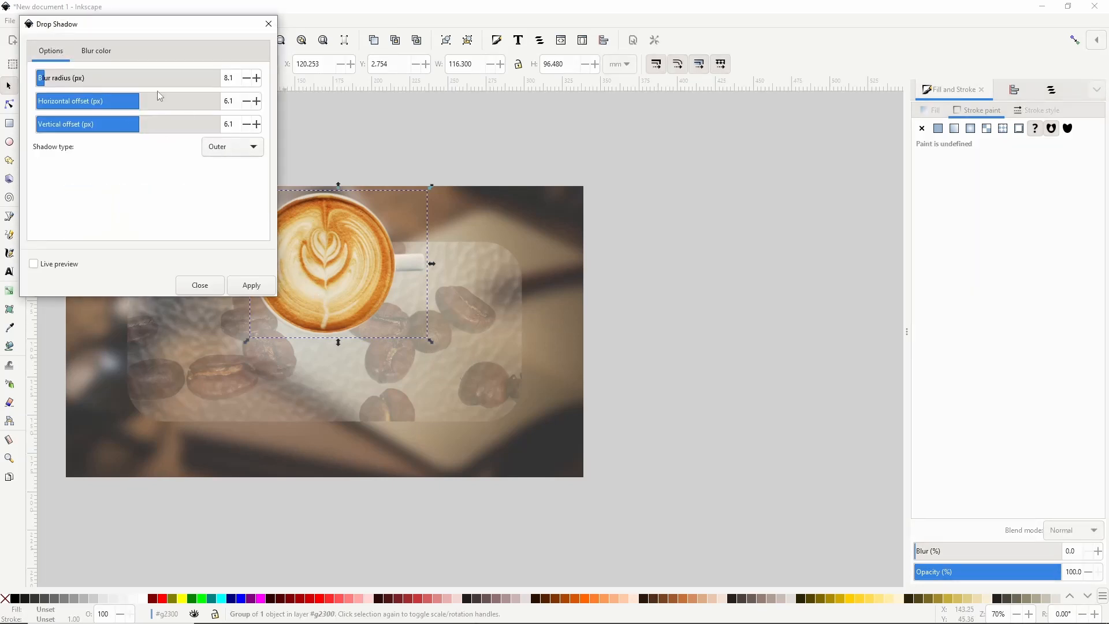
left_click(106, 50)
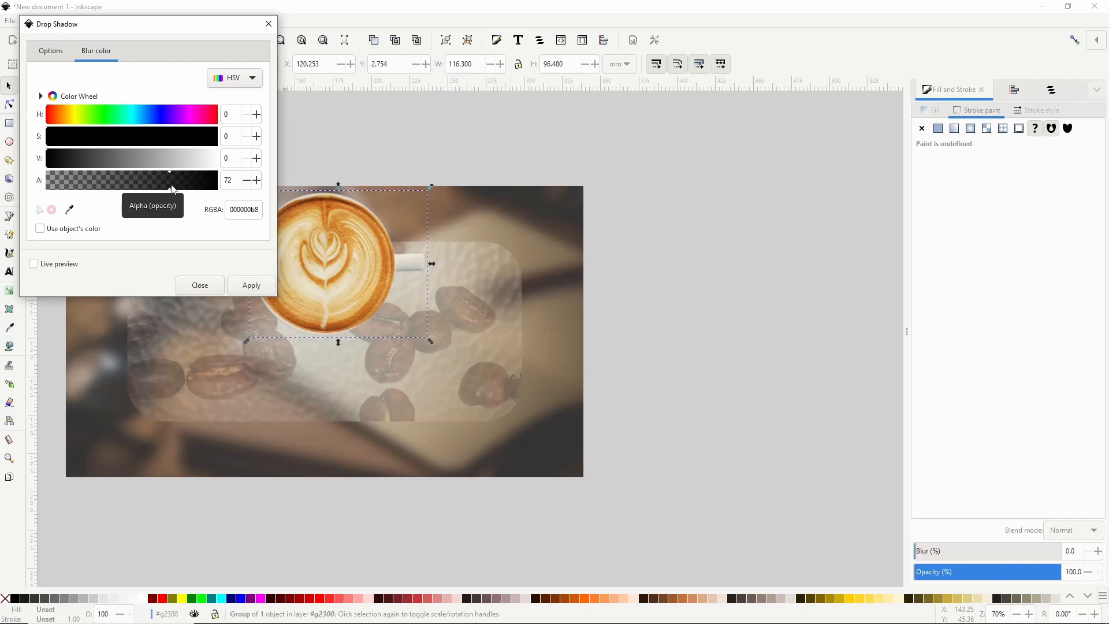
left_click(57, 59)
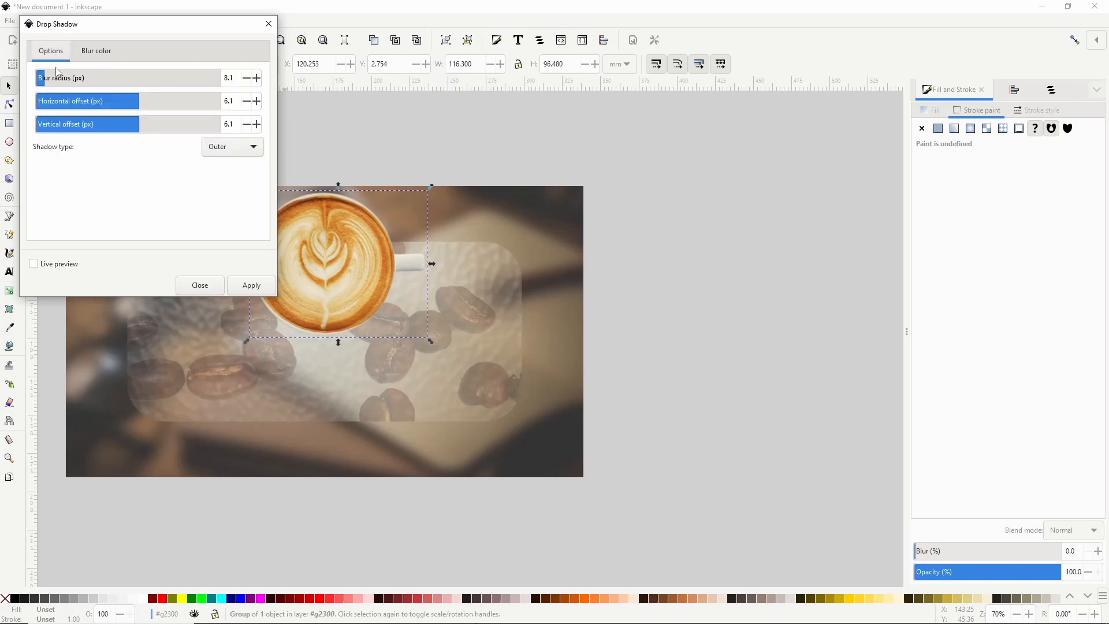
left_click(33, 264)
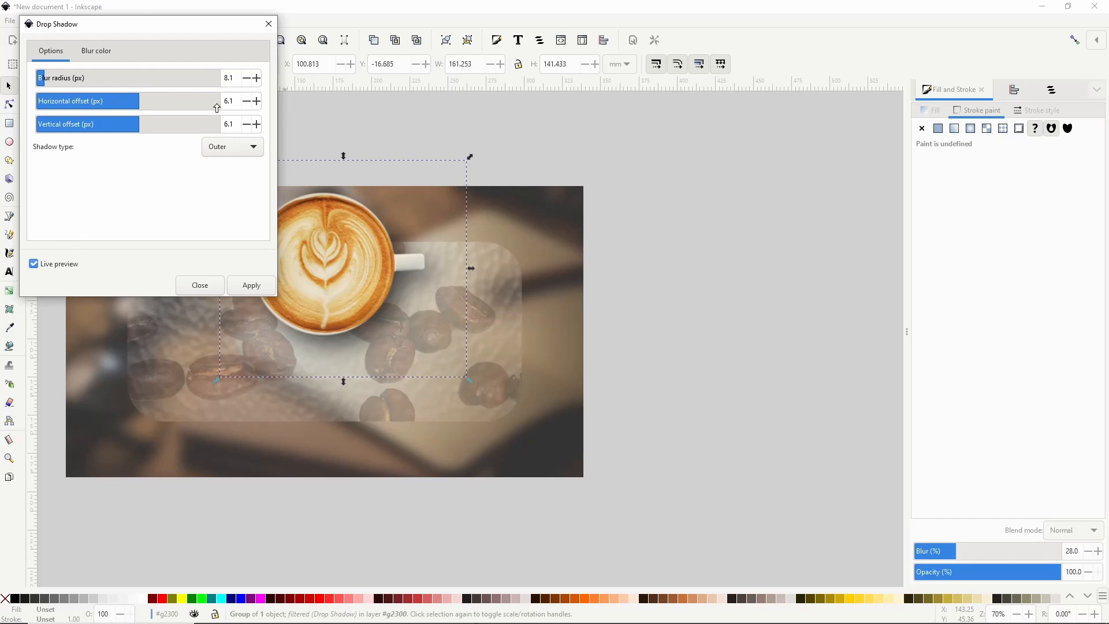
Set the cup shadow's horizontal offset to 5.8 px, vertical offset to 5.7 px and blur radius to 7.6 px
left_click(238, 102)
key("Down")
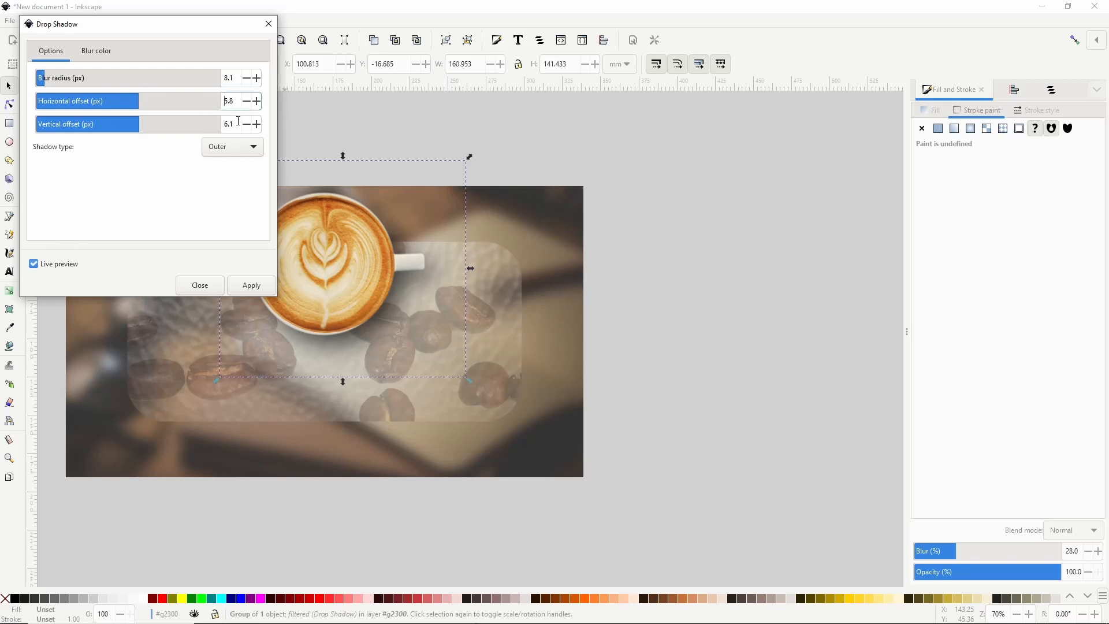
left_click(239, 124)
key("Down")
key("Down")
key("Down")
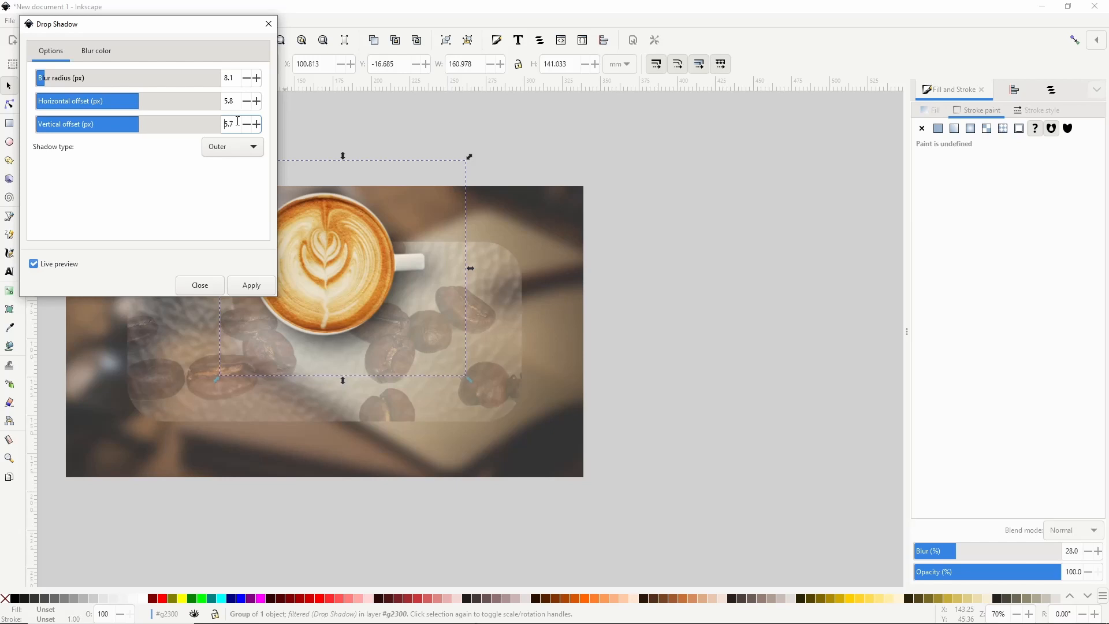
left_click(238, 79)
key("Down")
key("Down")
key("Down")
key("Down")
key("Down")
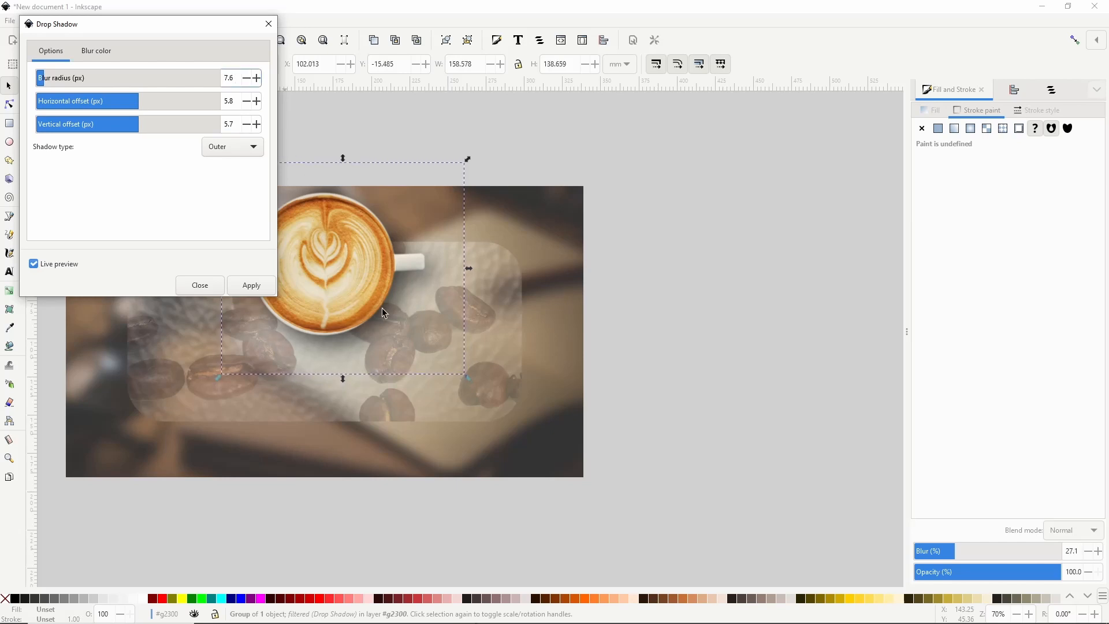
left_click(200, 285)
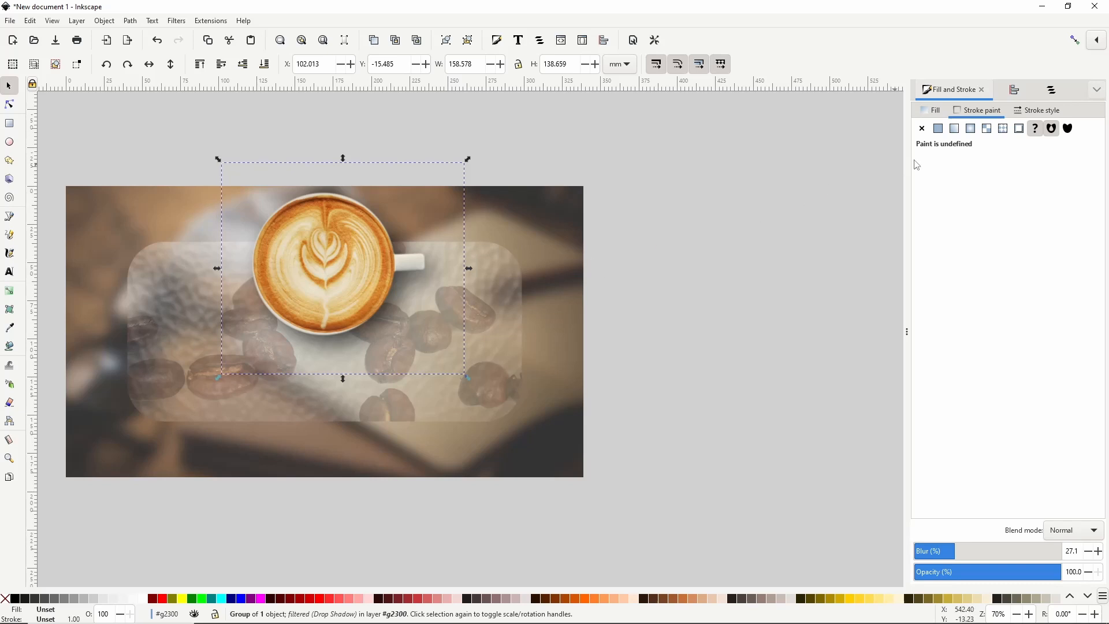
Resize the glass_original rectangle to about 310 × 126 mm, lowering its upper edge and widening it evenly on both sides
left_click(1051, 91)
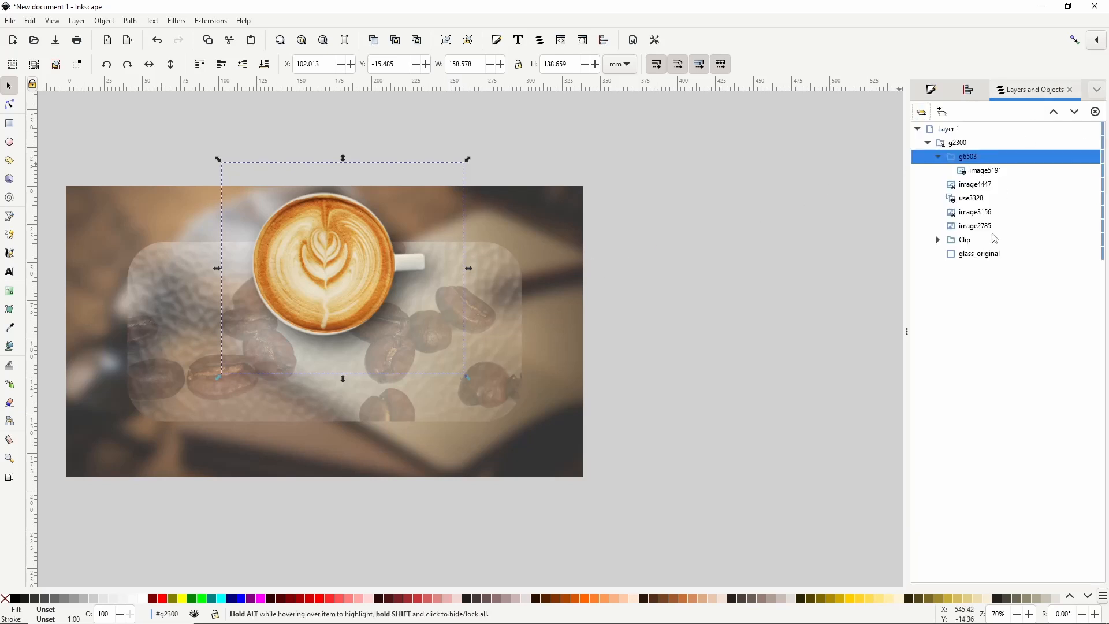
left_click(969, 258)
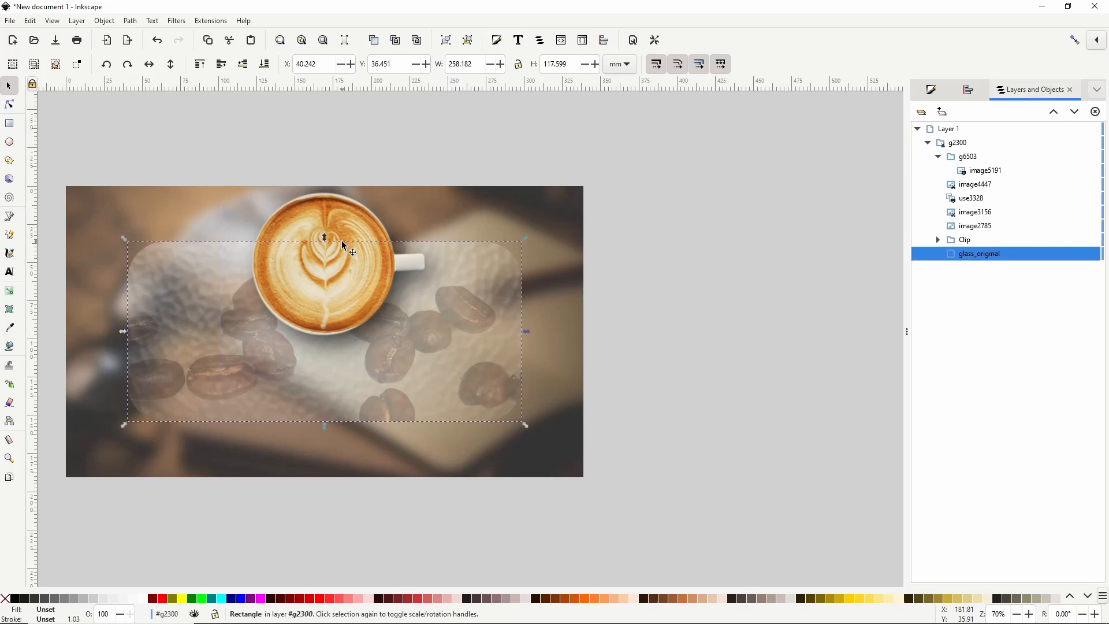
mouse_move(324, 236)
left_mouse_down()
mouse_move(321, 223)
mouse_move(319, 255)
left_mouse_up()
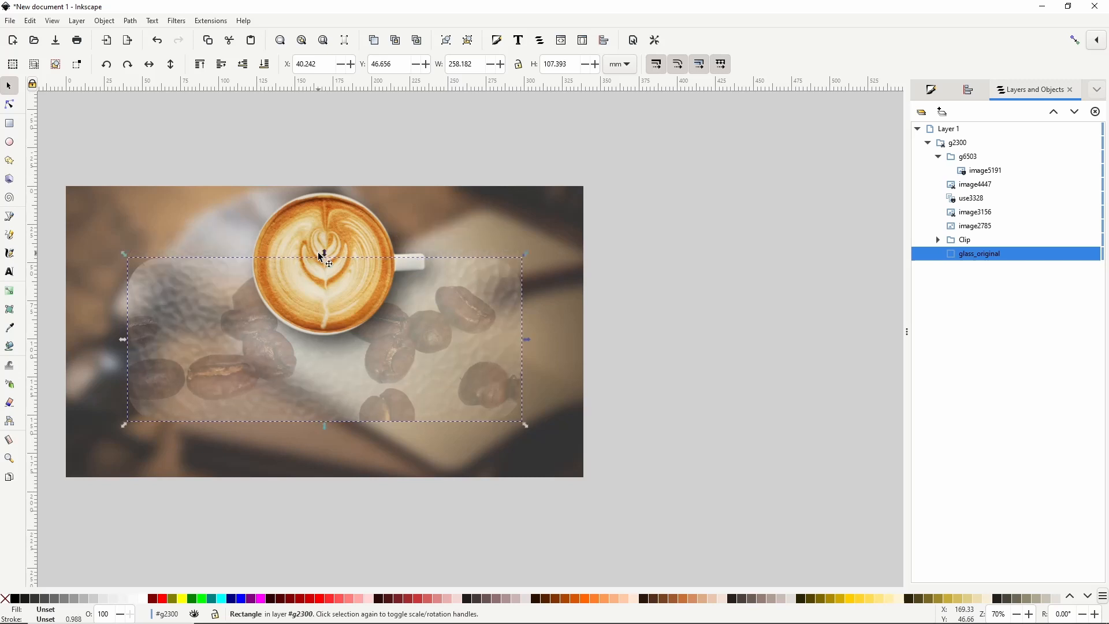
left_click_drag(325, 426, 330, 460)
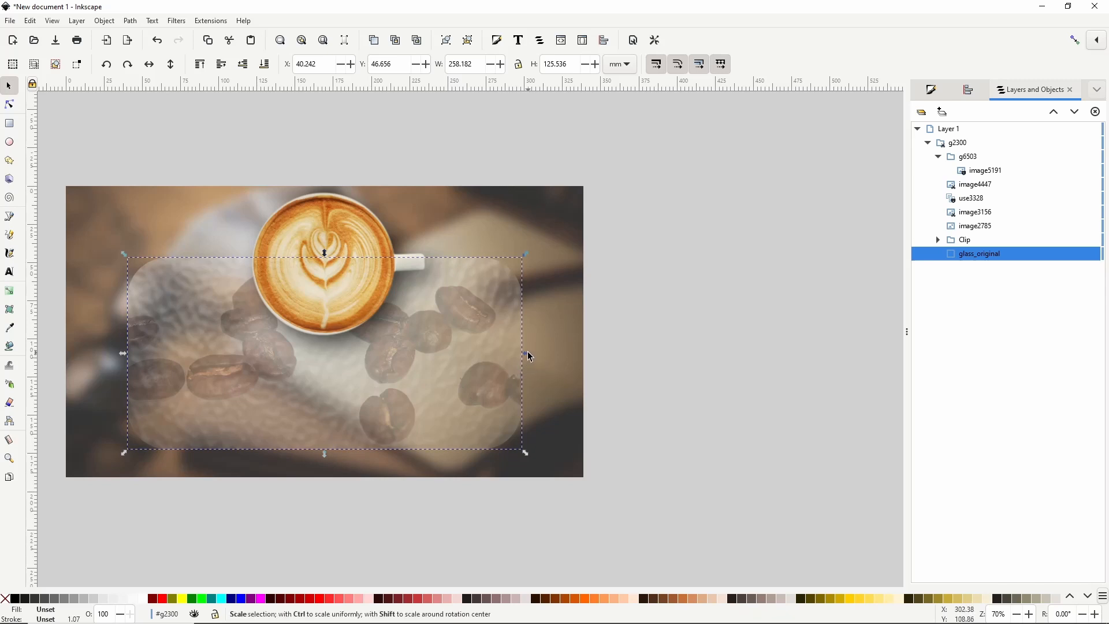
left_click_drag(527, 352, 567, 359)
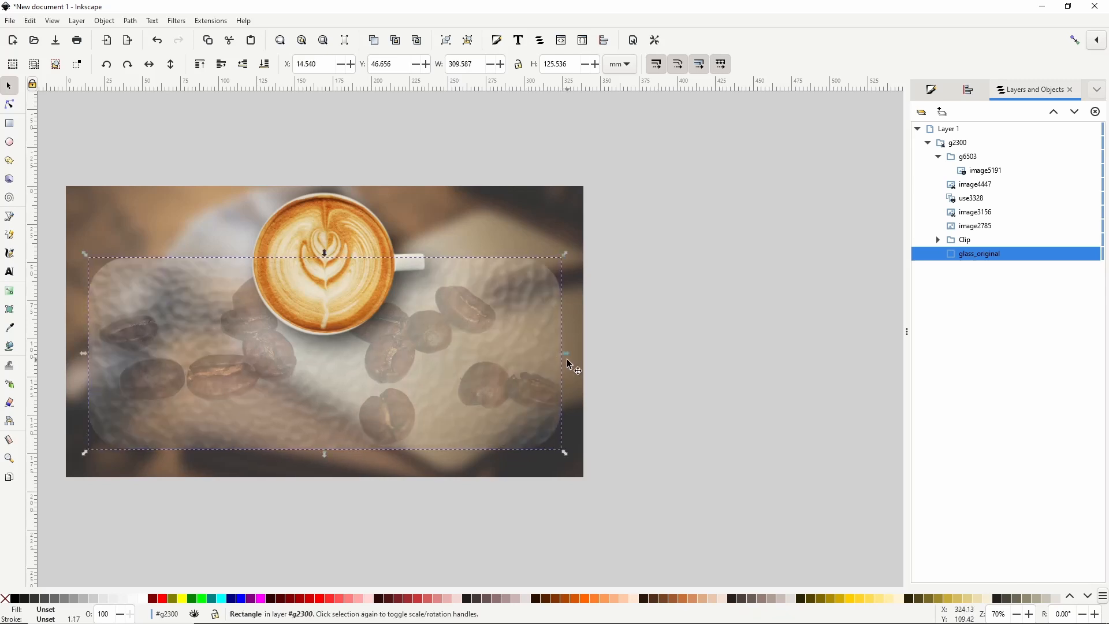
Reduce the corner rounding of the glass_original rectangle to a vertical radius of about 15 mm
left_click(9, 123)
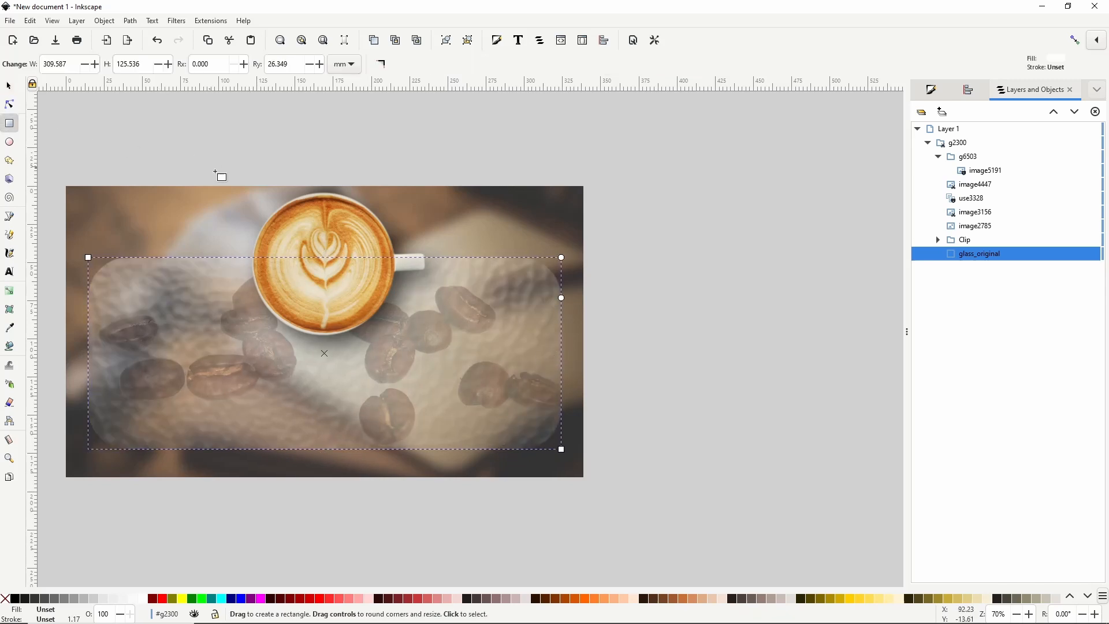
scroll(369, 228, "left", 4)
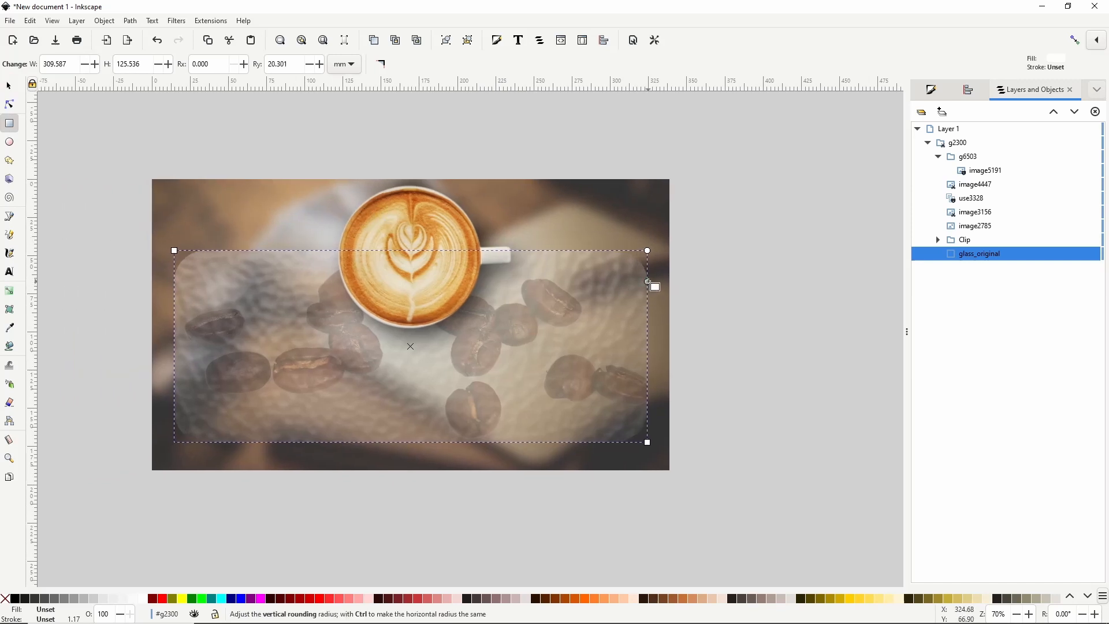
left_click_drag(648, 290, 648, 274)
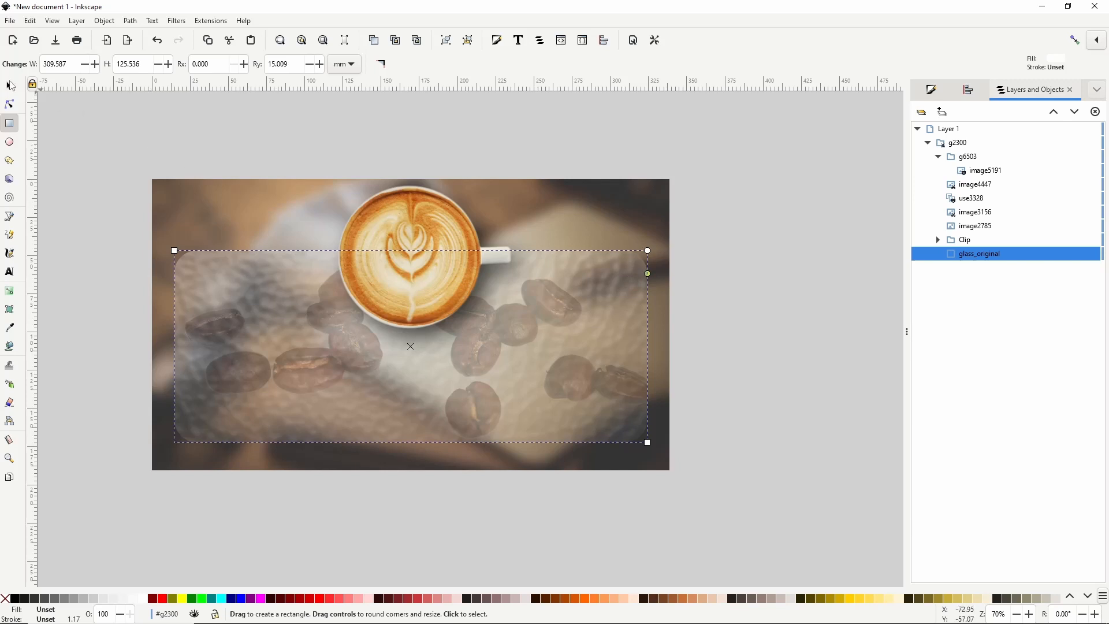
left_click(10, 85)
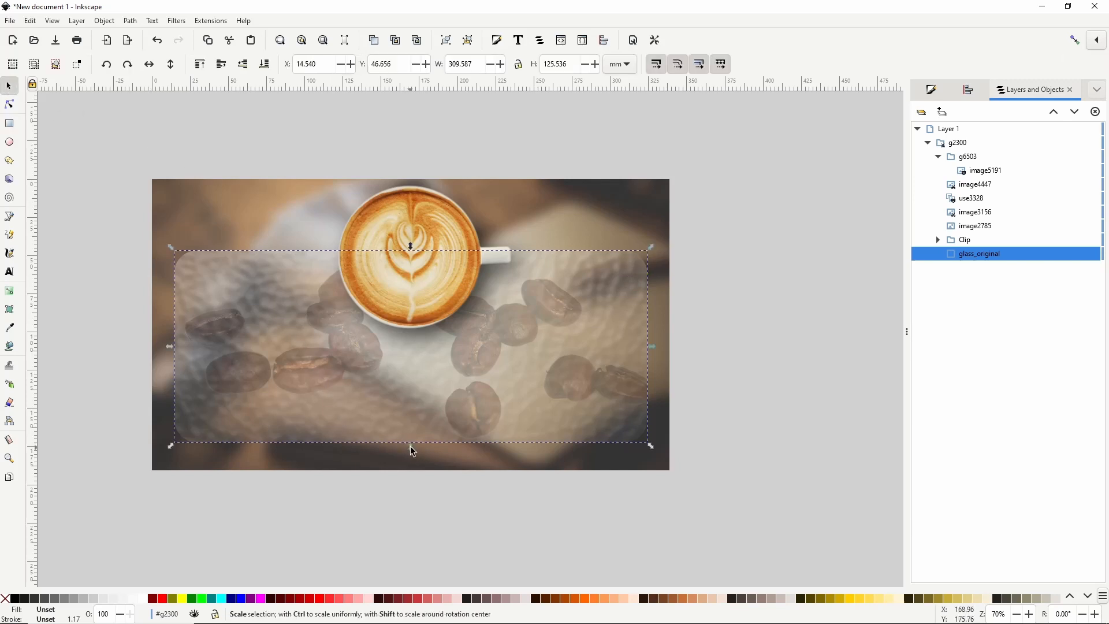
Create a vertically flipped copy of the cup group directly below the original, lowered one level behind it and wrapped in its own group
left_click(429, 270)
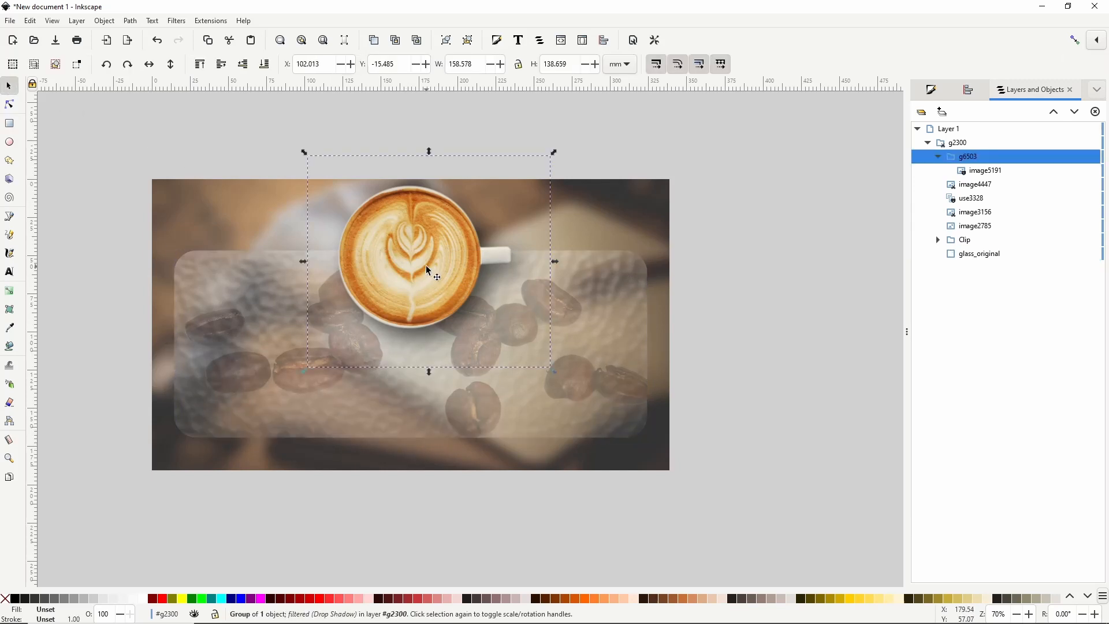
right_click(427, 267)
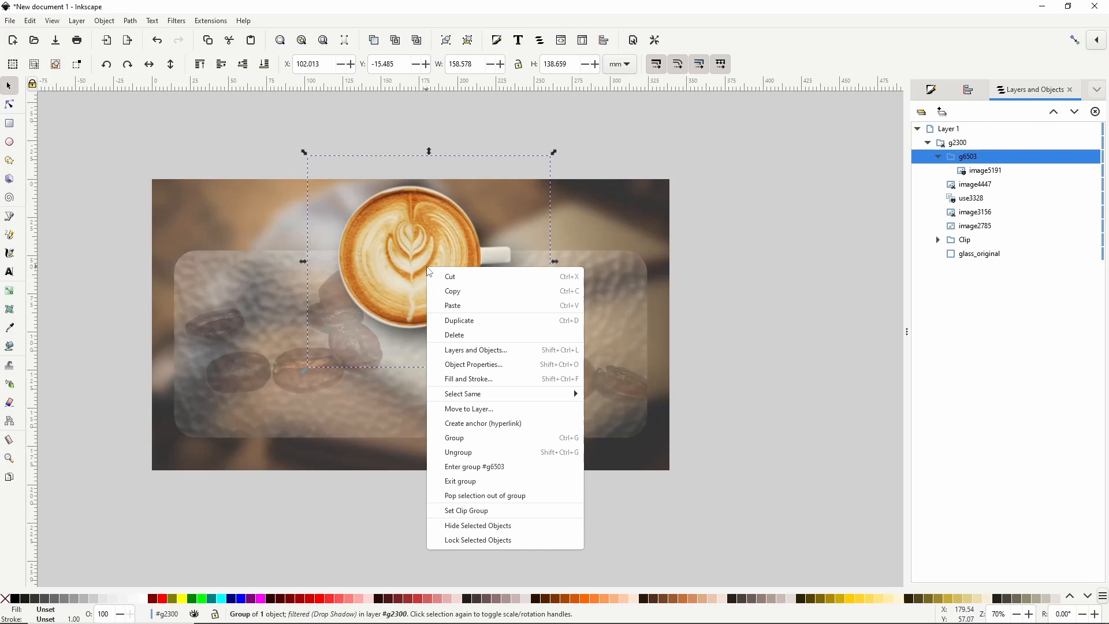
left_click(454, 323)
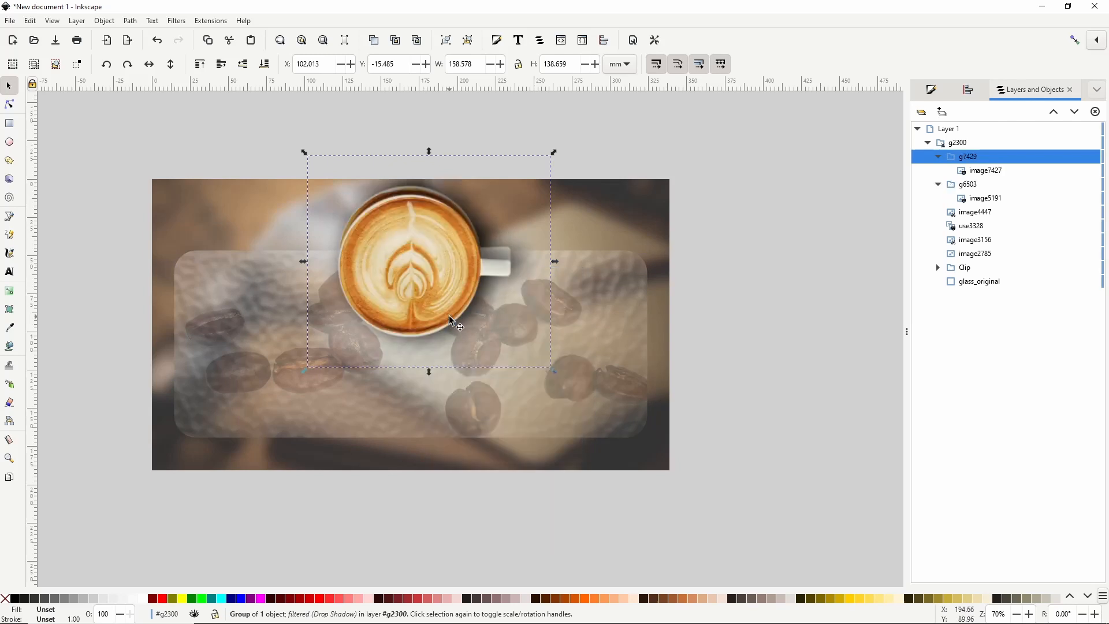
left_click_drag(437, 294, 422, 415)
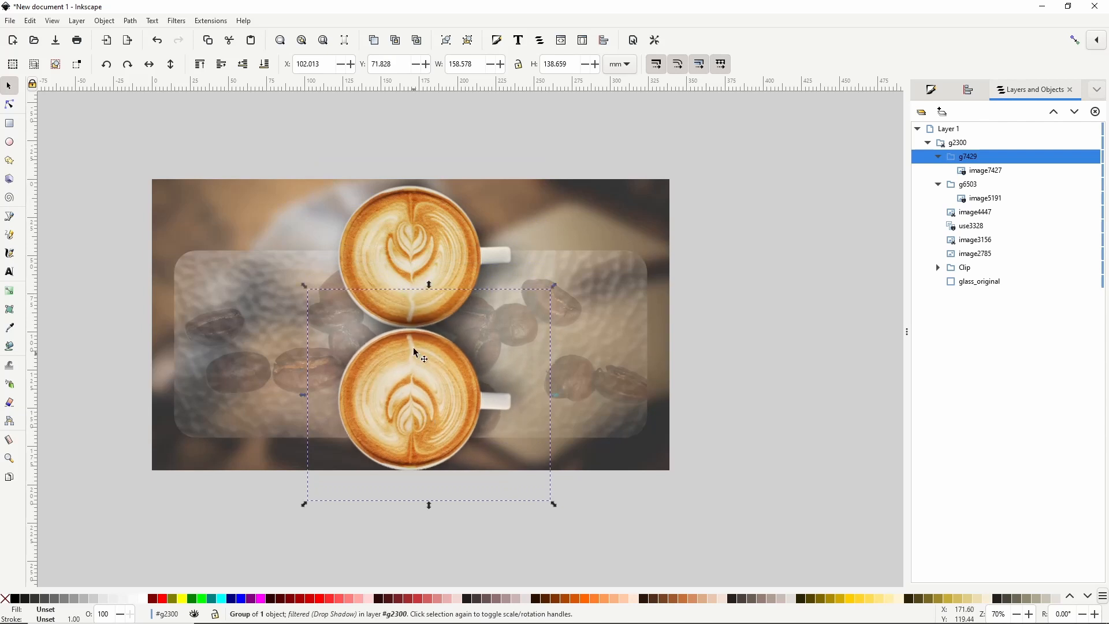
left_click(243, 65)
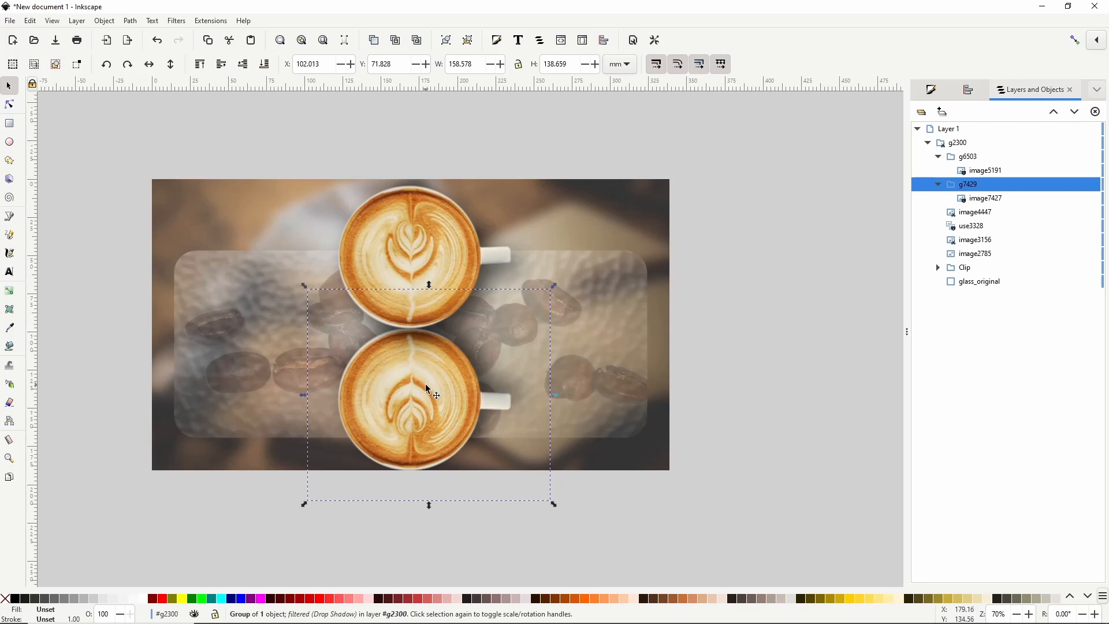
key("ctrl+g")
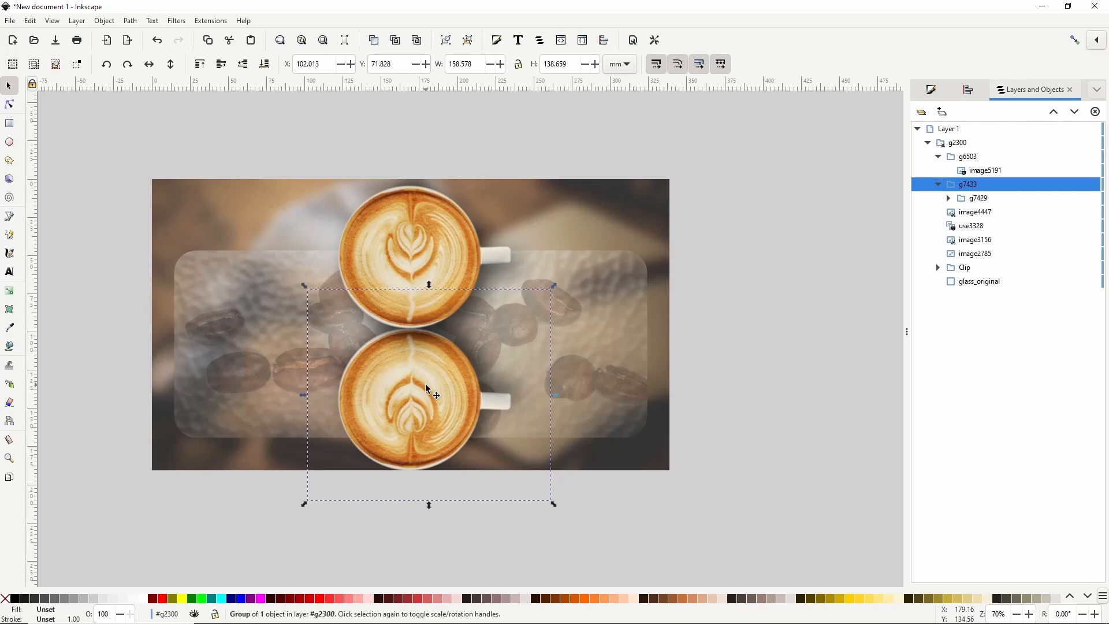
Clone the glass_original rectangle and give the clone a white linear gradient fill fading to transparent
left_click(969, 282)
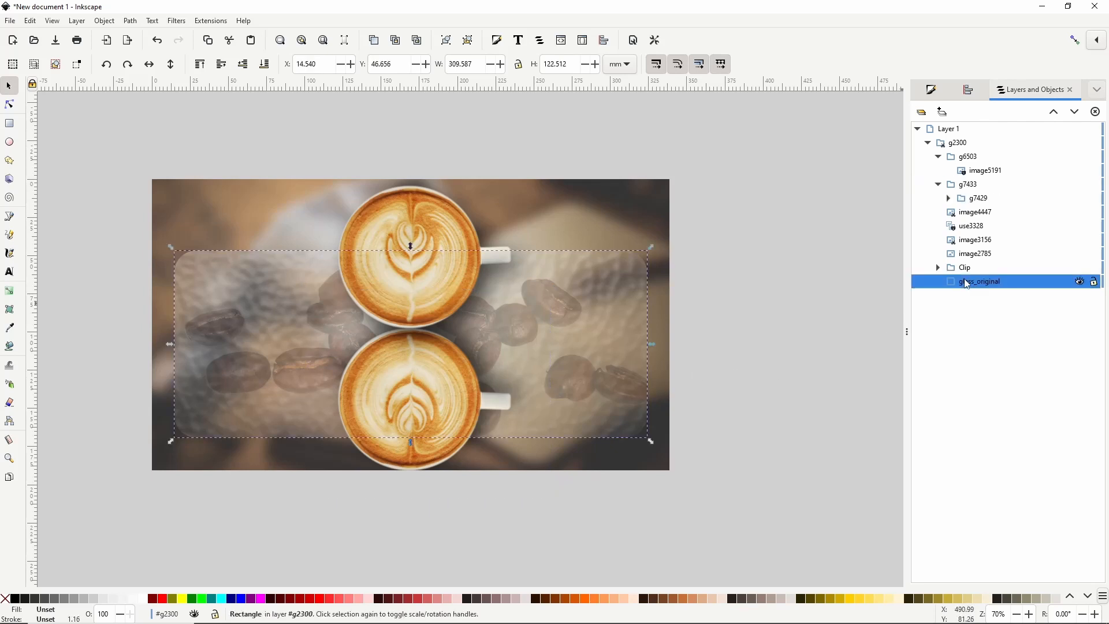
key("alt+d")
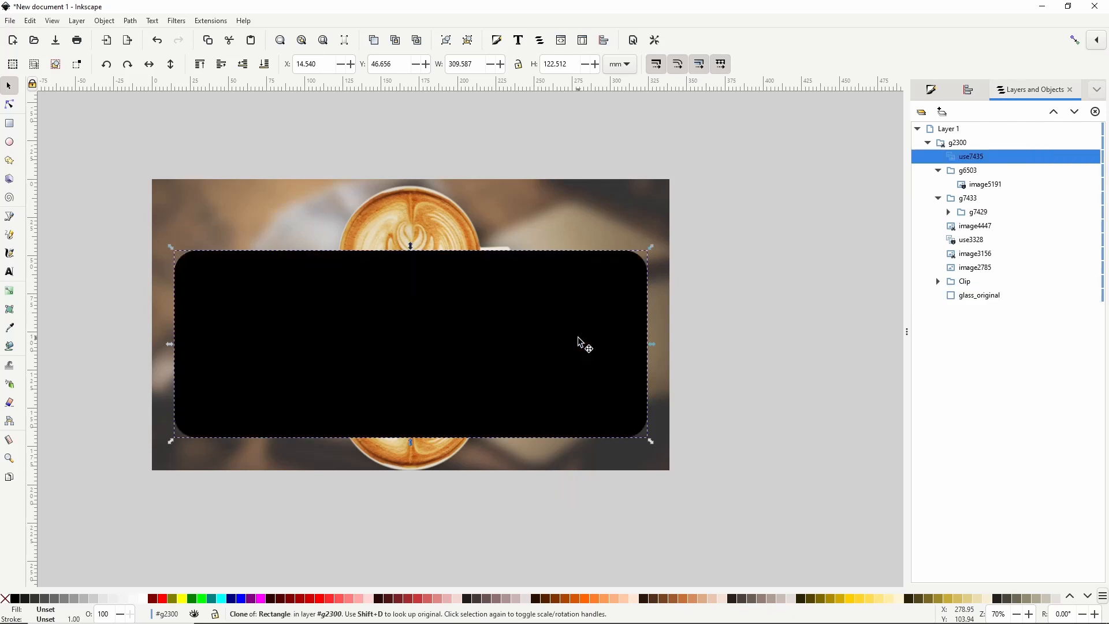
left_click(137, 586)
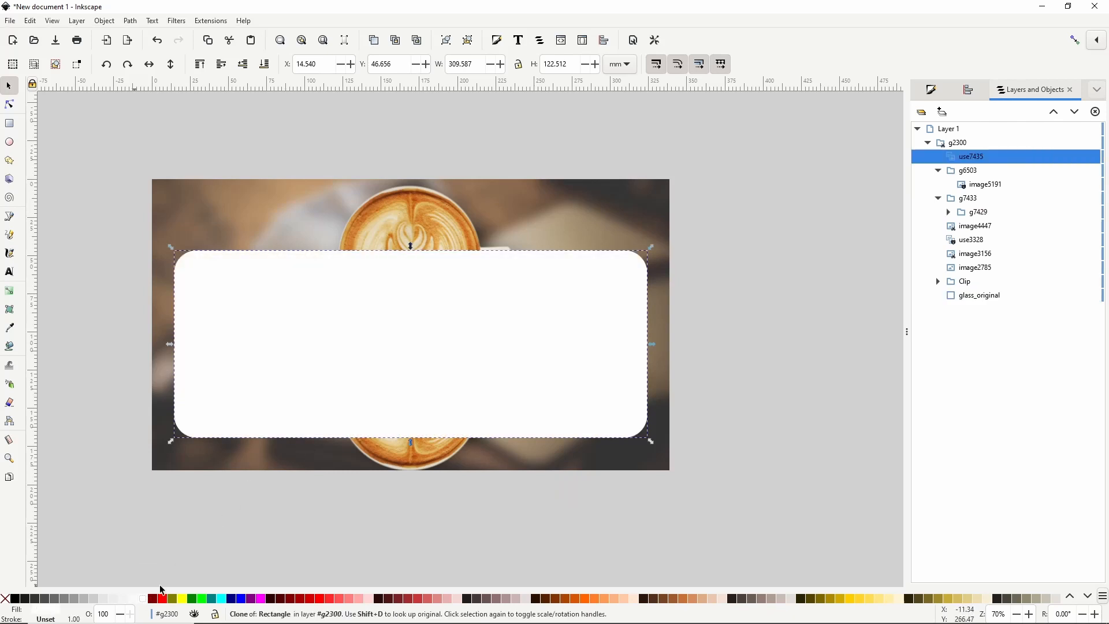
left_click(931, 91)
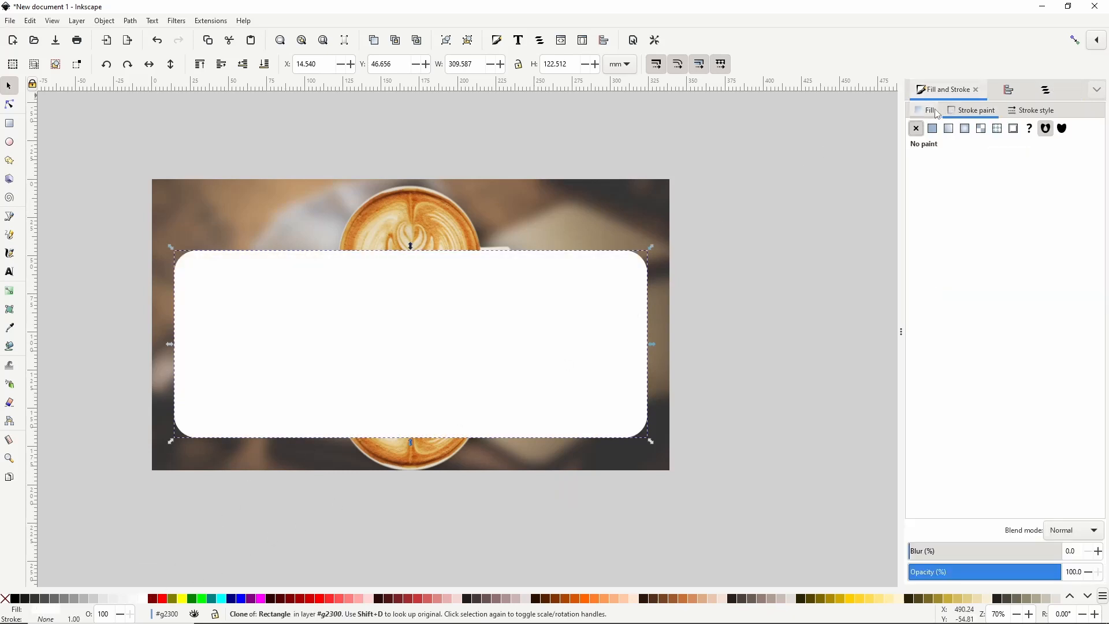
left_click(936, 111)
left_click(949, 129)
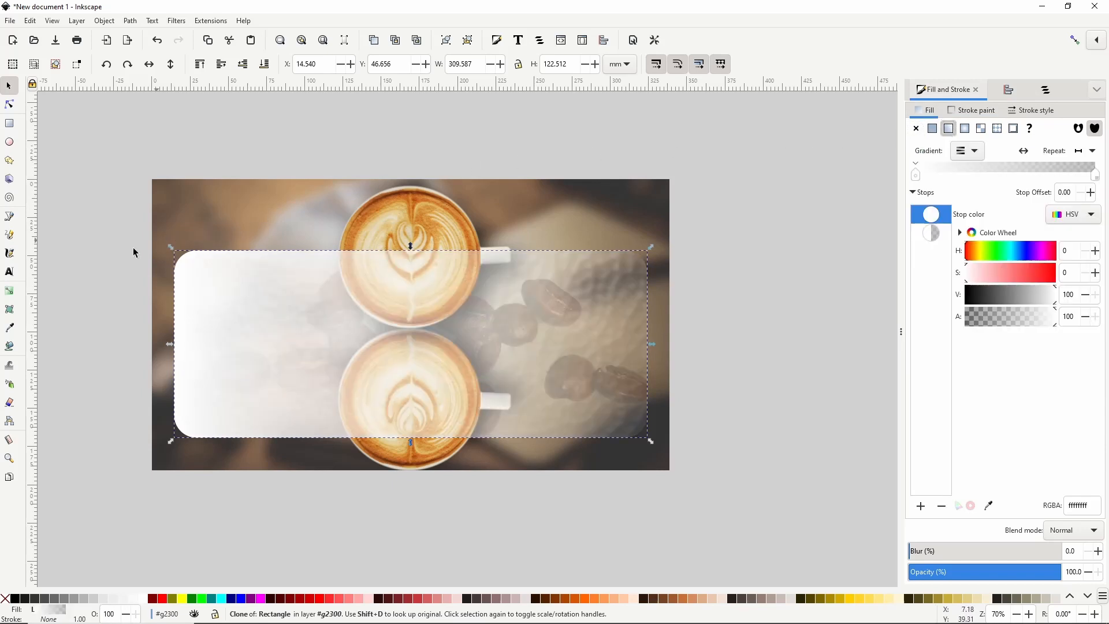
Run the clone's gradient vertically from between the two cups to its lower edge, and make the end stop opaque black
left_click(9, 290)
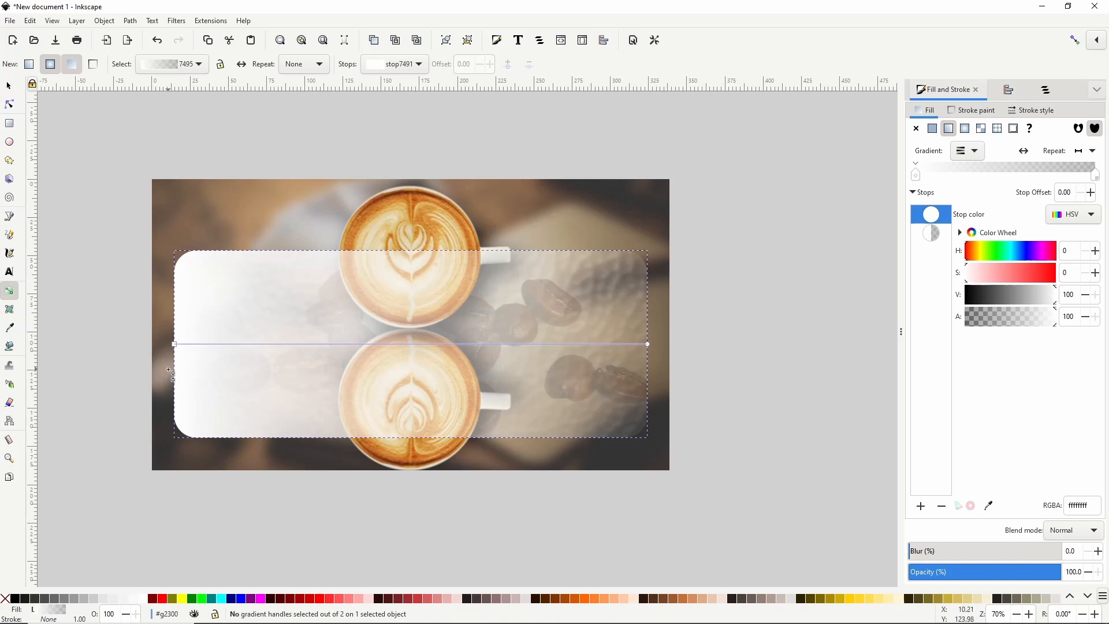
left_click_drag(174, 345, 413, 328)
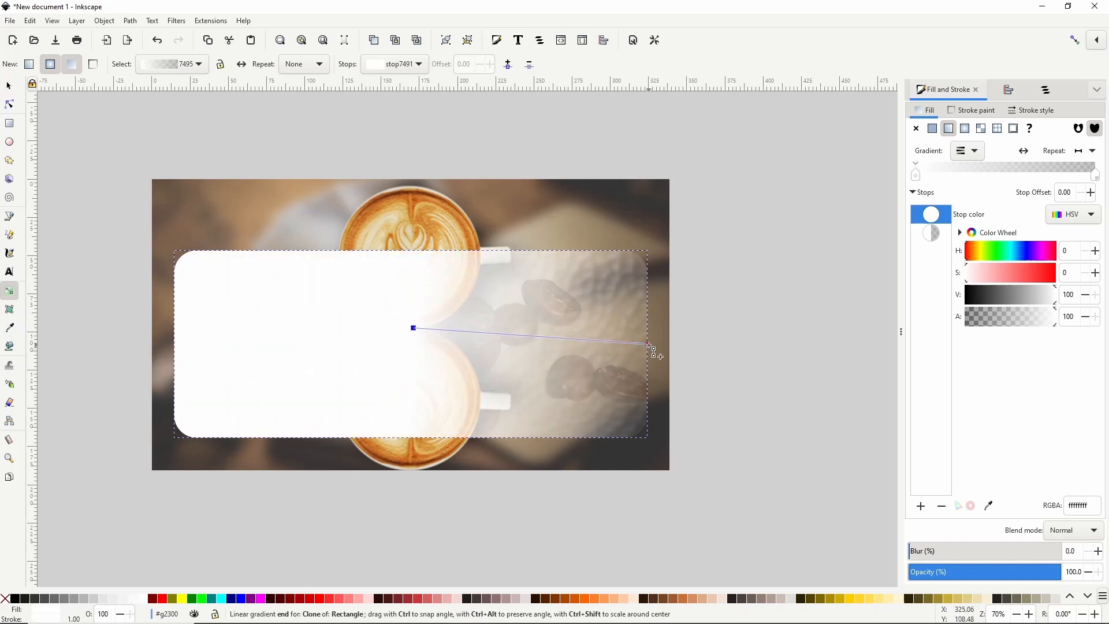
left_click_drag(650, 346, 420, 433)
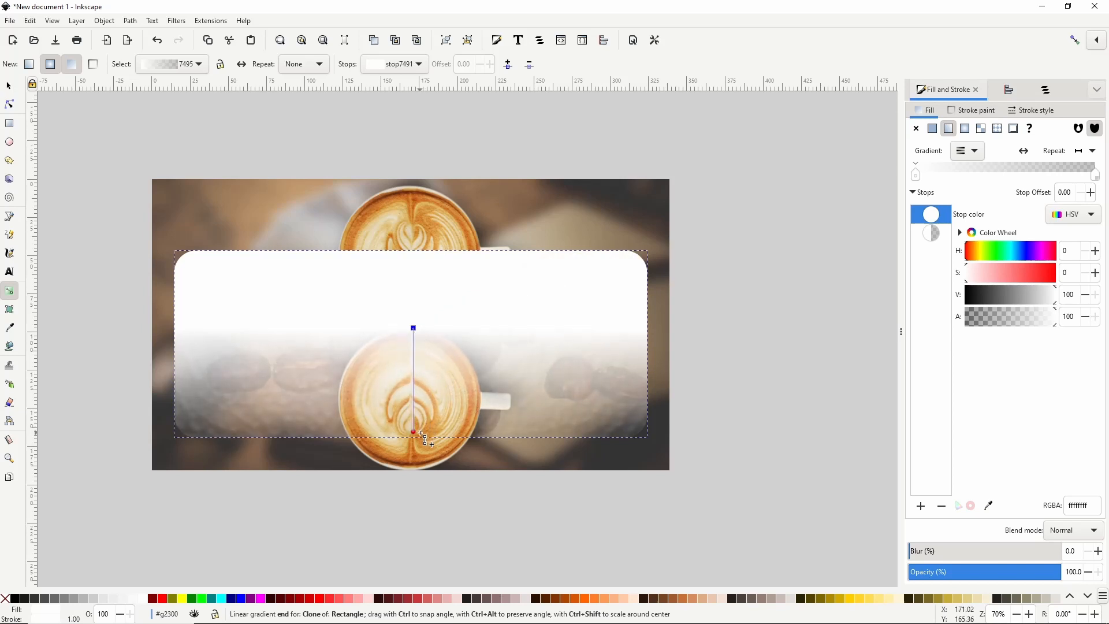
left_click(423, 436)
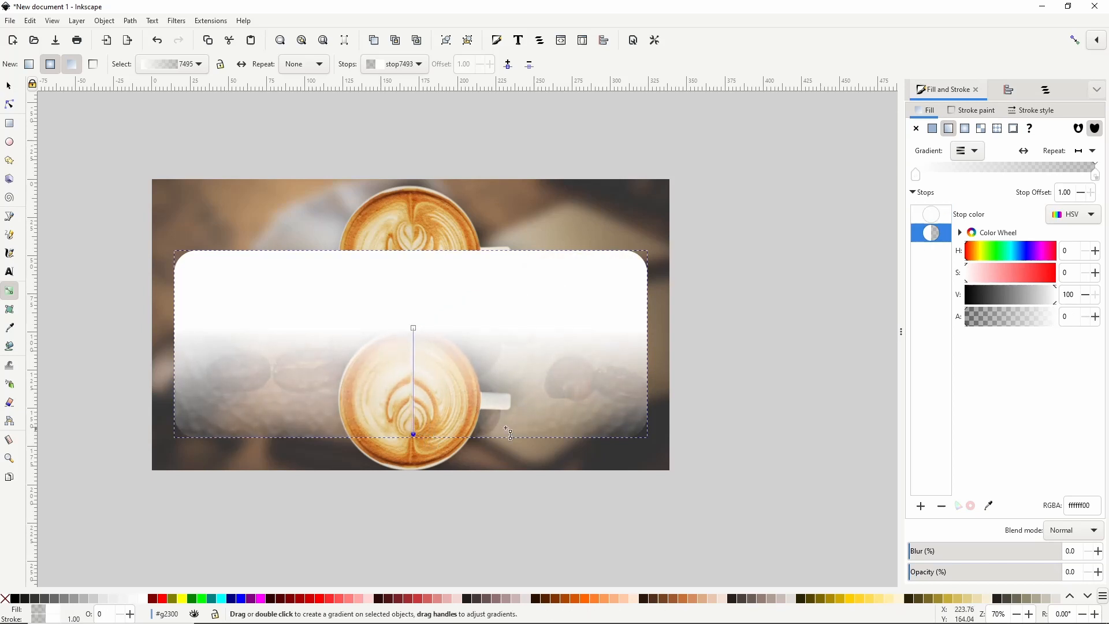
left_click_drag(1030, 294, 1071, 316)
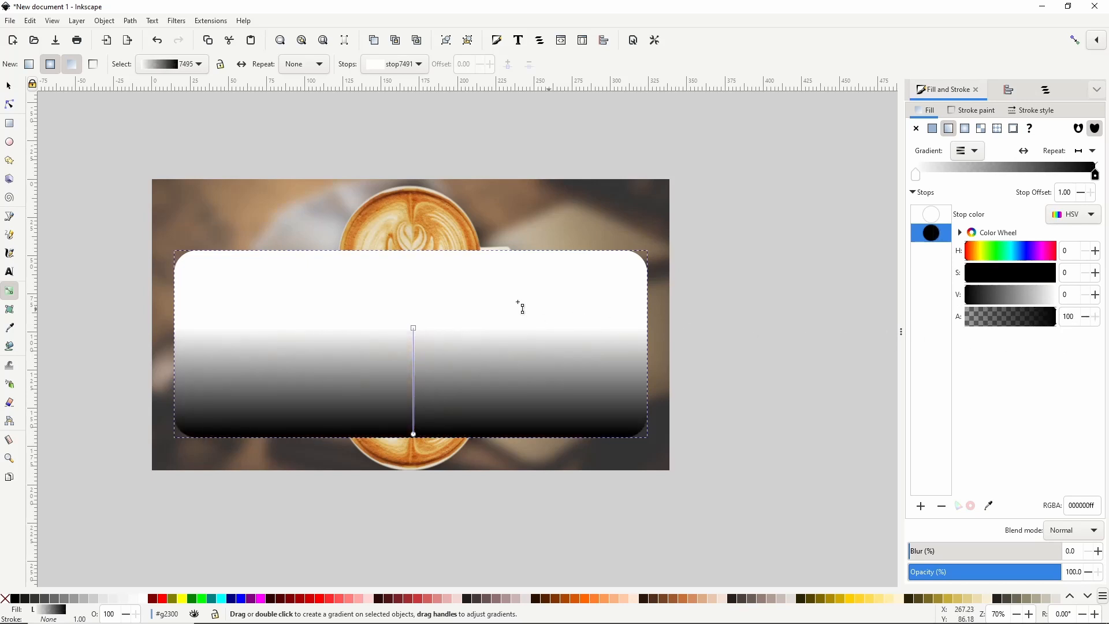
Mask the flipped cup group with the gradient-filled rectangle clone
left_click(9, 87)
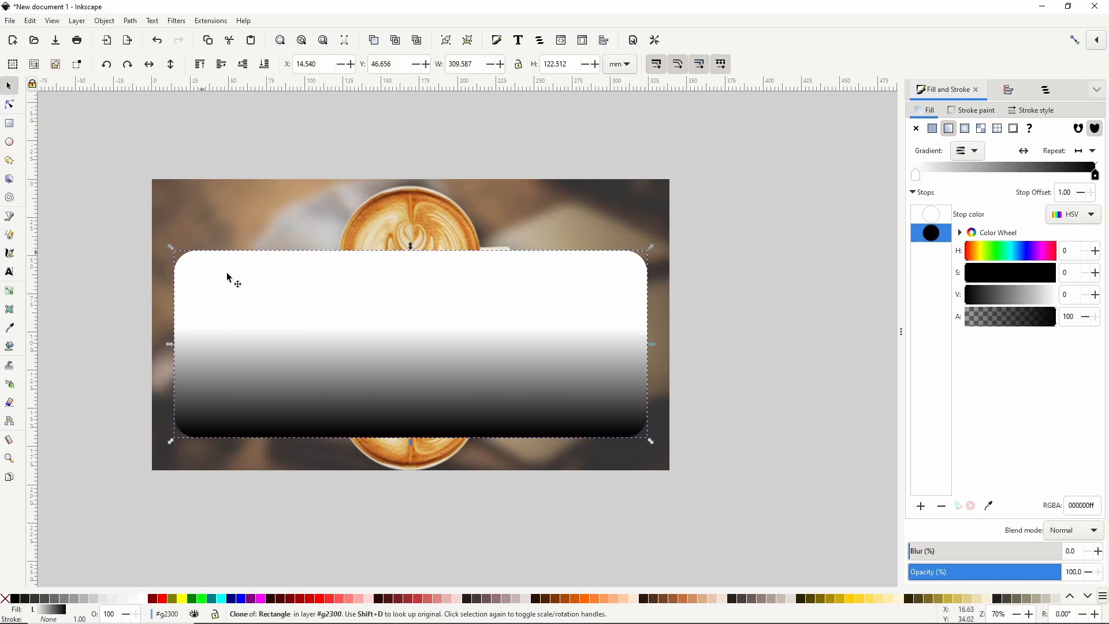
left_click(405, 460, "shift")
right_click(404, 457)
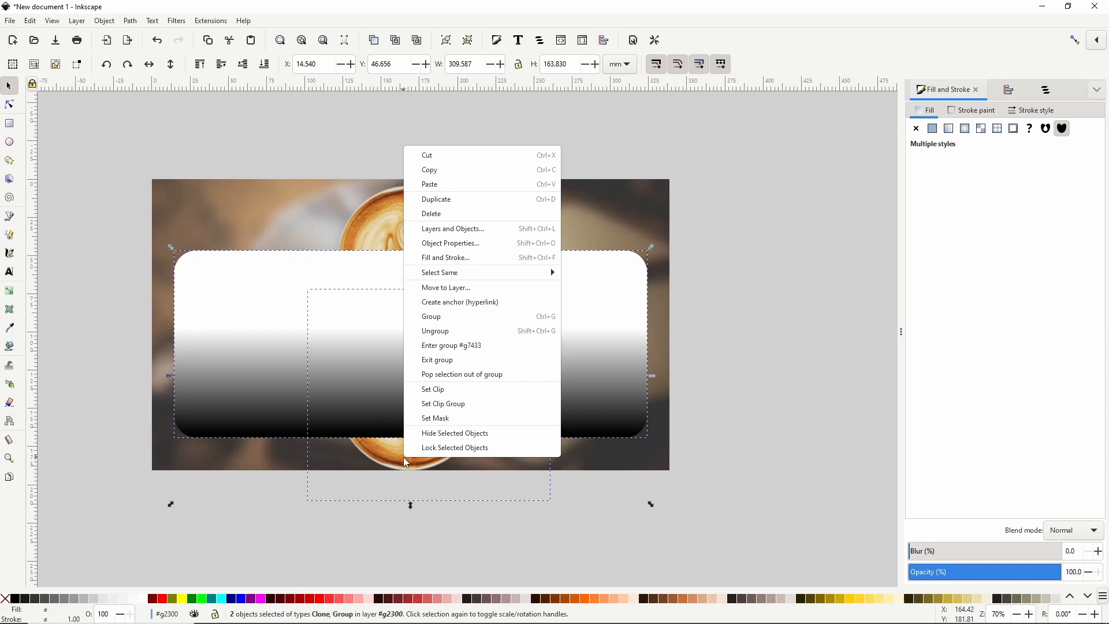
left_click(429, 419)
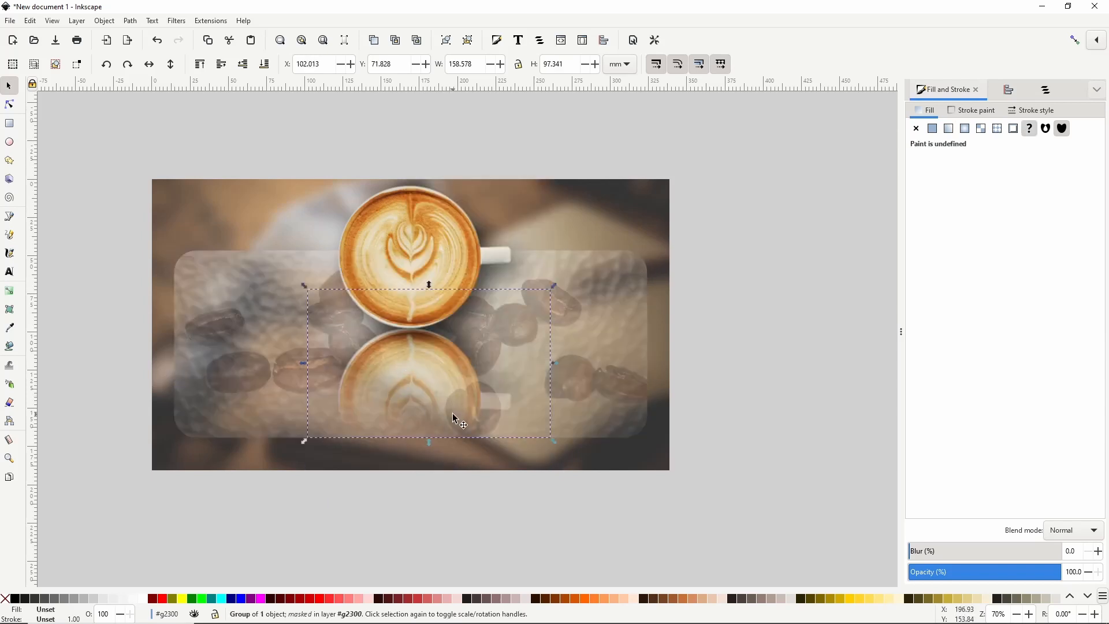
Duplicate the masked reflection group and release the mask from the cup image nested inside the copy
scroll(469, 407, "up", 2, "ctrl")
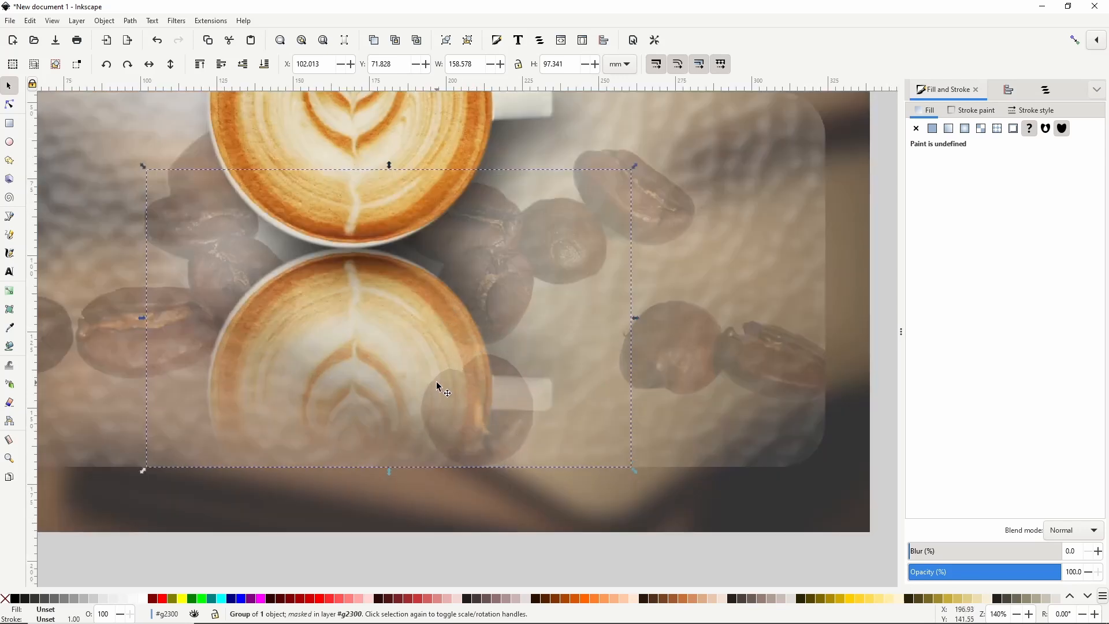
right_click(394, 355)
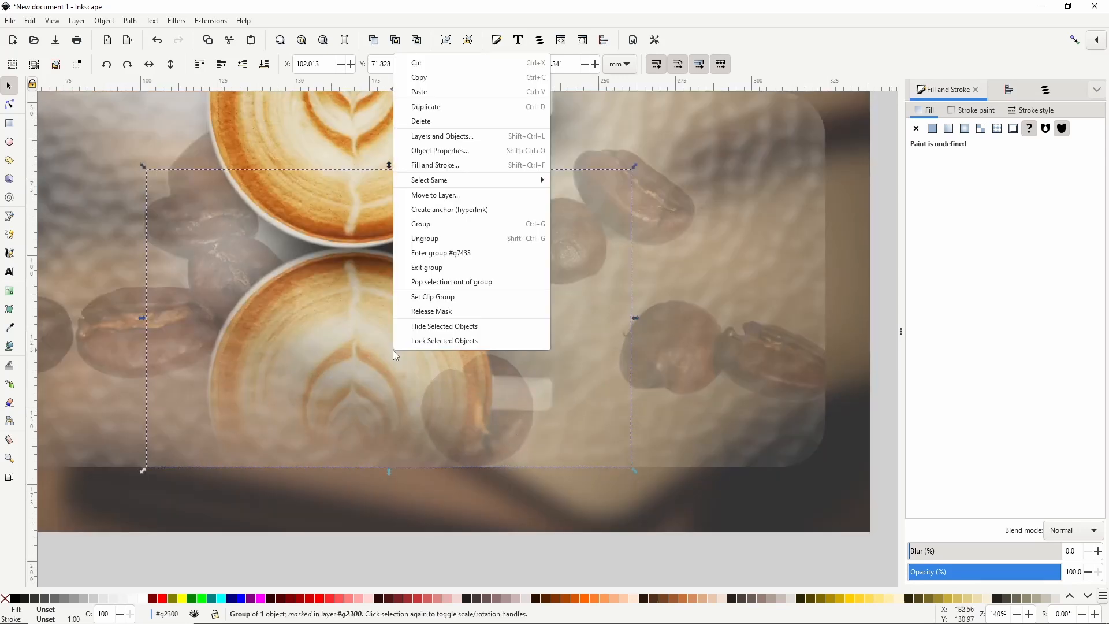
left_click(456, 107)
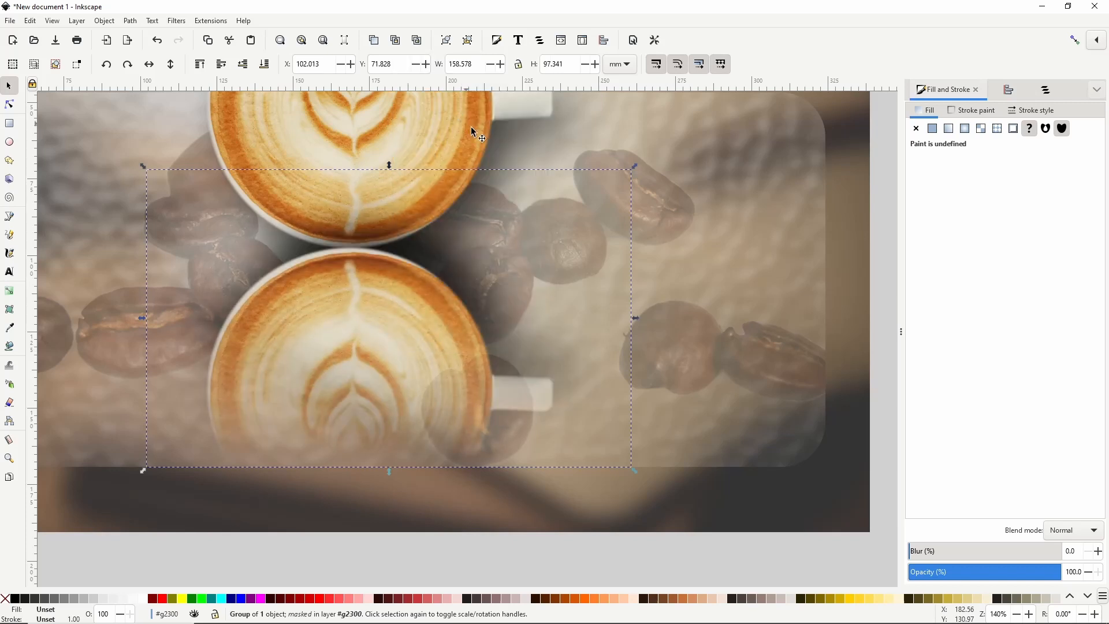
left_click(1048, 90)
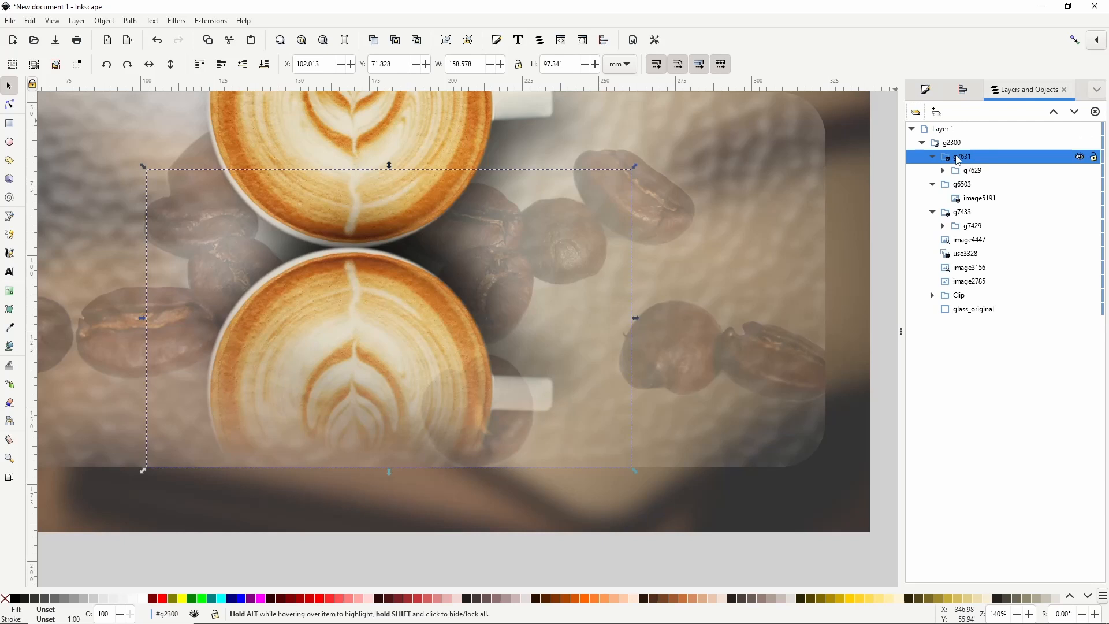
left_click(943, 171)
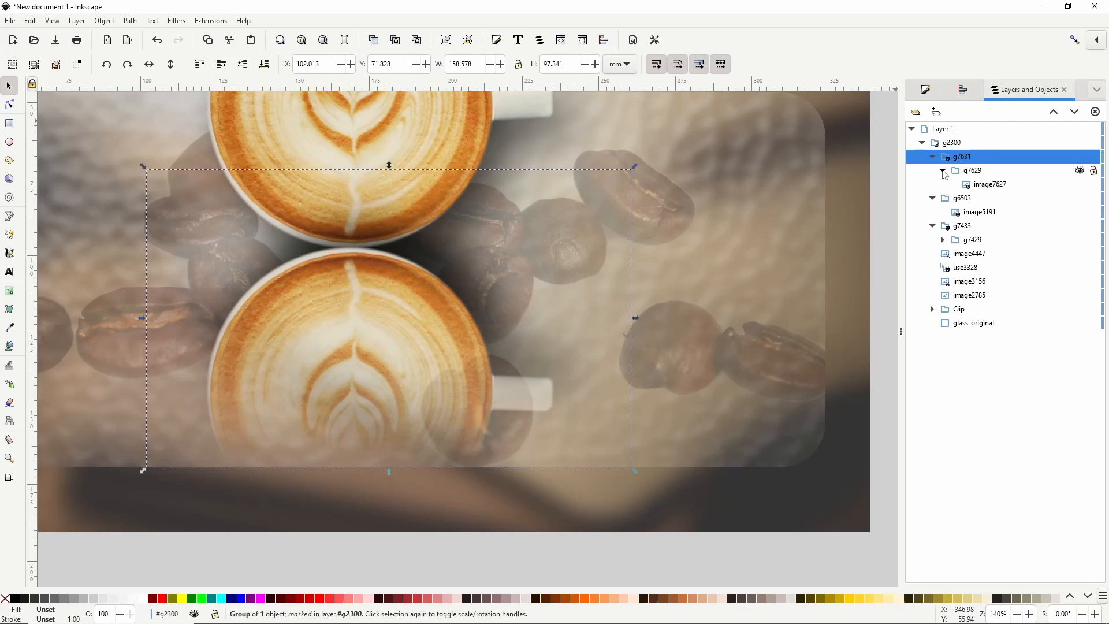
right_click(986, 191)
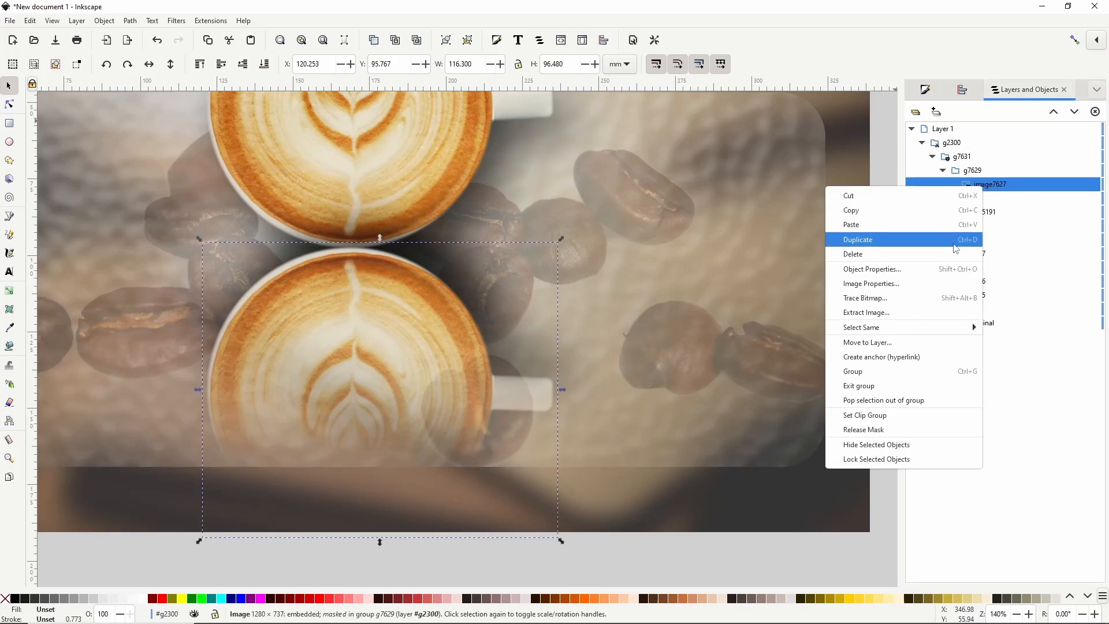
left_click(885, 431)
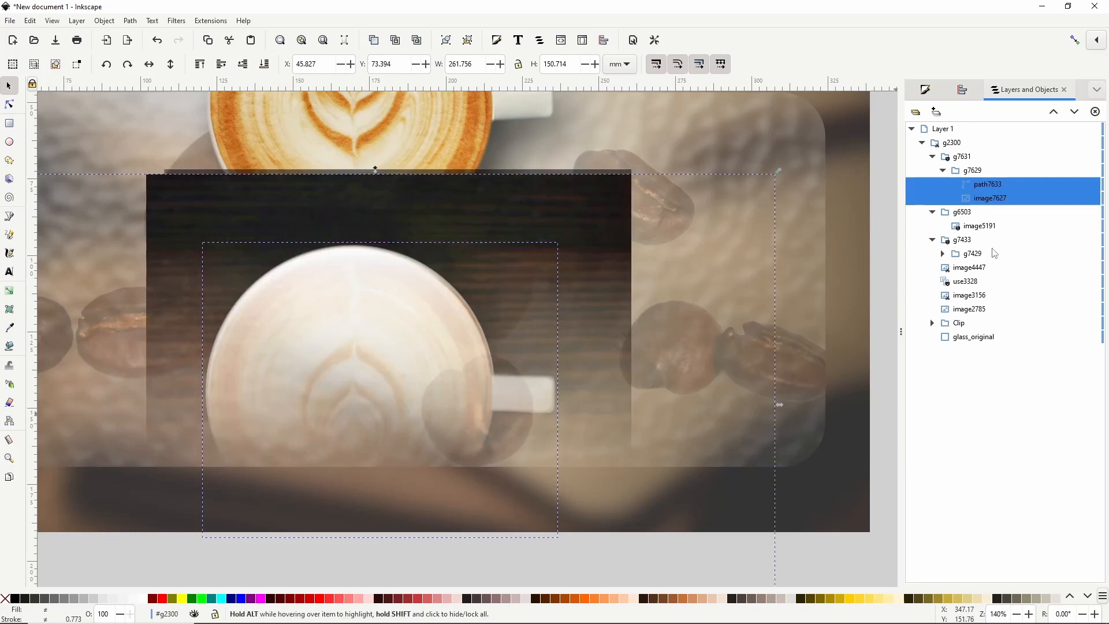
Move the released cup-shaped path out to the top of group g2300 and delete the duplicated reflection group
left_click(993, 198)
left_click(995, 185)
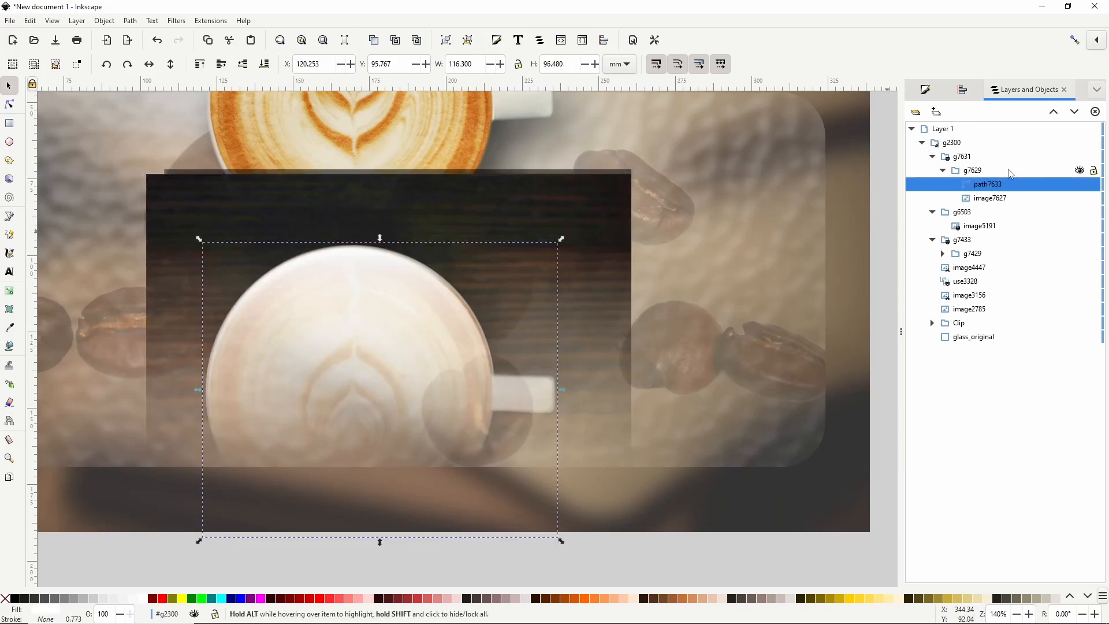
left_click_drag(996, 188, 969, 151)
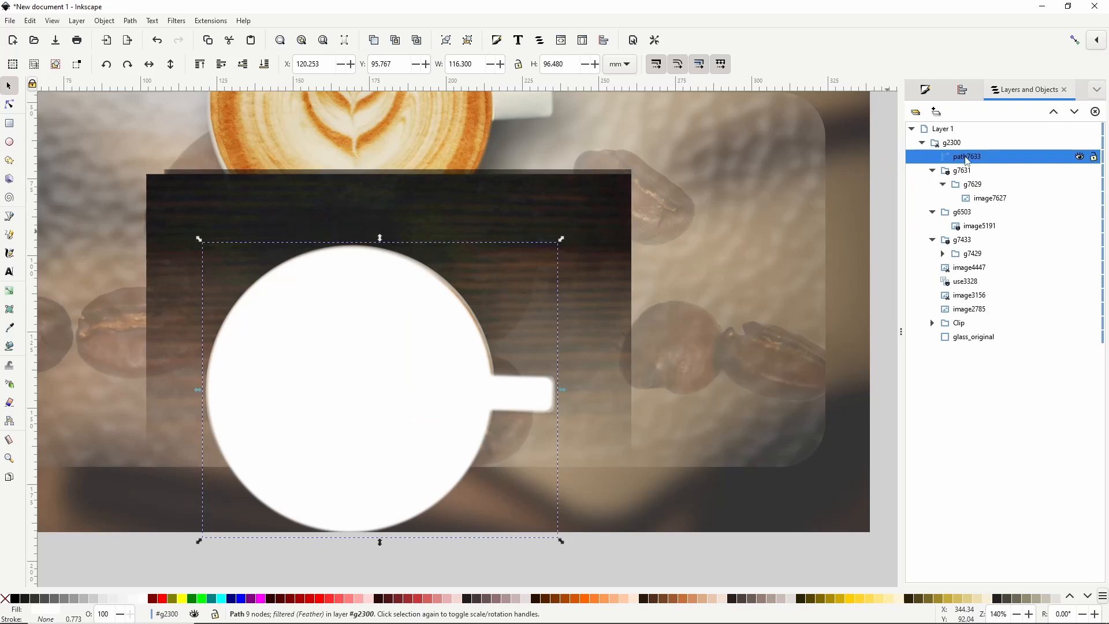
right_click(969, 172)
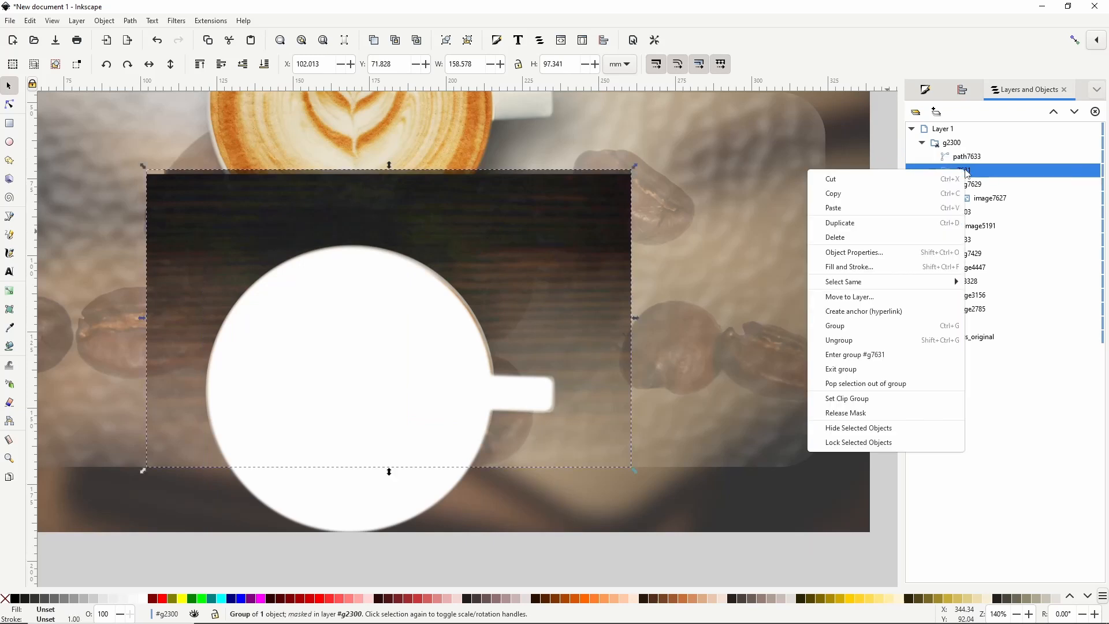
left_click(894, 242)
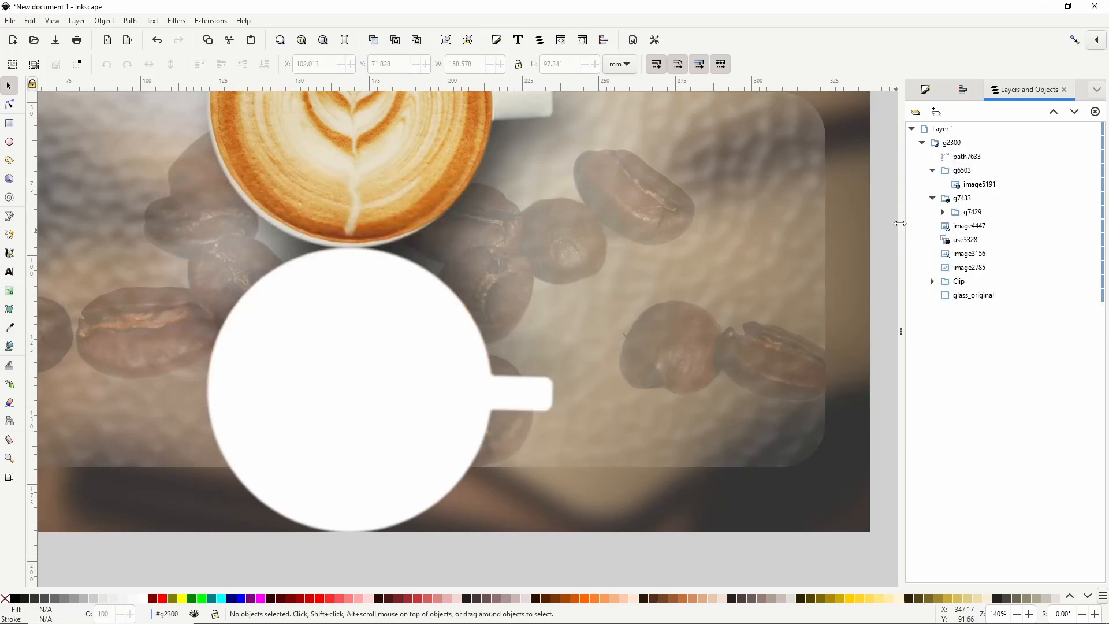
Fill the white cup-shaped path with black
scroll(366, 297, "down", 1)
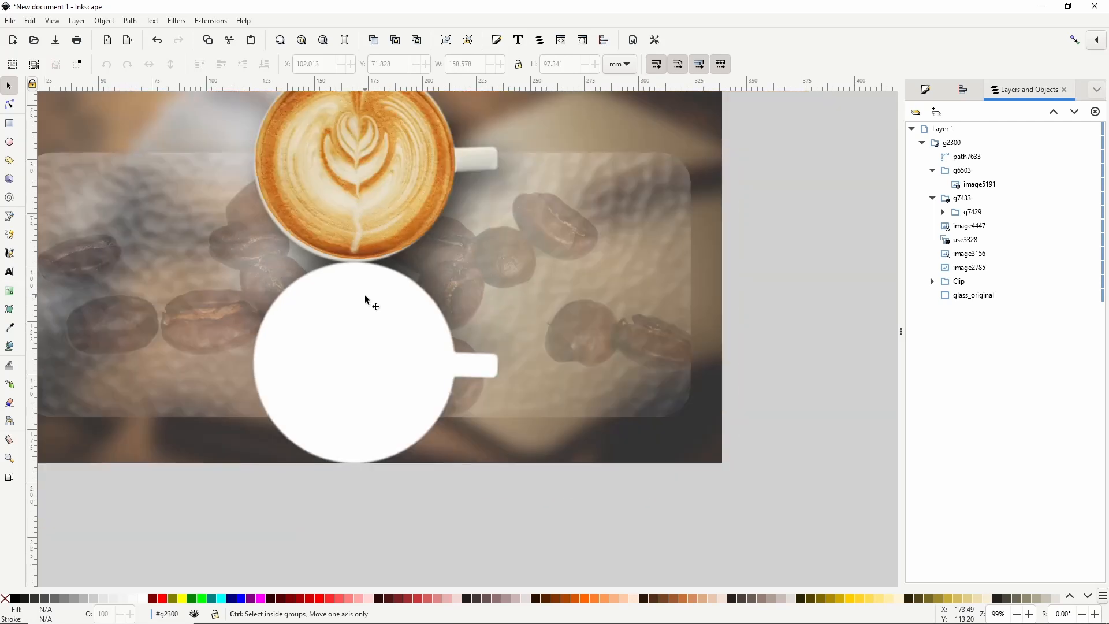
left_click(368, 342)
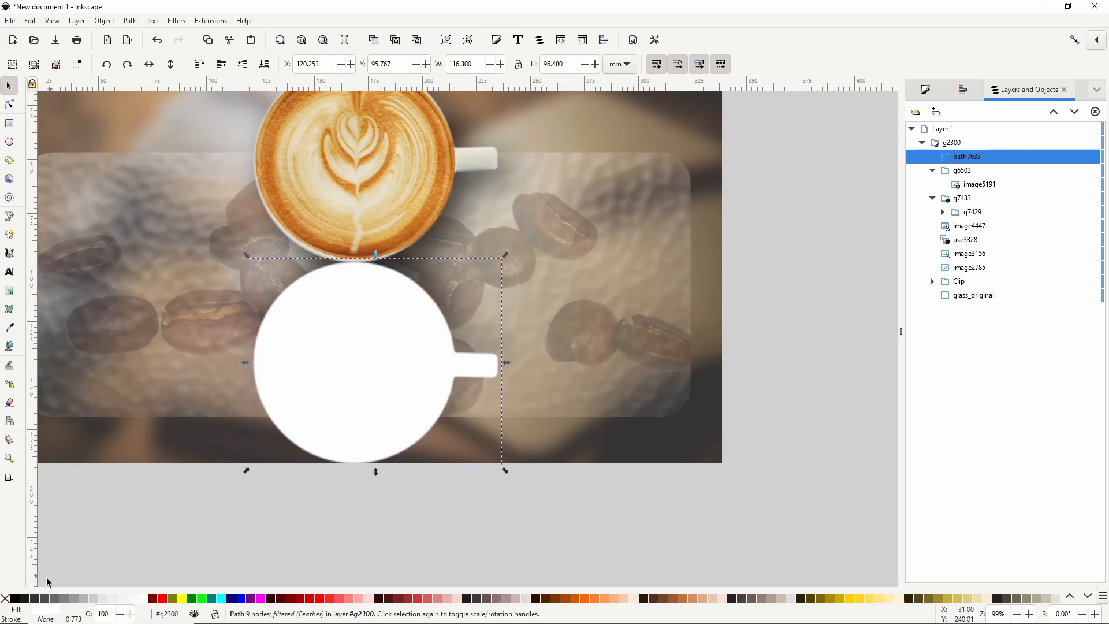
left_click(16, 600)
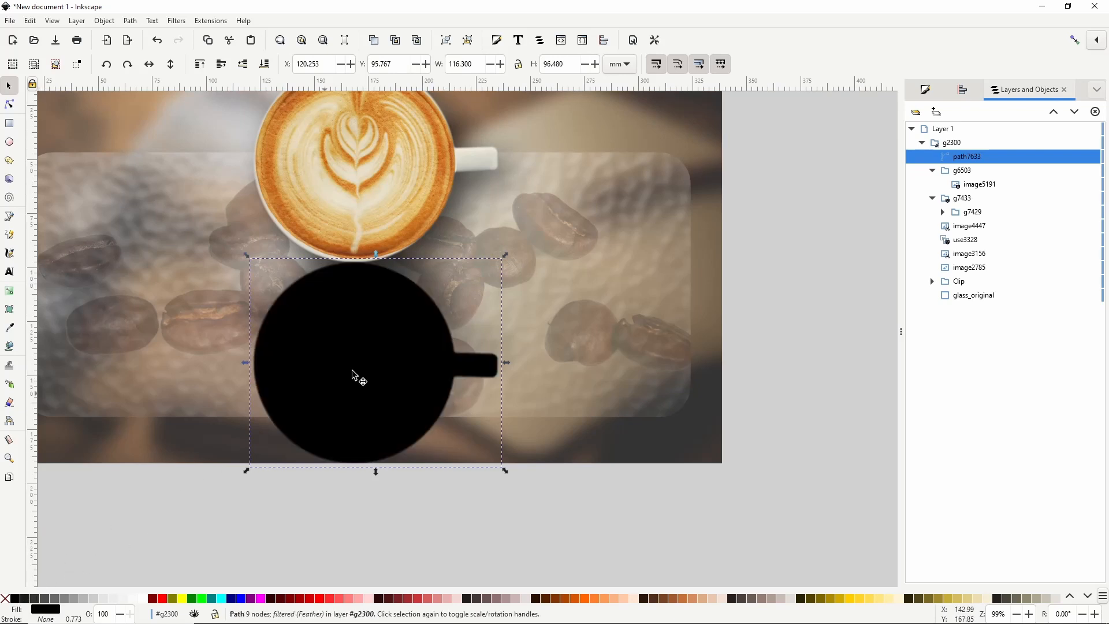
Wrap the translucent coffee beans image in its own group
left_click(464, 278)
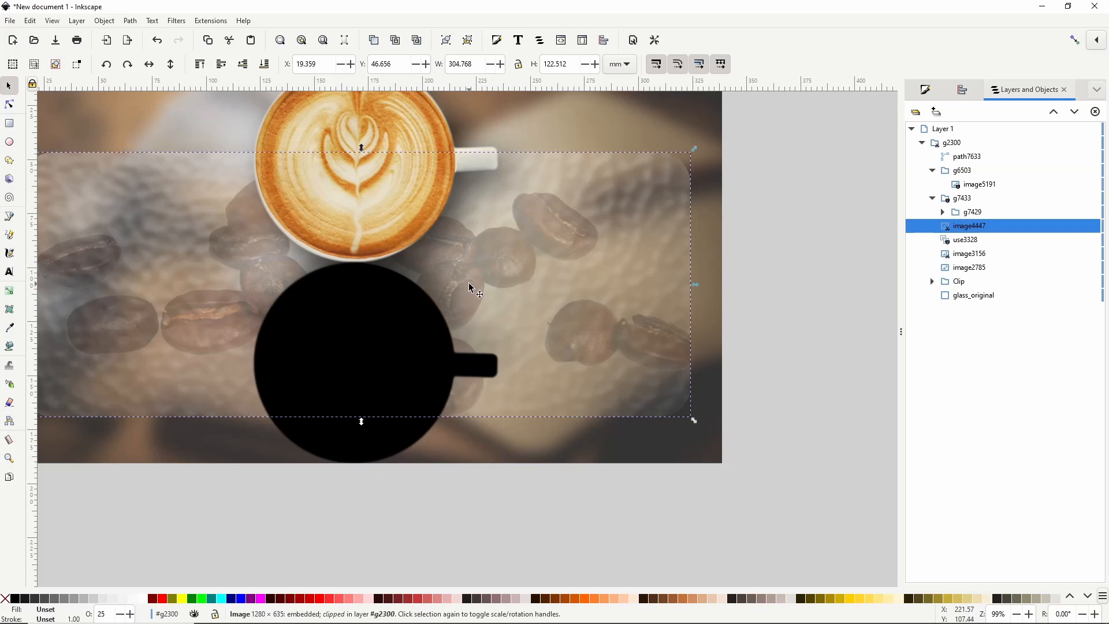
key("ctrl")
key("ctrl+g")
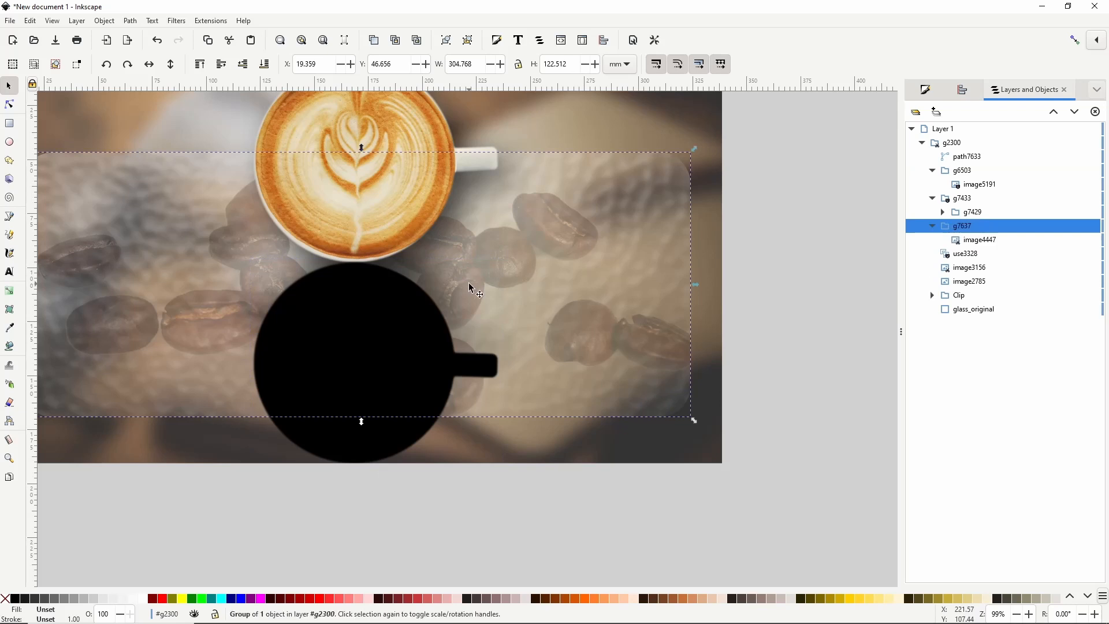
Apply the black cup-shaped path as an inverse mask on the coffee beans group to hide the beans over the reflection
left_click(392, 343, "shift")
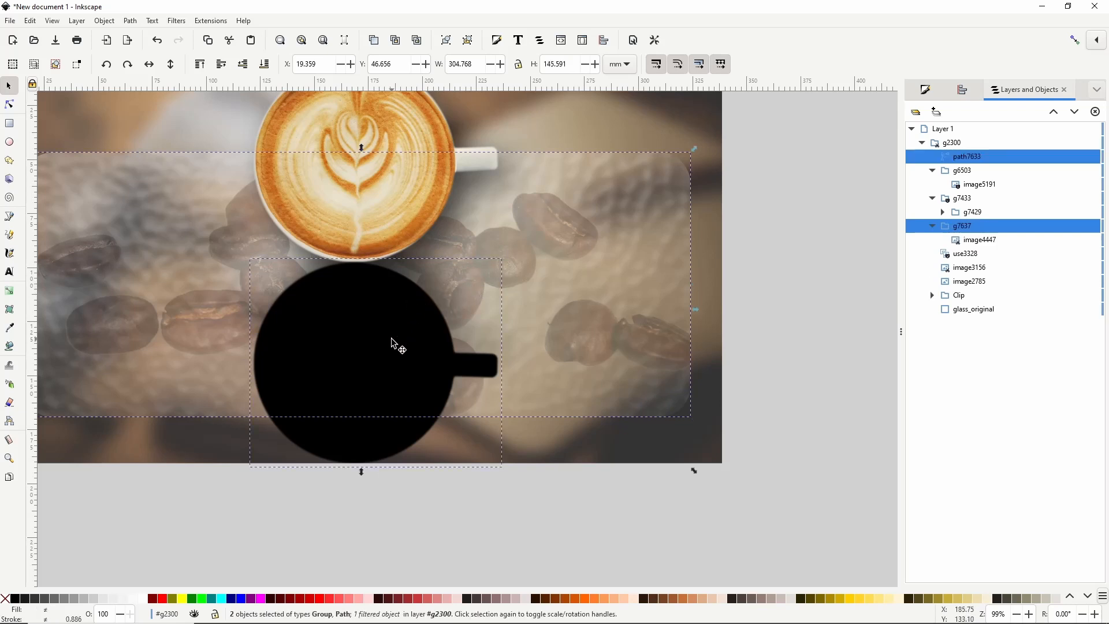
left_click(105, 21)
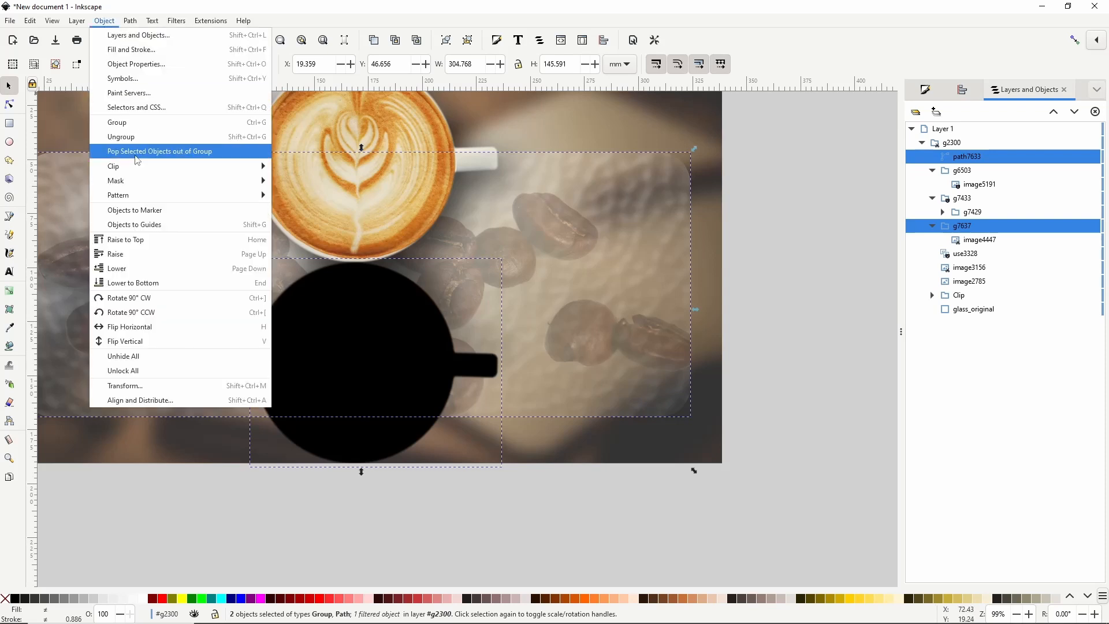
mouse_move(152, 184)
left_click(307, 193)
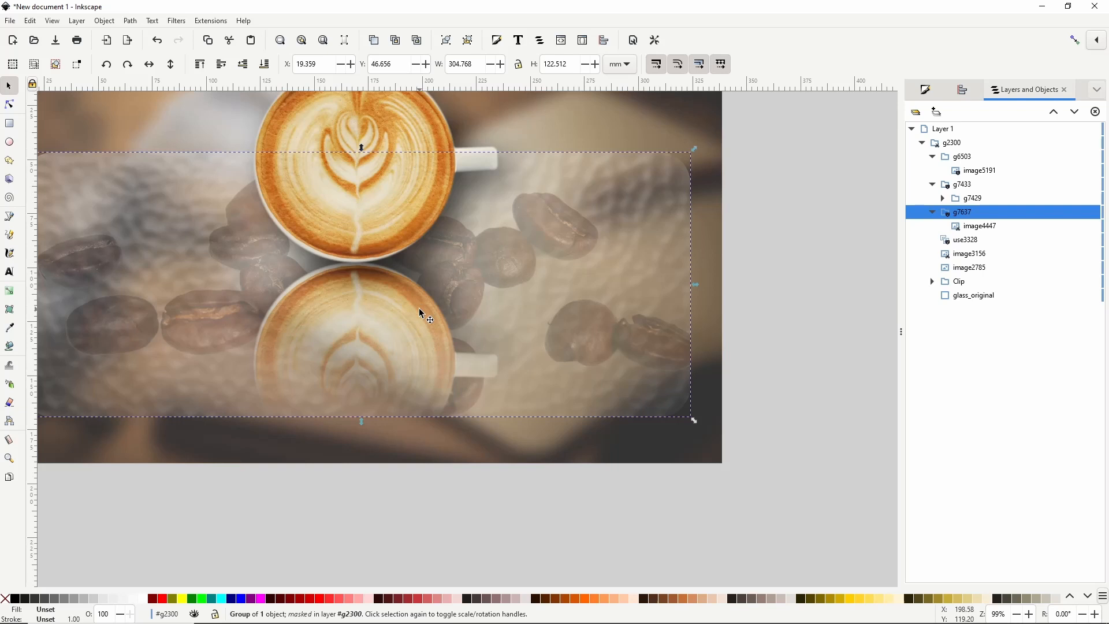
scroll(319, 269, "down", 1)
left_click_drag(264, 230, 324, 300)
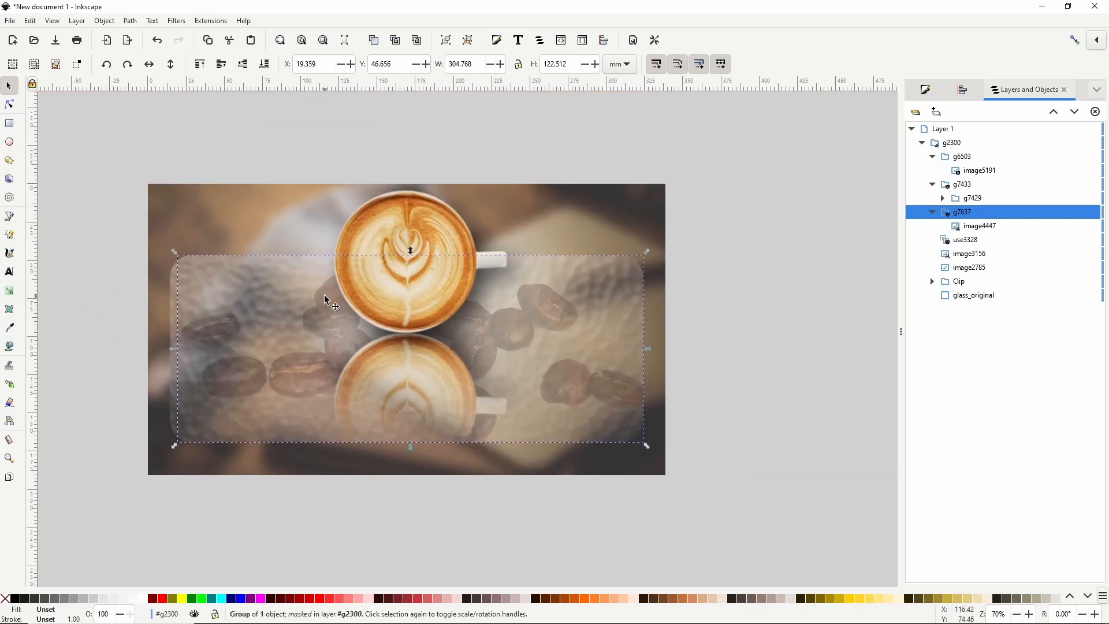
left_click(286, 146)
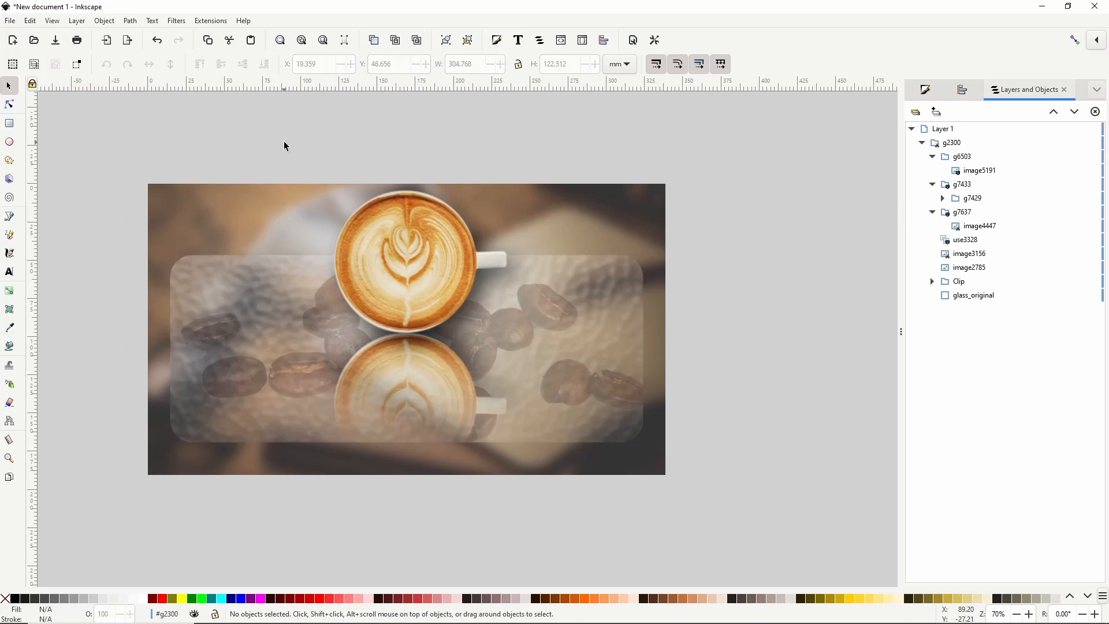
Add the title text "Inkscape Master Series" on the glass panel and switch its font from Roboto to a bold serif
left_click(10, 271)
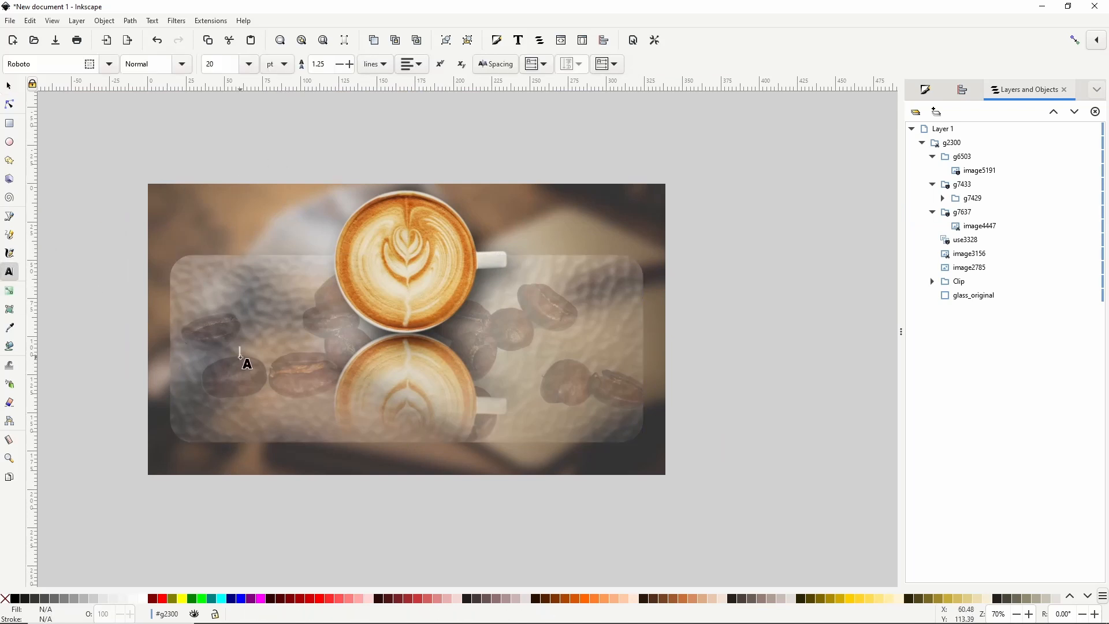
left_click(241, 357)
type("Inkscape Master Series")
left_click(51, 60)
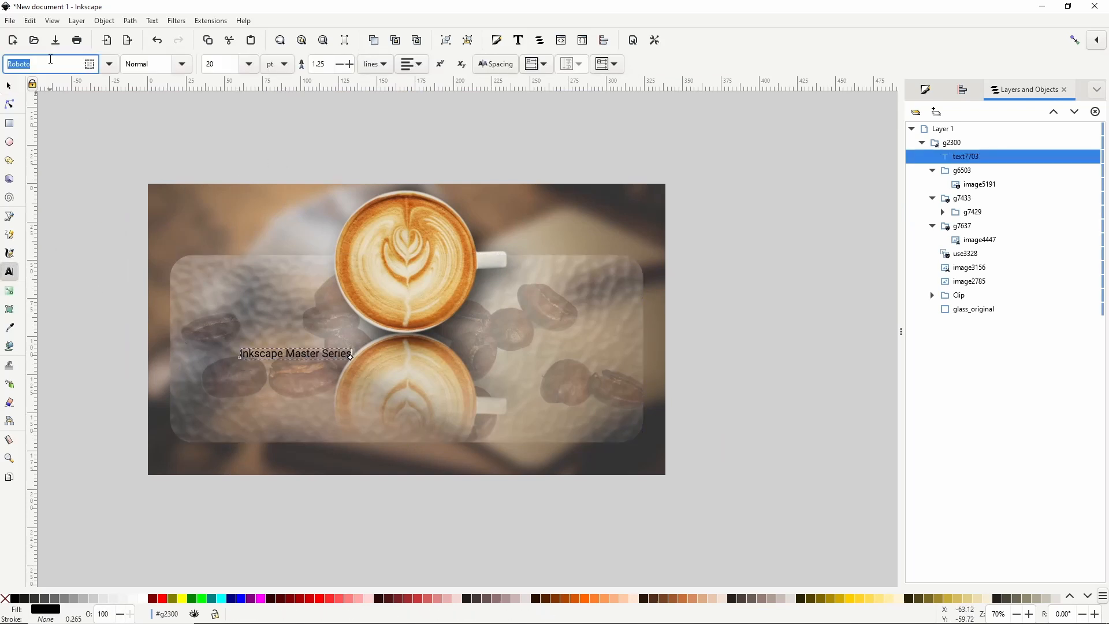
type("v")
left_click(33, 95)
Enlarge the title to about 270 mm wide and centre it horizontally on the page
left_click(9, 86)
left_click_drag(355, 363, 651, 446)
key("ctrl+shift+a")
left_click(963, 202)
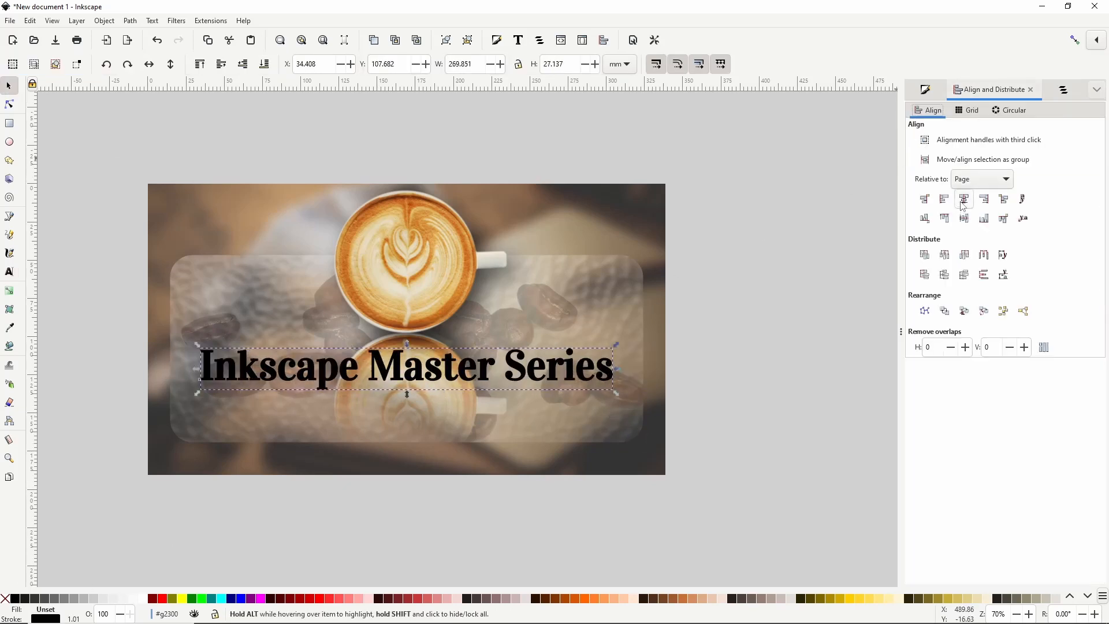
Add the subtitle text "Clipping & Masking" in Roboto below the title
key("t")
left_click(302, 410)
type("Cli")
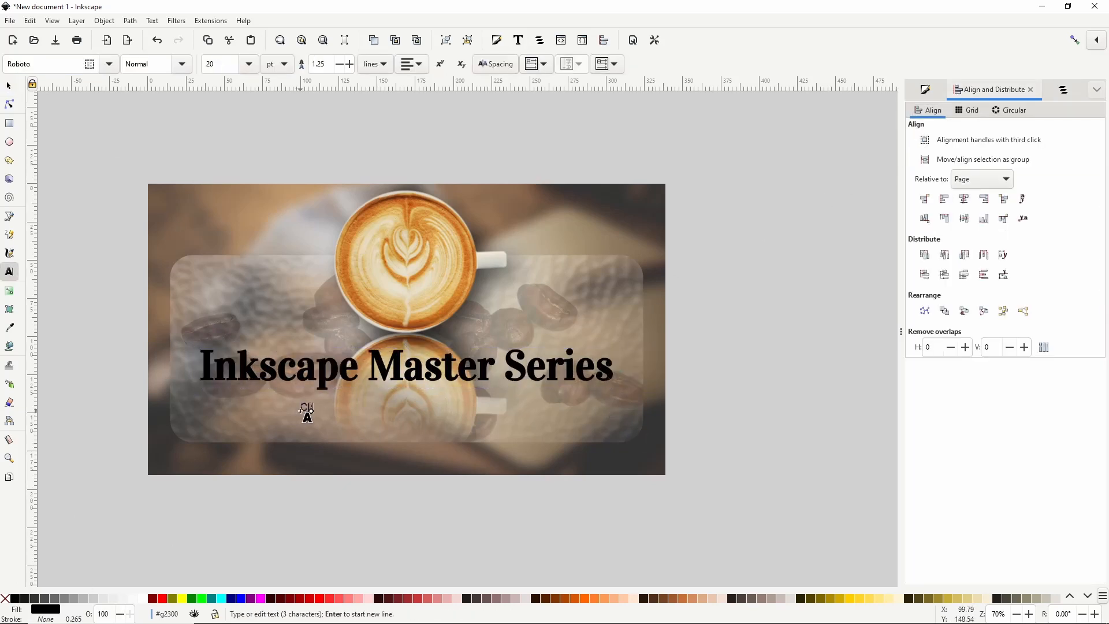
type("pping & Masking")
left_click(9, 86)
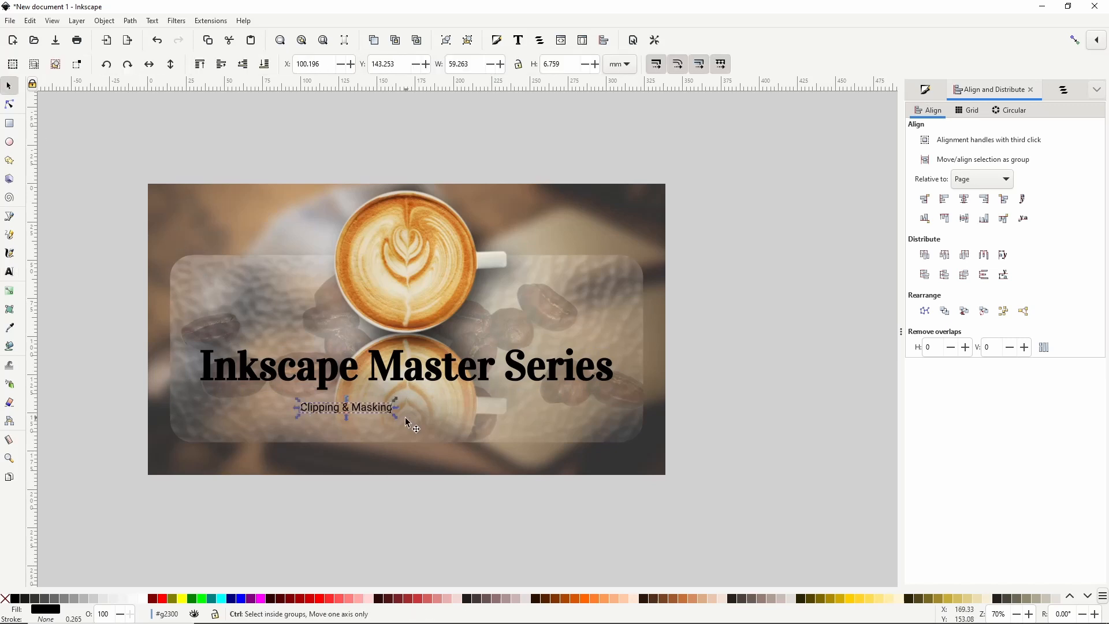
Enlarge the subtitle to about 161 mm wide, centre it horizontally on the page and move it slightly closer to the title
left_click_drag(395, 417, 554, 461)
left_click(963, 198)
left_click_drag(453, 416, 452, 404)
left_click(761, 334)
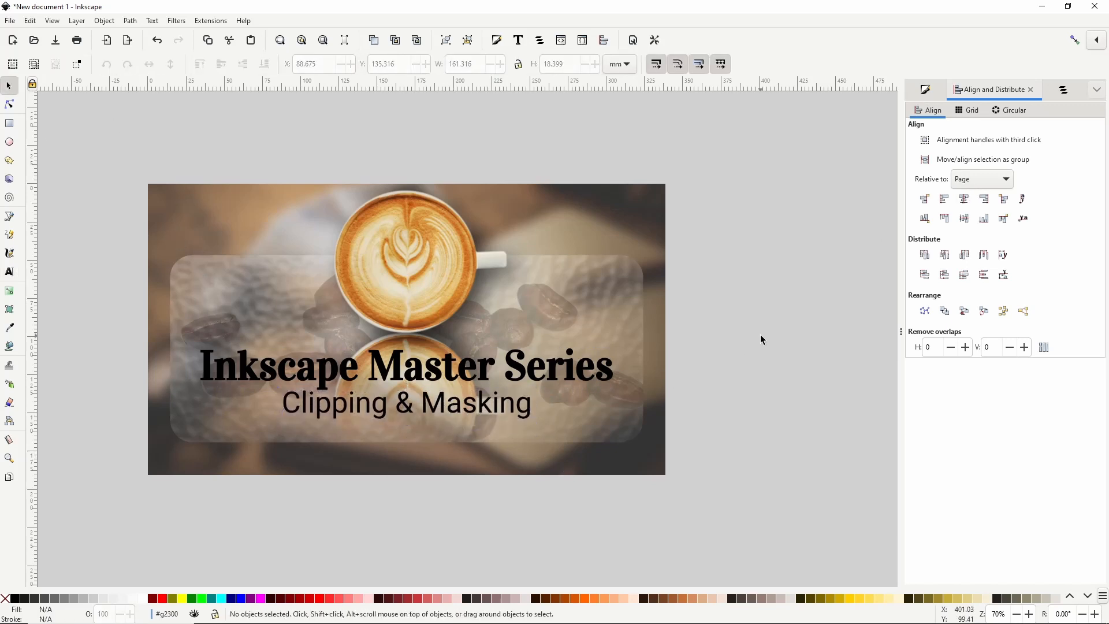
Lower the opacity of the blurred background image to 82.8%
left_click(633, 223)
left_click(926, 89)
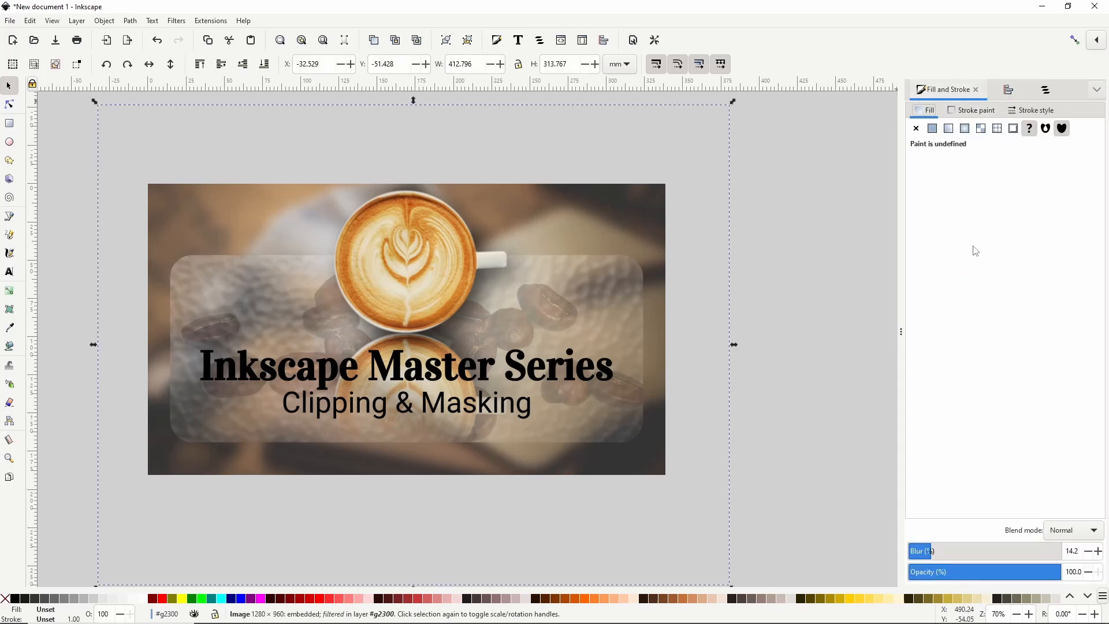
left_click_drag(1056, 575, 1038, 574)
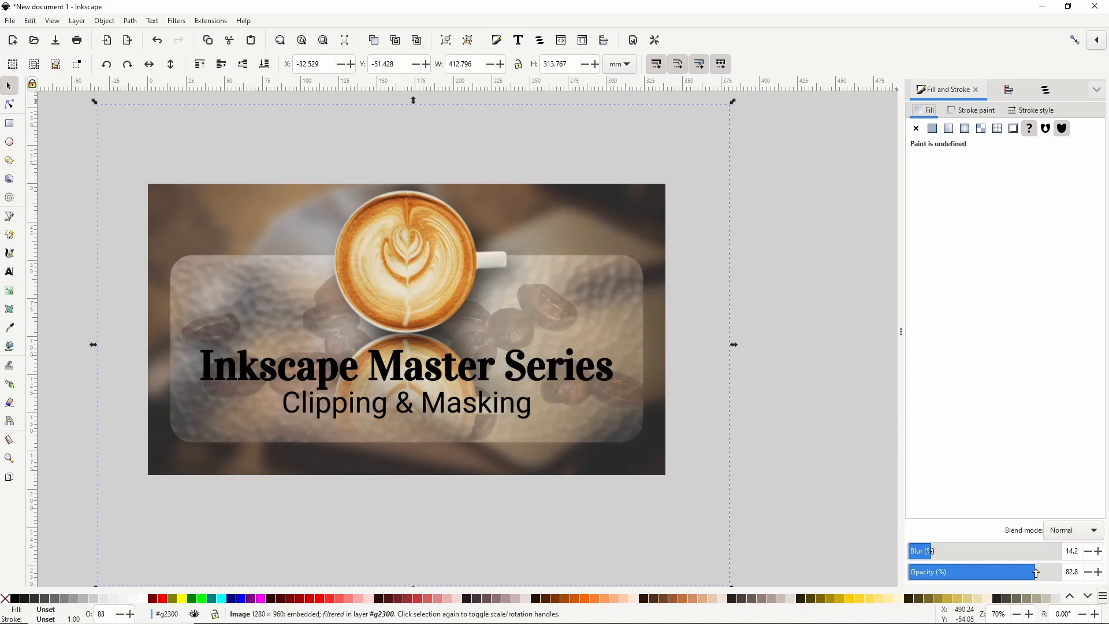
left_click(765, 257)
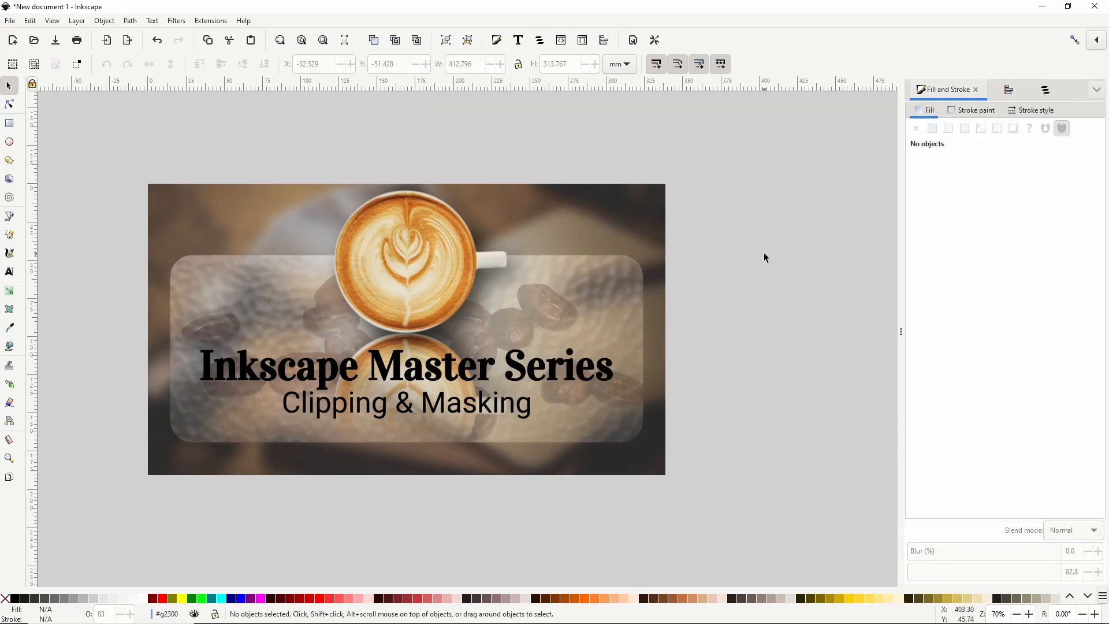
Try moving the whole clipped composition partly off the page and undo the move
scroll(729, 275, "down", 2)
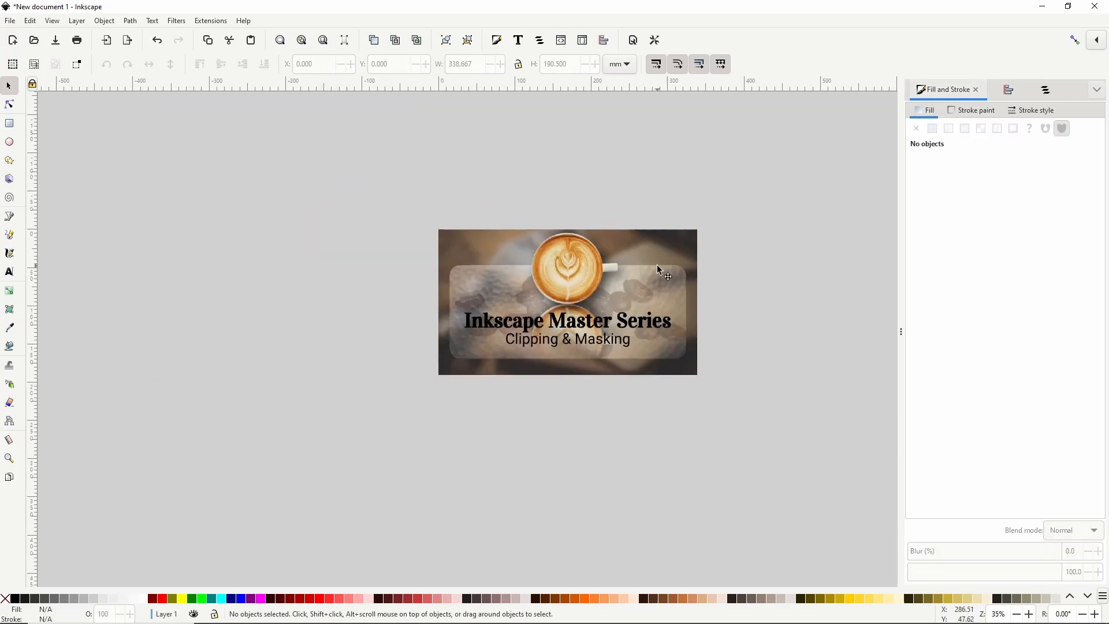
left_click_drag(658, 276, 621, 293)
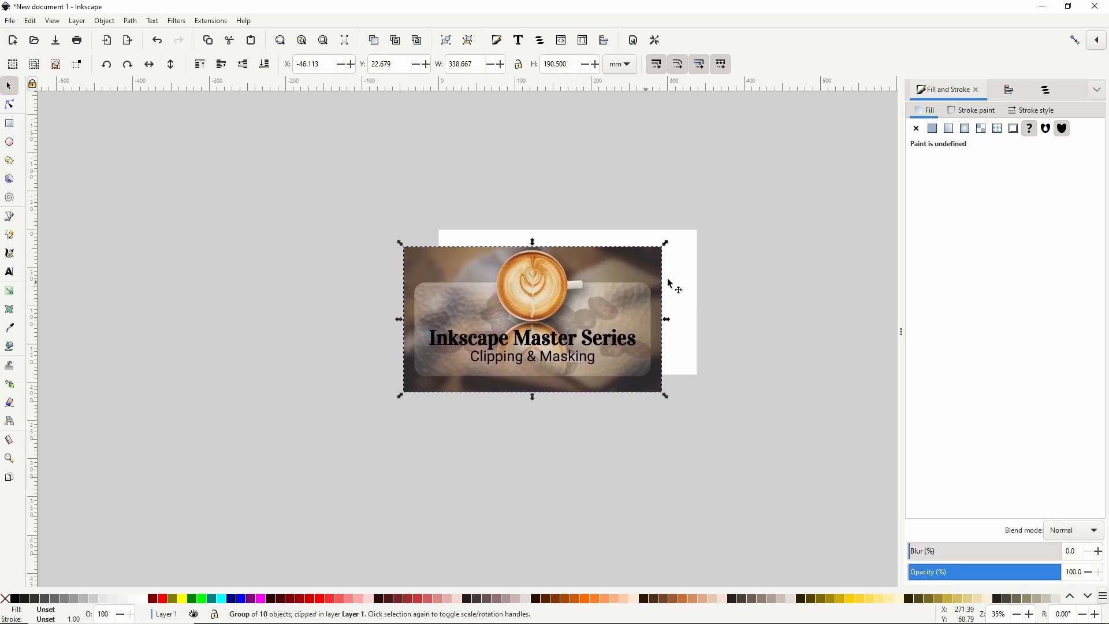
key("ctrl+z")
left_click(705, 198)
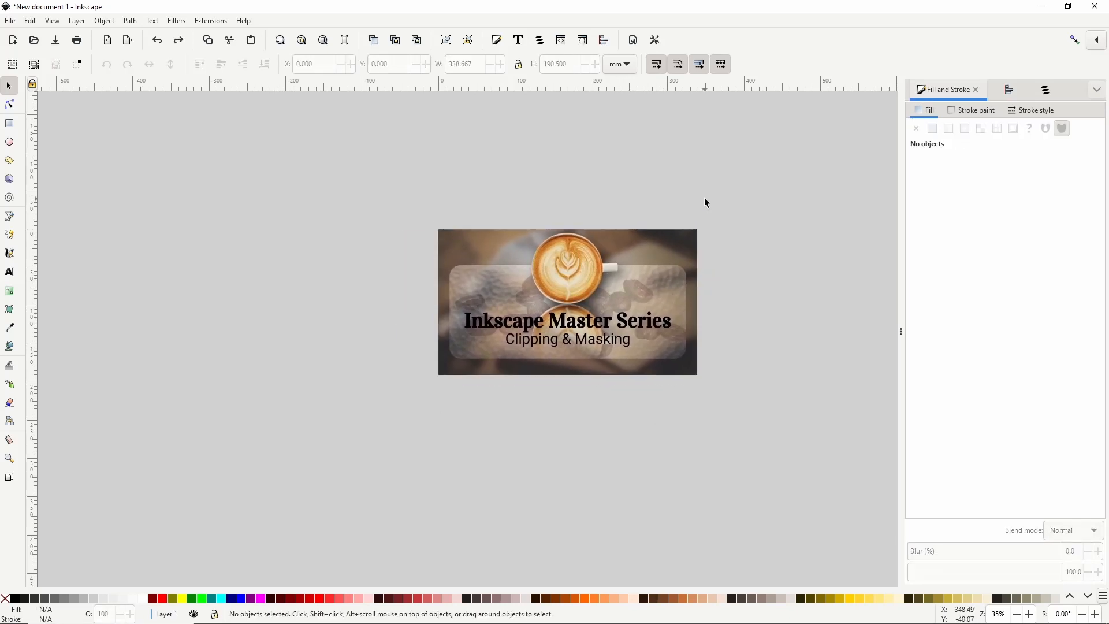
scroll(677, 243, "right", 2)
scroll(642, 293, "up", 1)
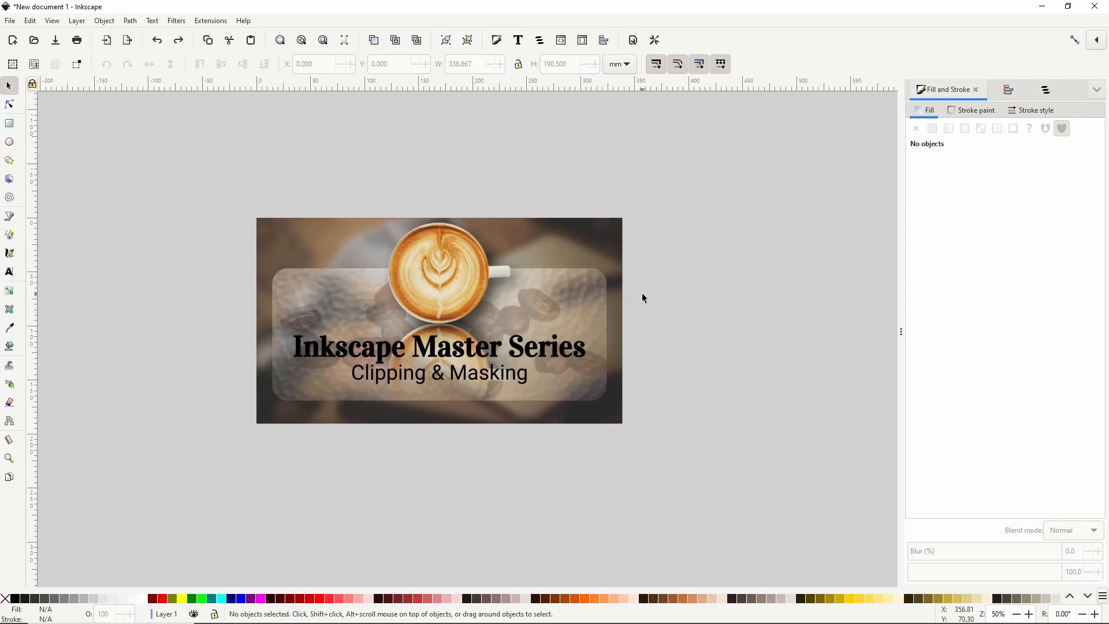